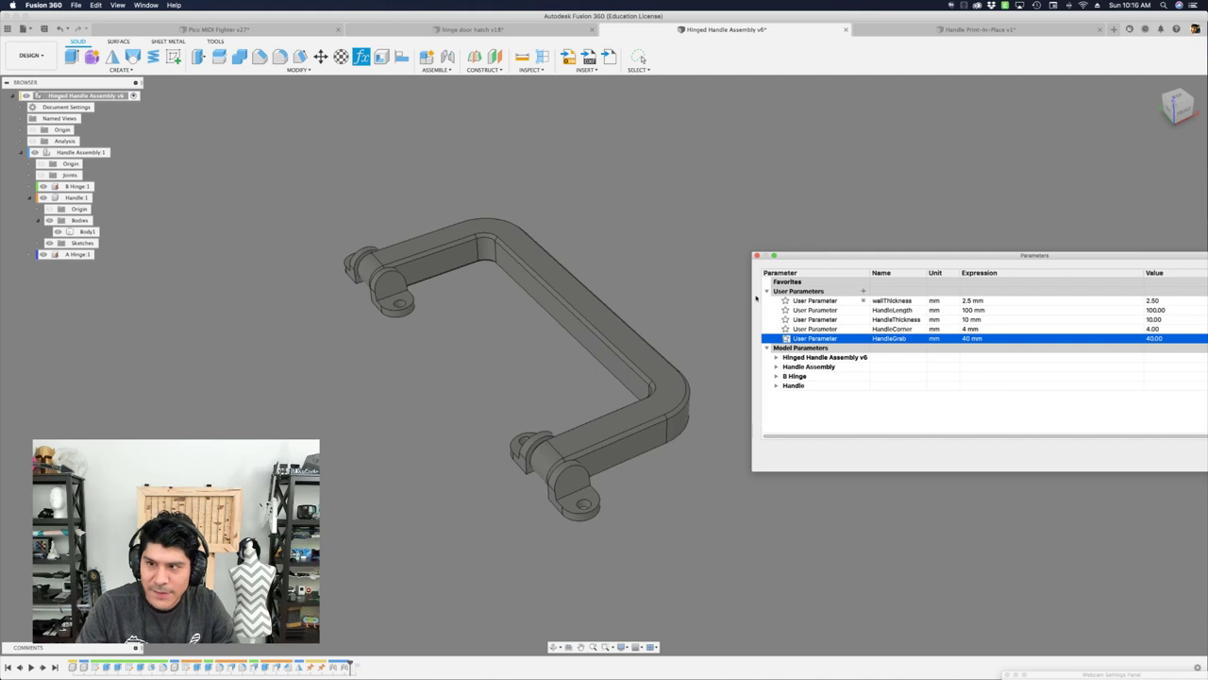
Review the hinged handle's user parameters in the parameter list, then close it.
drag(987, 256, 874, 270)
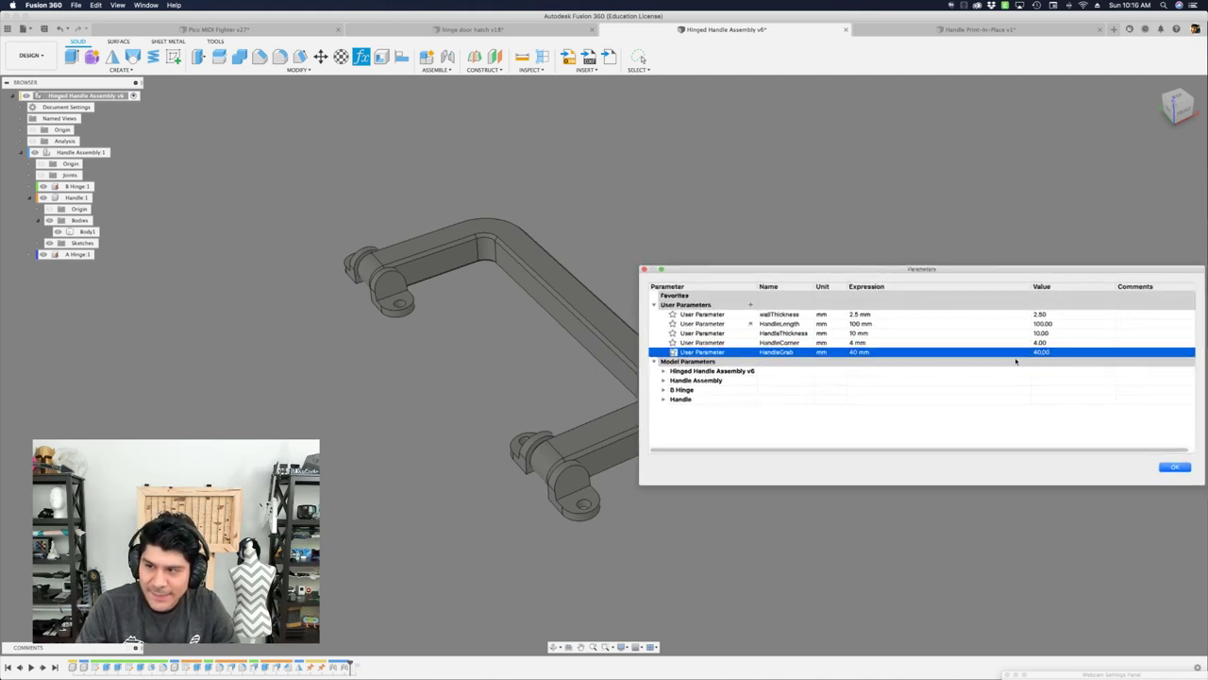
drag(1201, 488, 1128, 504)
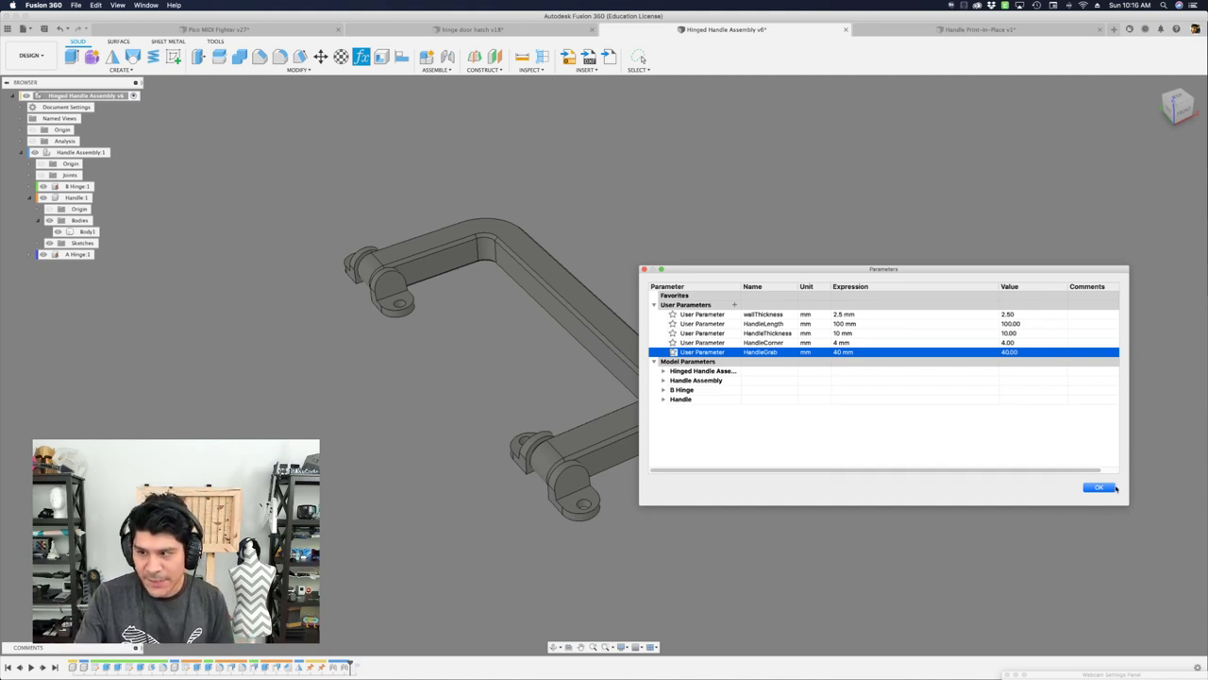
click(1114, 487)
Examine the mounted handle in the Pico MIDI Fighter design and the handle in the Handle Print-In-Place design.
click(293, 31)
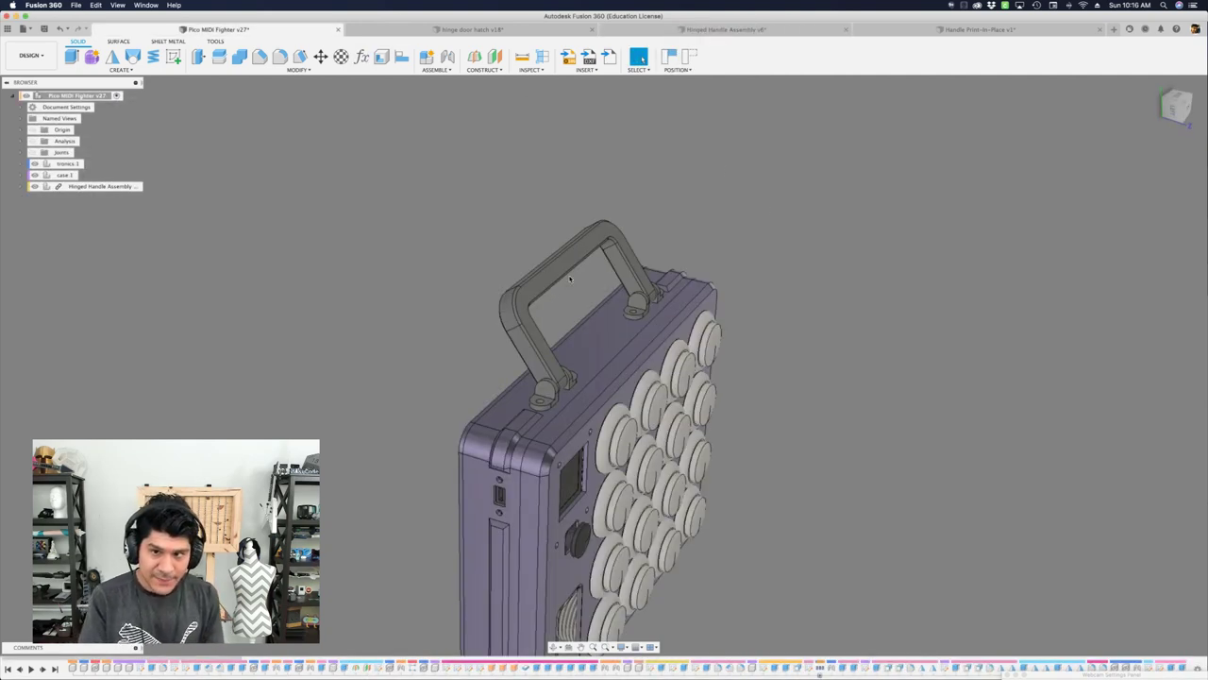
shift+middle_drag(570, 279, 533, 115)
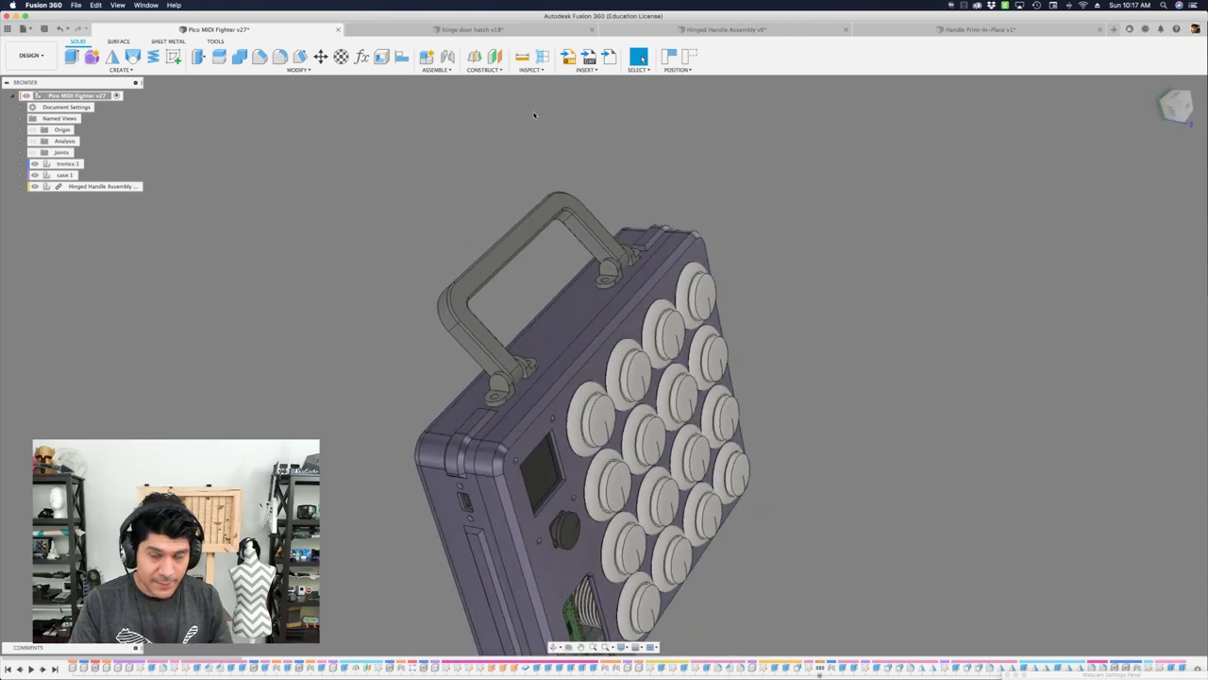
click(895, 29)
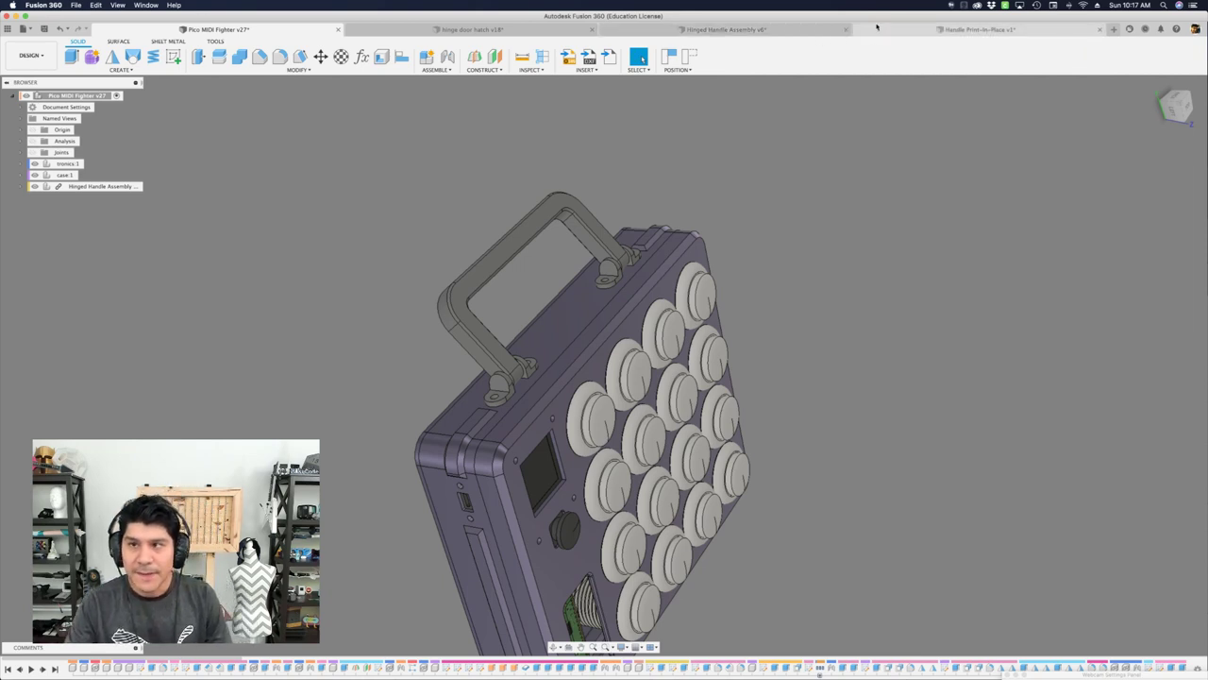
scroll(776, 319, down, 2)
middle_drag(741, 372, 695, 463)
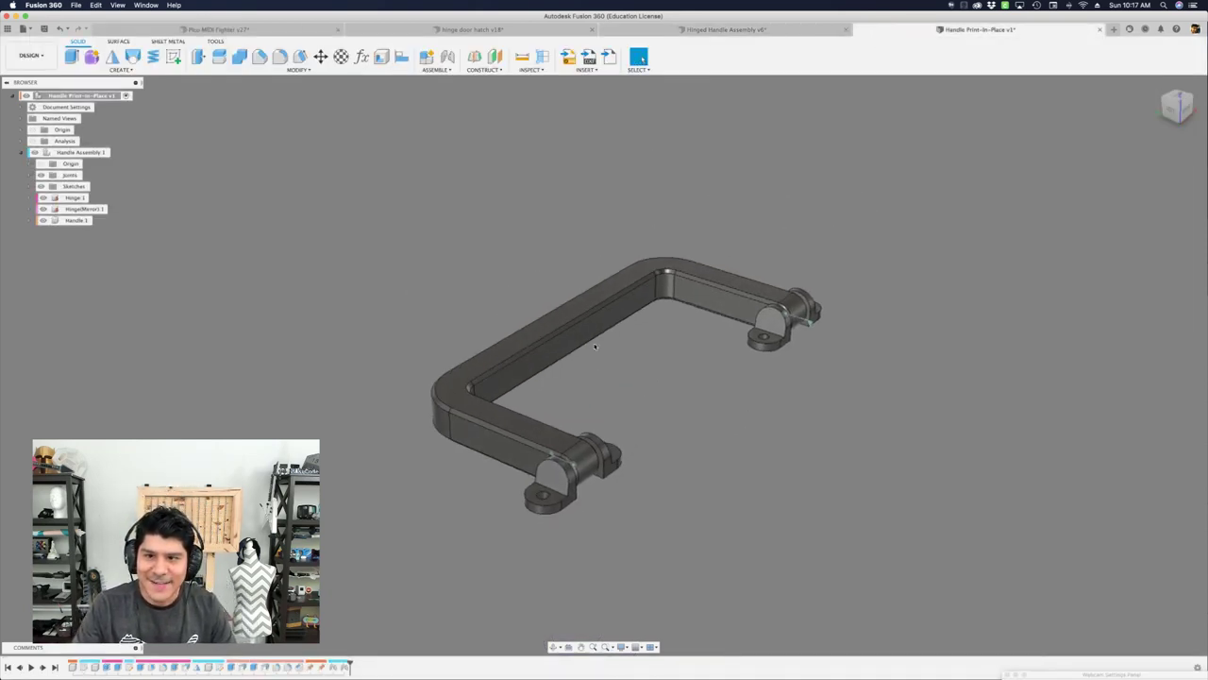
Create a new design and add an internal standard component named Handle Assembly.
click(1114, 29)
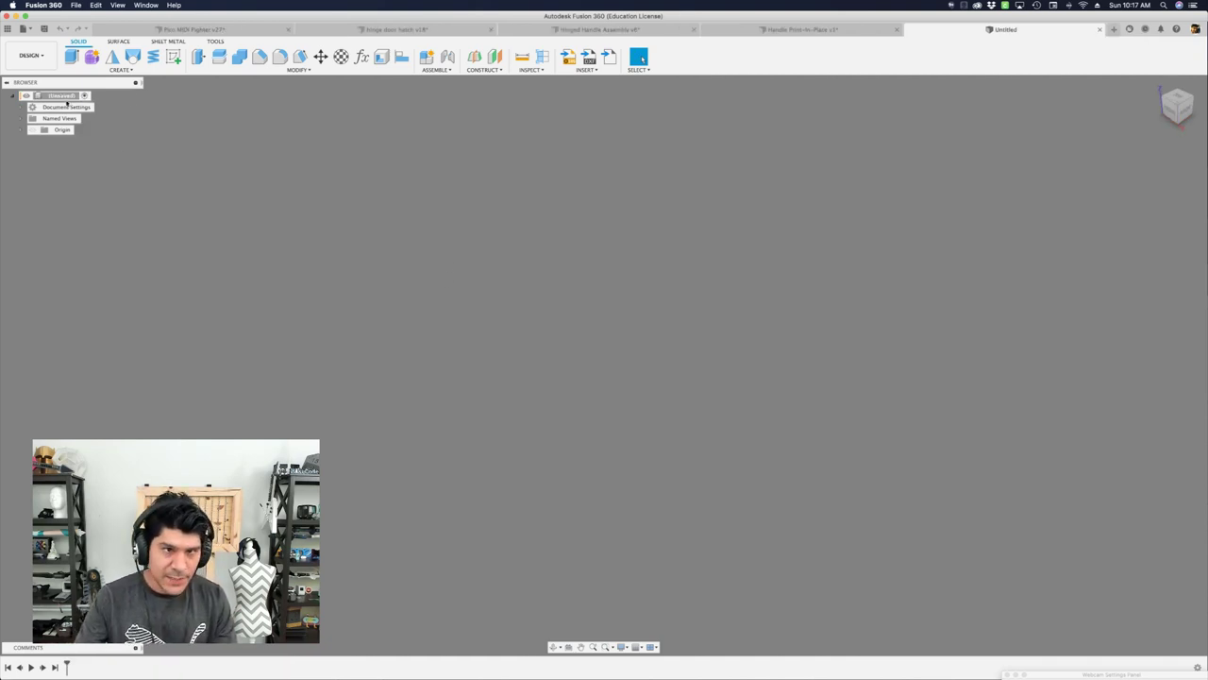
key(n)
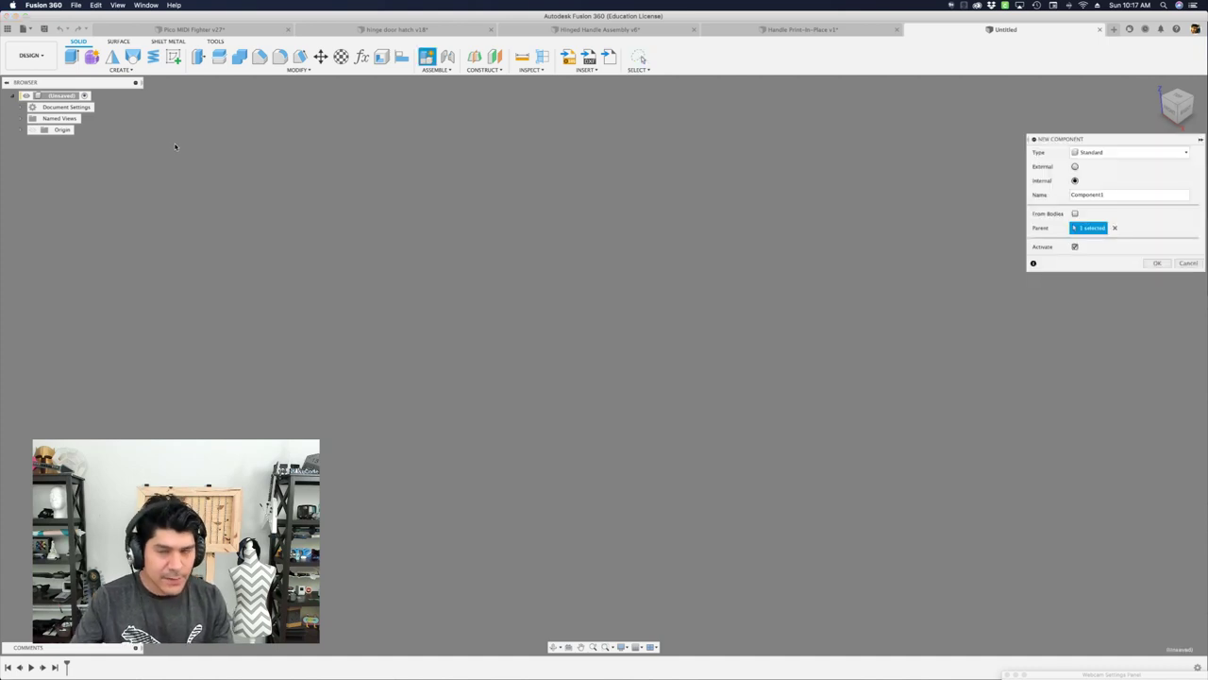
click(1072, 196)
text(Hand)
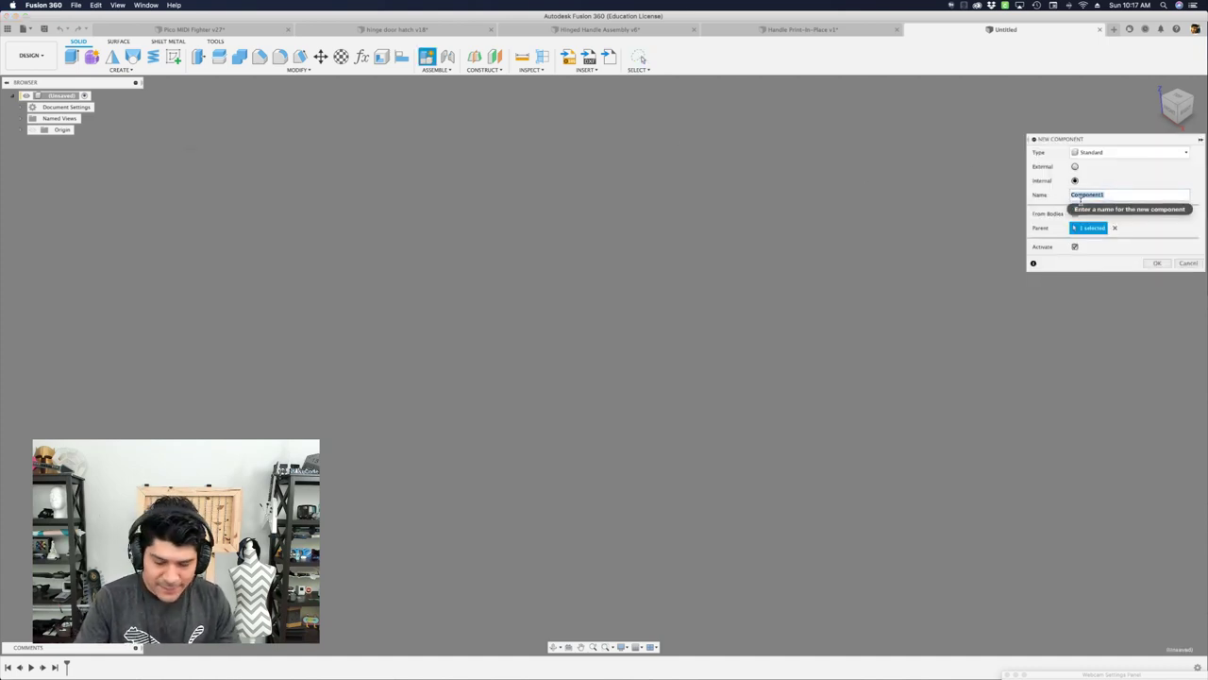
text(le Asse)
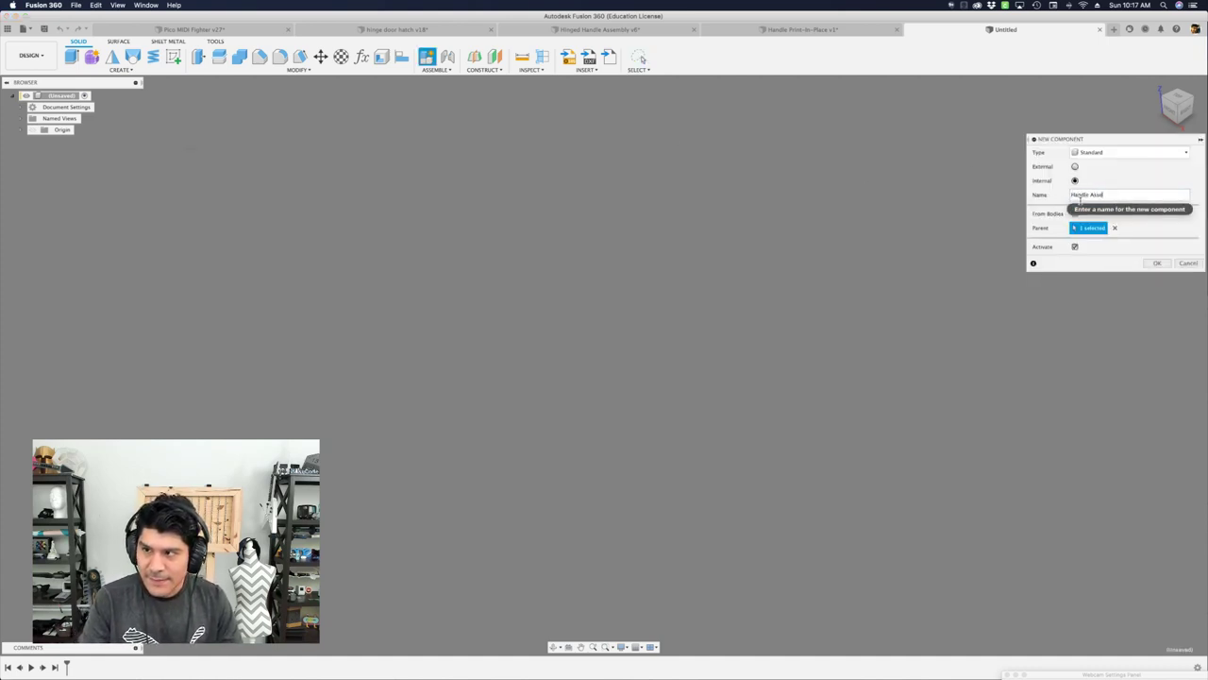
text(mbly)
key(Return)
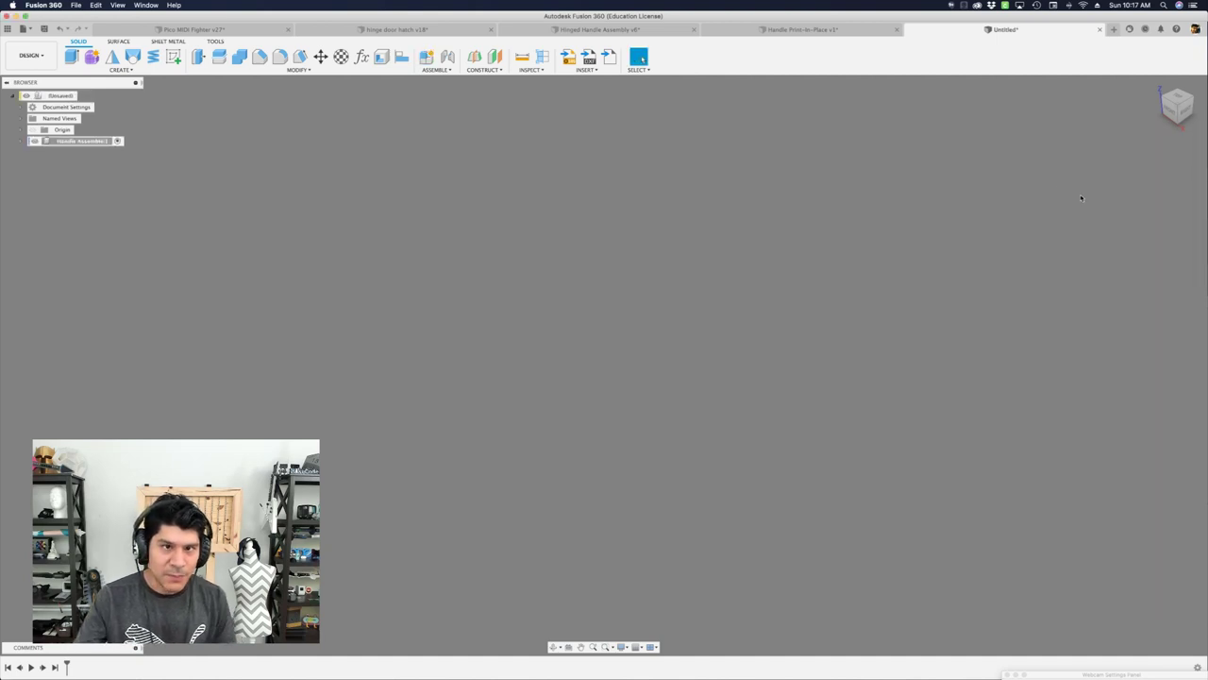
Add a new component named hinge inside the Handle Assembly component.
key(shift+n)
click(1153, 198)
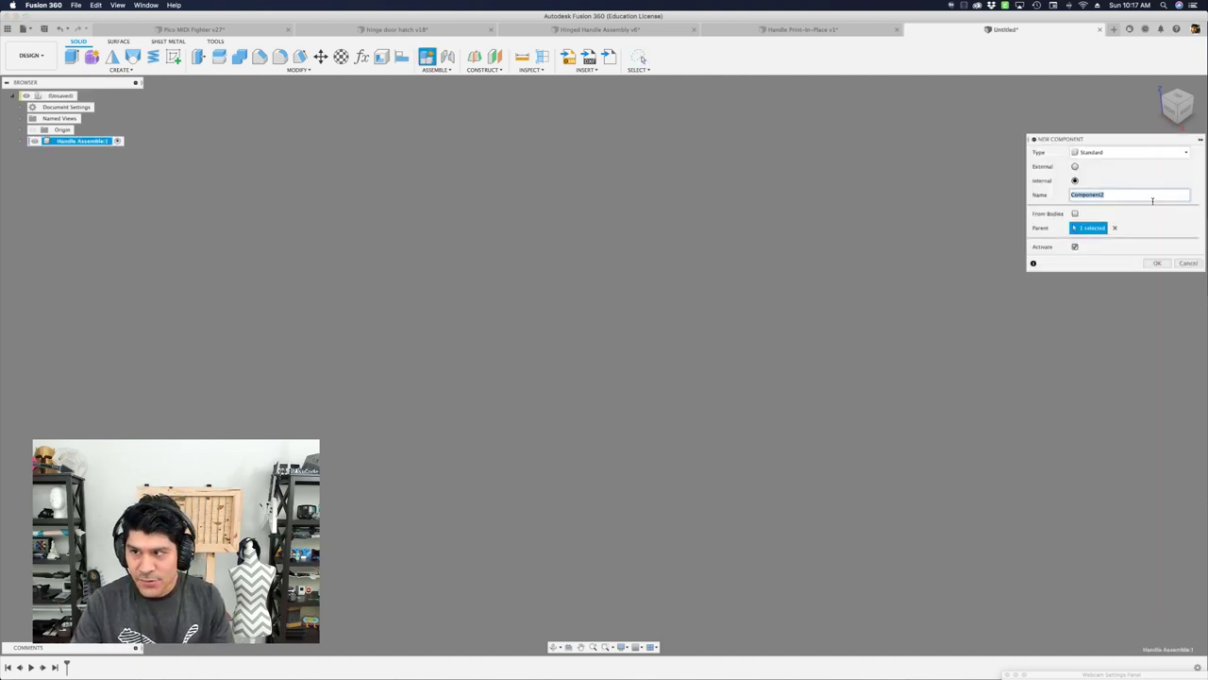
text(hinge)
key(Return)
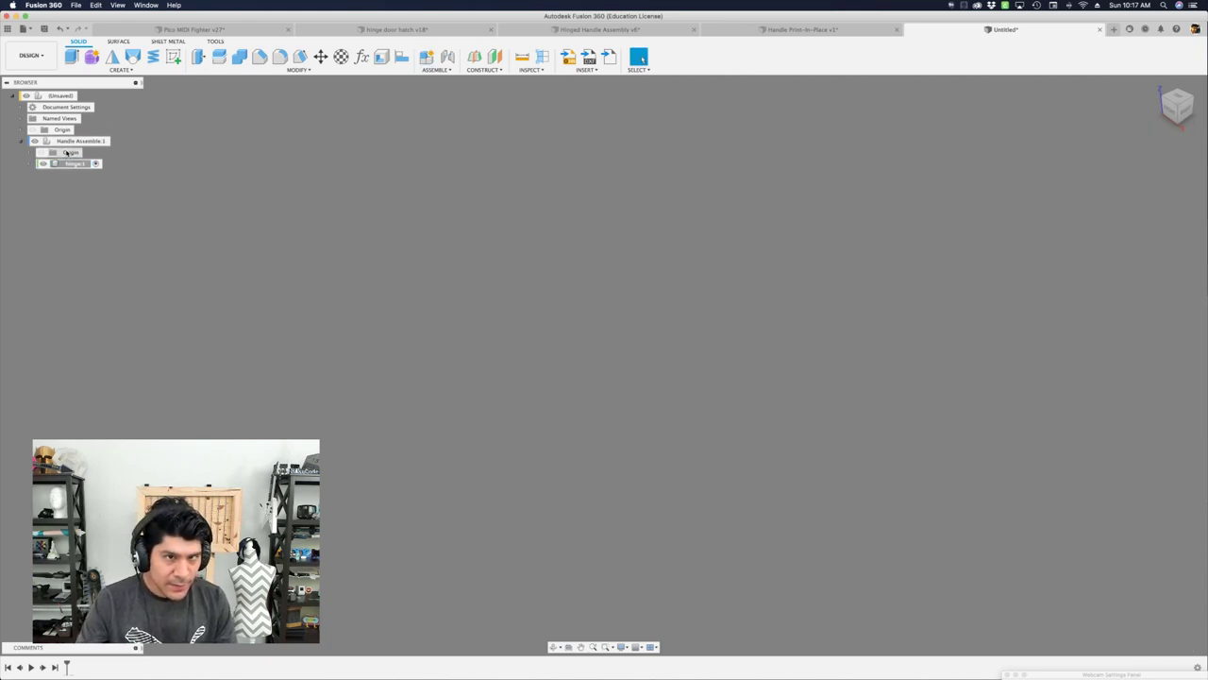
Reactivate the Handle Assembly component and add a second component named handle inside it.
click(115, 141)
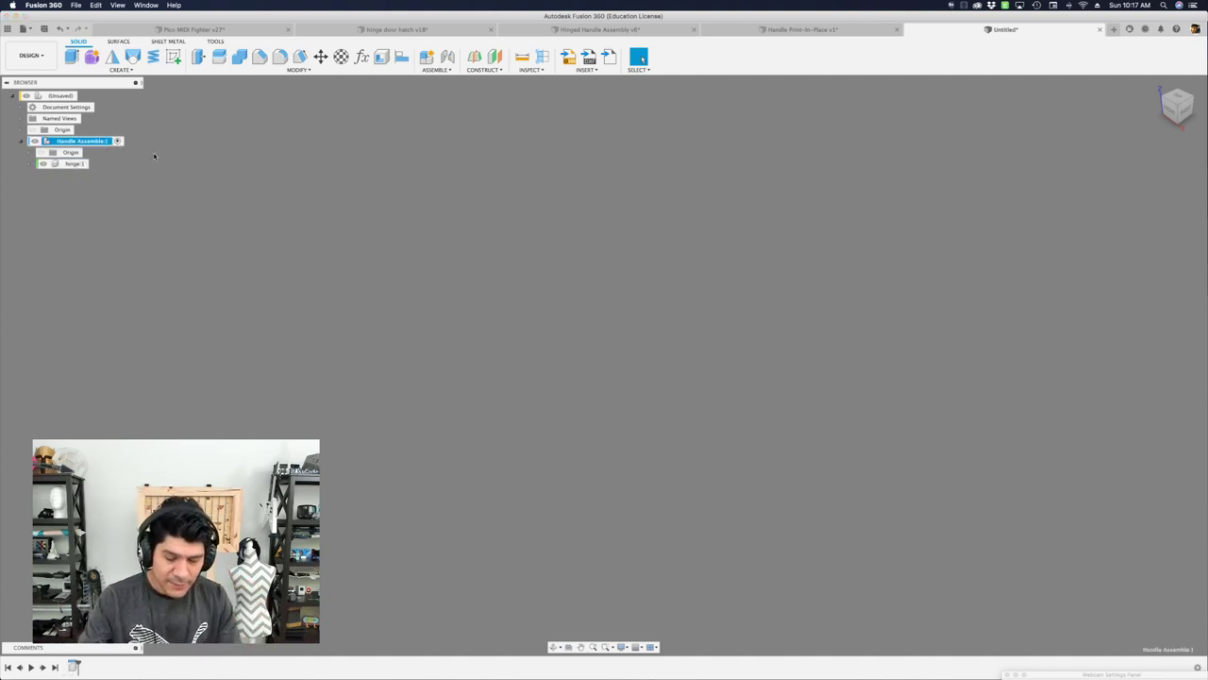
key(shift+n)
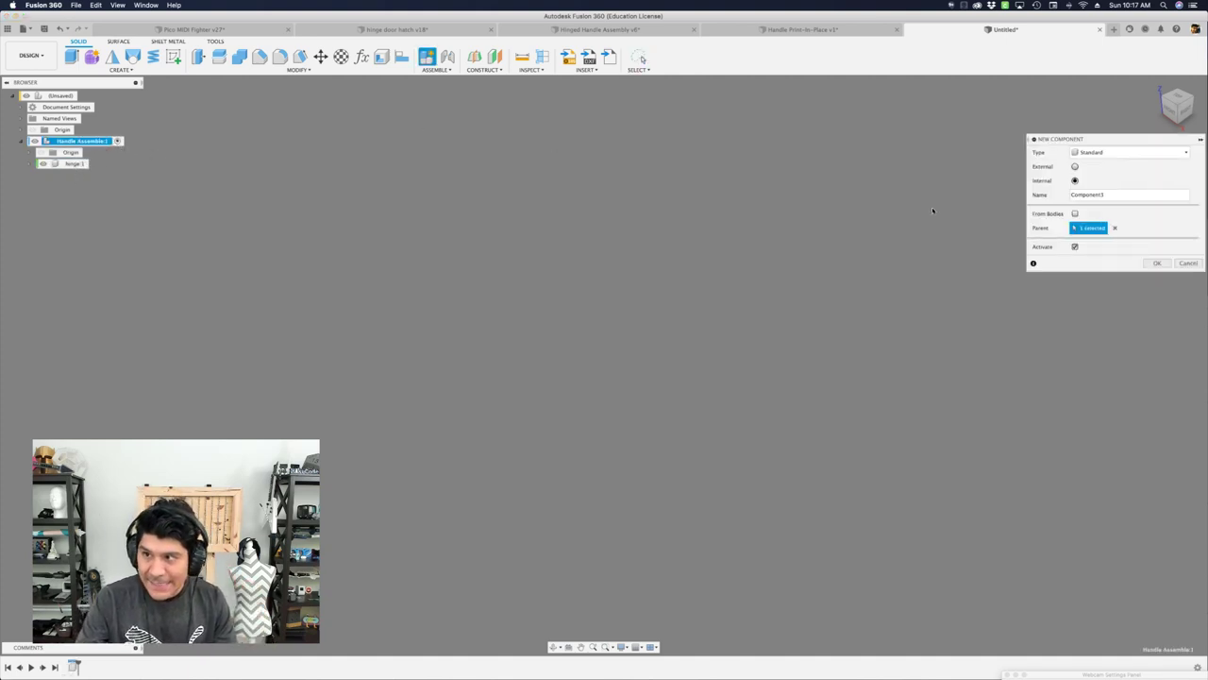
double_click(1100, 195)
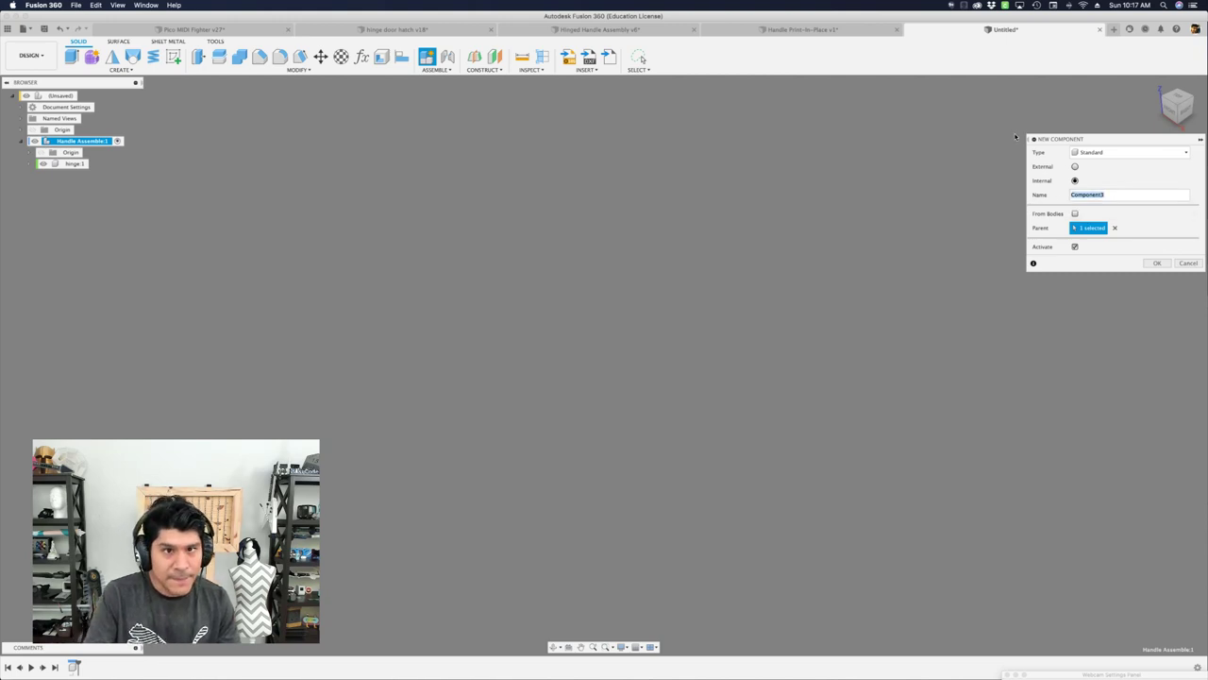
text(handle)
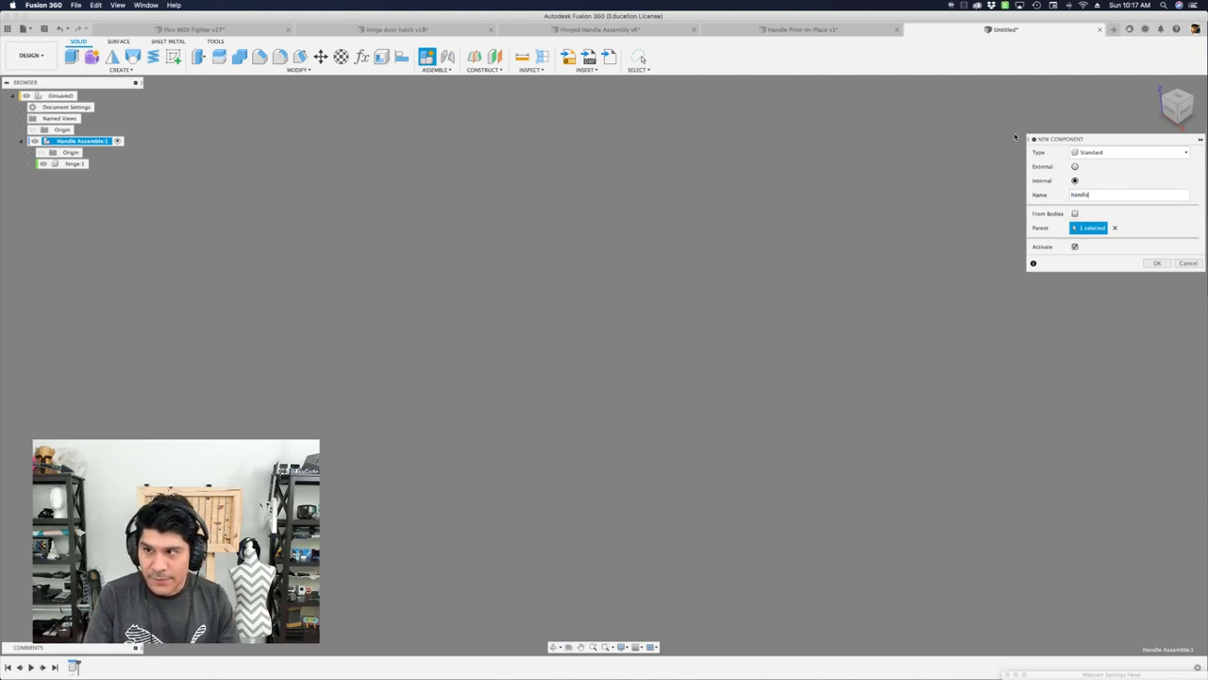
key(Return)
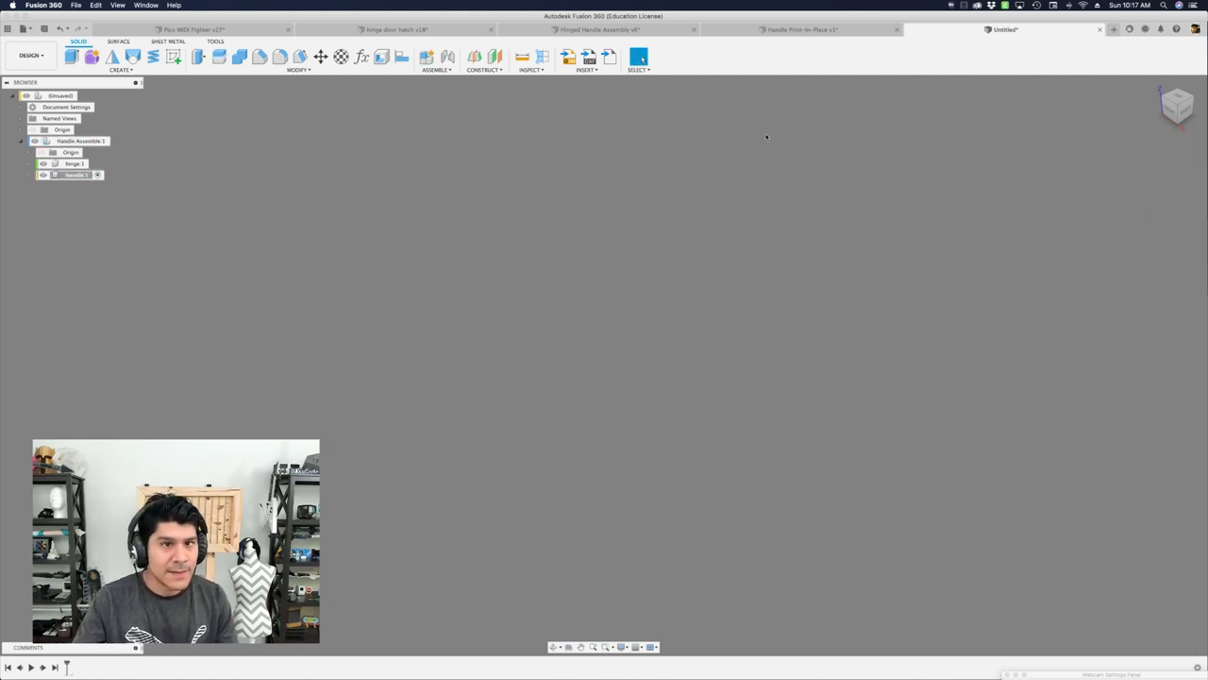
Activate the Handle Assembly component and start a new sketch on its top plane.
click(78, 164)
click(82, 175)
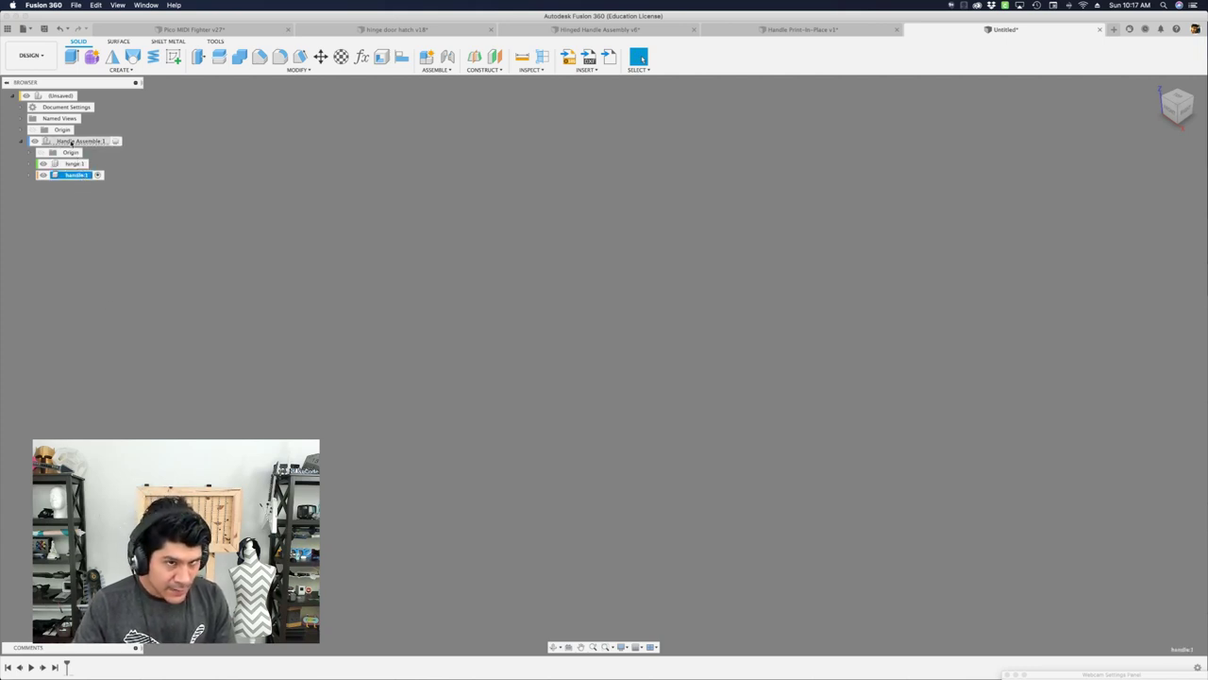
click(116, 140)
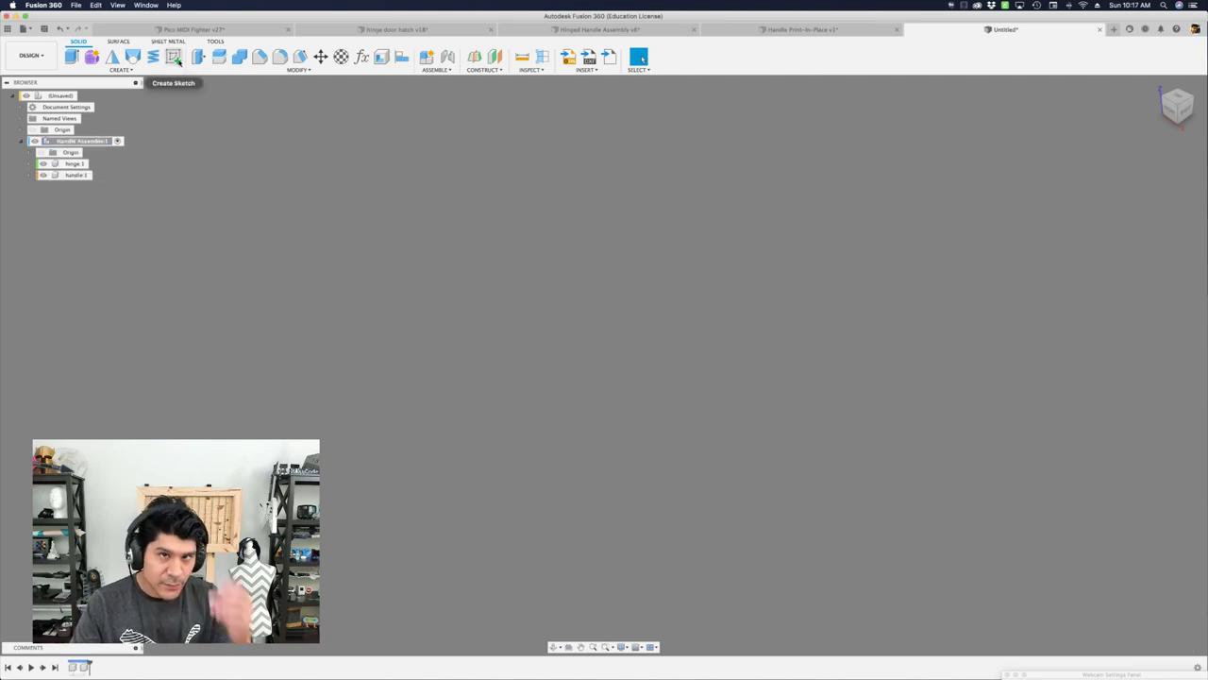
click(174, 56)
click(642, 365)
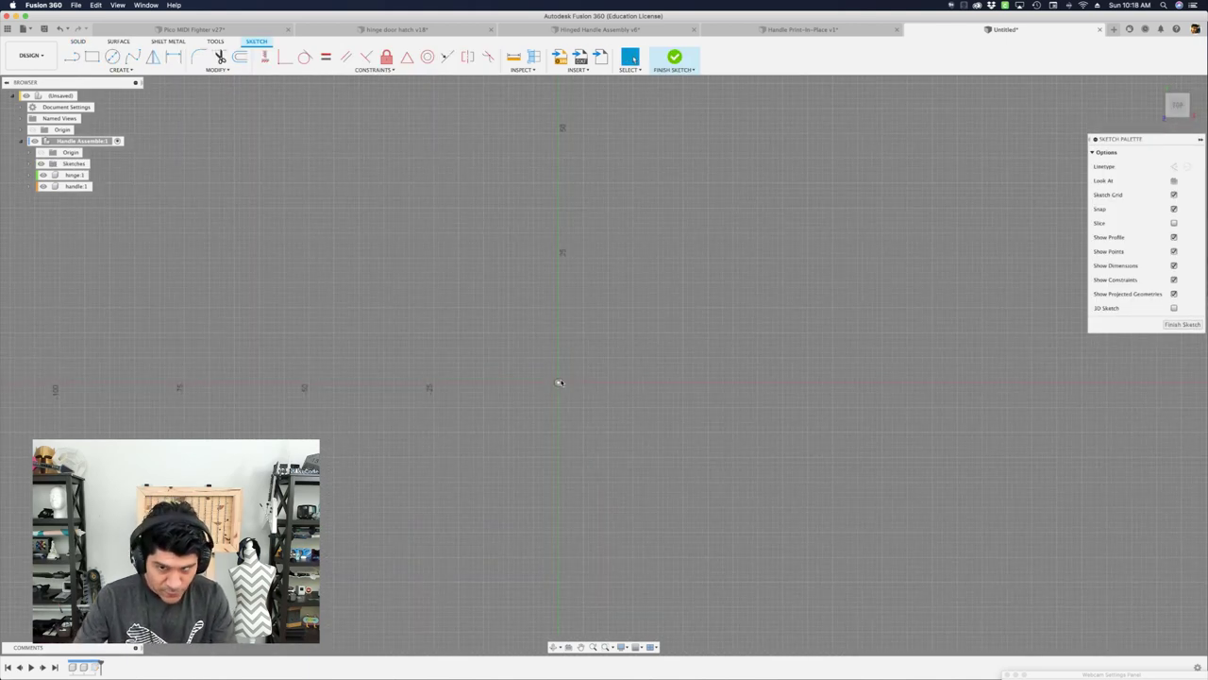
Open the parameter list and add a user parameter named wallThickness with a value of 2.5 mm.
key(shift+p)
drag(793, 273, 719, 272)
click(661, 307)
text(wallThickness)
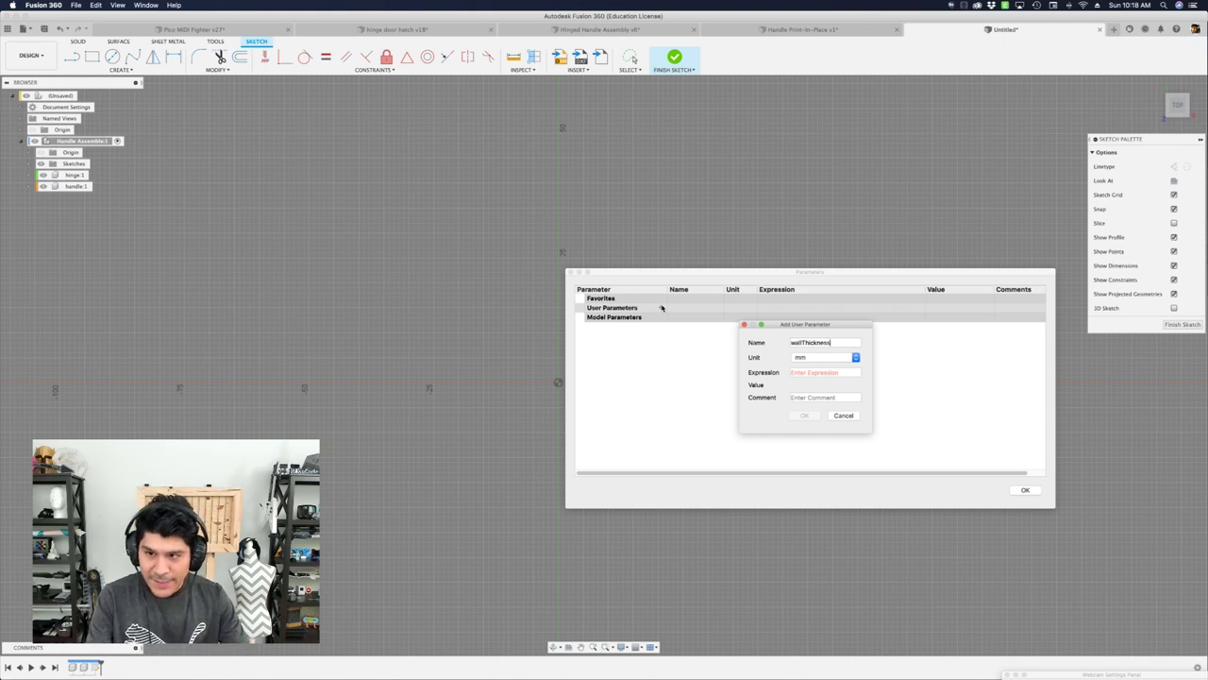
key(Tab)
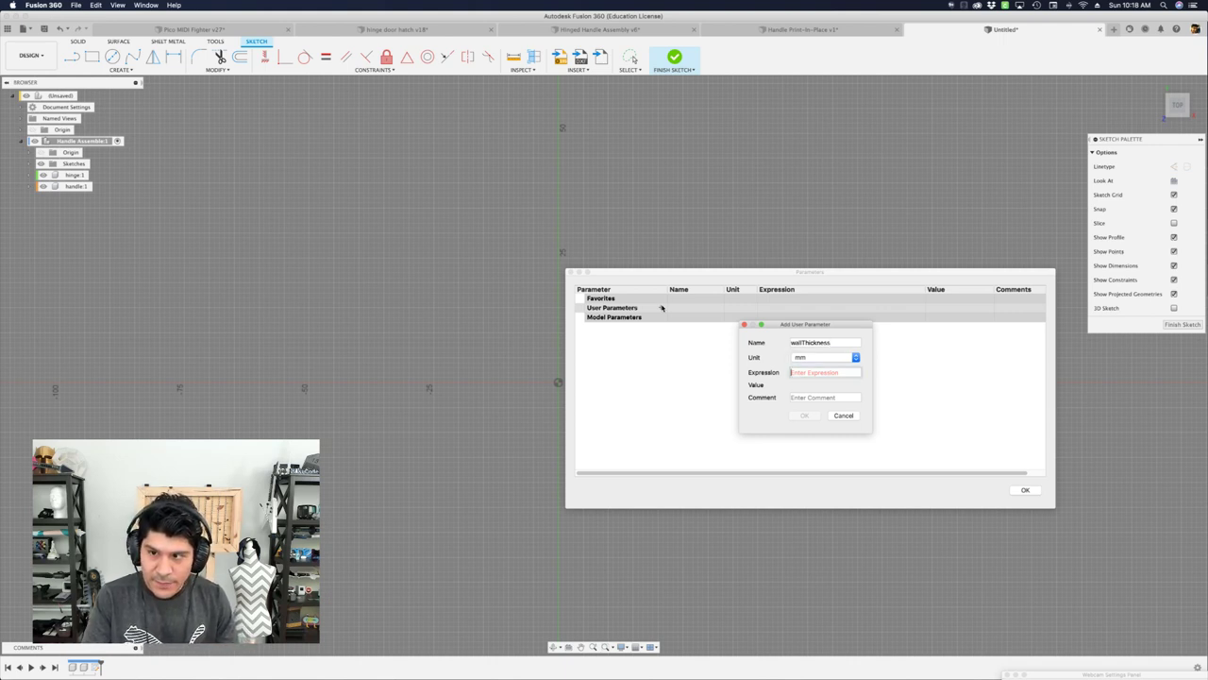
text(2.5)
key(Return)
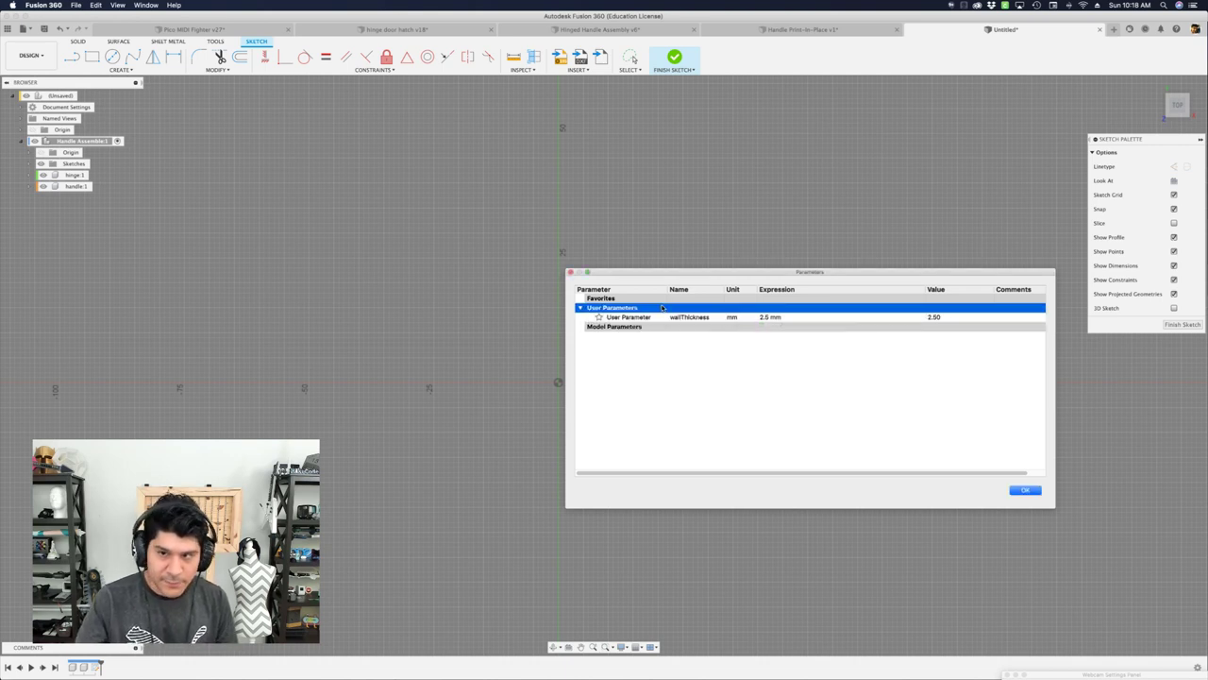
Add a user parameter named HandleThickness with a value of 10 mm.
click(662, 308)
text(handleThickness)
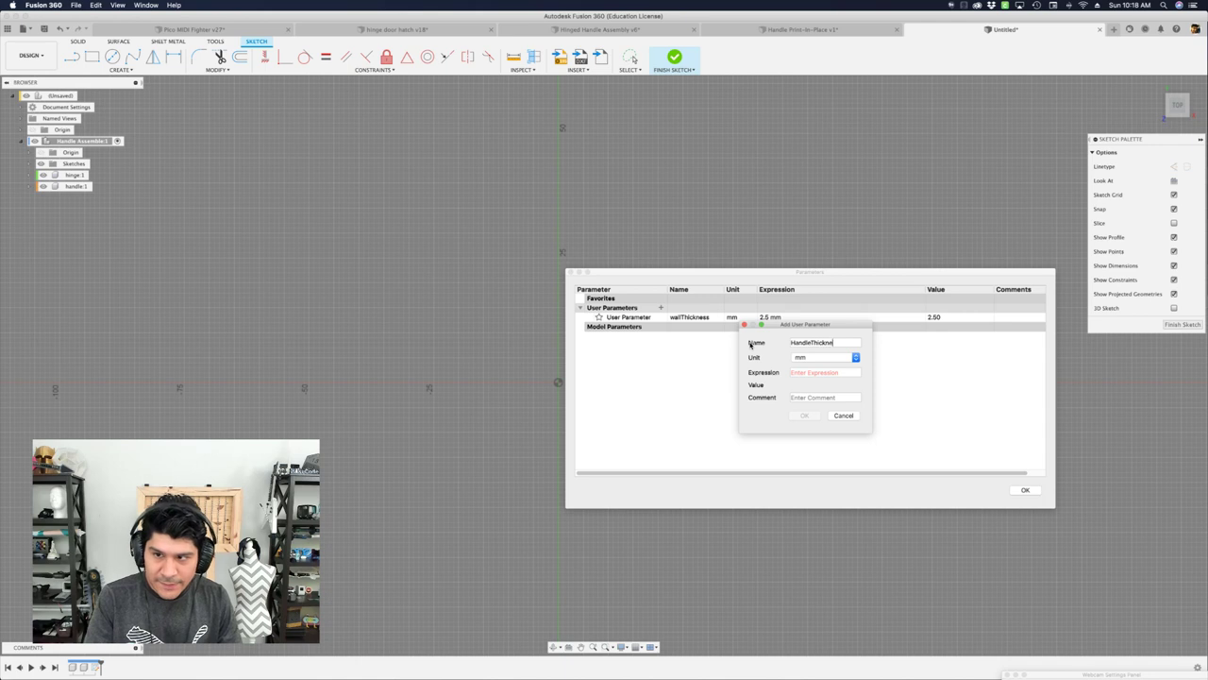
key(Tab)
key(Tab)
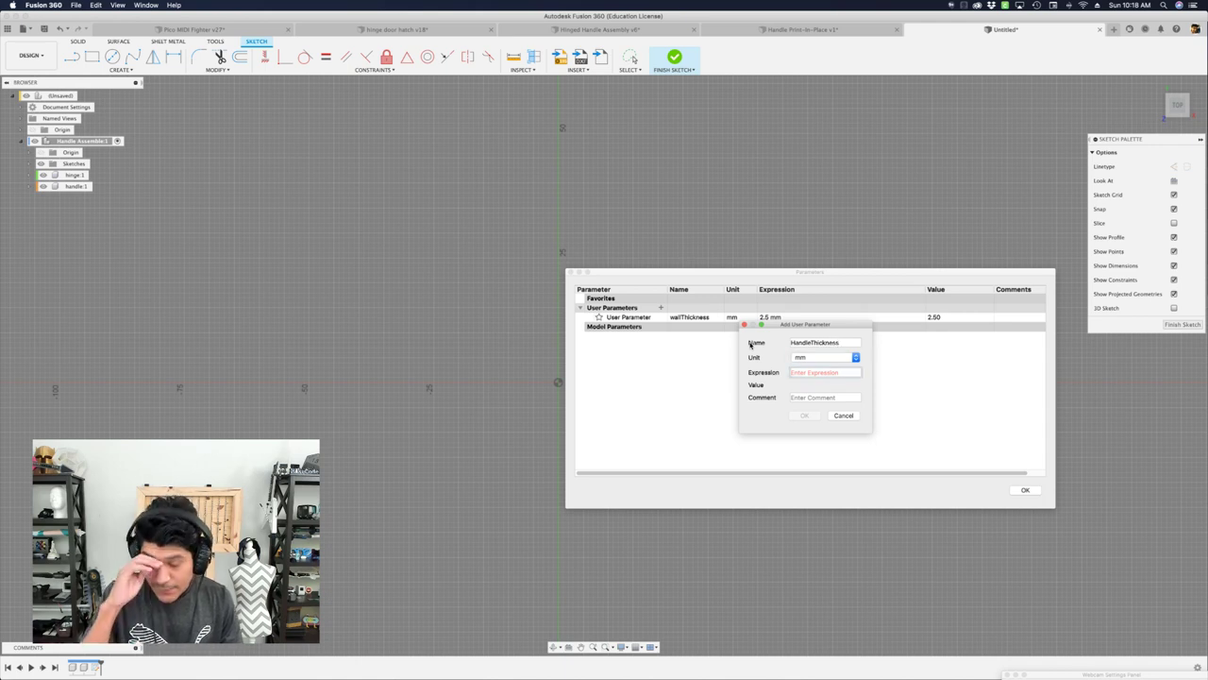
text(10)
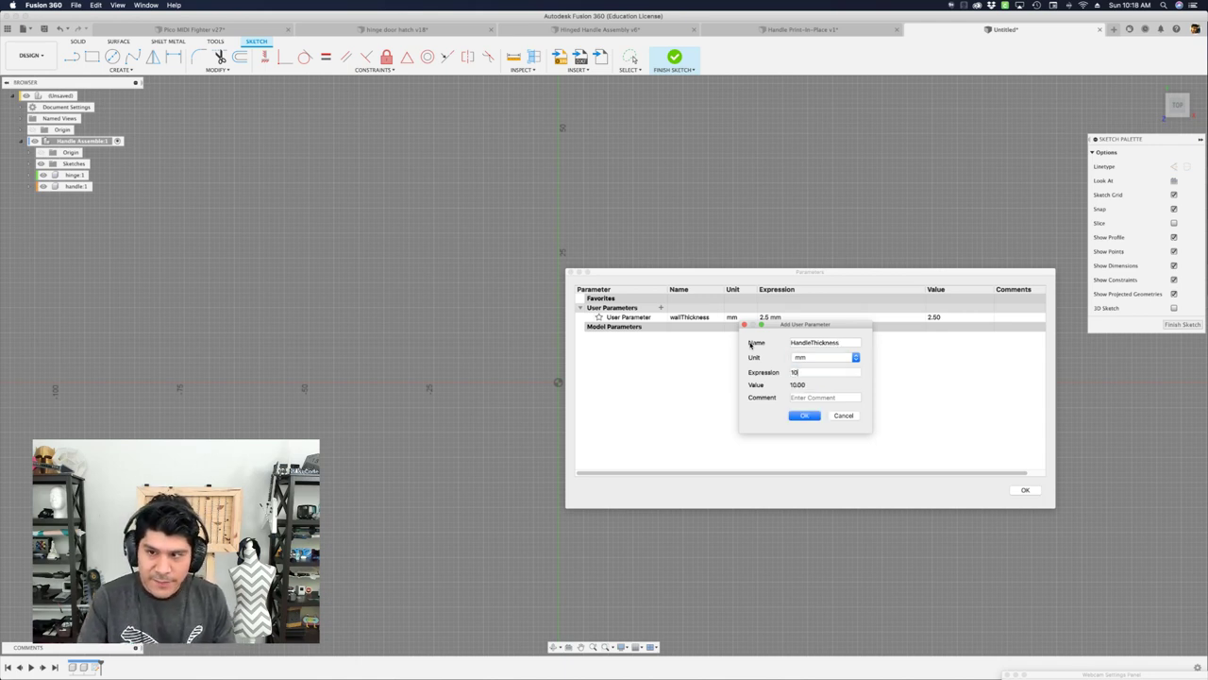
key(Return)
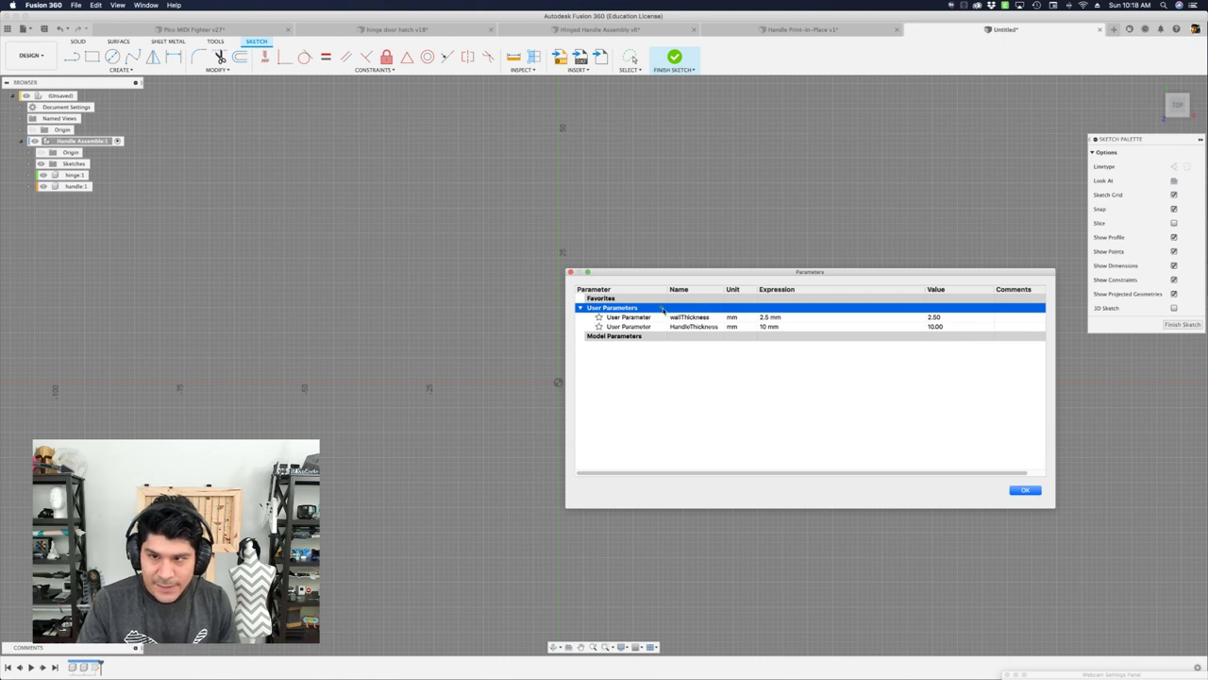
Add a user parameter named HandleLength with a value of 100 mm.
click(661, 307)
text(HandleLength)
key(Tab)
text(100)
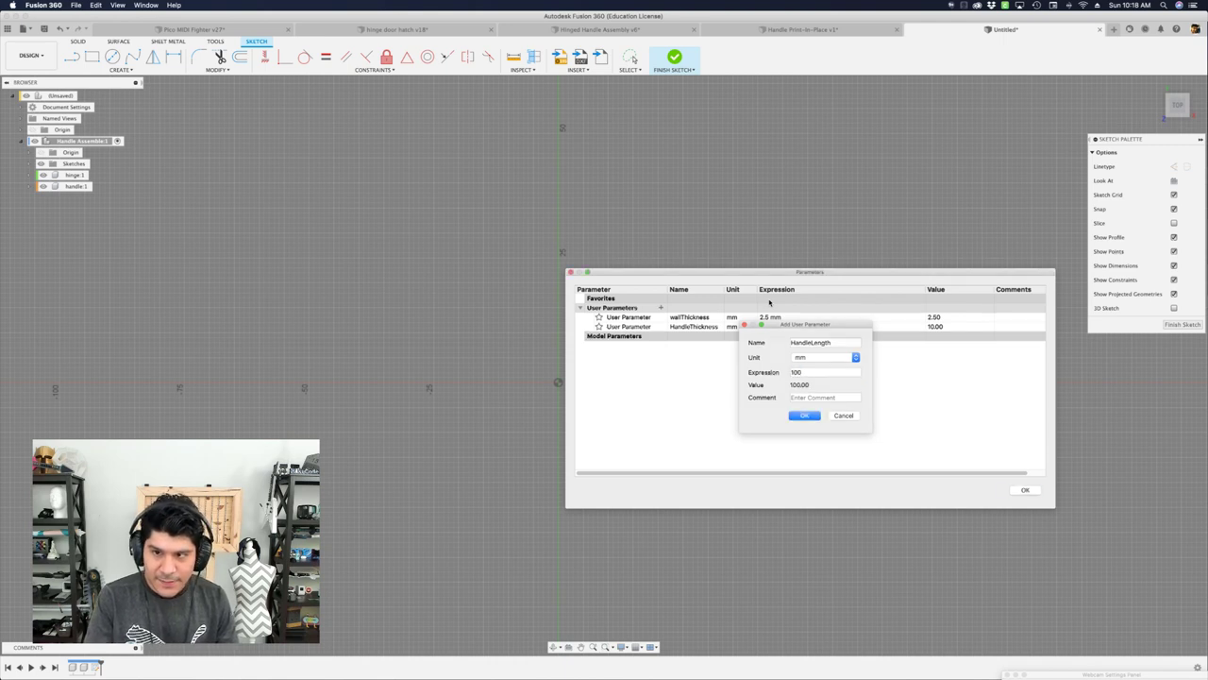
key(Return)
Add a user parameter named HandleGrab with a value of 40 mm.
click(664, 307)
text(HandleGrab)
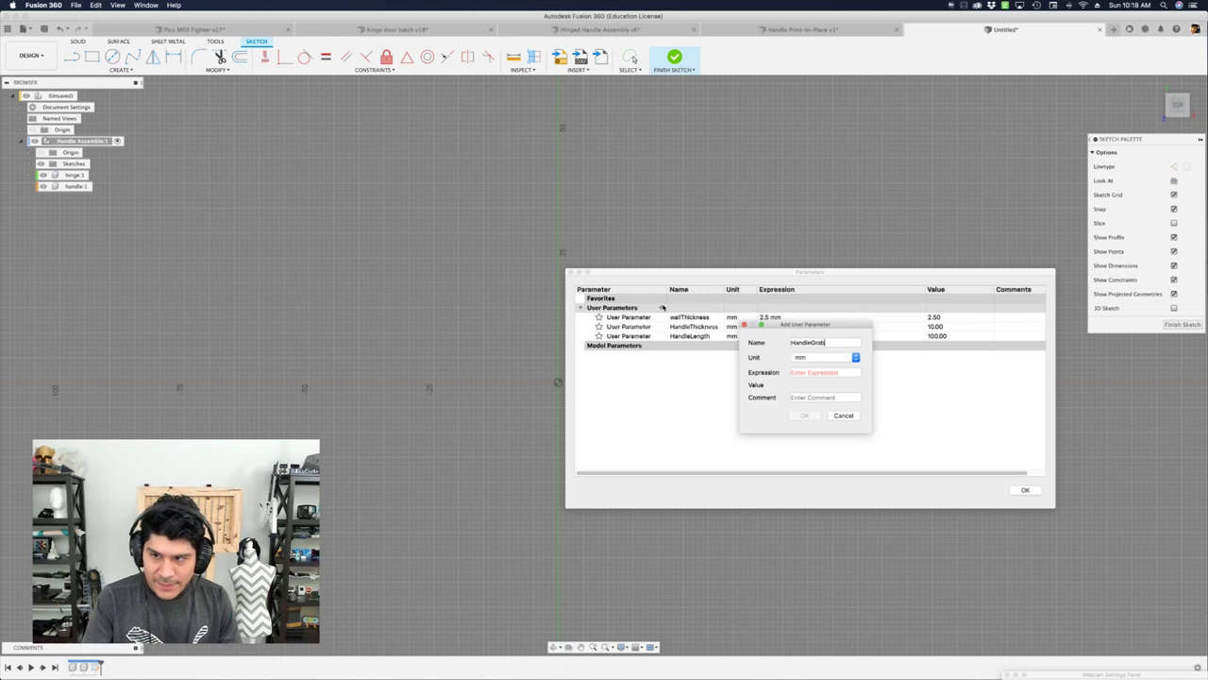
key(Tab)
key(Tab)
text(40)
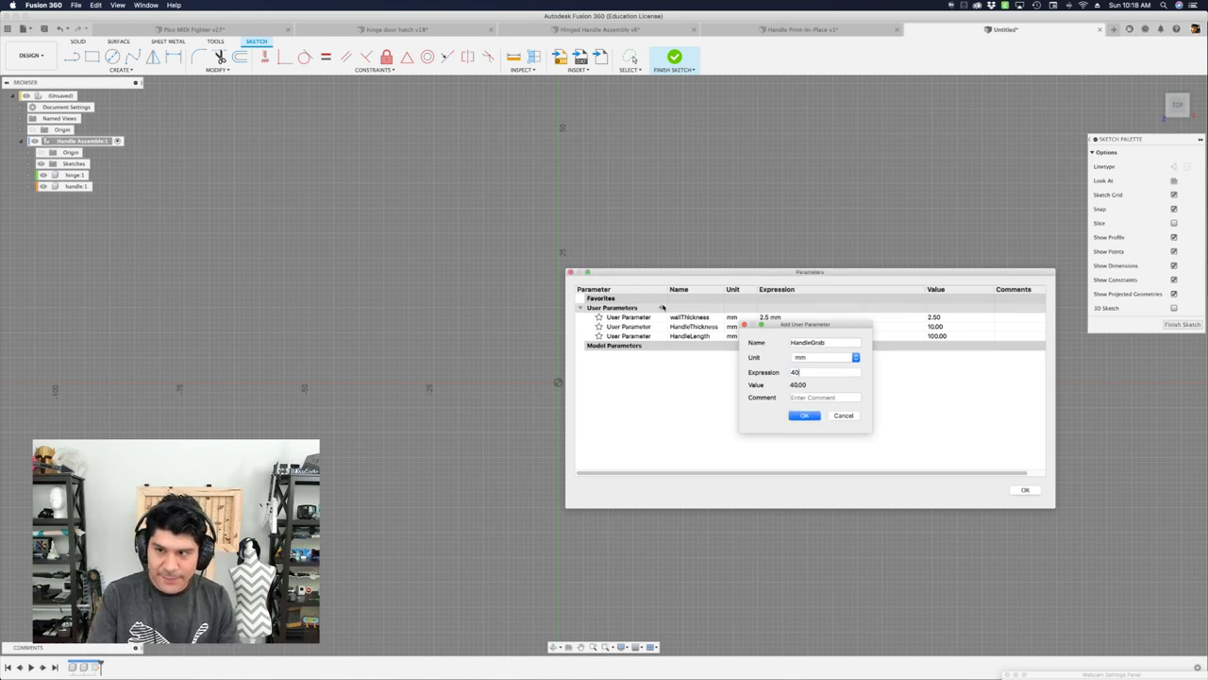
key(Return)
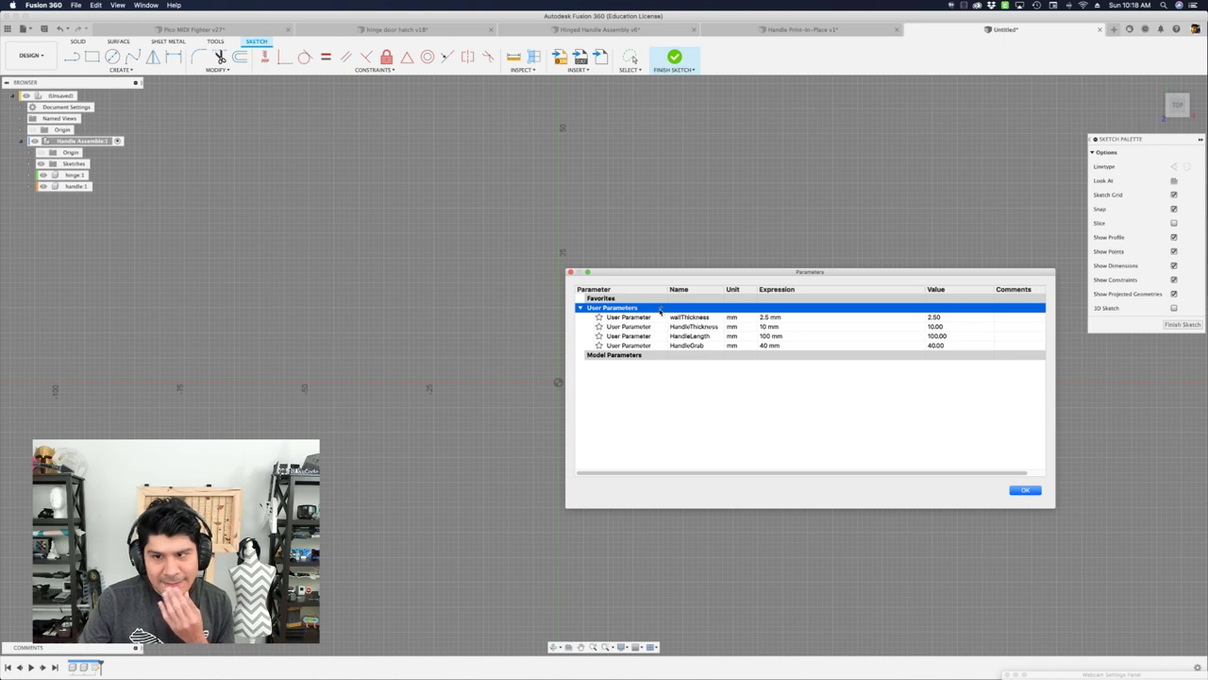
Add a user parameter named mountHole with a value of 3.2 mm and close the parameter list.
click(662, 309)
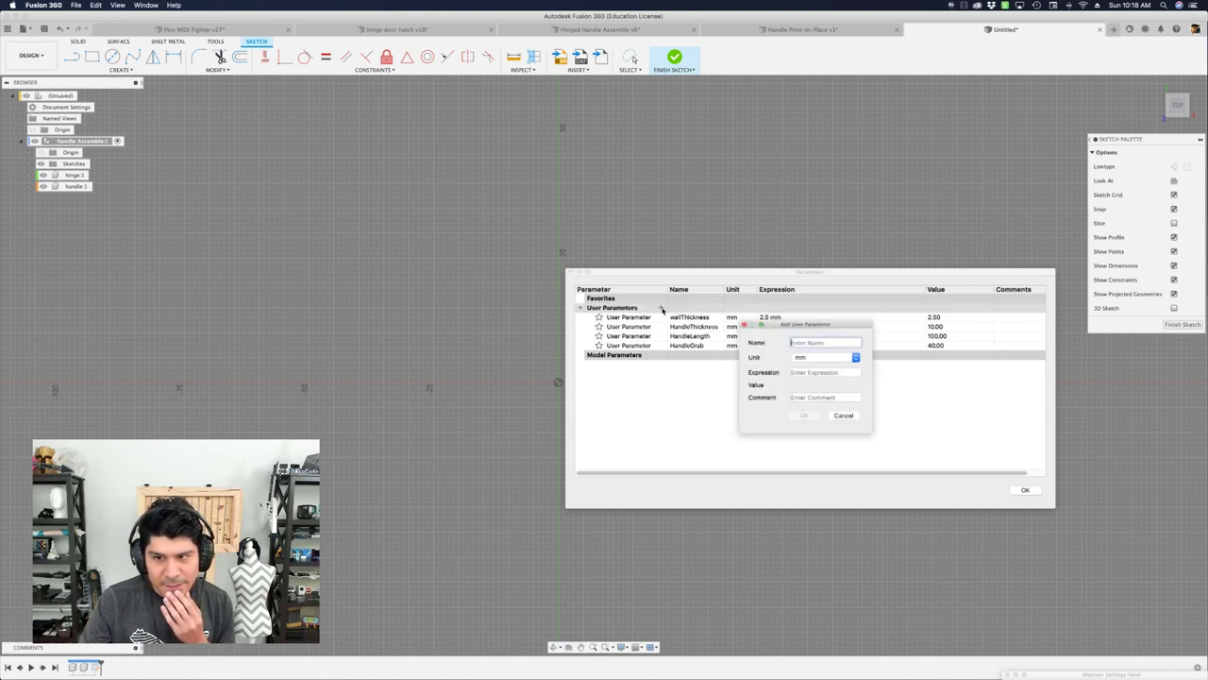
text(mountHole)
key(Tab)
key(Tab)
text(3.2)
key(Return)
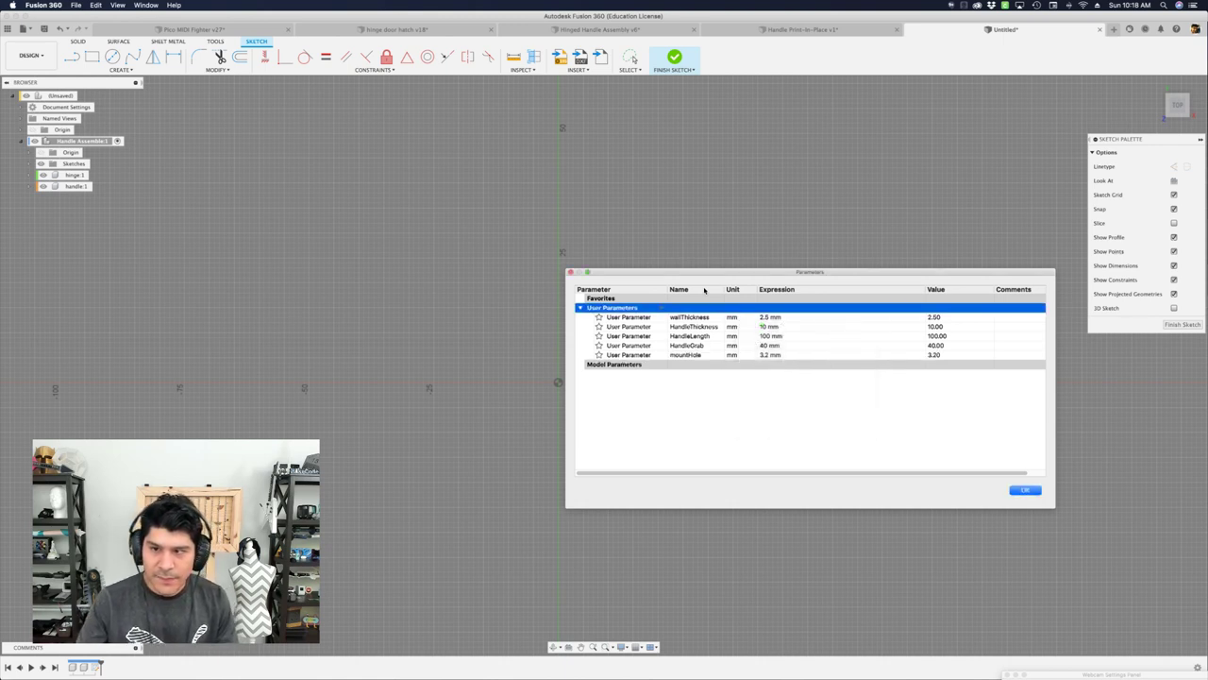
click(1024, 491)
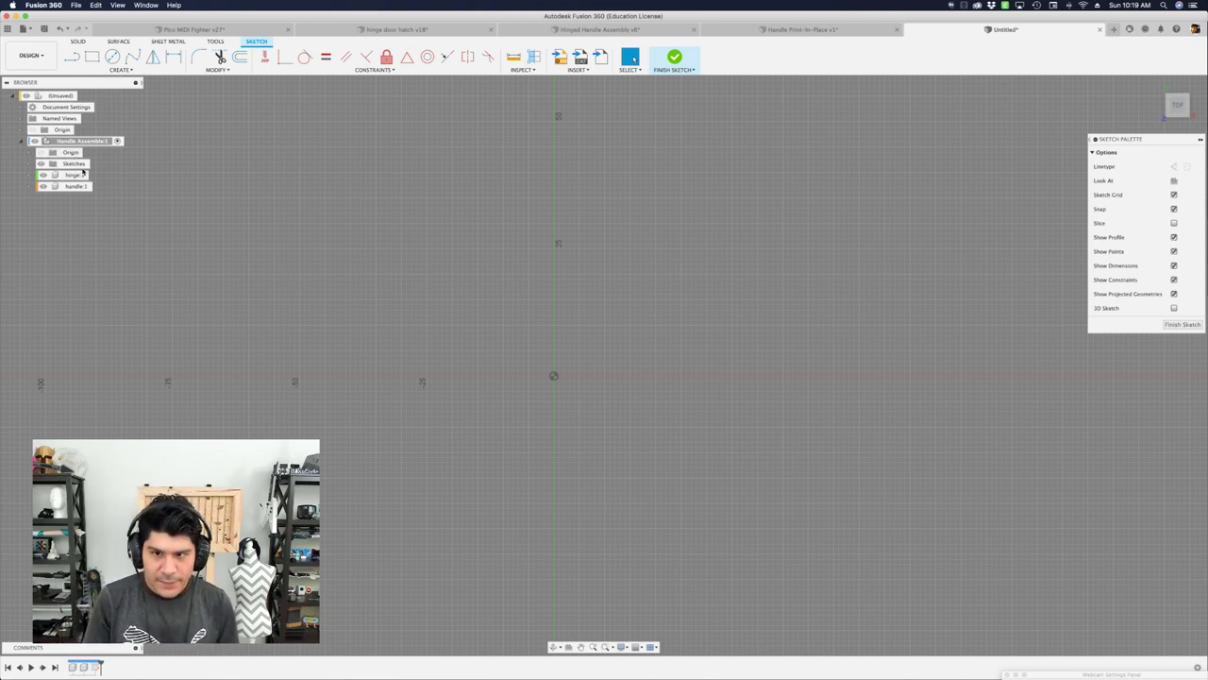
Sketch a horizontal line above the origin with its length set to the HandleLength parameter.
key(l)
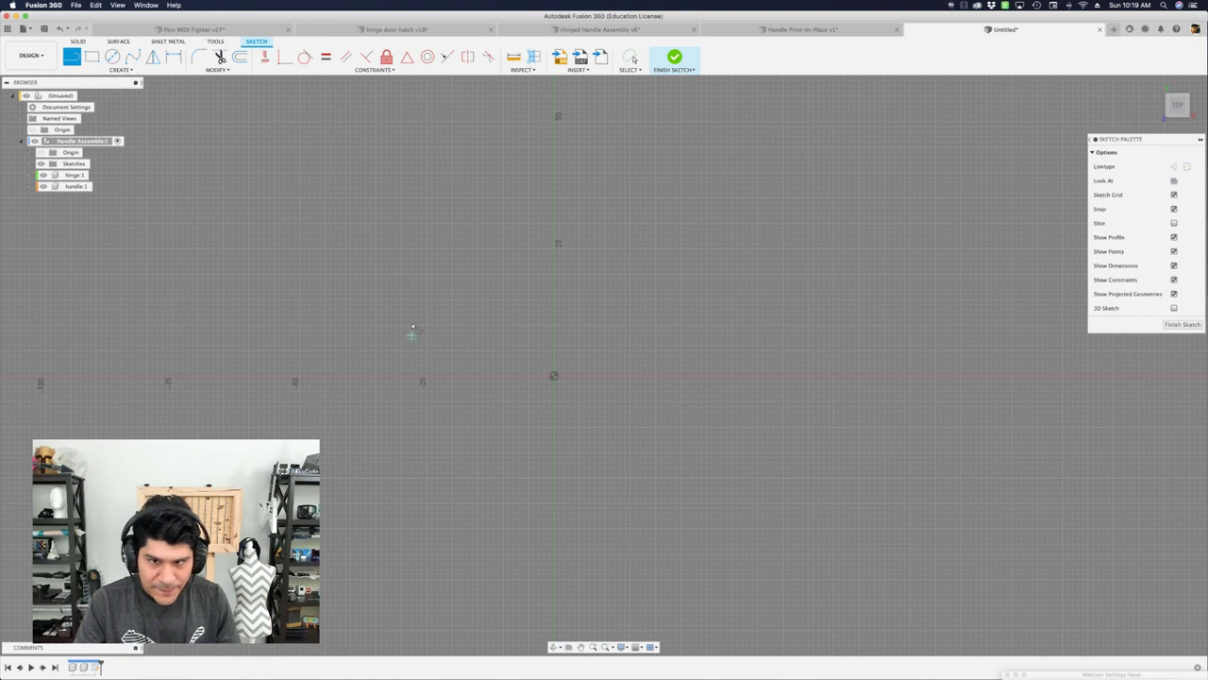
click(314, 289)
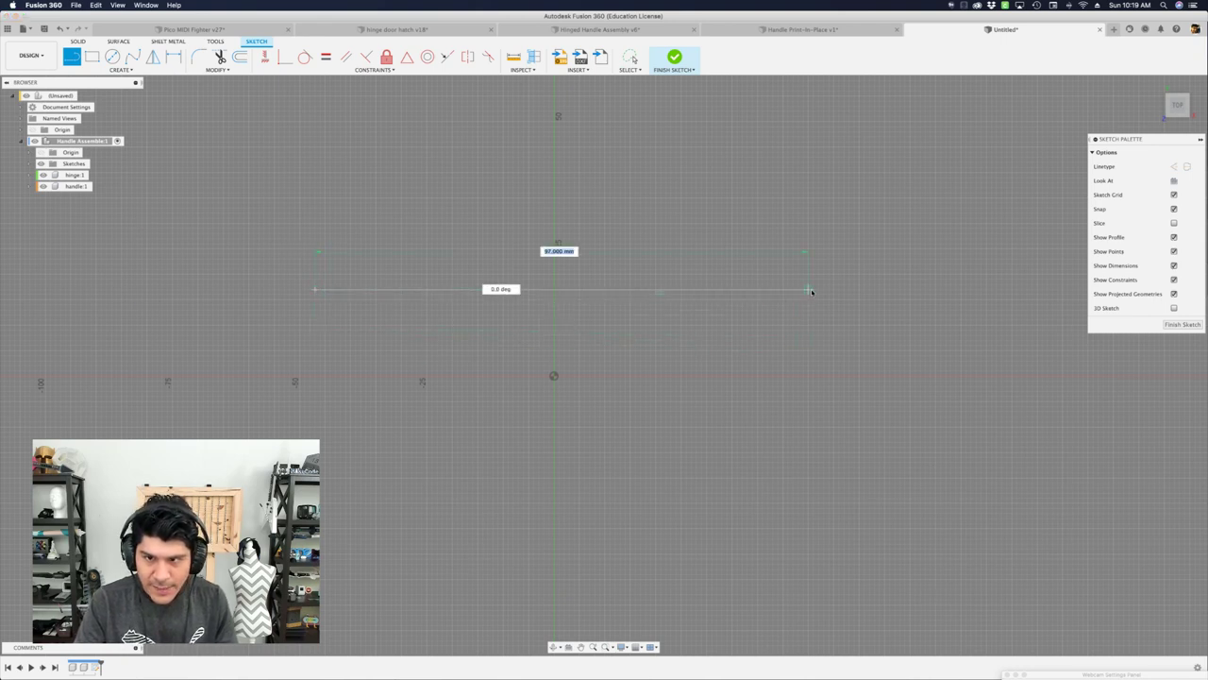
text(han)
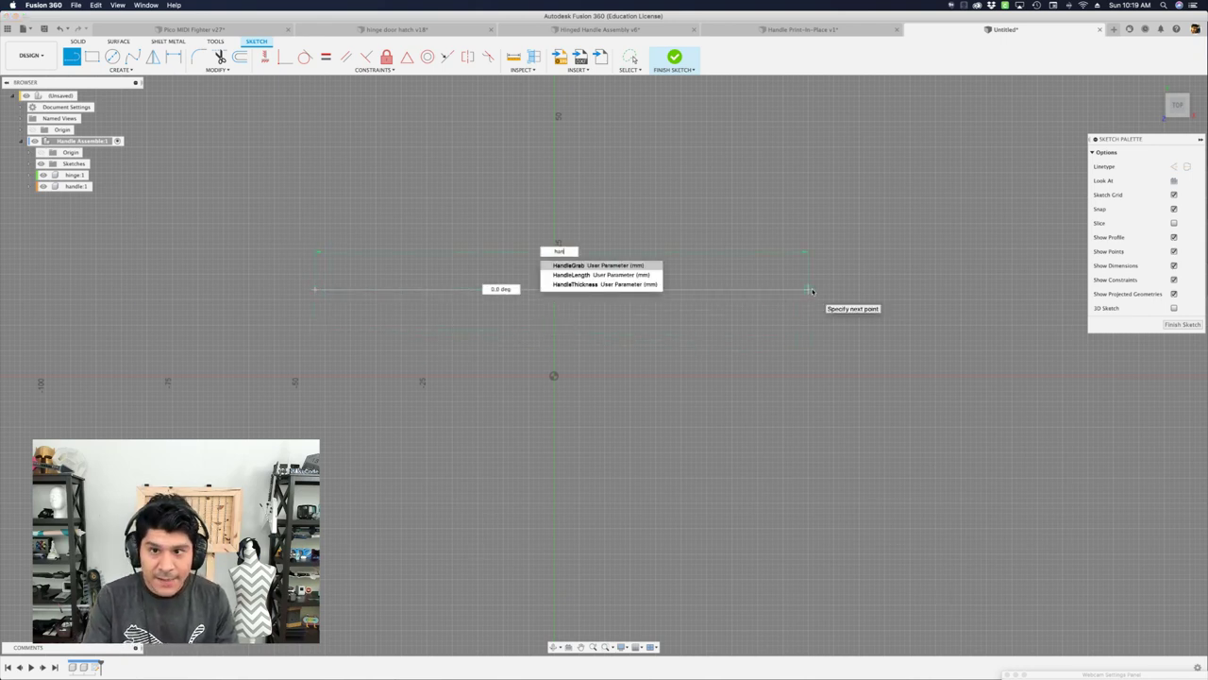
key(Down)
key(Return)
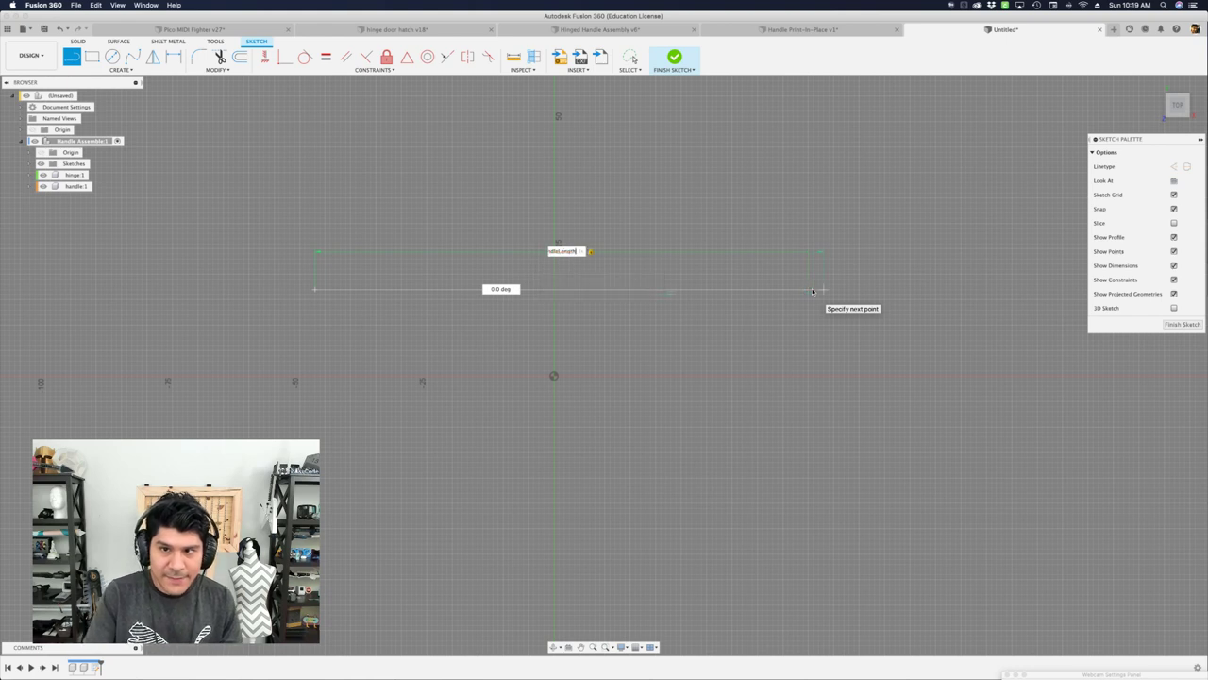
key(Return)
key(Escape)
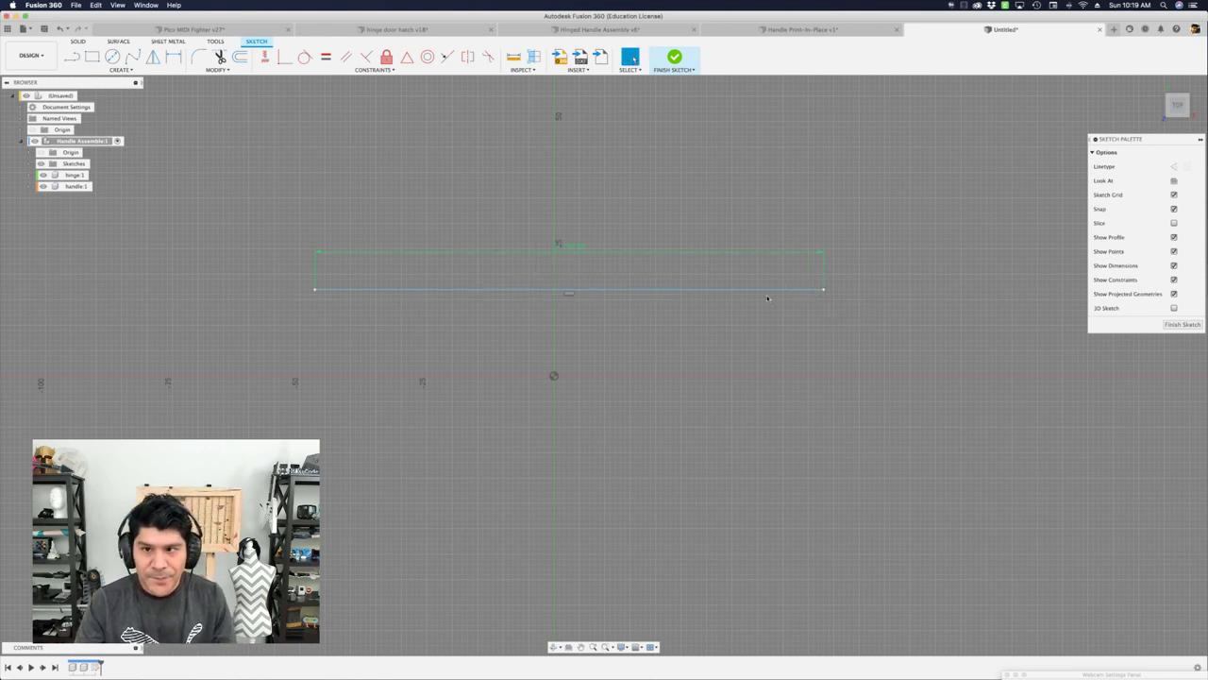
Centre the line on the sketch origin with a MidPoint constraint.
mouse_move(677, 289)
mouse_down()
mouse_move(652, 242)
mouse_move(690, 291)
mouse_up()
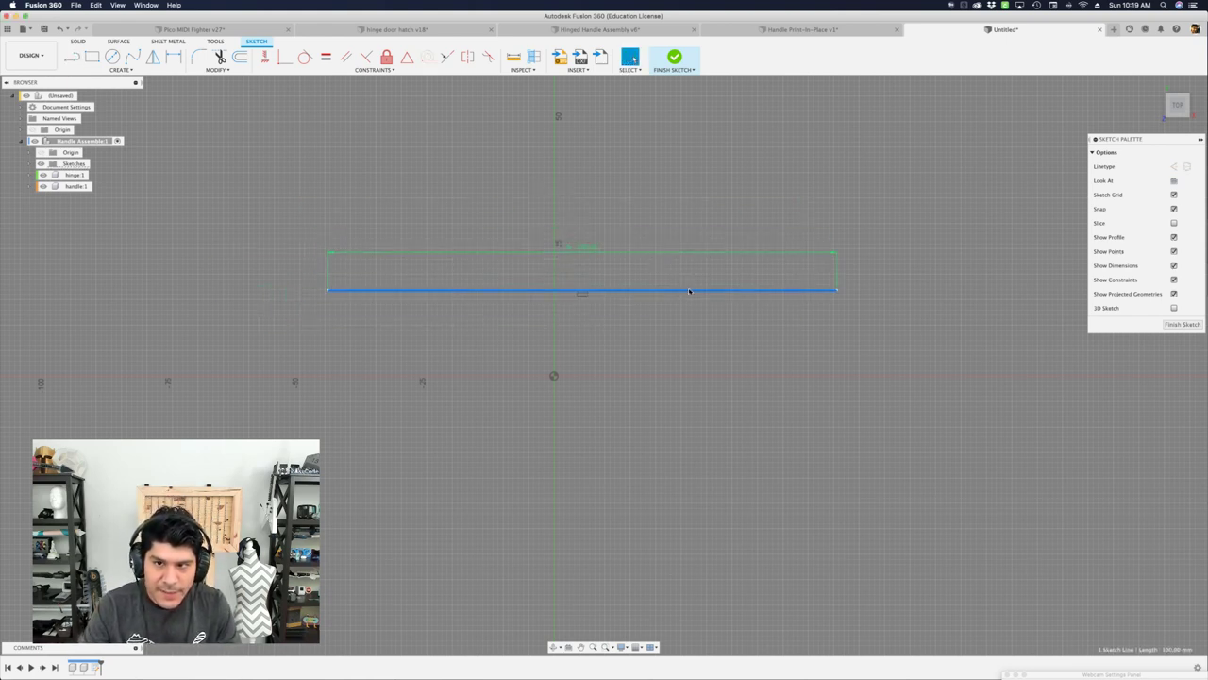
scroll(570, 293, up, 2)
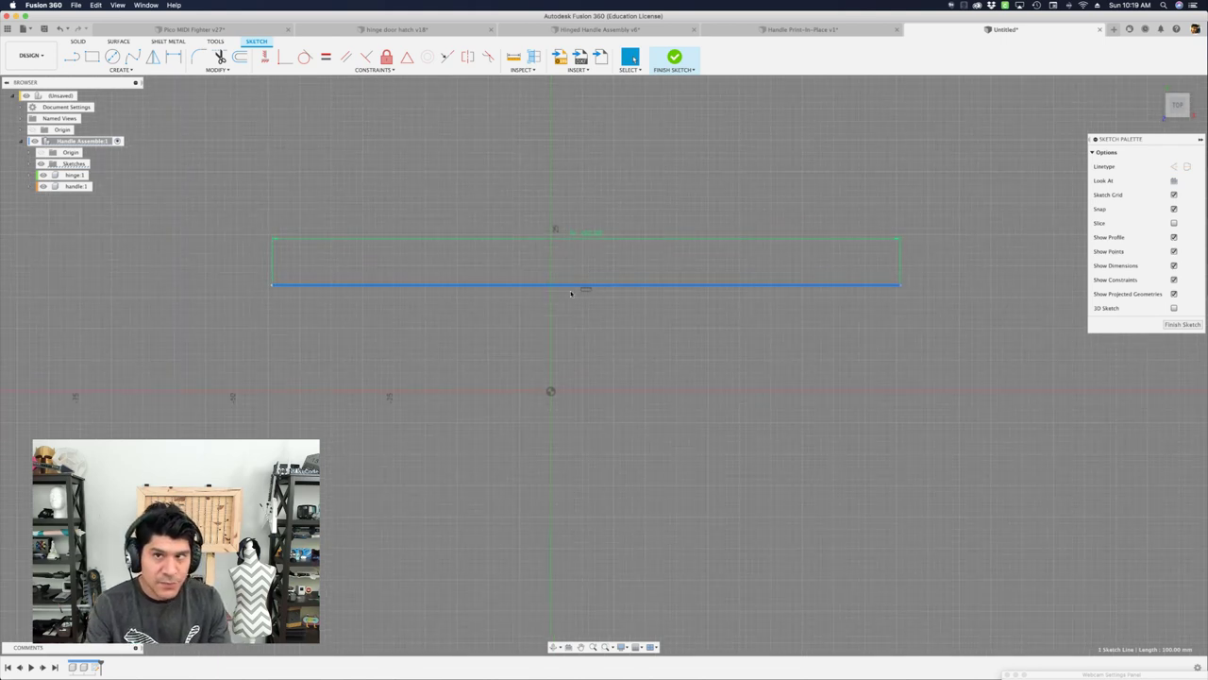
click(585, 409)
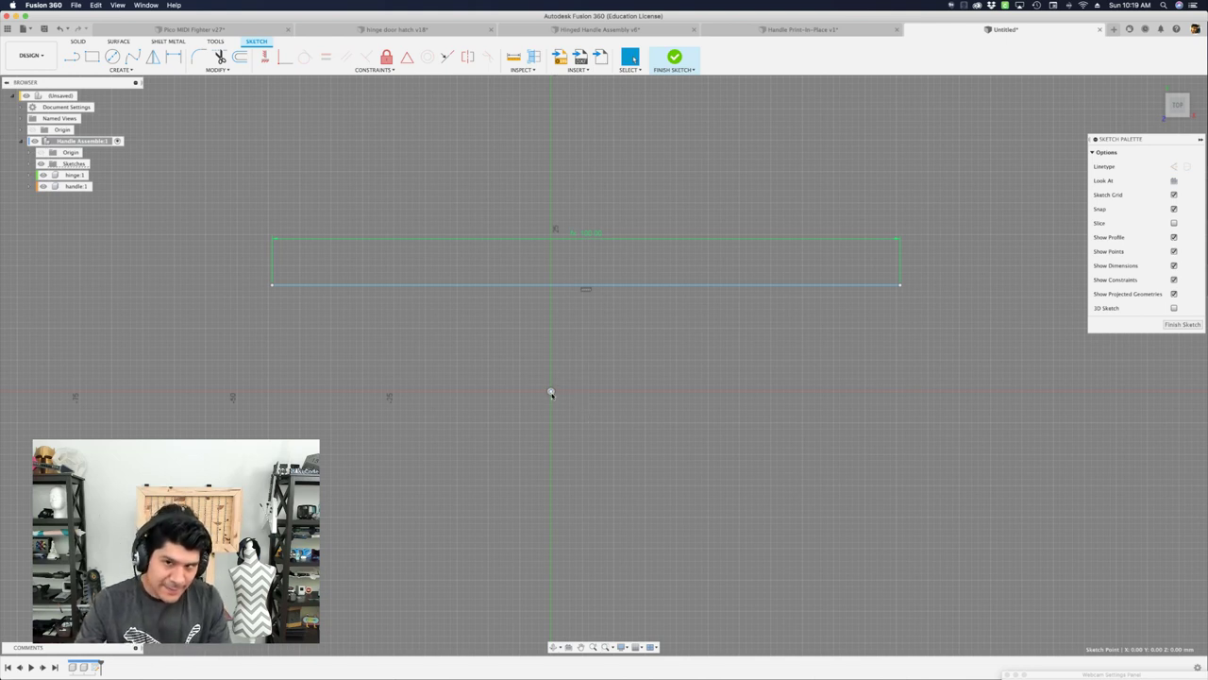
click(580, 286)
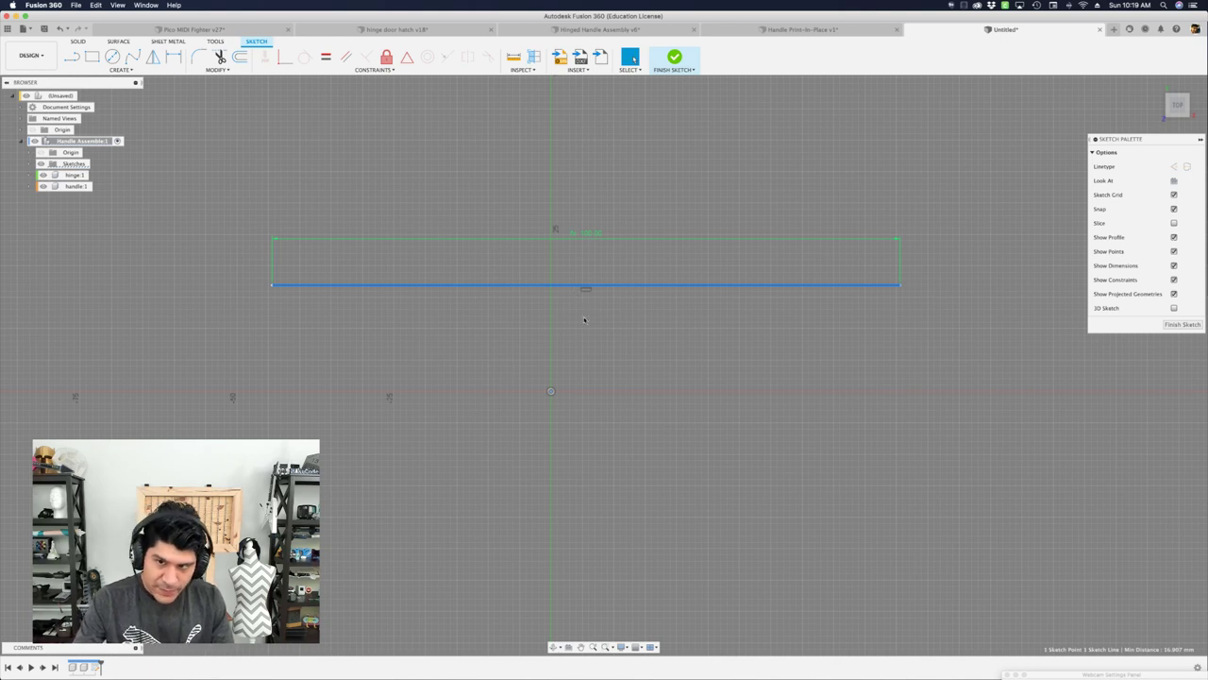
key(s)
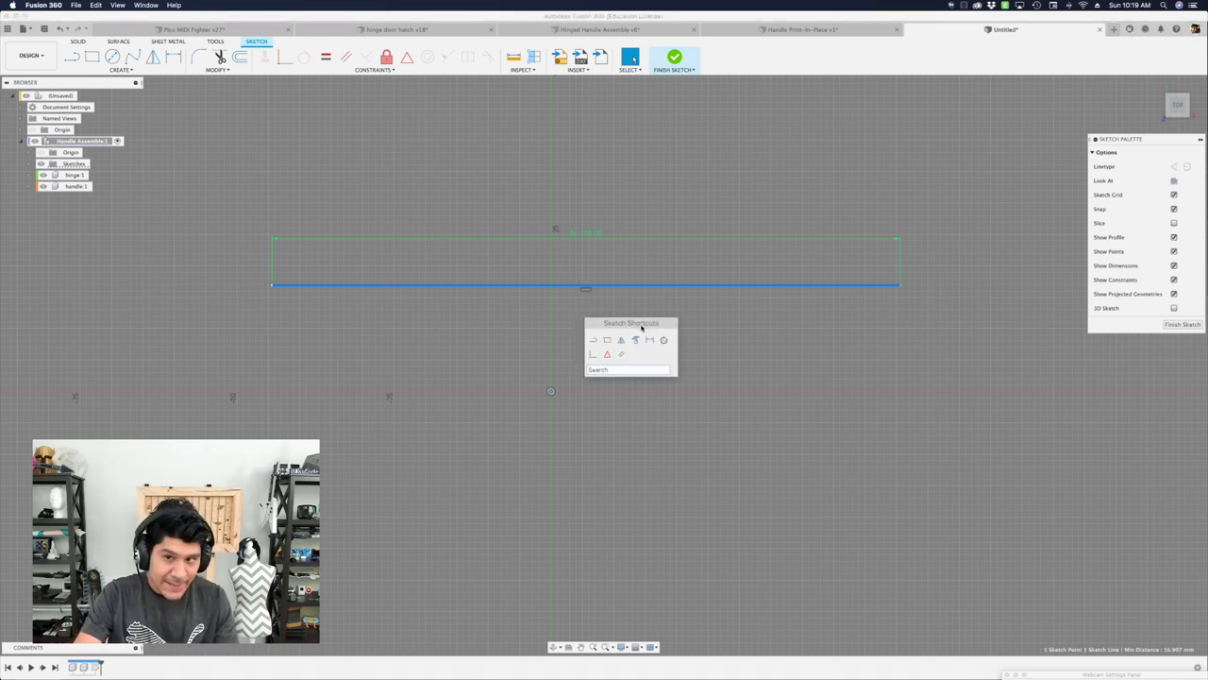
click(616, 369)
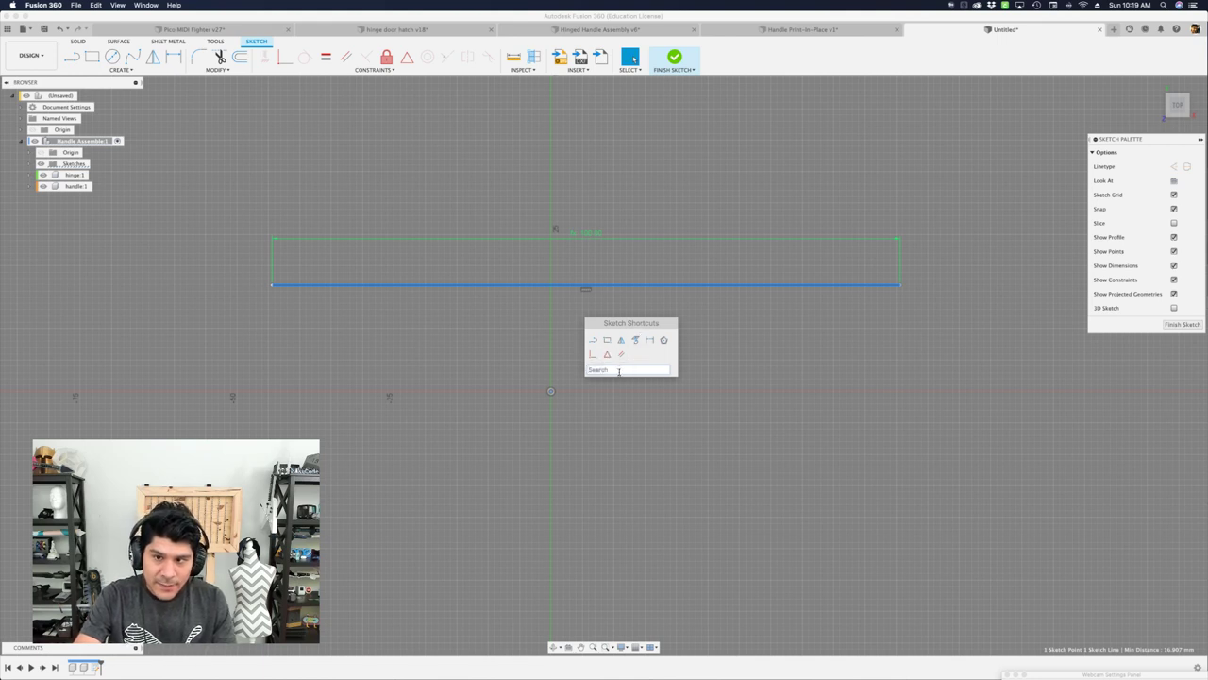
text(mid)
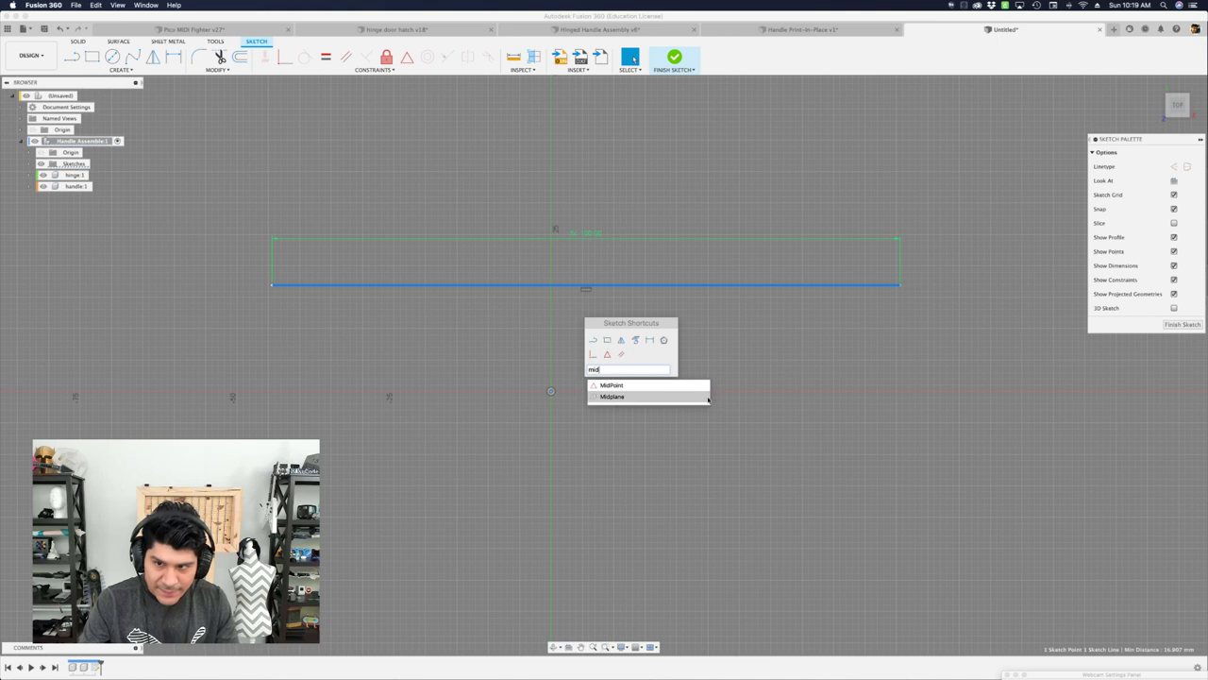
click(622, 374)
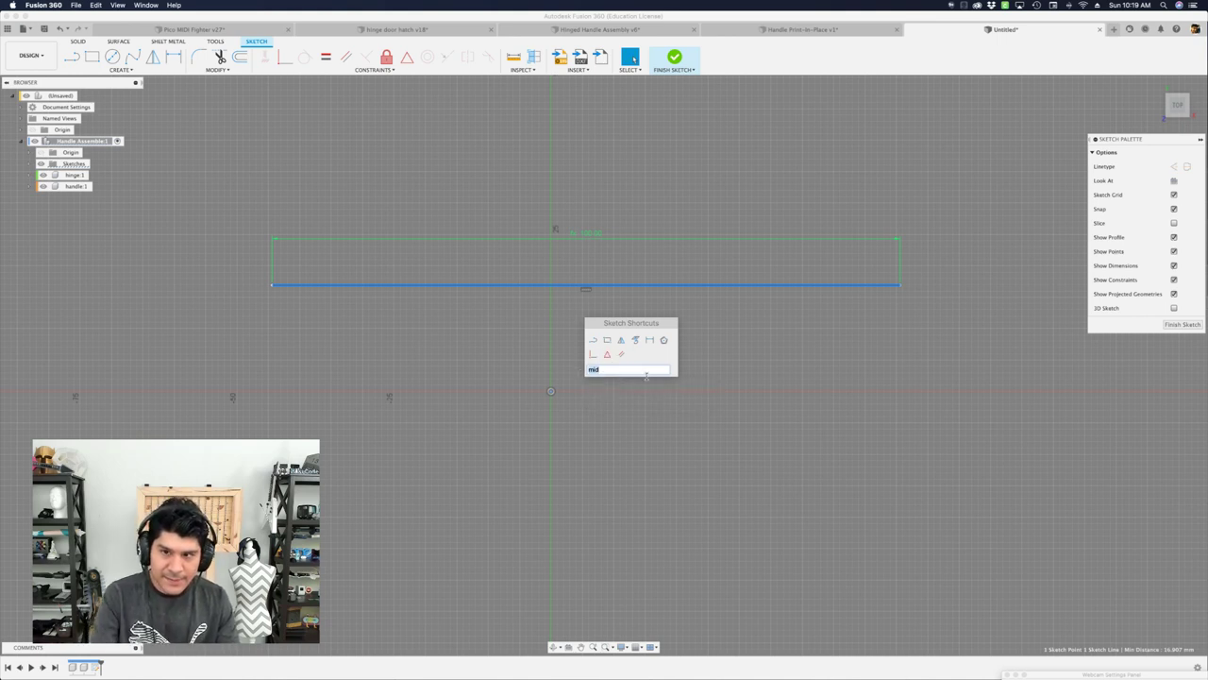
text(mid)
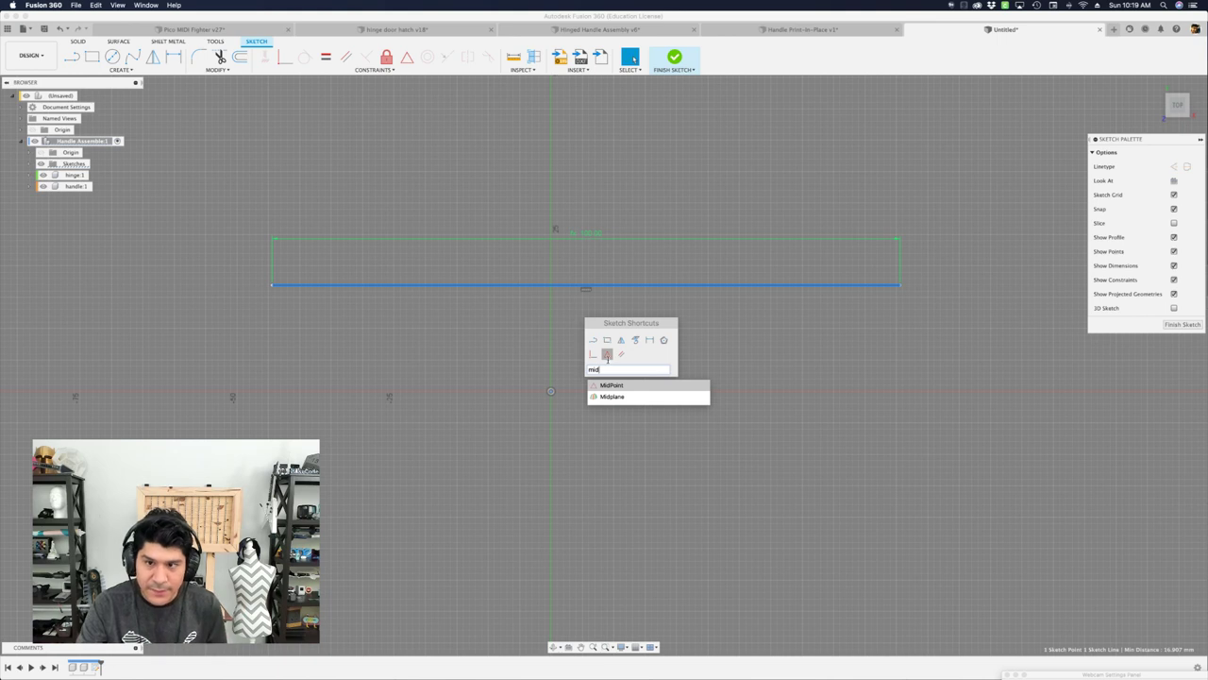
key(Return)
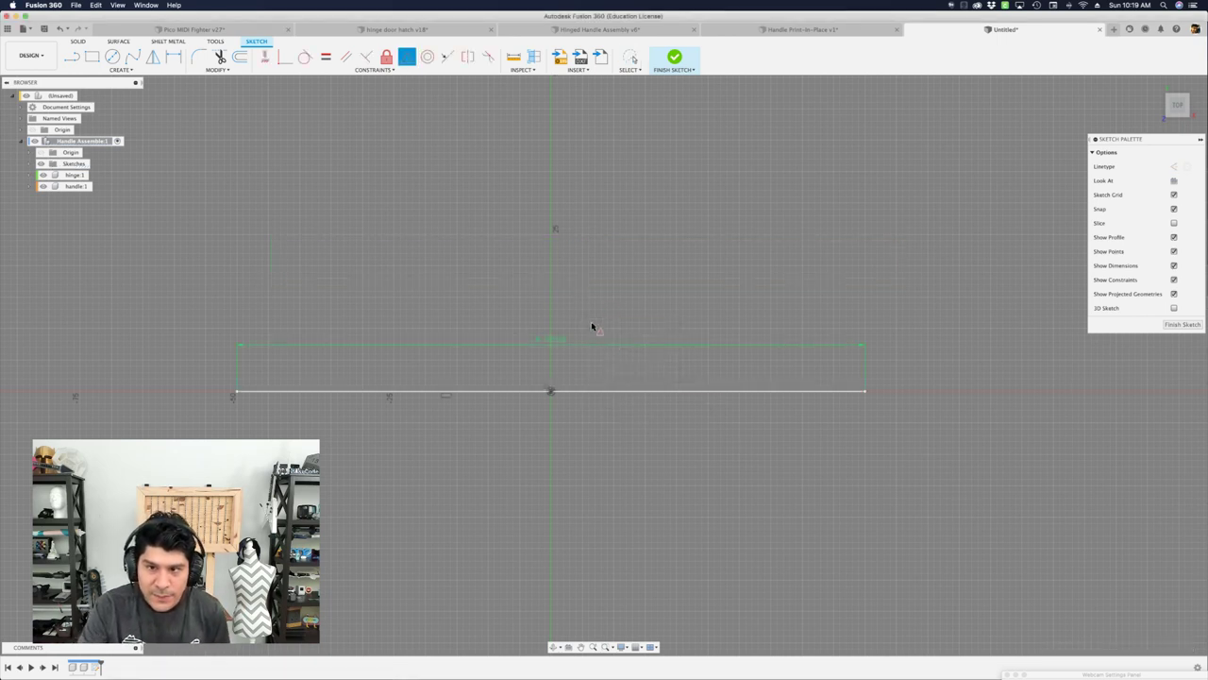
key(Escape)
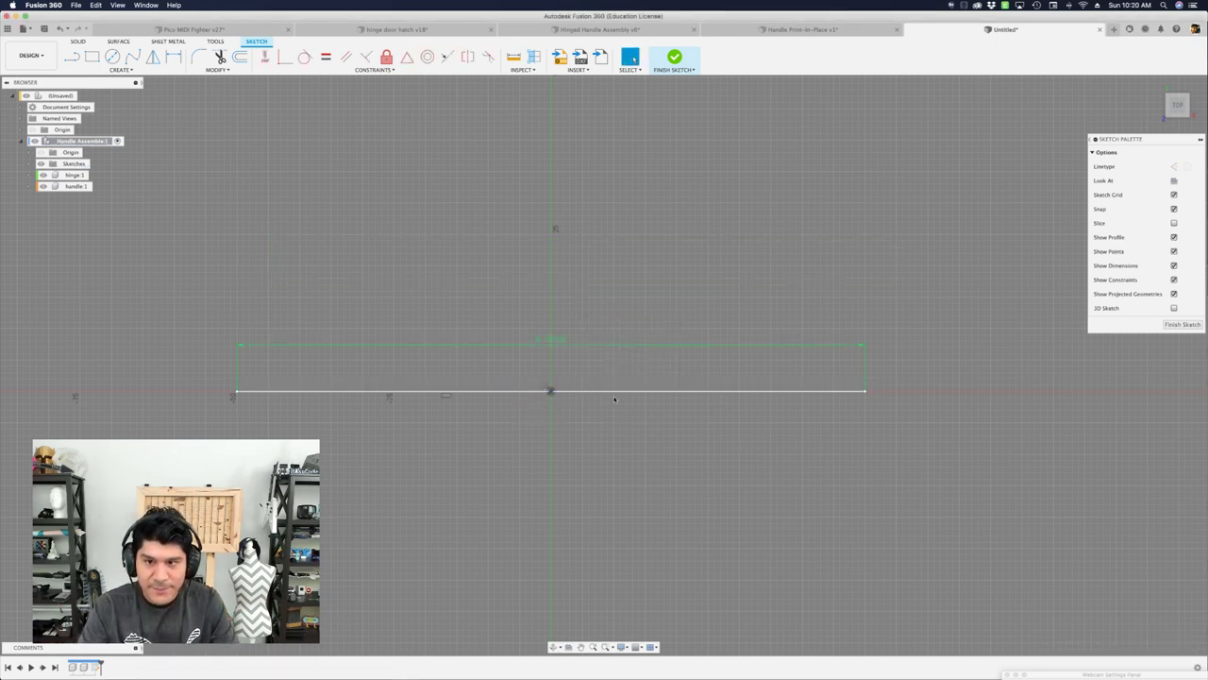
Move the length dimension further above the centred line and convert the line to construction geometry.
drag(568, 337, 602, 358)
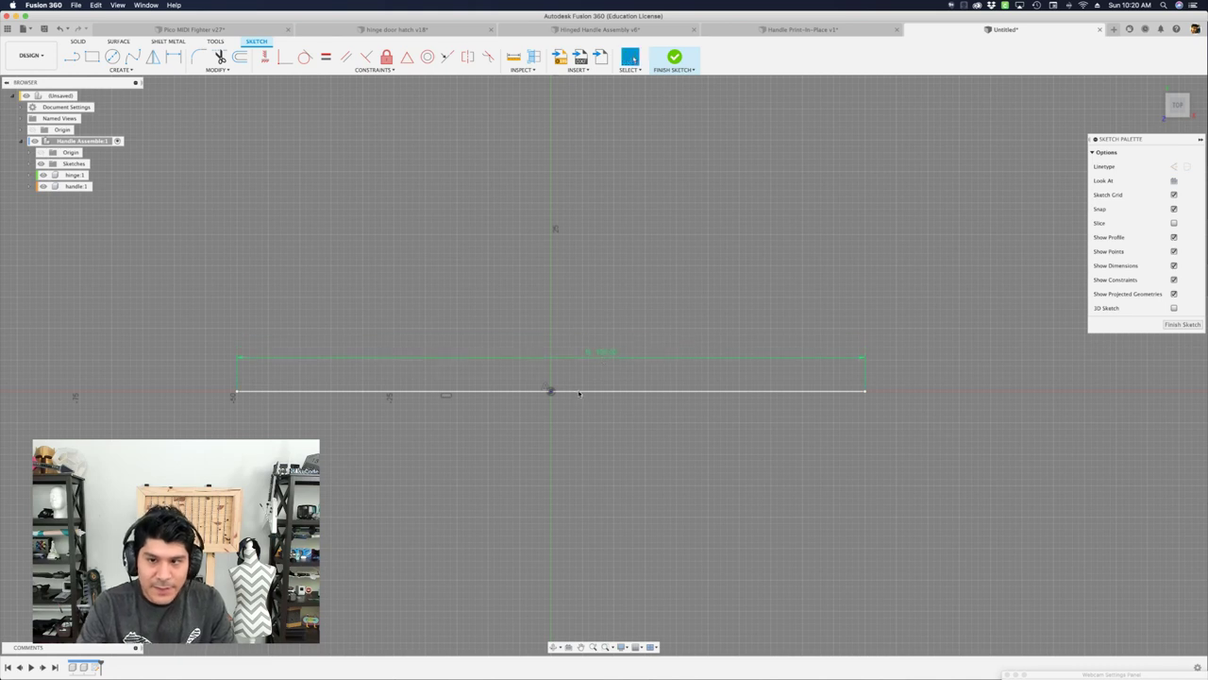
click(582, 390)
click(612, 393)
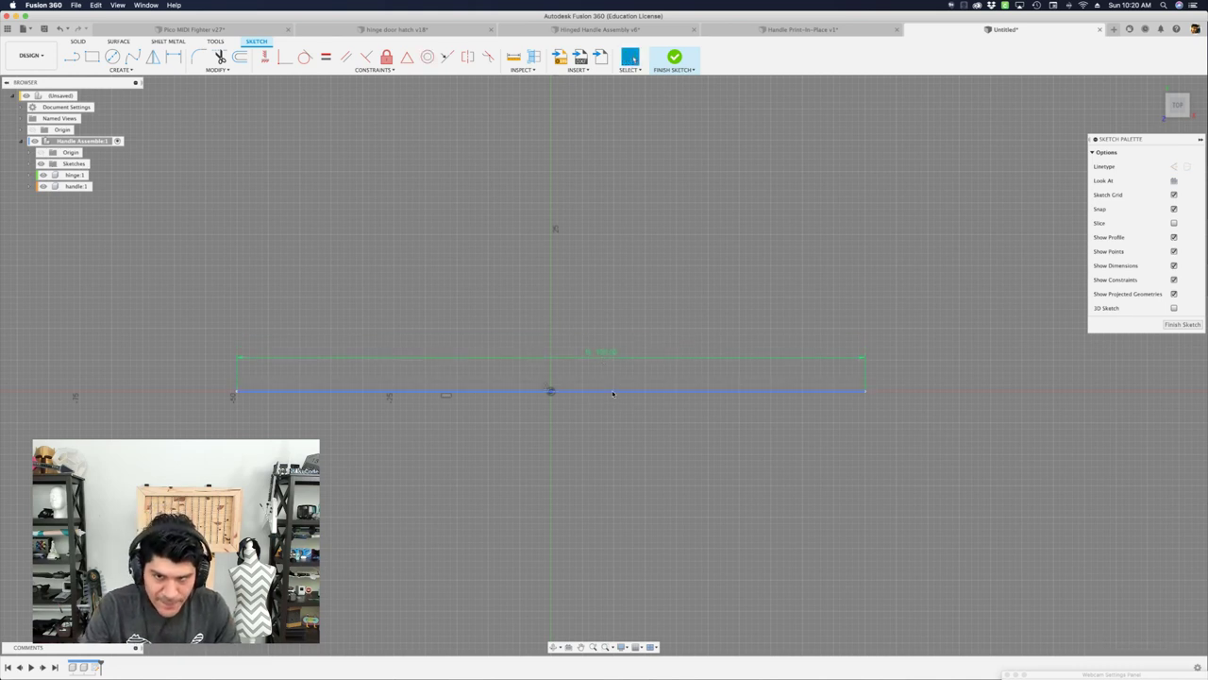
scroll(579, 390, up, 2)
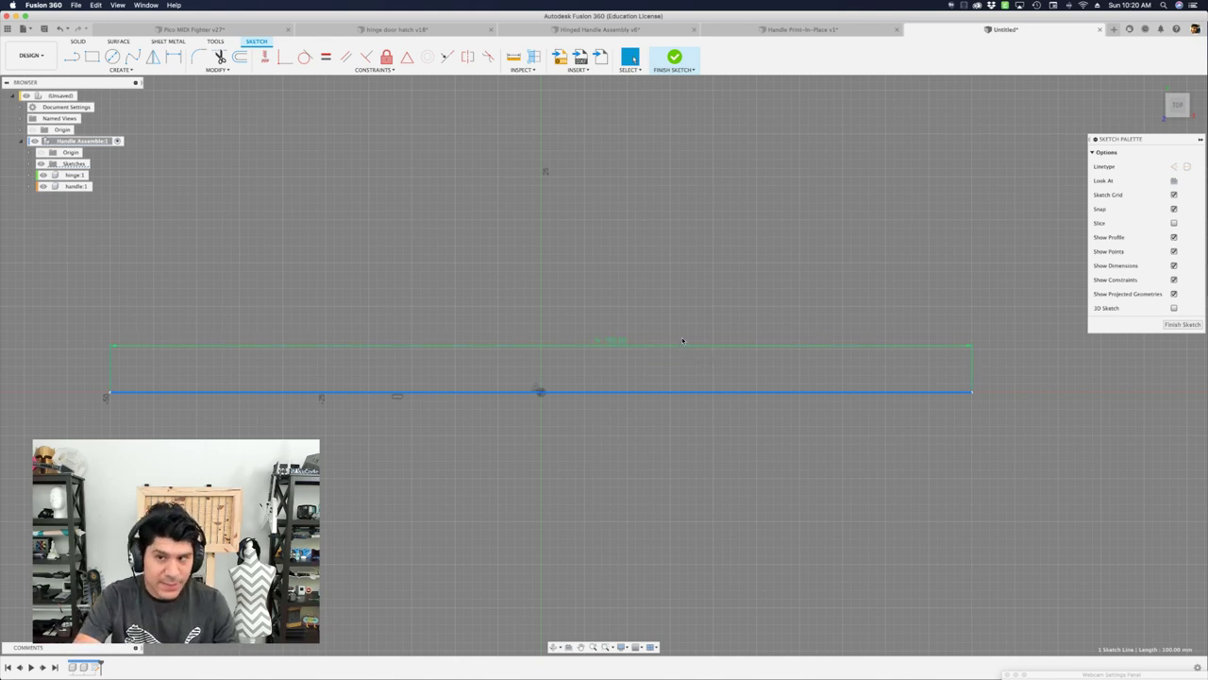
drag(619, 342, 666, 275)
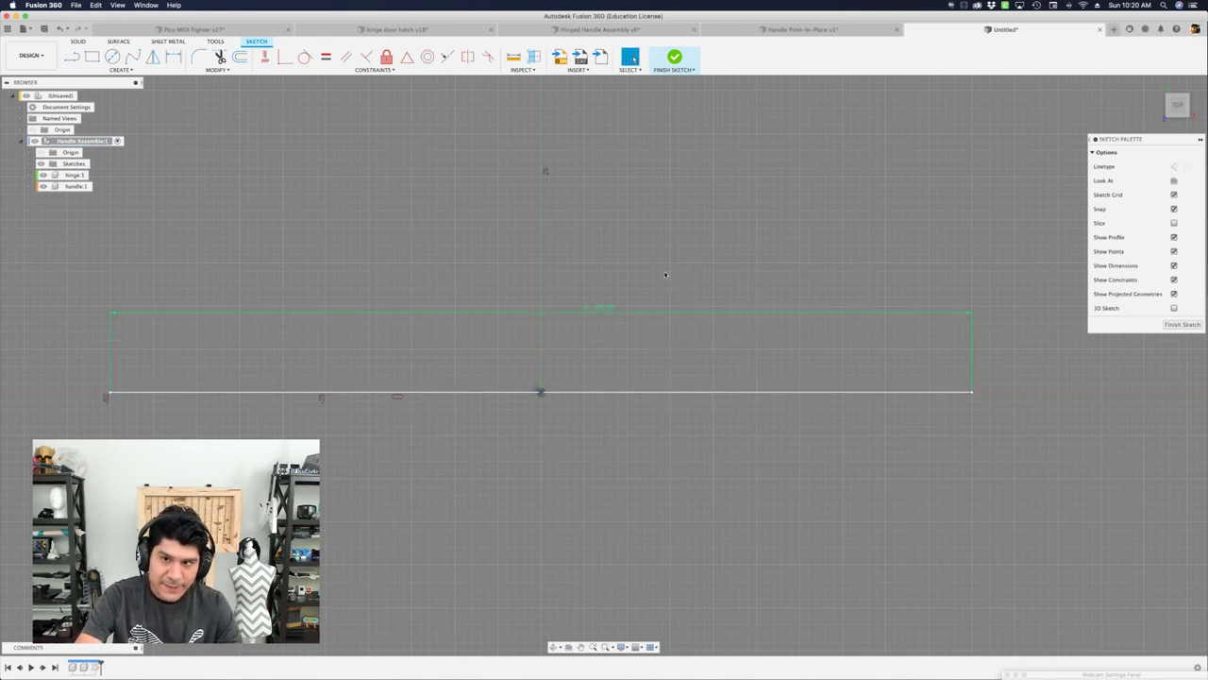
click(651, 383)
key(x)
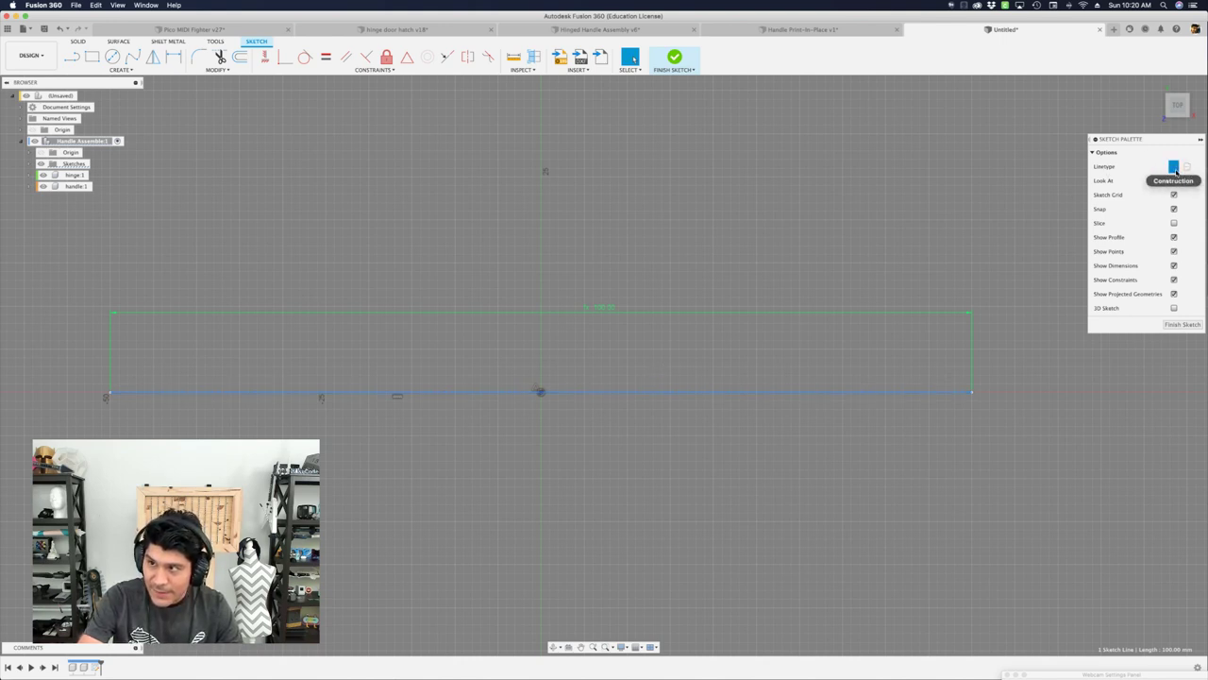
click(690, 352)
drag(704, 306, 598, 310)
Draw a rectangle below the construction line's right end, with height HandleThickness and width 32 mm.
scroll(598, 308, down, 1)
scroll(638, 308, up, 3)
scroll(661, 302, down, 2)
middle_drag(765, 309, 631, 325)
scroll(692, 302, down, 1)
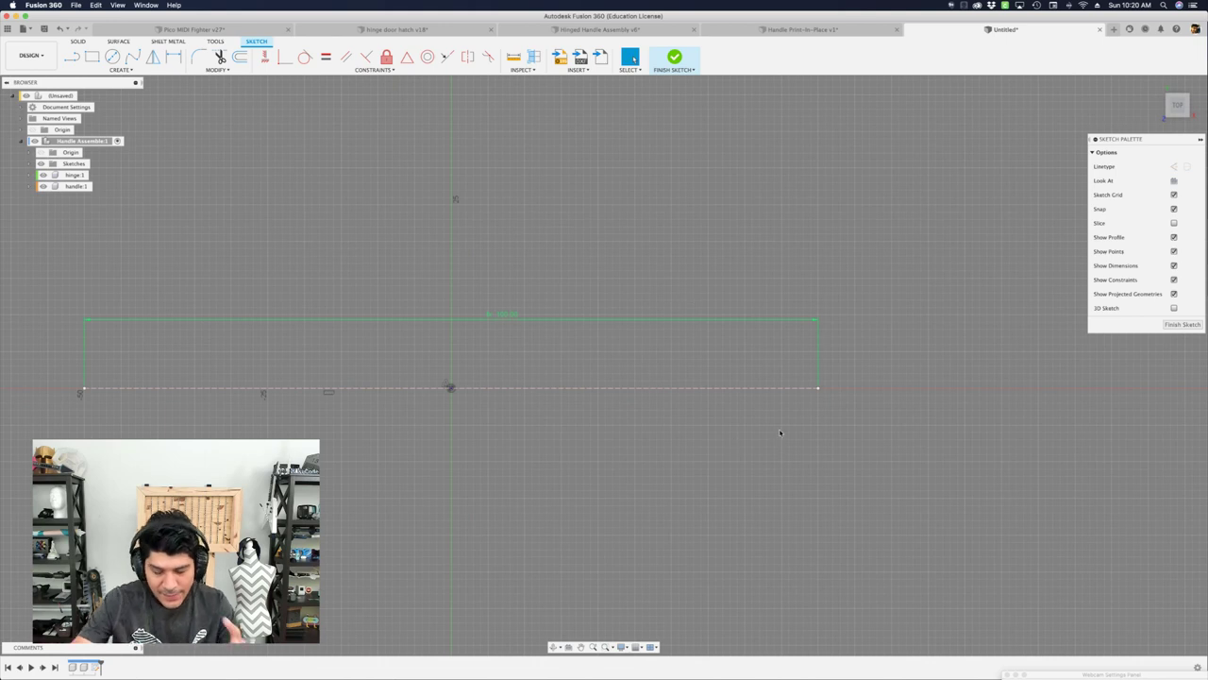
mouse_move(931, 340)
middle_down()
mouse_move(909, 324)
mouse_move(807, 321)
middle_up()
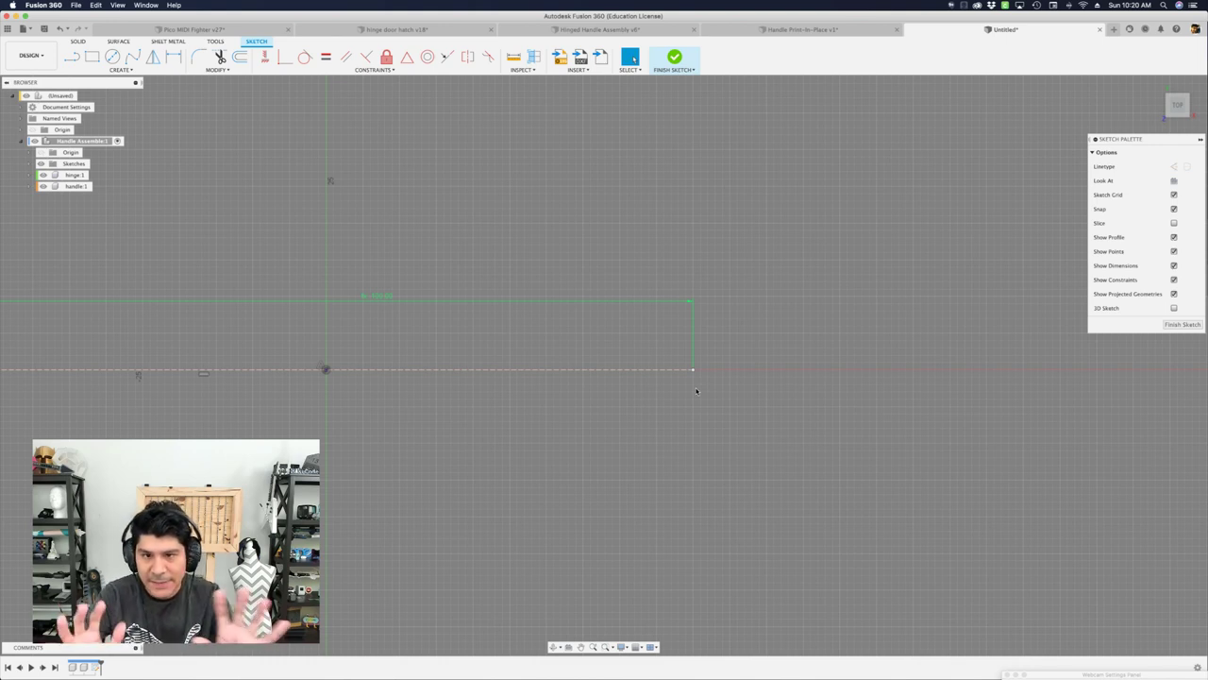
scroll(622, 377, up, 2)
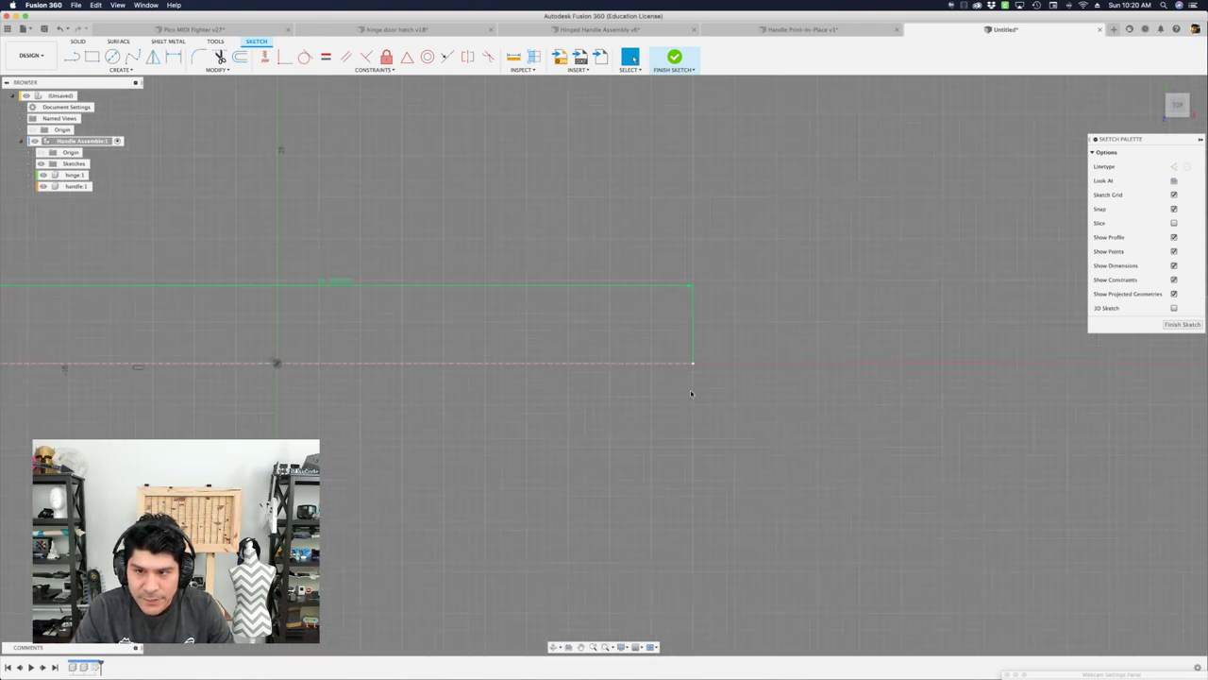
key(r)
click(618, 380)
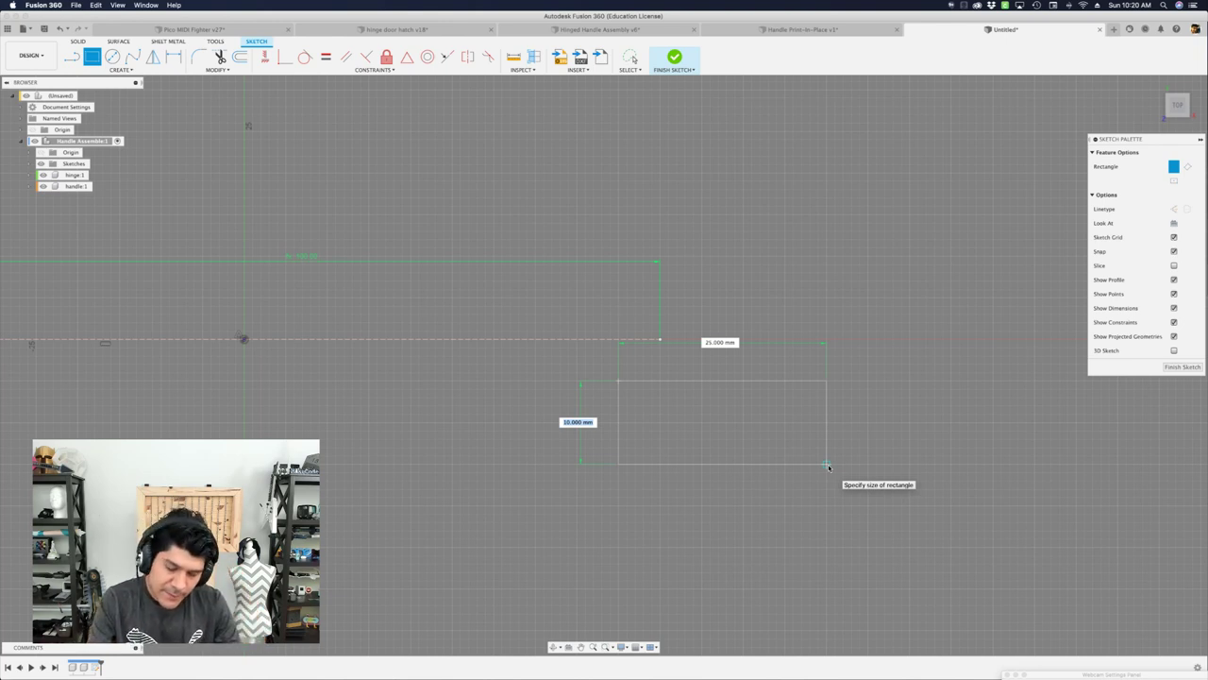
text(Ha)
key(Down)
key(Down)
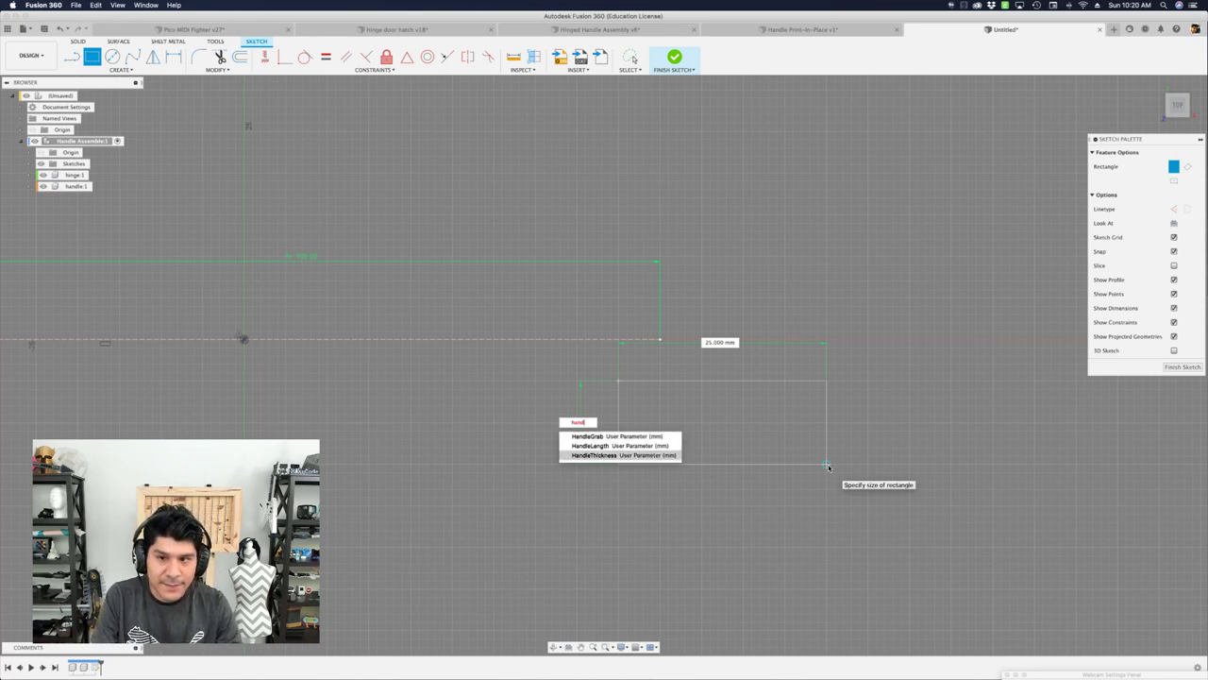
key(Return)
key(Tab)
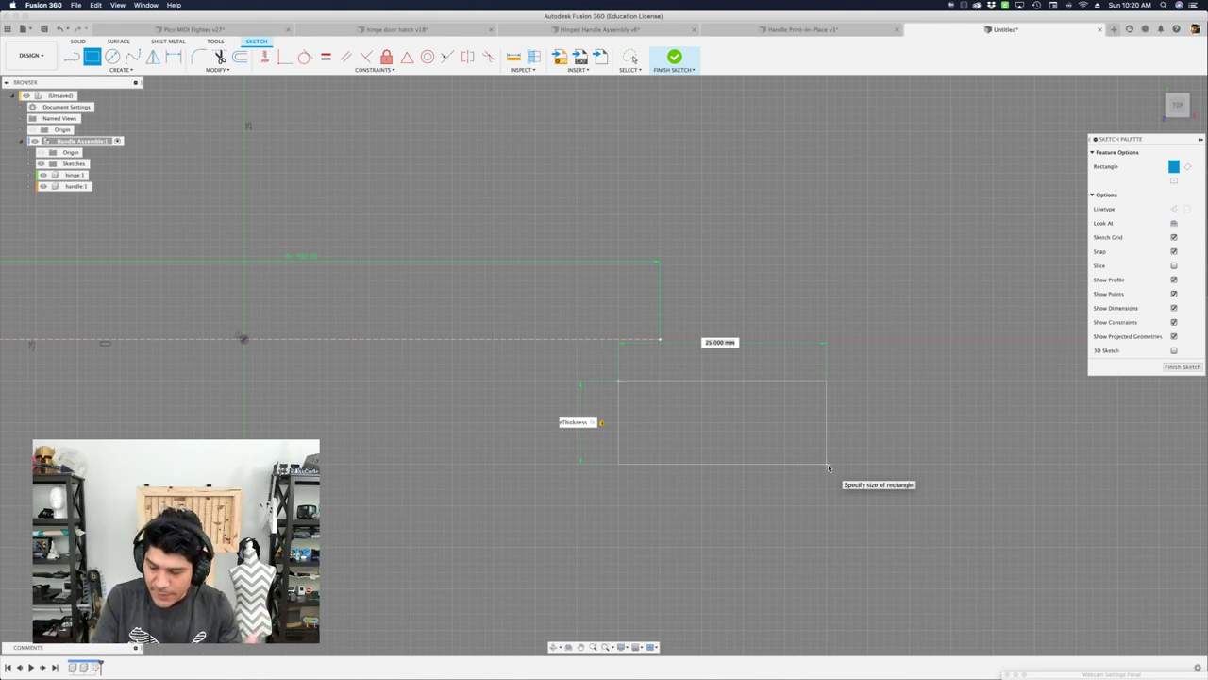
text(12)
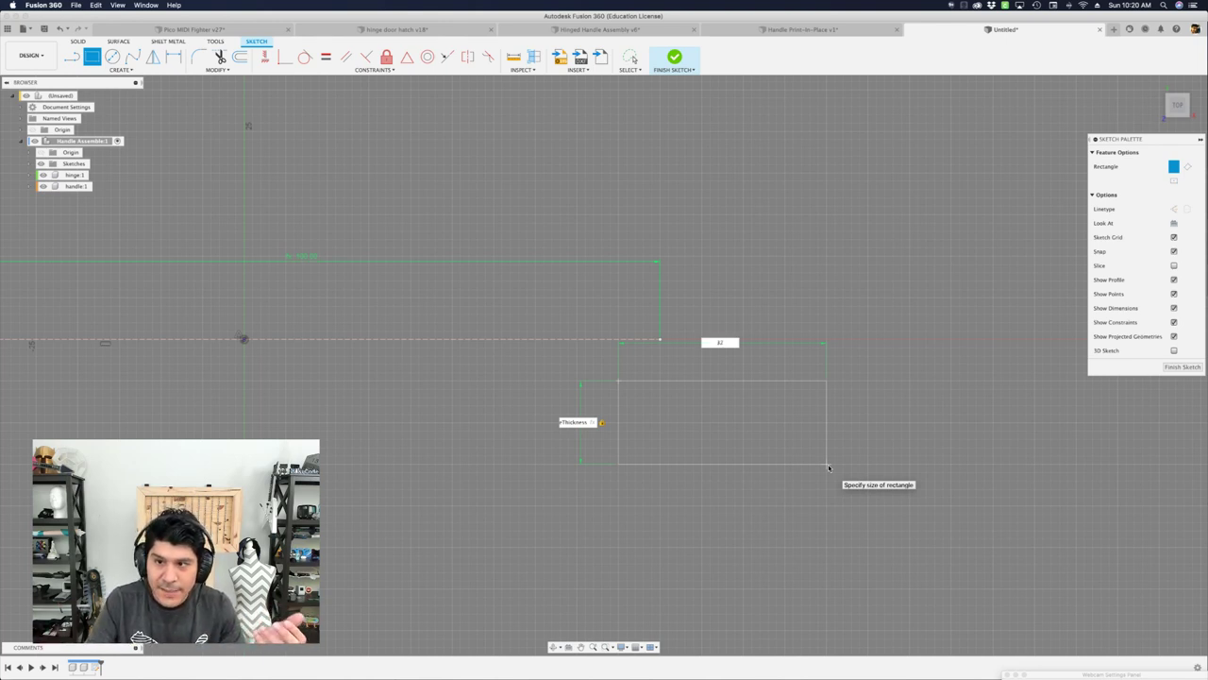
key(Return)
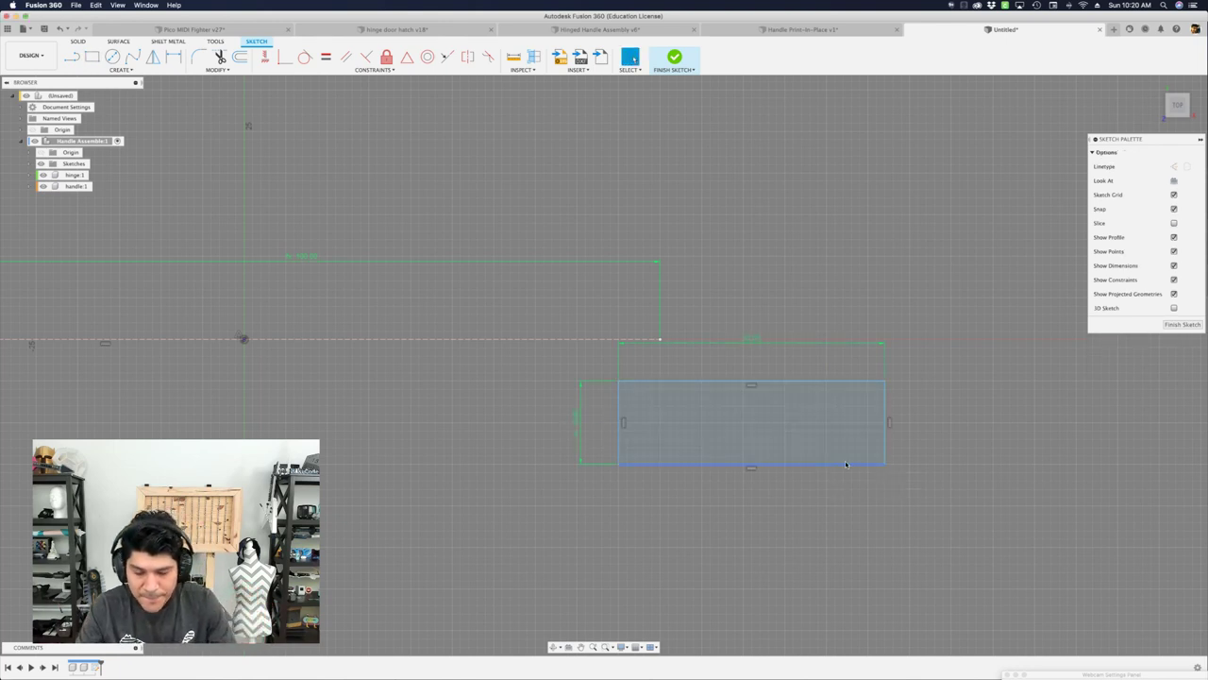
Reposition the rectangle slightly below the construction line, with its upper edge spanning the line's right endpoint.
mouse_move(813, 375)
mouse_down()
mouse_move(727, 381)
mouse_move(827, 381)
mouse_move(715, 514)
mouse_move(684, 391)
mouse_move(748, 404)
mouse_move(778, 440)
mouse_up()
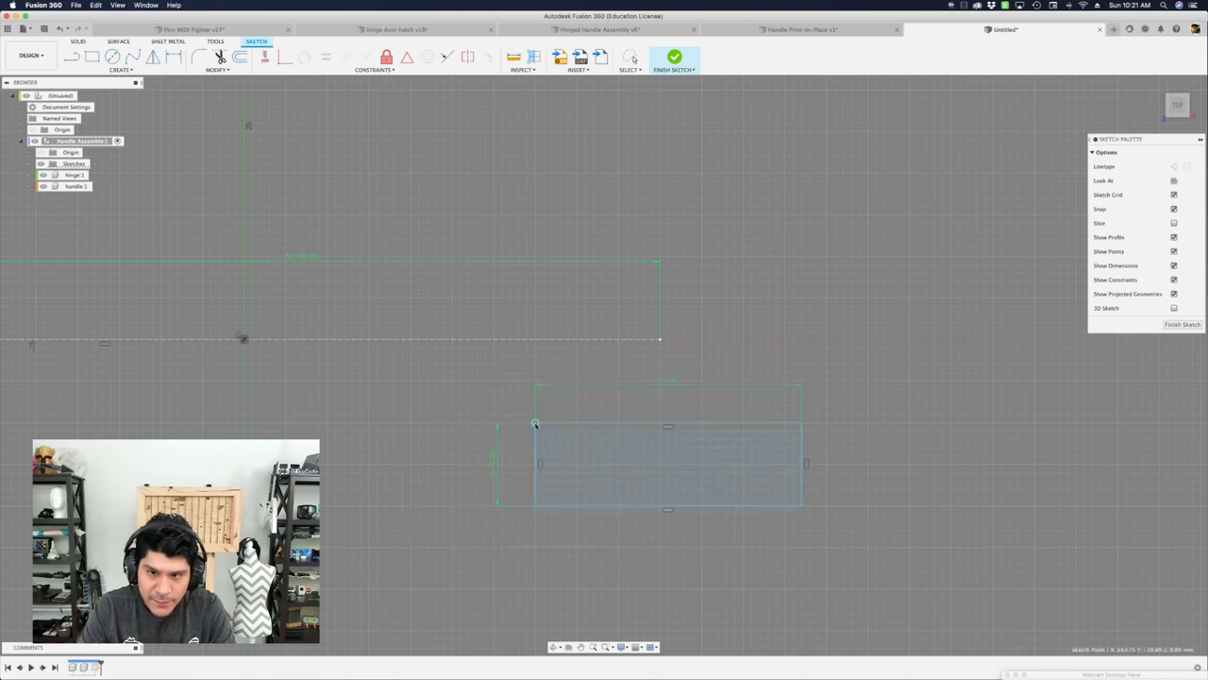
scroll(532, 426, up, 3)
mouse_move(530, 422)
mouse_down()
mouse_move(601, 407)
mouse_move(557, 402)
mouse_up()
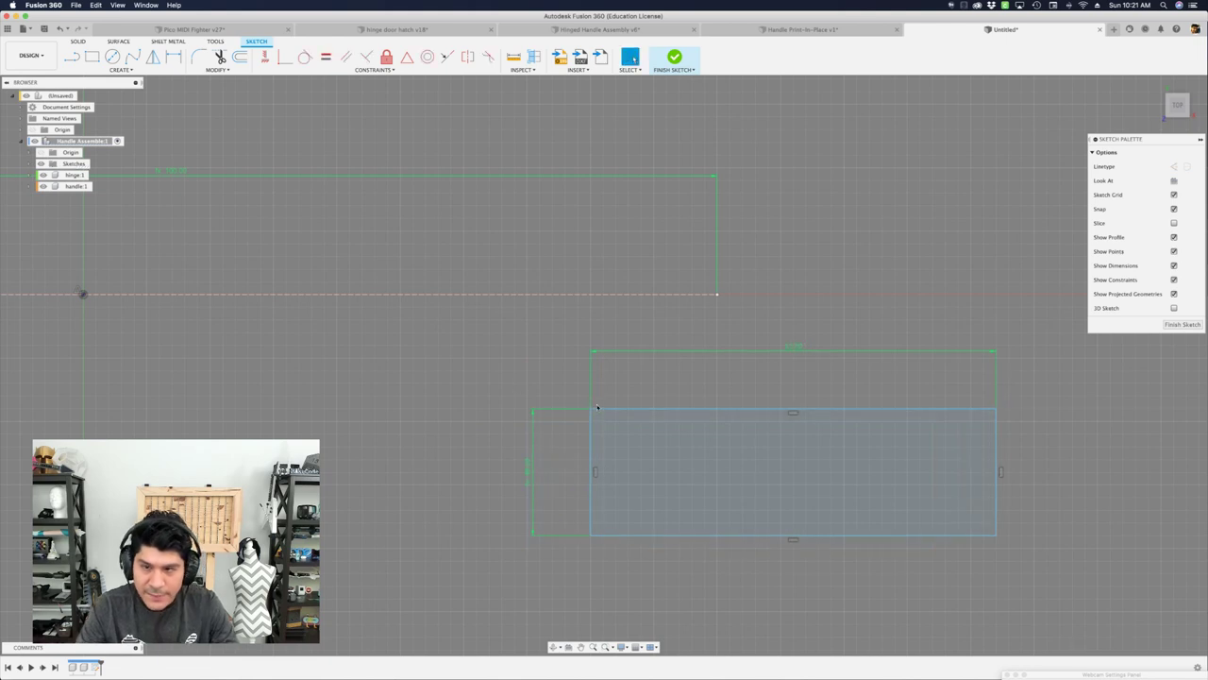
scroll(801, 353, down, 3)
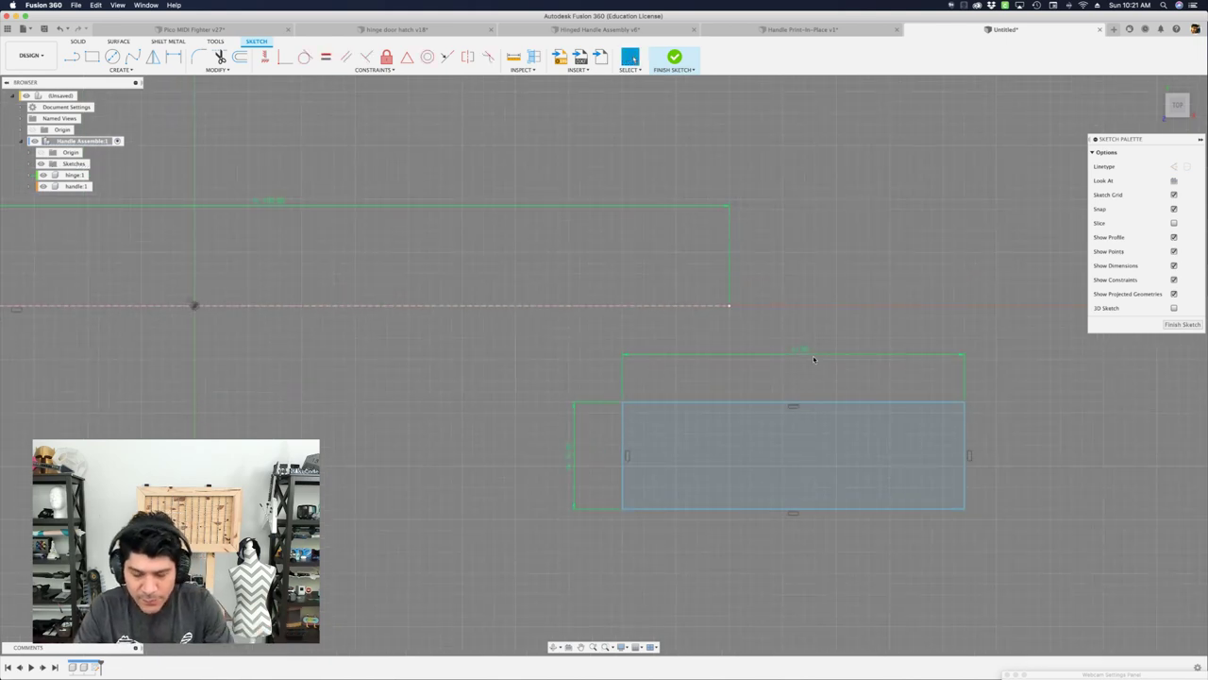
Draw a vertical line between the midpoints of the rectangle's upper and lower edges.
key(l)
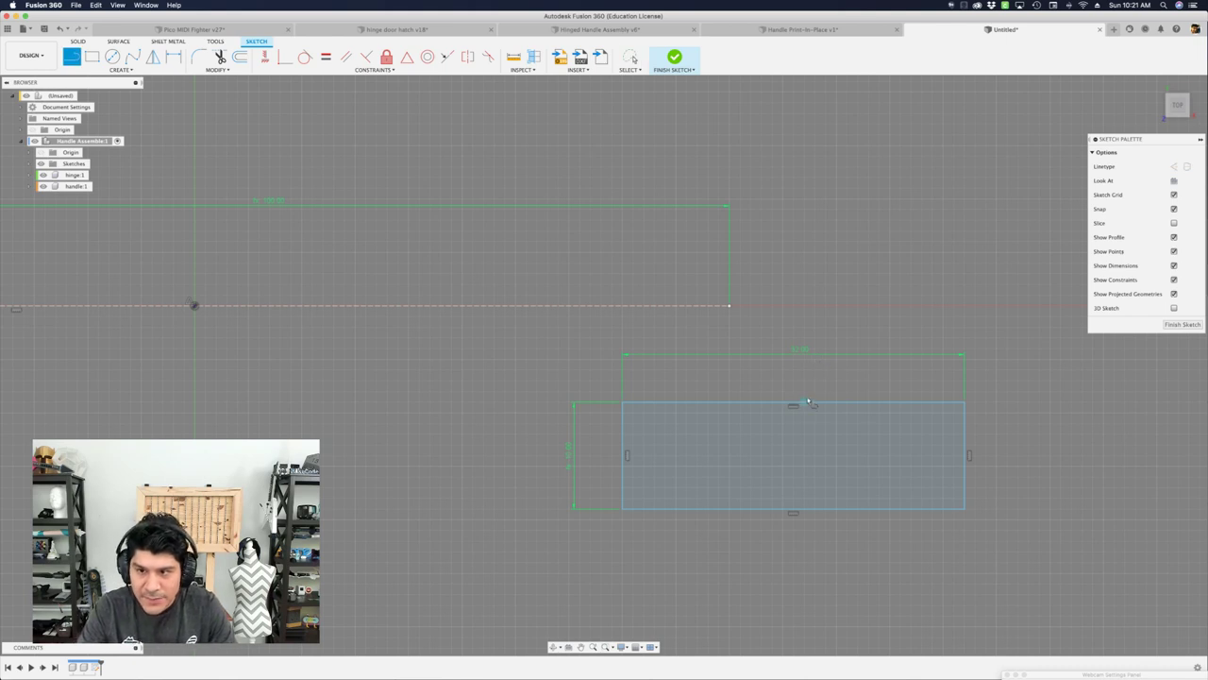
scroll(818, 402, up, 2)
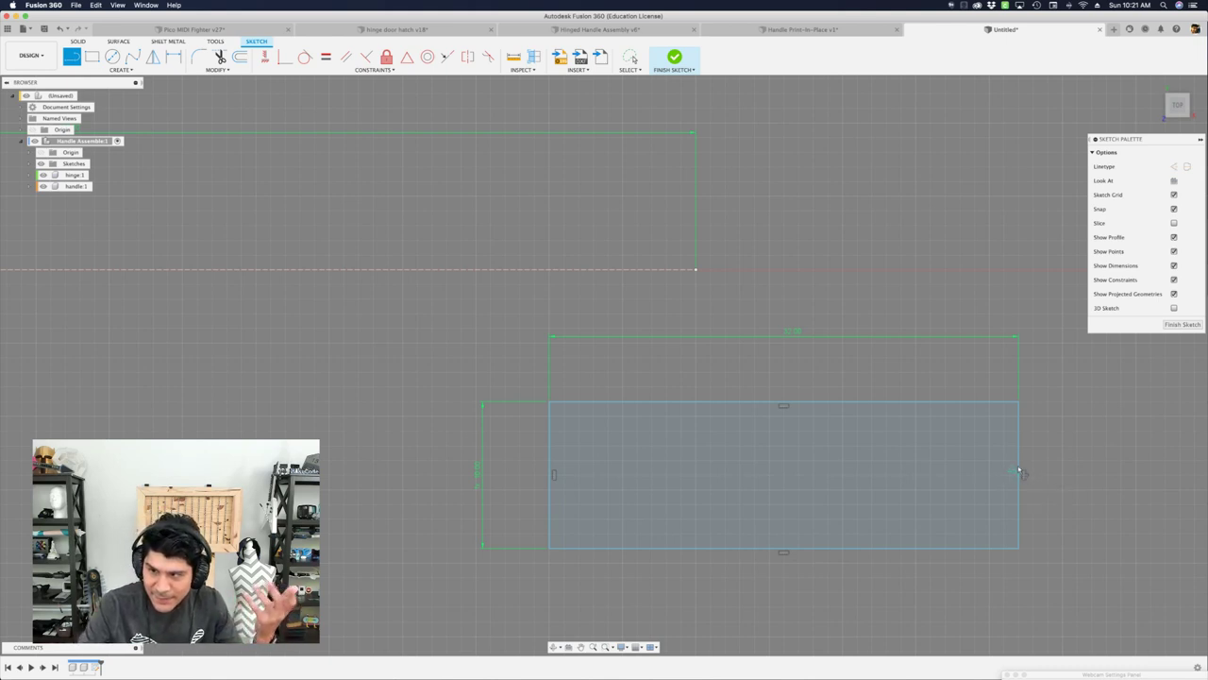
click(783, 402)
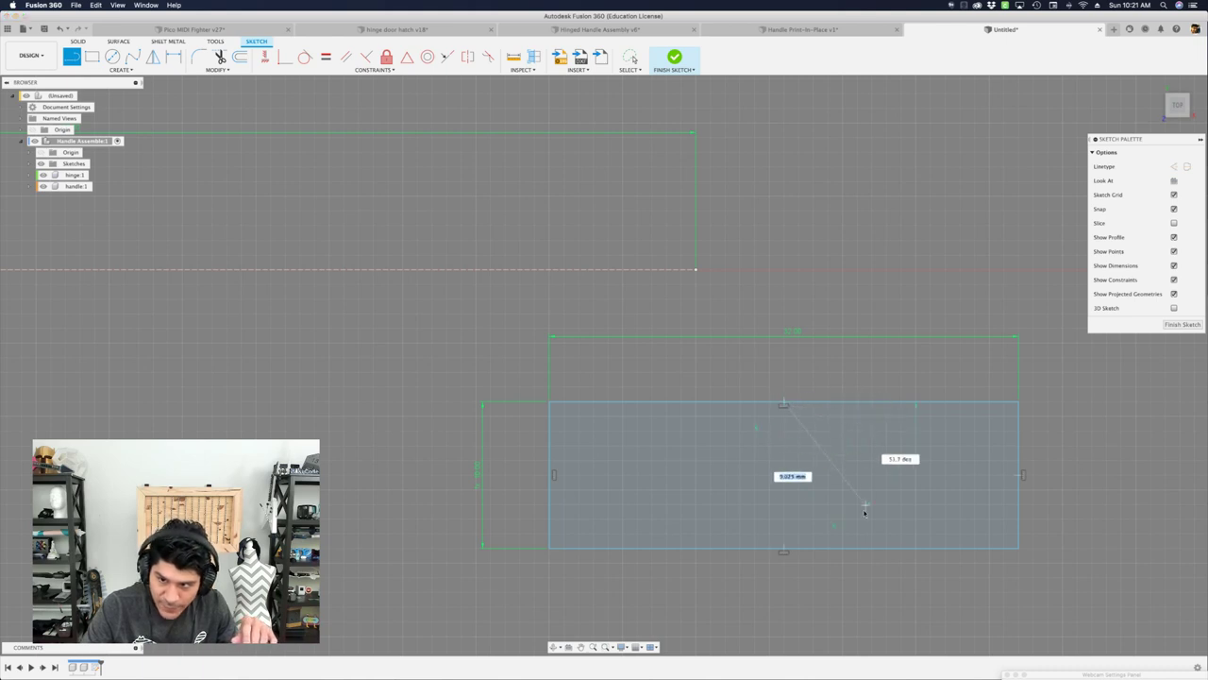
double_click(784, 549)
scroll(801, 372, down, 1)
scroll(788, 402, down, 1)
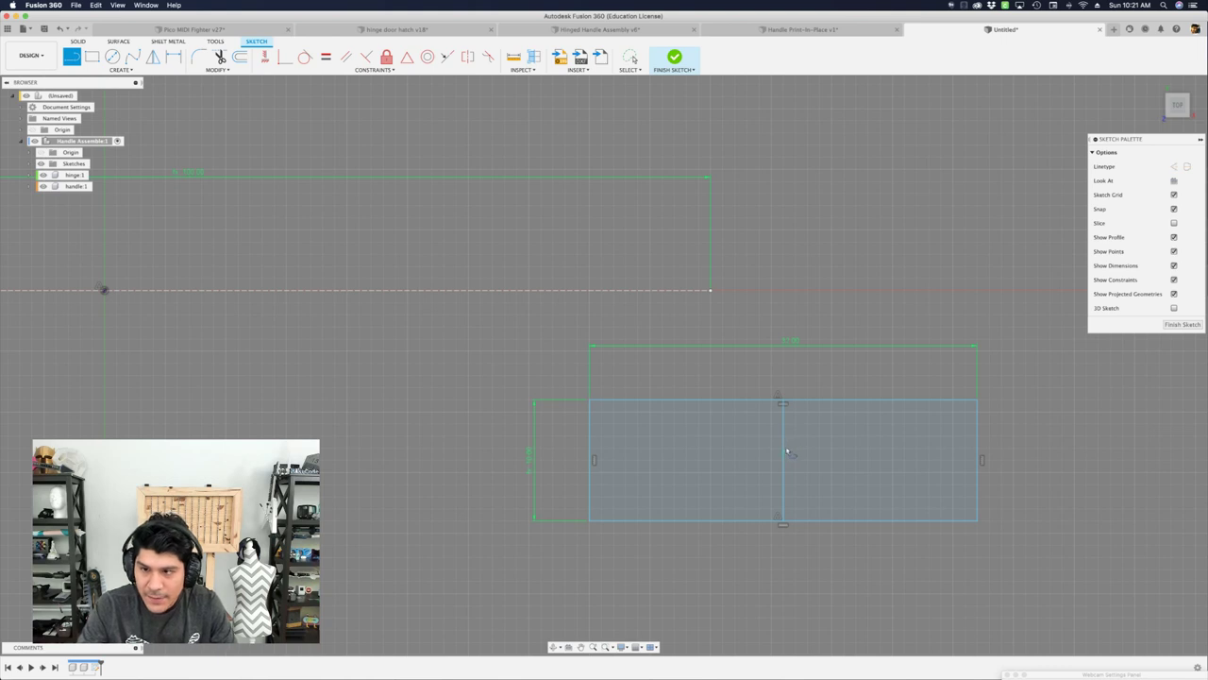
key(Escape)
Move the rectangle with its vertical centre line slightly to the right and down from the long construction line's end.
drag(783, 458, 878, 489)
drag(684, 437, 674, 421)
click(632, 397)
scroll(847, 432, up, 3)
scroll(663, 419, down, 4)
Check the profiles on both sides of the rectangle's vertical centre line and convert that line to construction geometry.
click(761, 387)
click(848, 401)
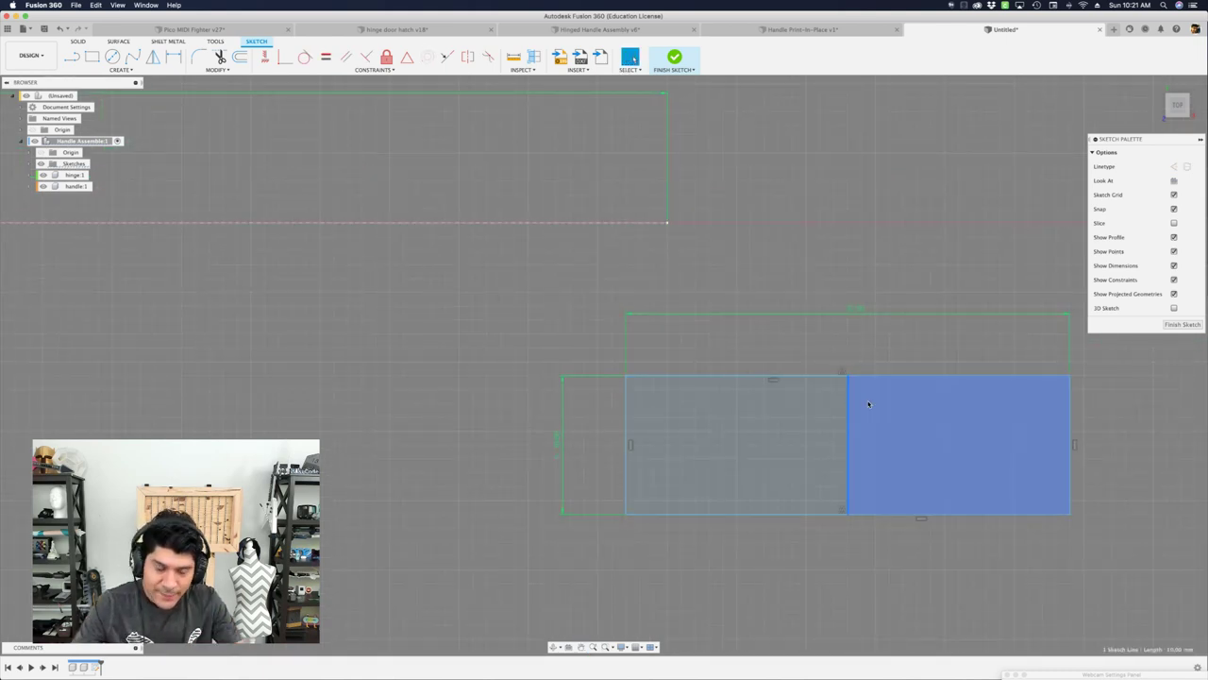
click(937, 401)
click(781, 420)
click(897, 415)
click(759, 443)
click(849, 418)
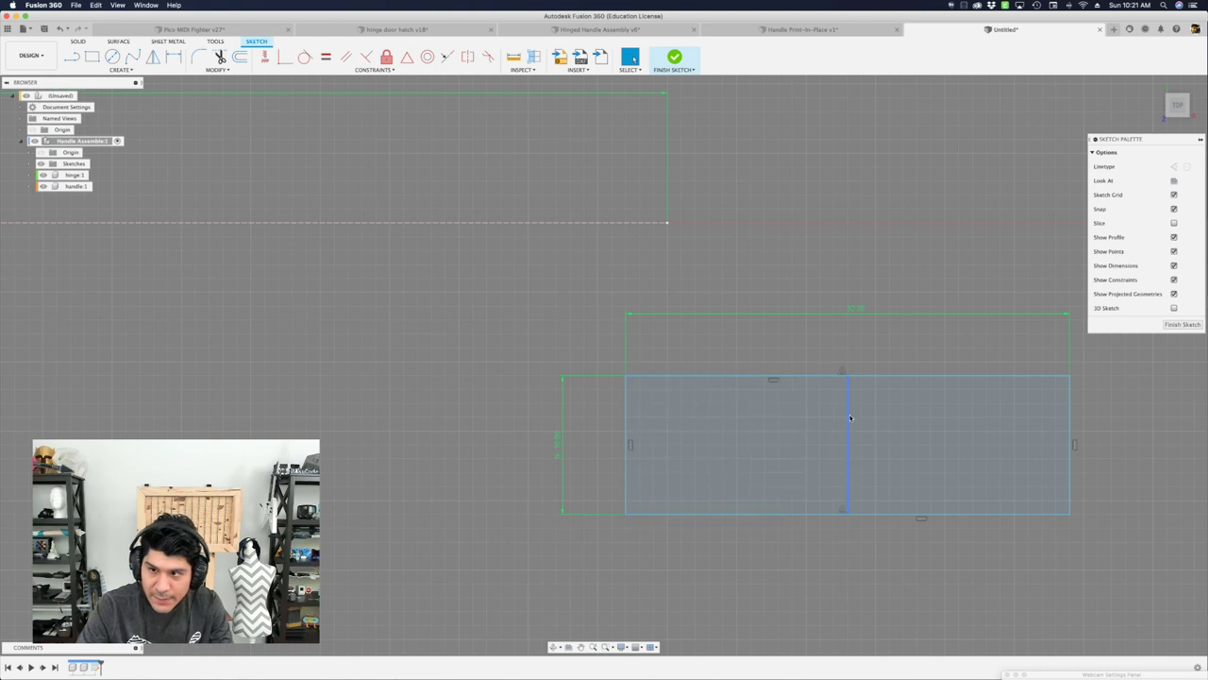
key(x)
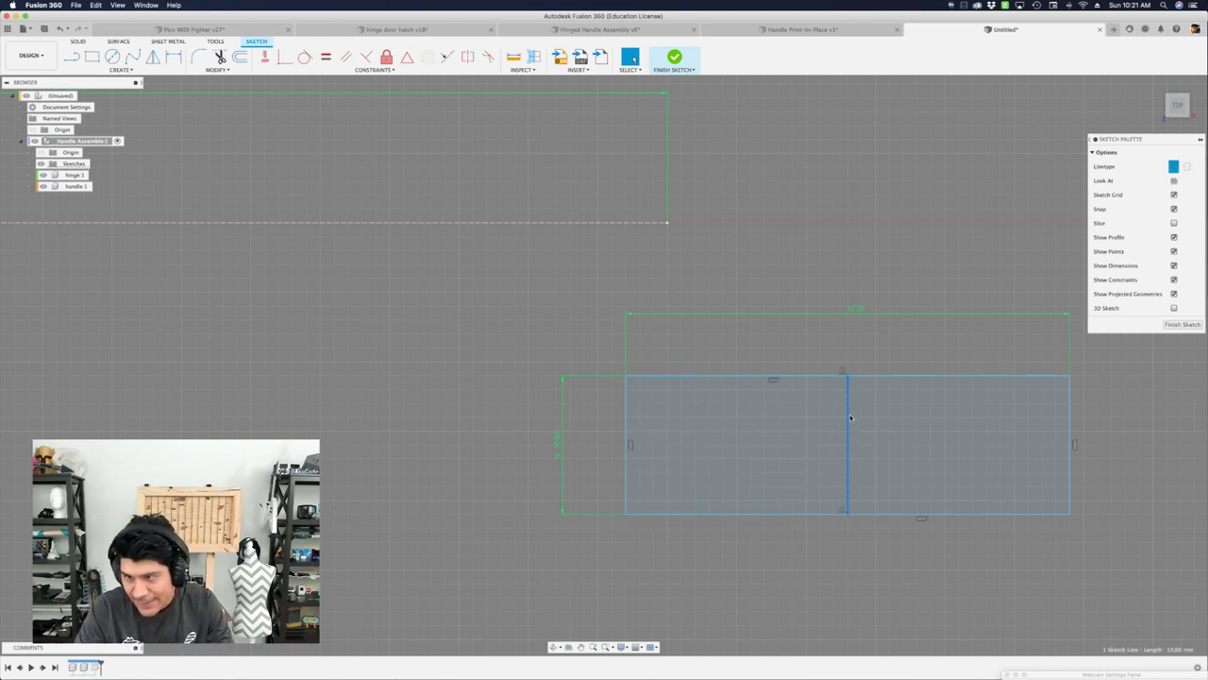
click(787, 305)
click(812, 431)
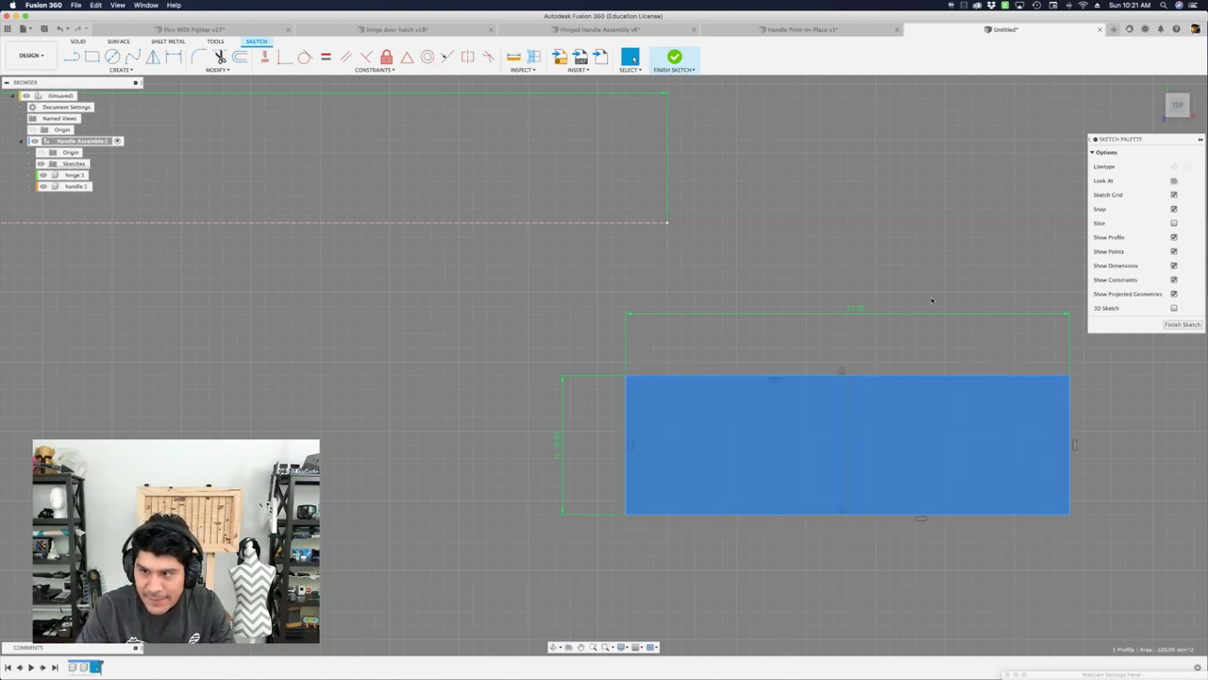
click(931, 300)
click(848, 415)
key(Delete)
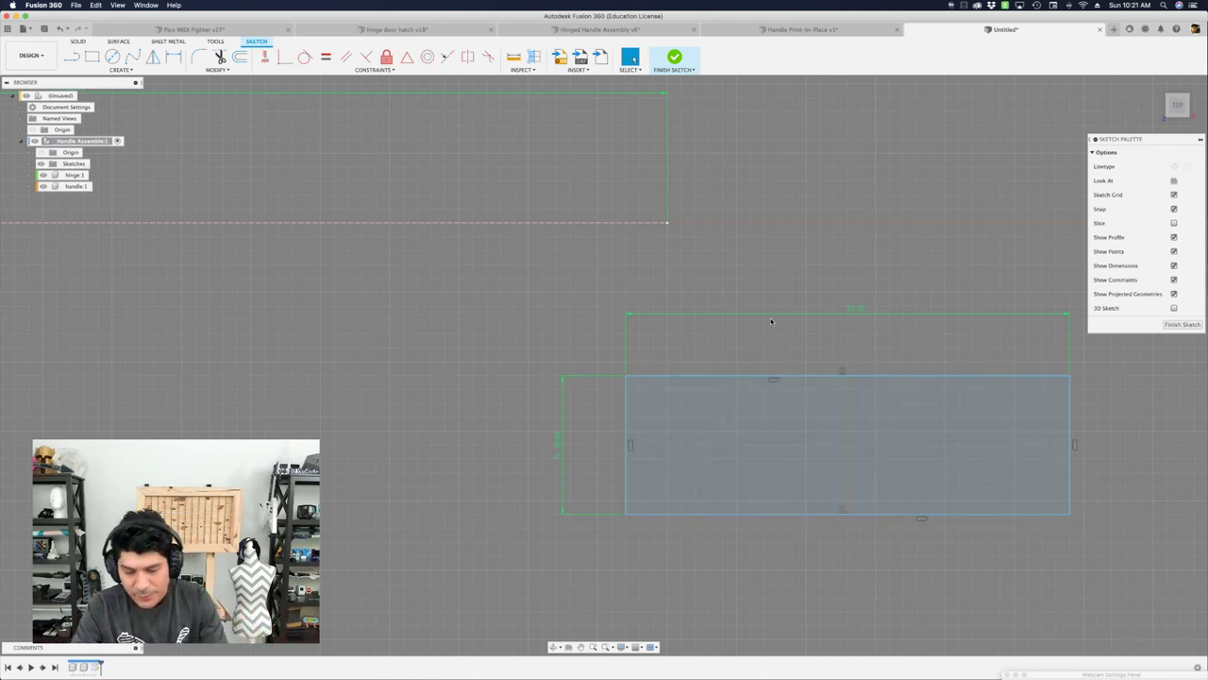
key(l)
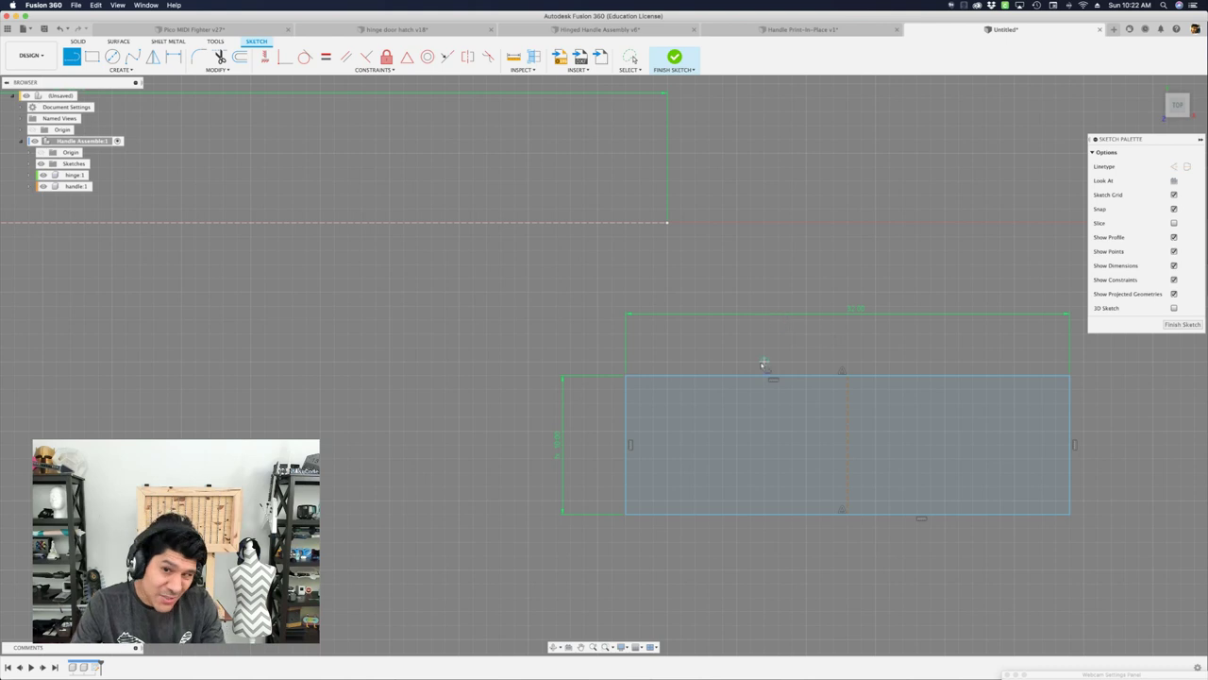
scroll(718, 409, up, 2)
scroll(667, 397, down, 2)
click(619, 442)
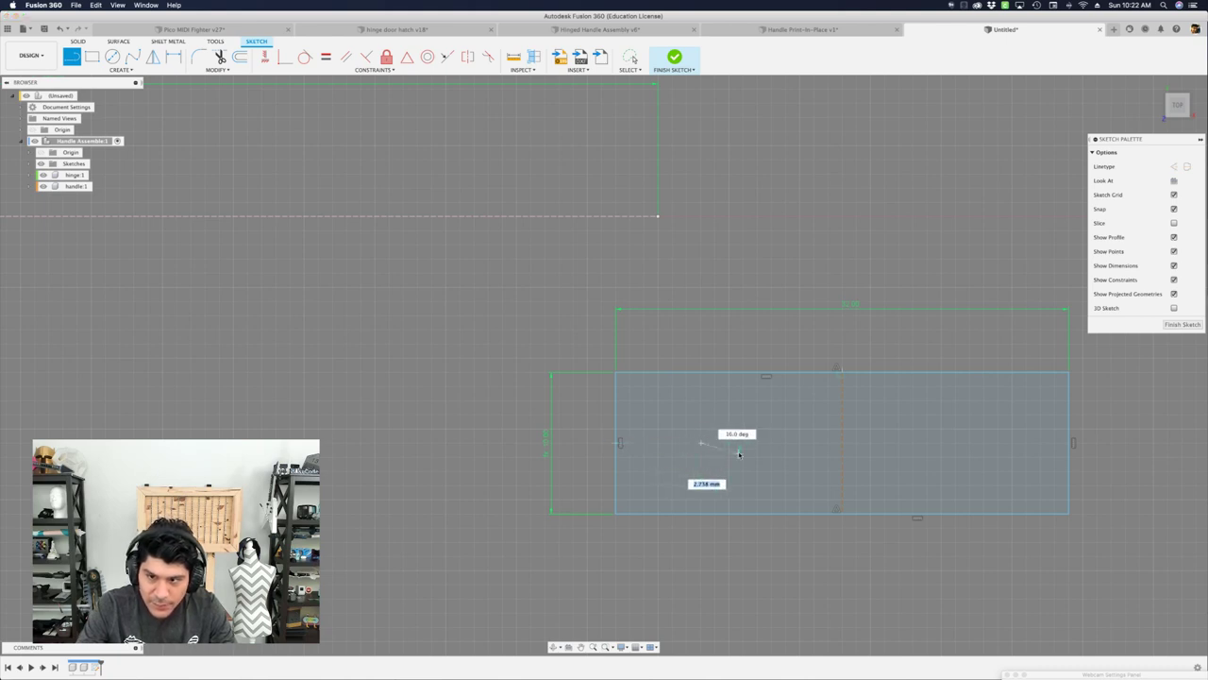
key(Escape)
Draw a circle in the rectangle's left half with its diameter set to the mountHole parameter.
key(c)
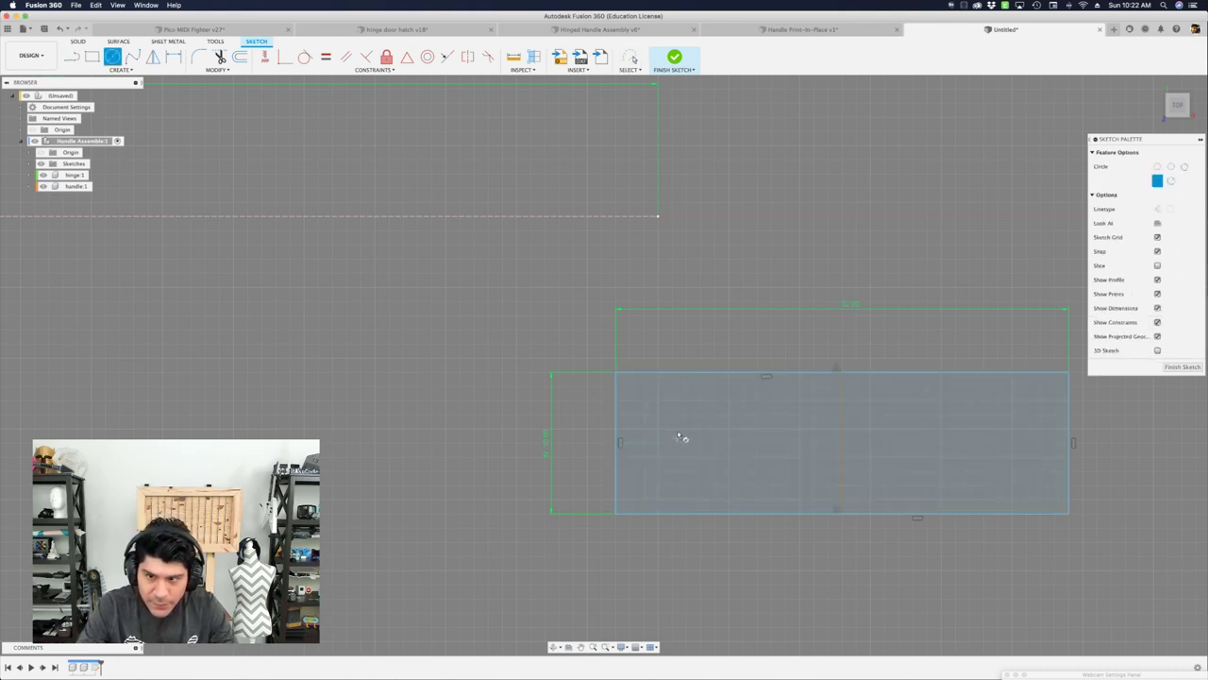
click(619, 442)
key(Escape)
click(731, 428)
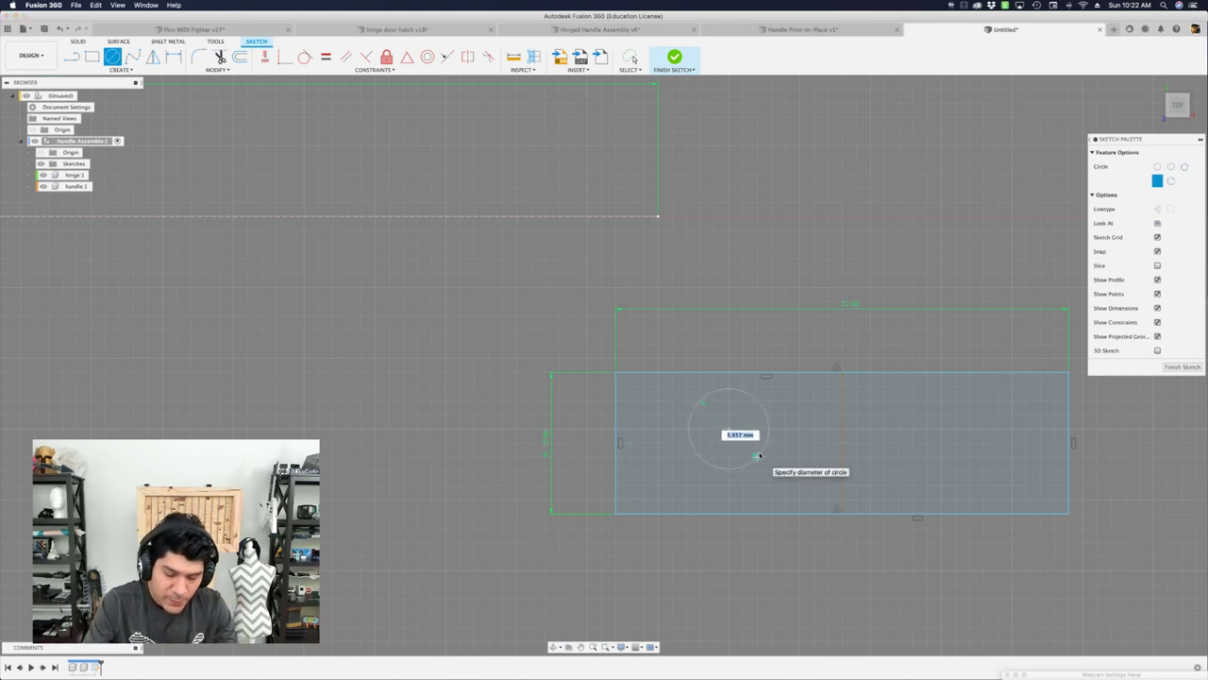
text(m)
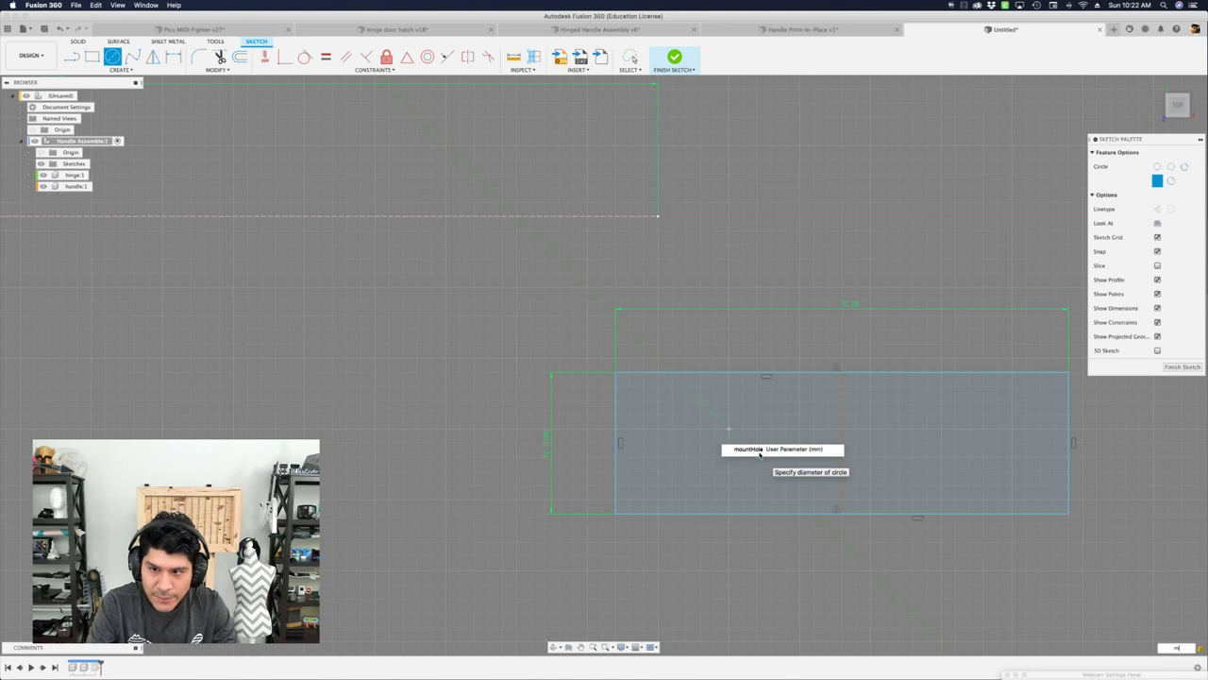
click(760, 454)
key(Escape)
scroll(680, 378, down, 5)
scroll(666, 379, down, 2)
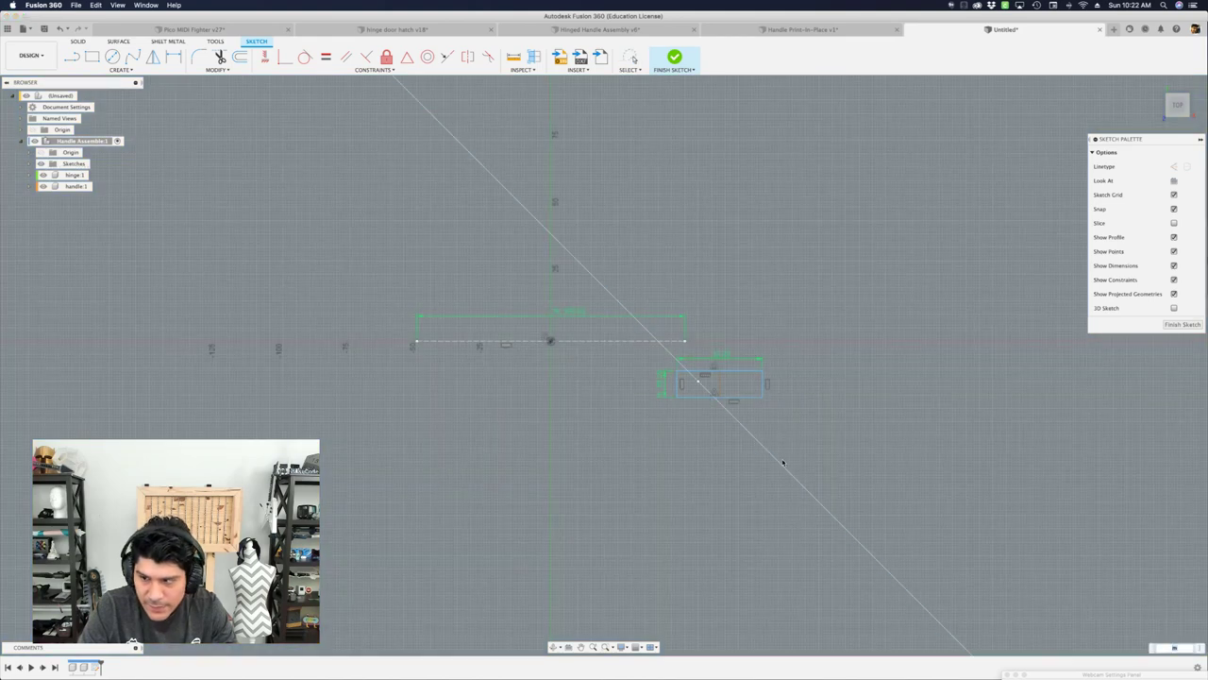
text(ho)
key(Return)
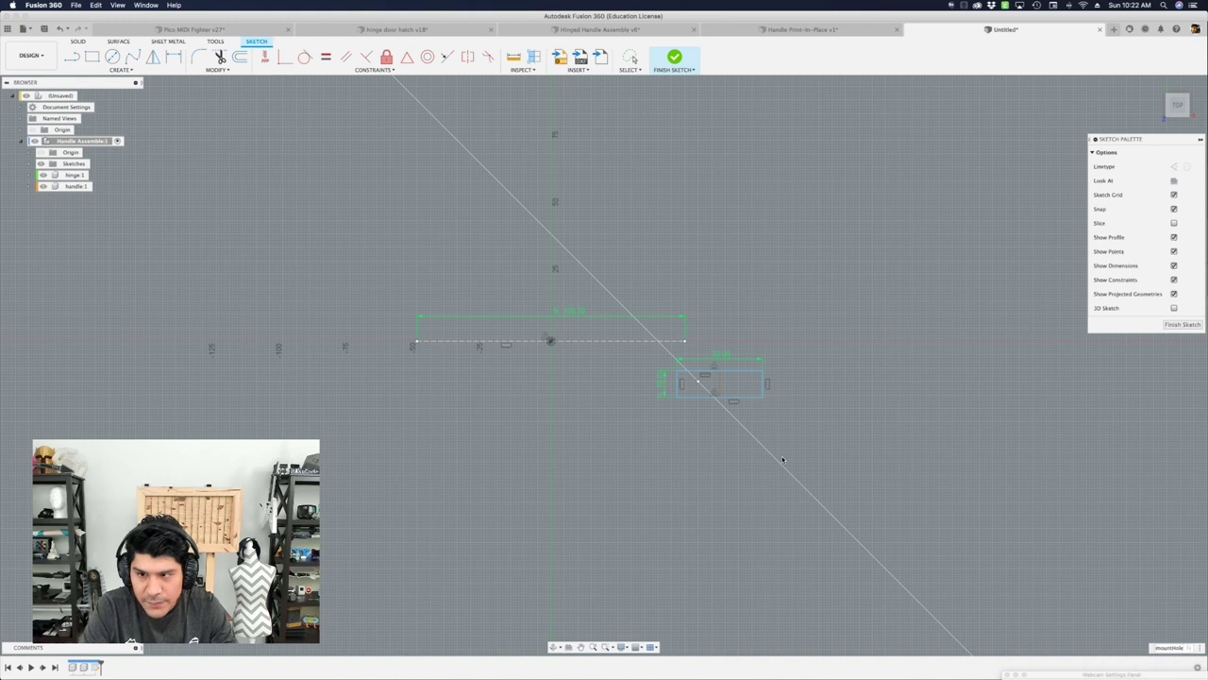
key(Escape)
scroll(727, 404, up, 5)
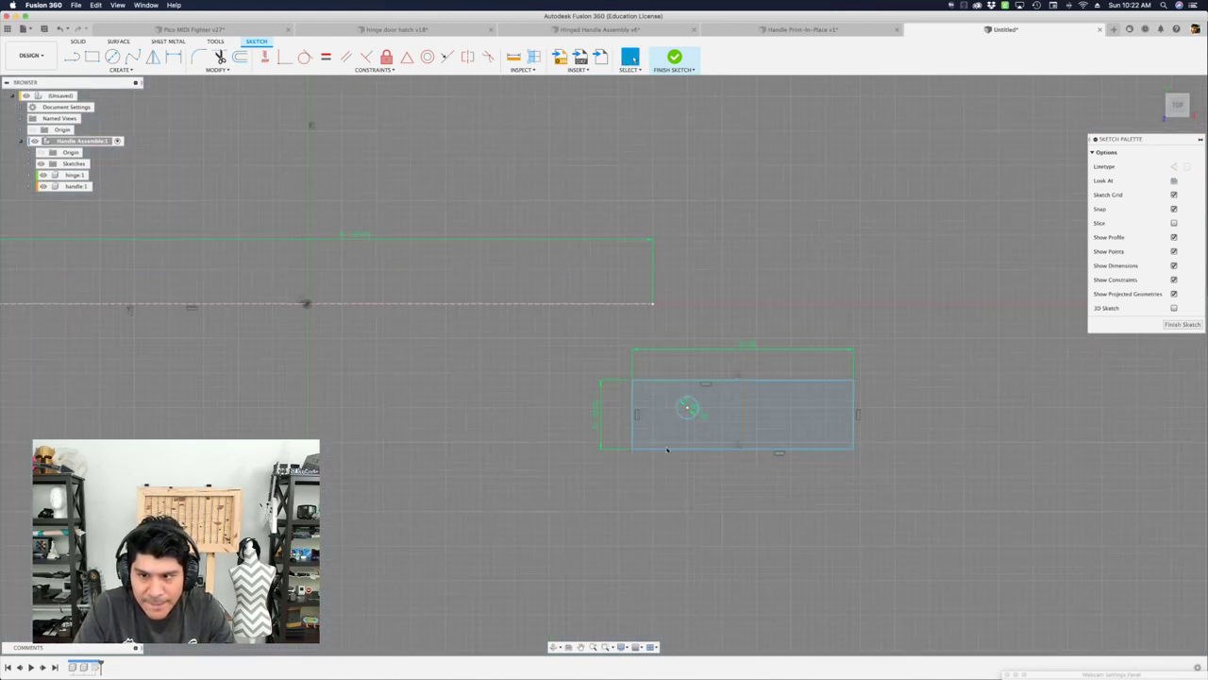
mouse_move(699, 414)
mouse_down()
mouse_move(710, 369)
mouse_move(693, 447)
mouse_move(653, 410)
mouse_move(707, 405)
mouse_up()
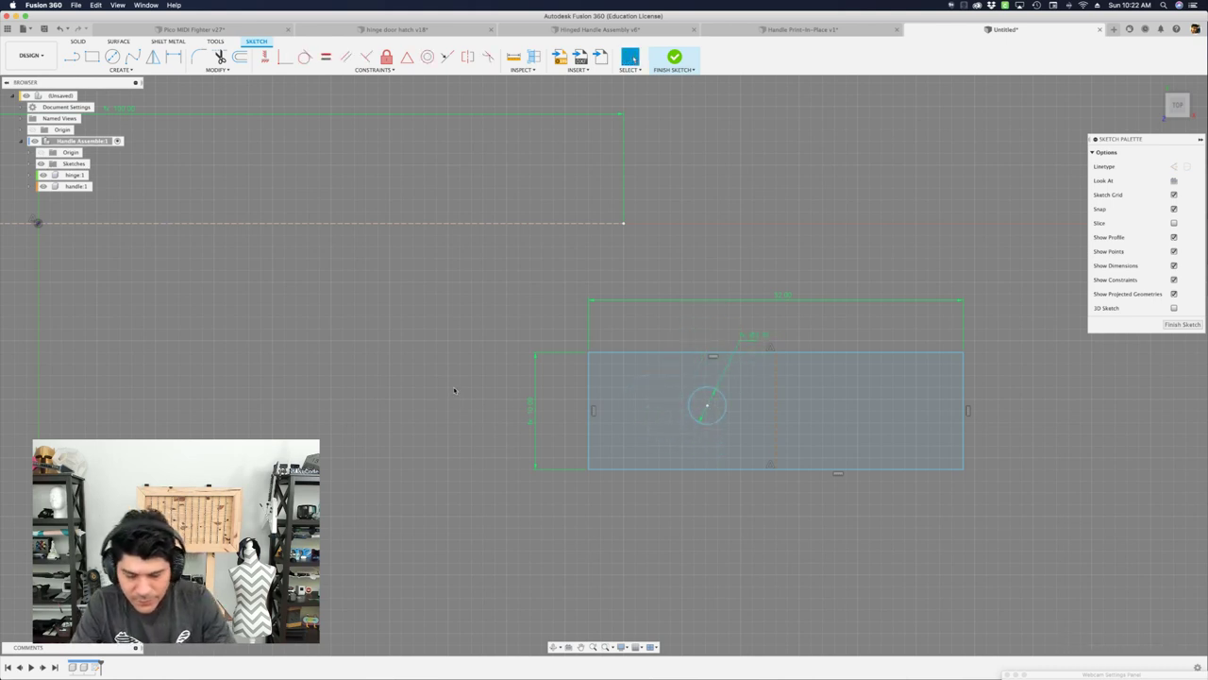
Draw a line from the circle's centre to the midpoint of the rectangle's left edge.
key(l)
scroll(734, 404, up, 5)
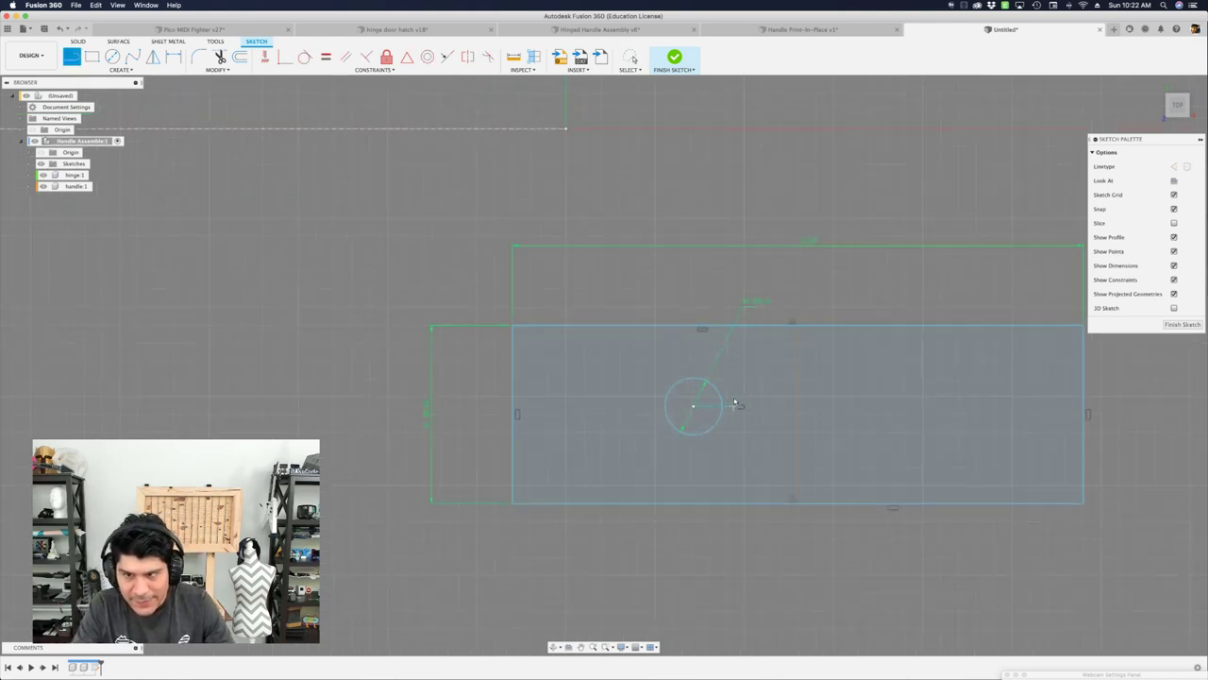
click(679, 406)
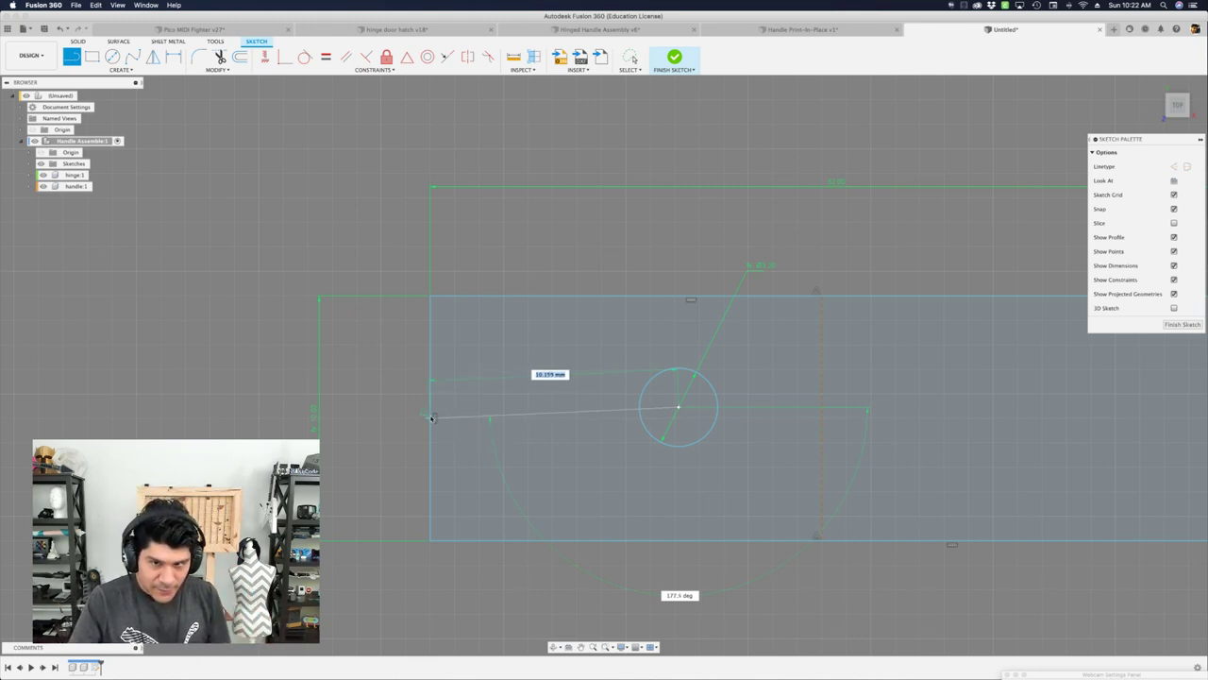
click(431, 418)
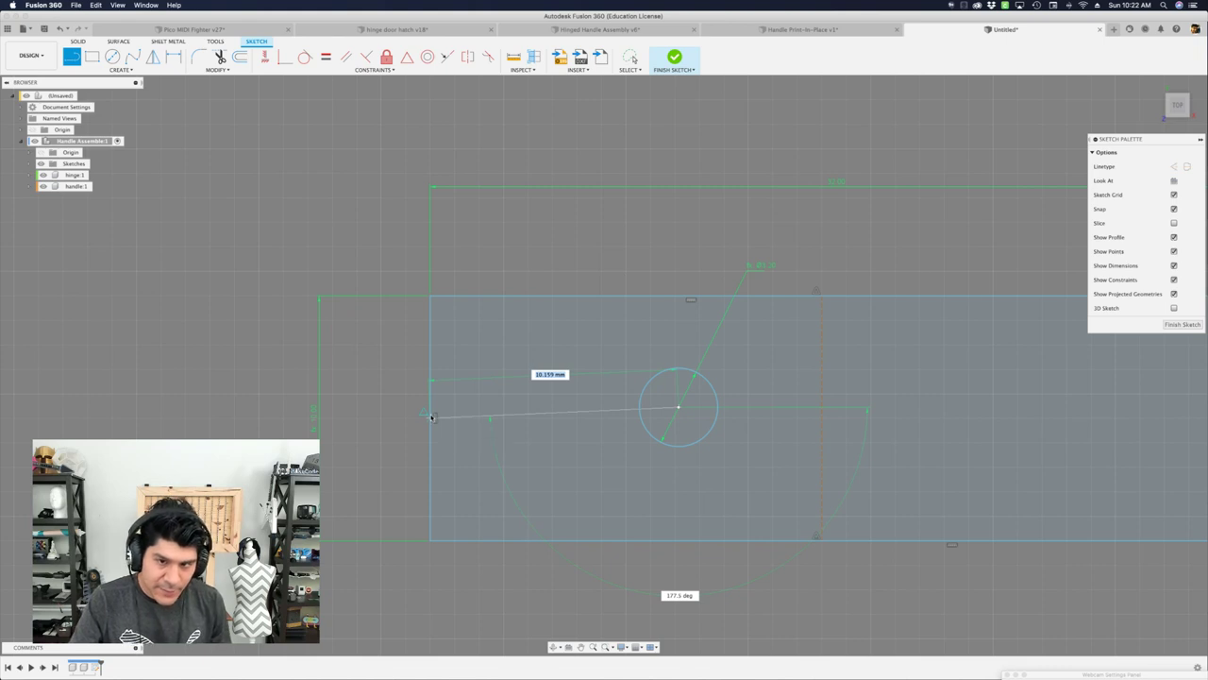
key(Escape)
key(Escape)
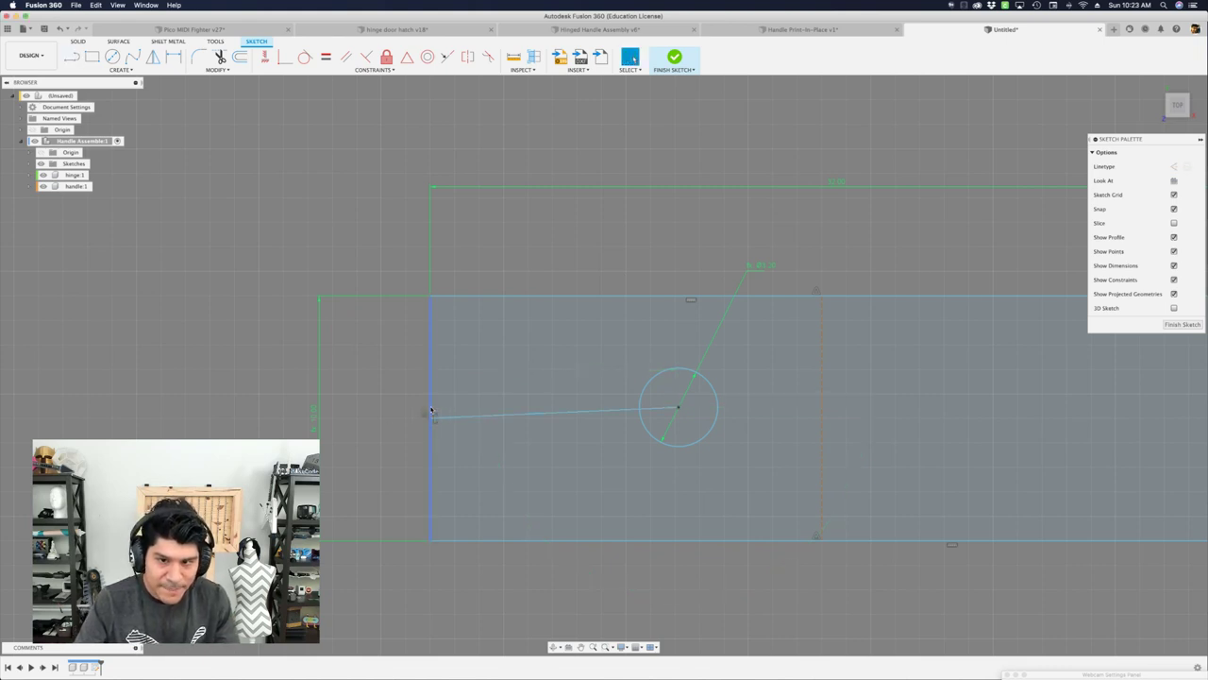
Constrain the line from the circle's centre to be horizontal and move the circle closer to the rectangle's left edge.
click(557, 411)
key(s)
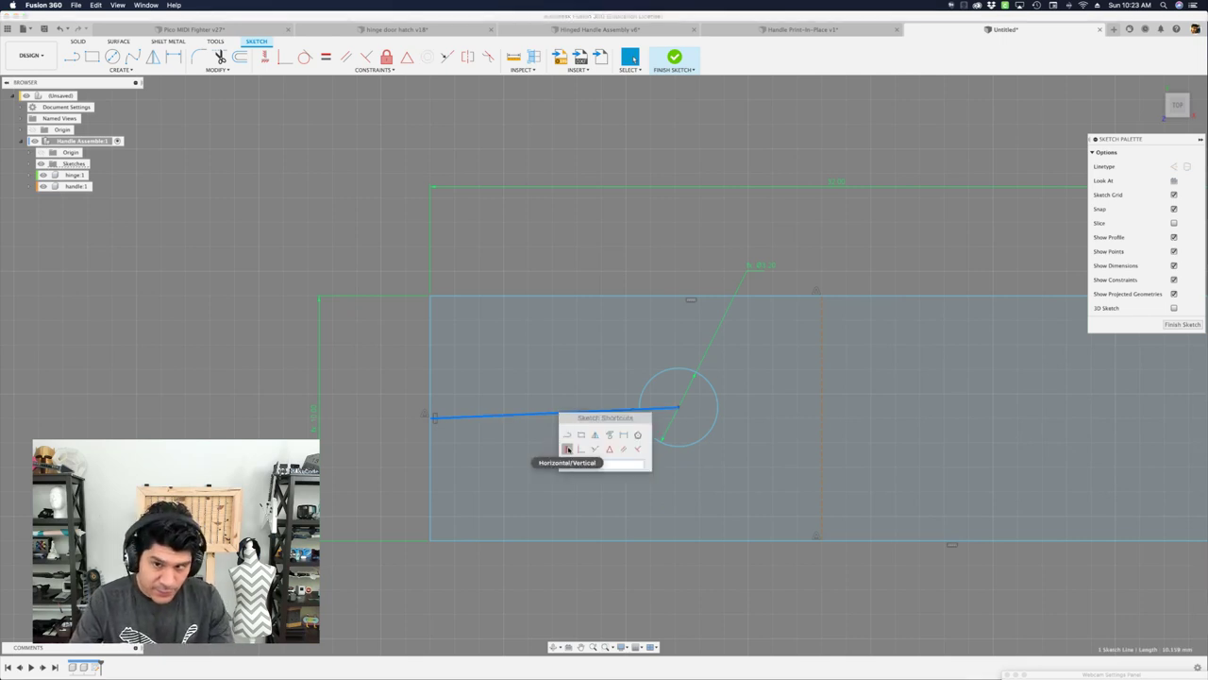
click(568, 450)
scroll(594, 400, down, 3)
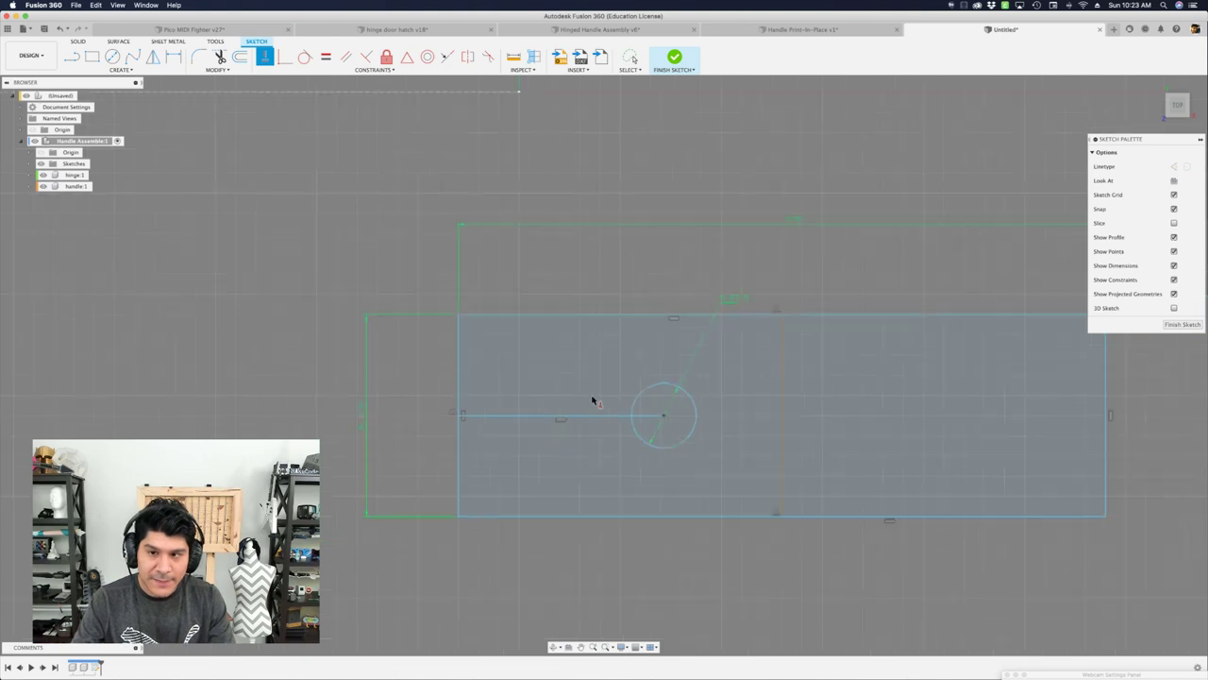
mouse_move(650, 414)
mouse_down()
mouse_move(570, 410)
mouse_move(595, 410)
mouse_up()
Dimension the line between the rectangle's left edge and the circle's centre to 4 mm.
key(d)
click(520, 408)
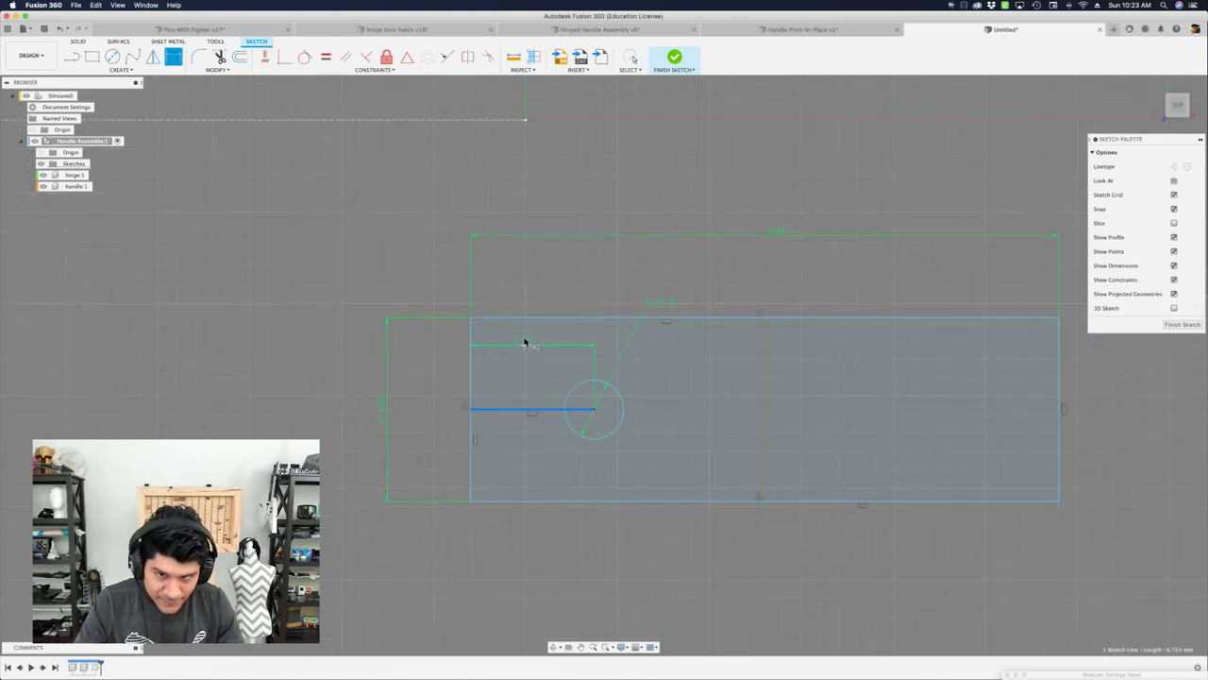
click(526, 344)
text(4)
key(Return)
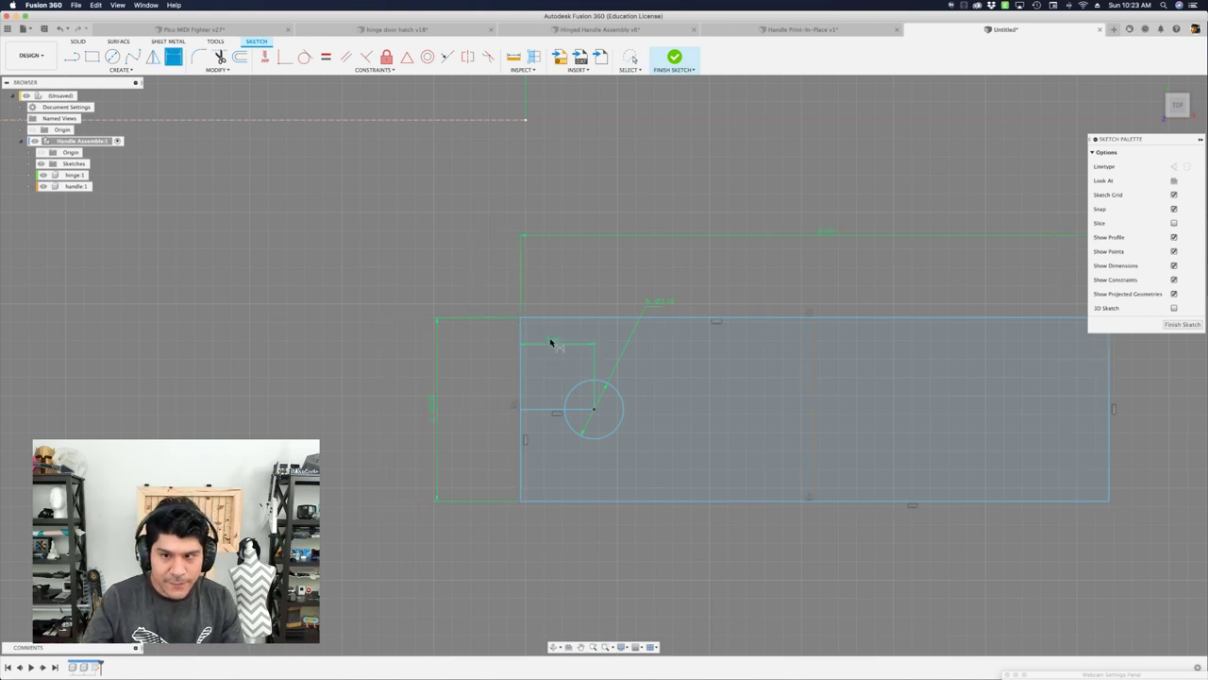
key(Escape)
scroll(561, 355, down, 2)
scroll(561, 354, up, 1)
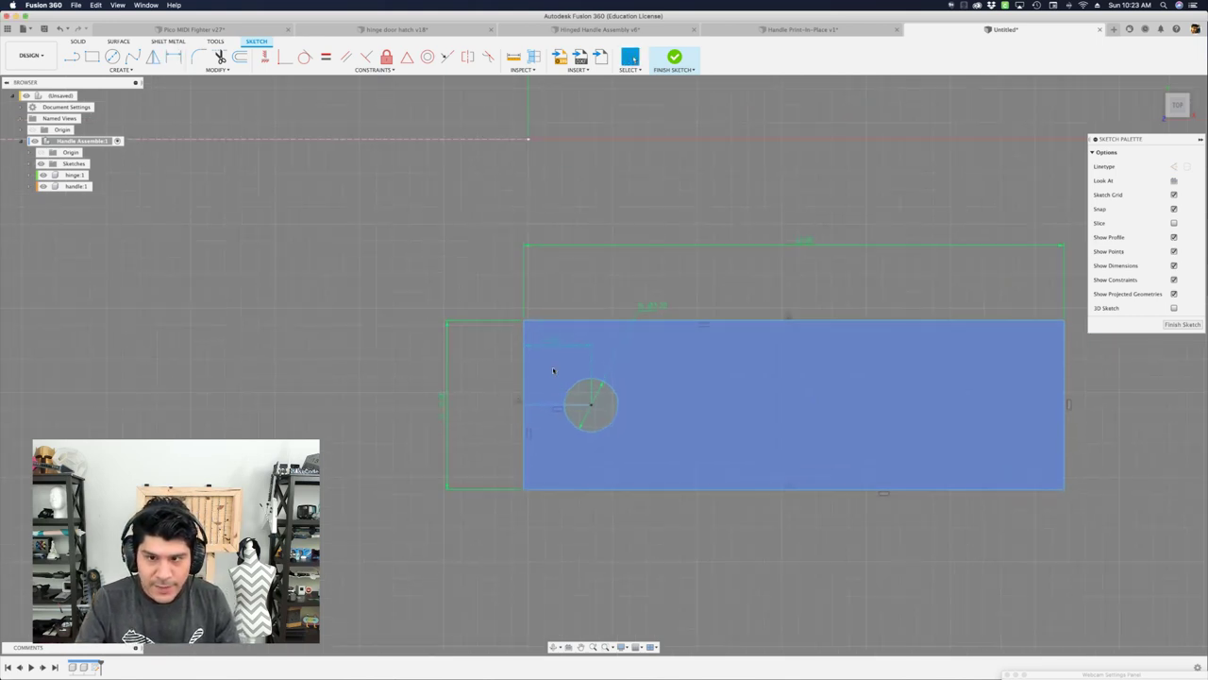
Convert the short horizontal line at the circle's centre to construction geometry.
click(550, 406)
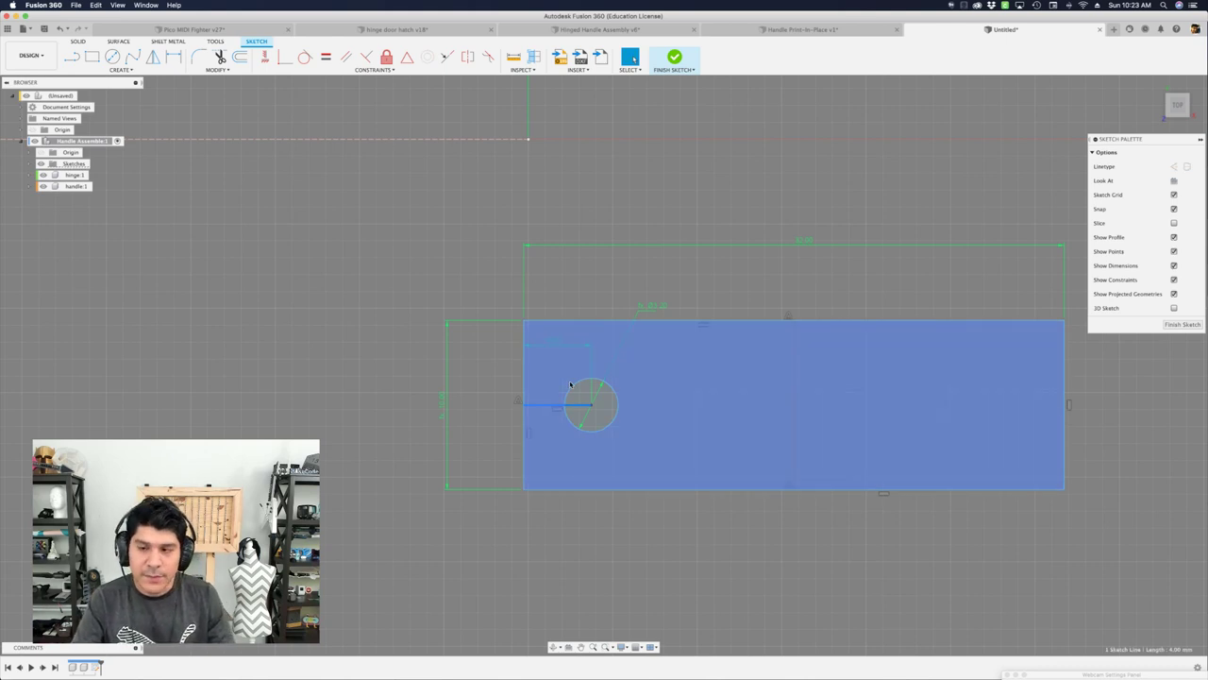
key(x)
click(343, 349)
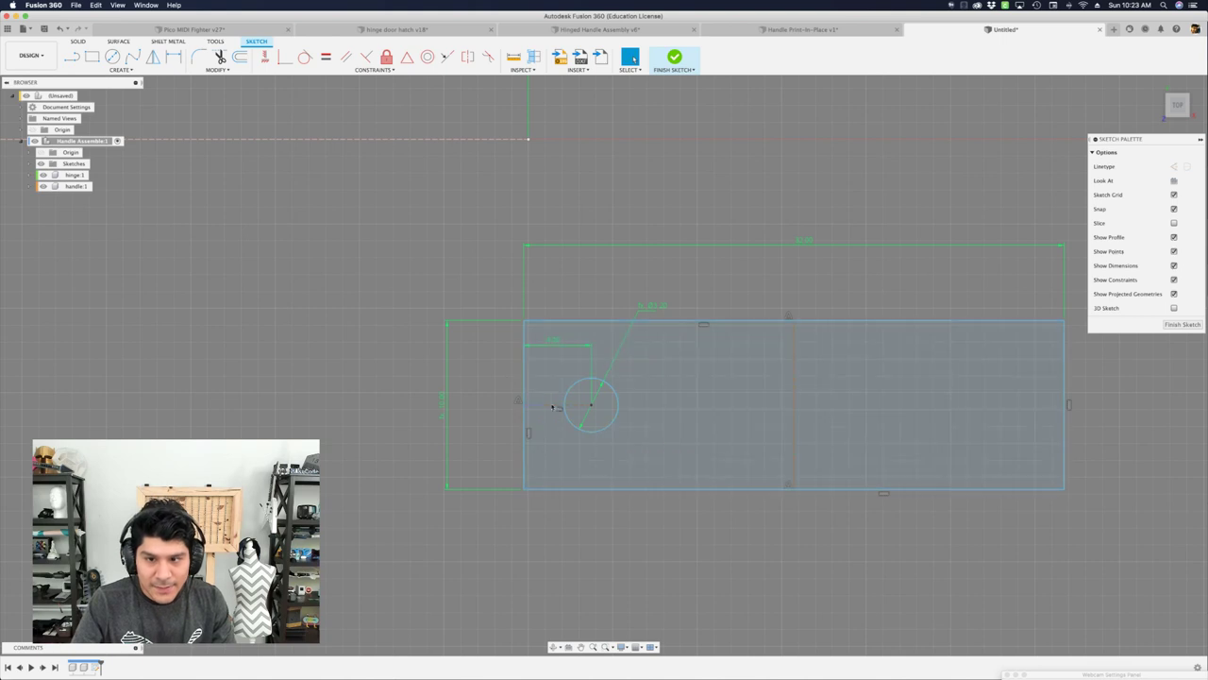
Reposition the rectangle with its hole further up and to the left, just below the long construction line's right end.
scroll(554, 397, down, 2)
mouse_move(680, 338)
mouse_down()
mouse_move(531, 302)
mouse_move(629, 317)
mouse_move(504, 370)
mouse_move(614, 309)
mouse_up()
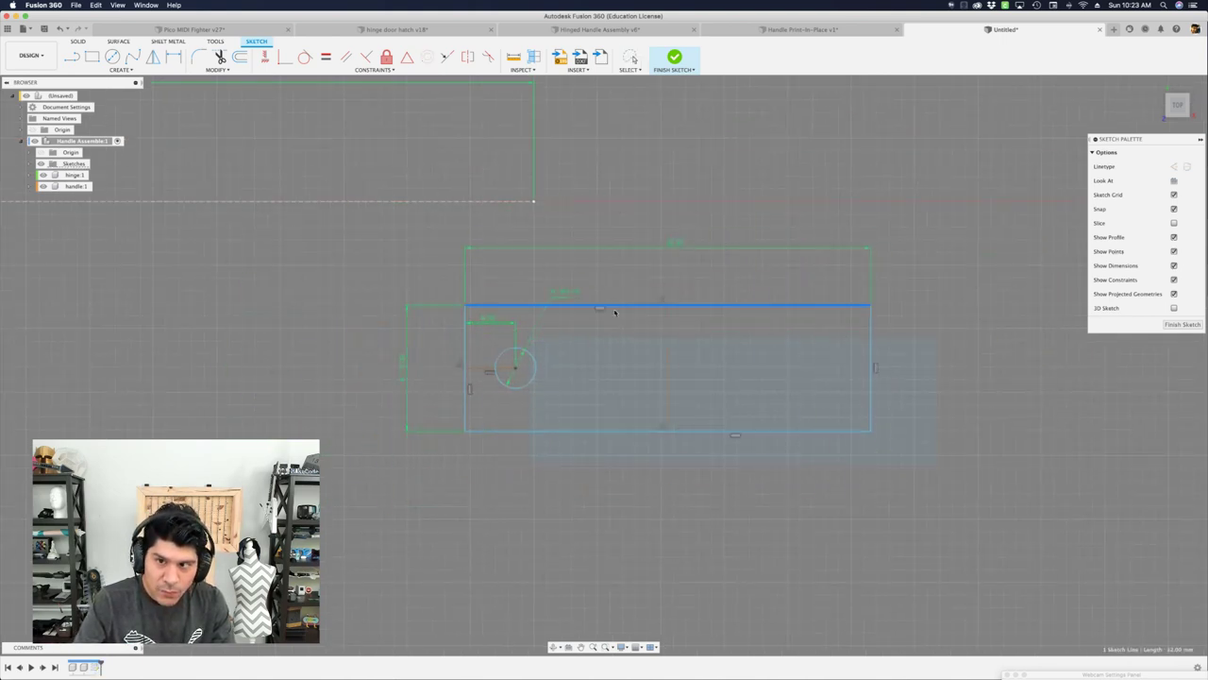
drag(465, 304, 470, 316)
click(424, 302)
scroll(527, 343, up, 3)
scroll(520, 327, down, 3)
scroll(554, 331, up, 1)
scroll(557, 333, up, 1)
Mirror the mount-hole circle across the rectangle's vertical centreline.
click(538, 384)
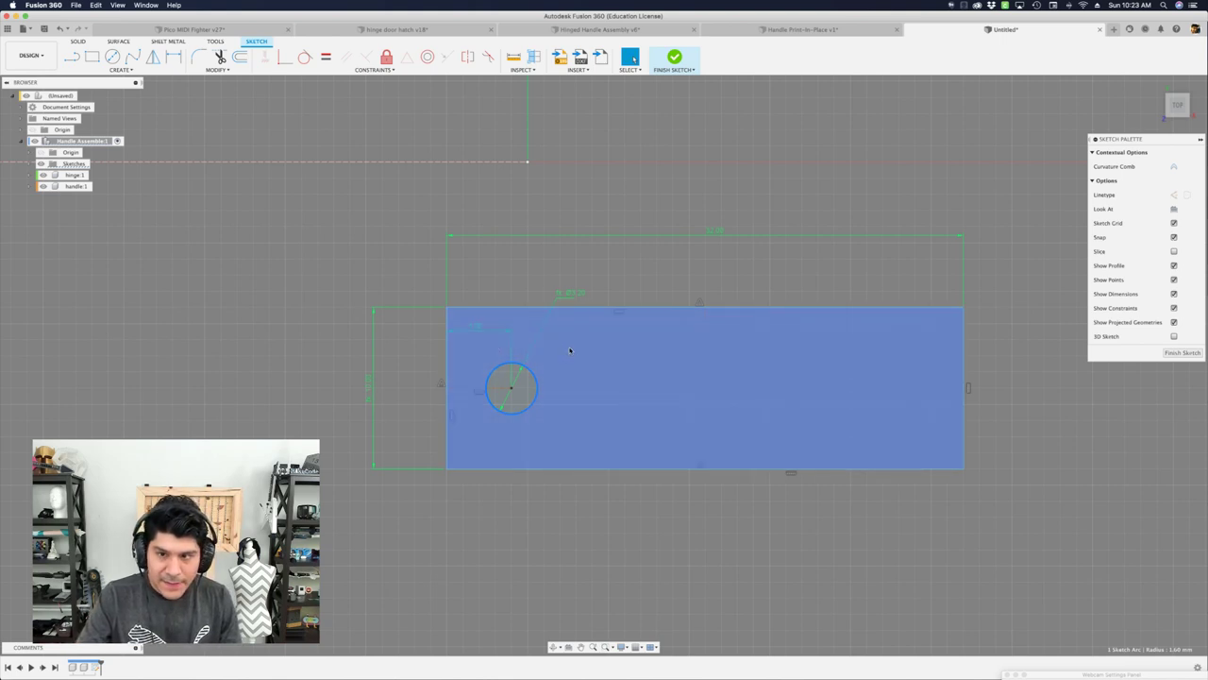
key(s)
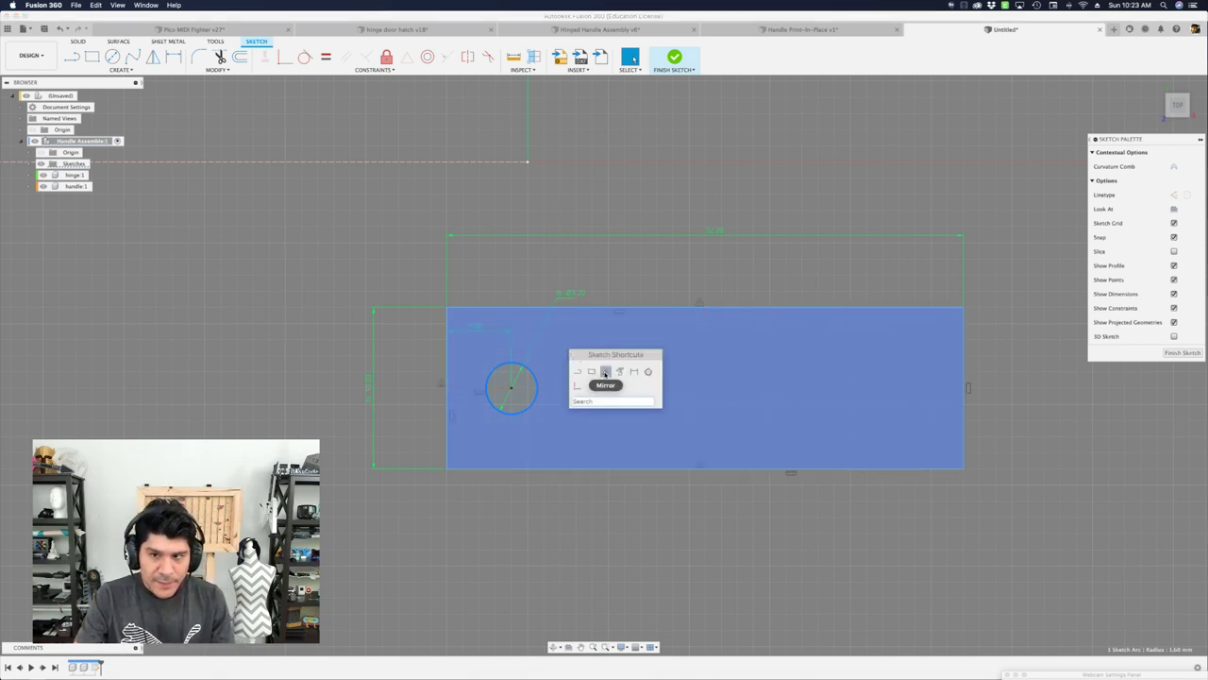
click(605, 372)
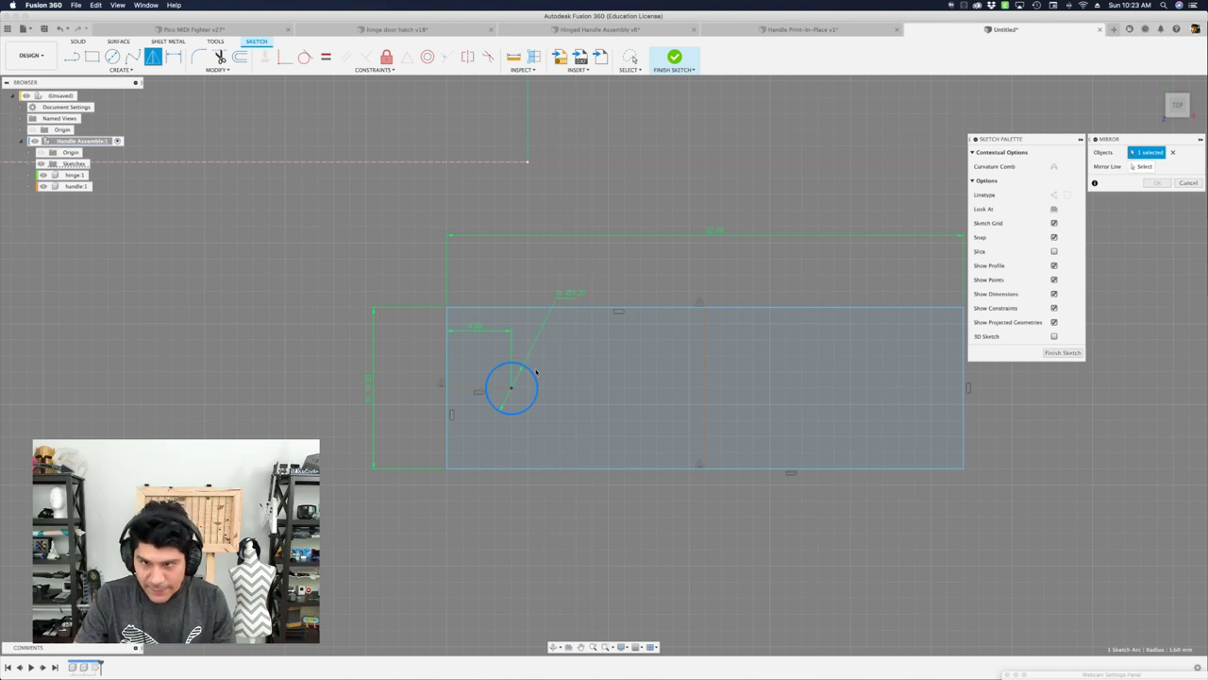
click(1145, 167)
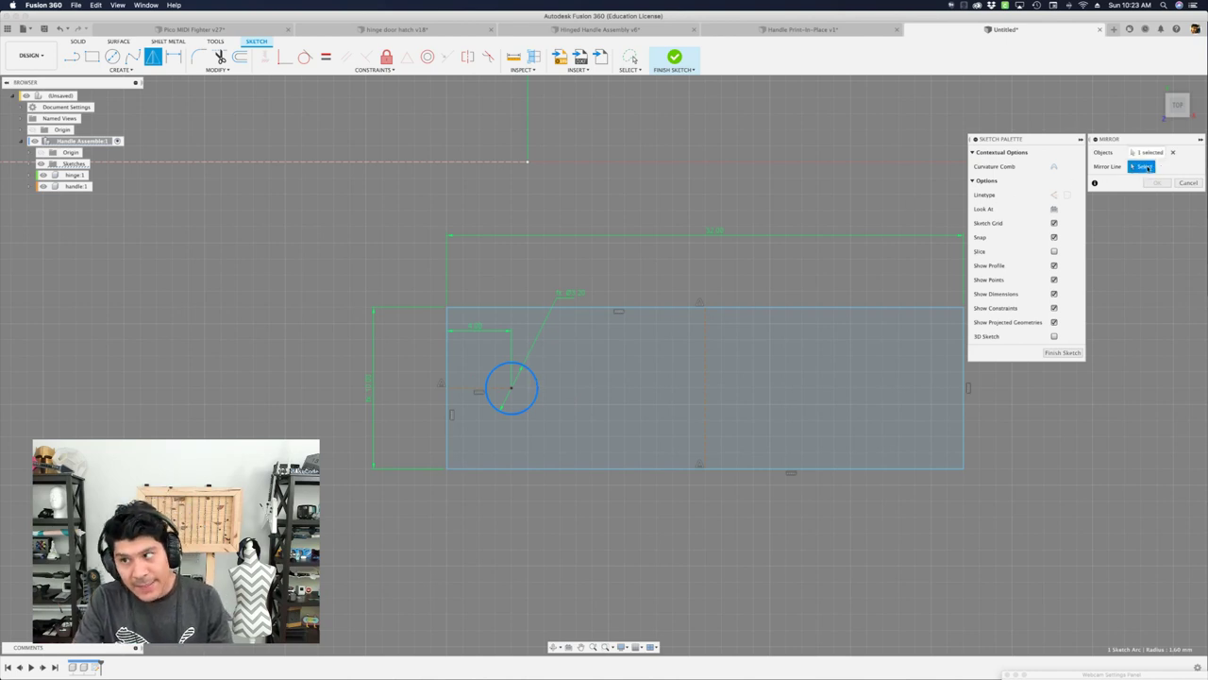
click(705, 332)
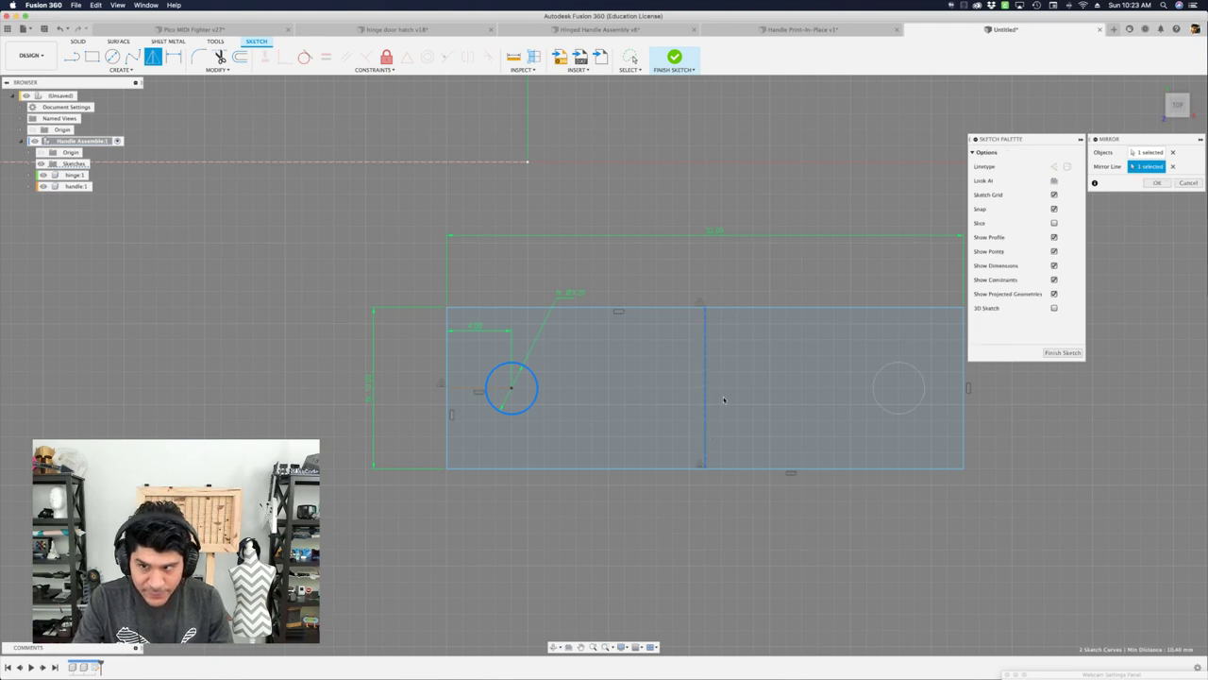
key(Return)
Apply a midpoint constraint between the rectangle's vertical centreline and the right end of the long construction line.
scroll(785, 366, down, 2)
scroll(786, 366, down, 1)
mouse_move(681, 235)
middle_down()
mouse_move(710, 286)
mouse_move(796, 351)
middle_up()
scroll(696, 284, down, 1)
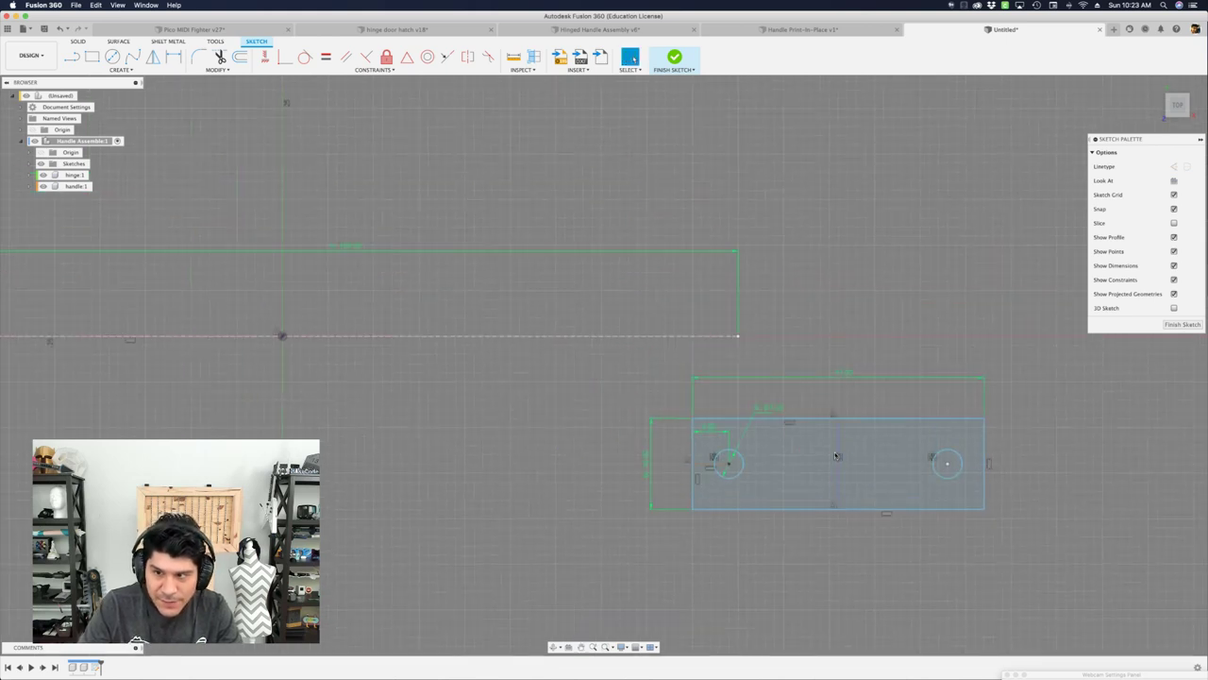
mouse_move(838, 452)
mouse_down()
mouse_move(844, 367)
mouse_move(874, 420)
mouse_move(814, 457)
mouse_up()
middle_drag(493, 334, 726, 402)
scroll(600, 291, down, 1)
double_click(572, 303)
scroll(1016, 517, up, 3)
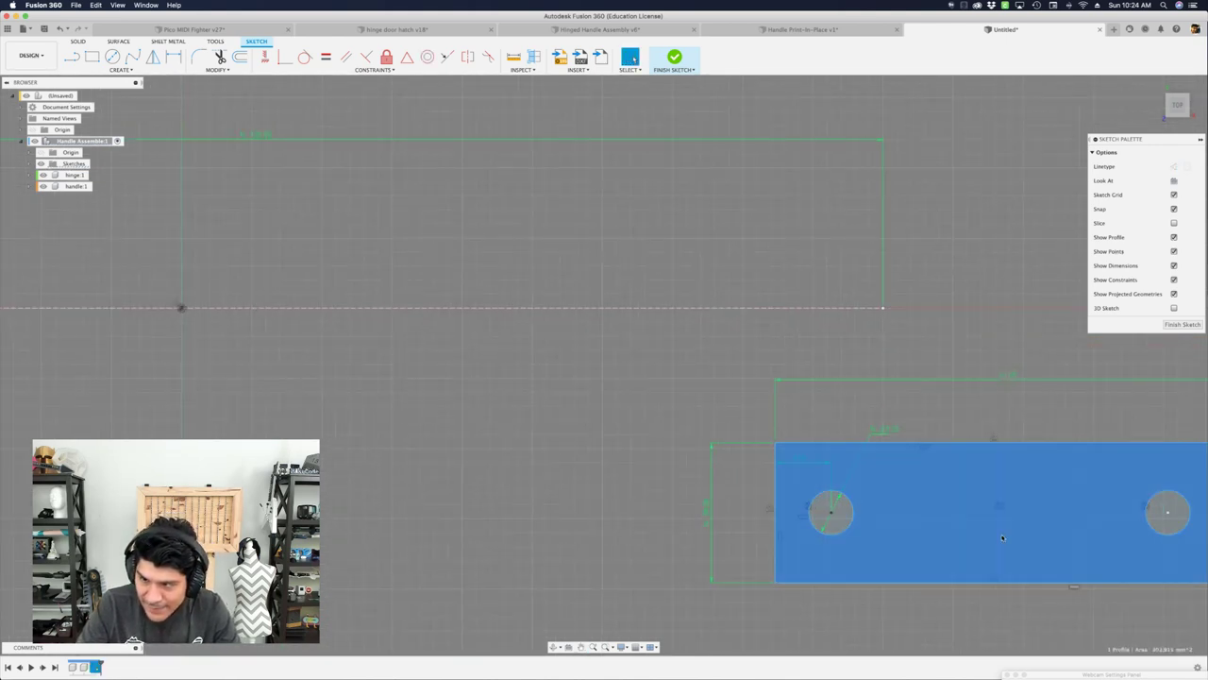
click(1000, 534)
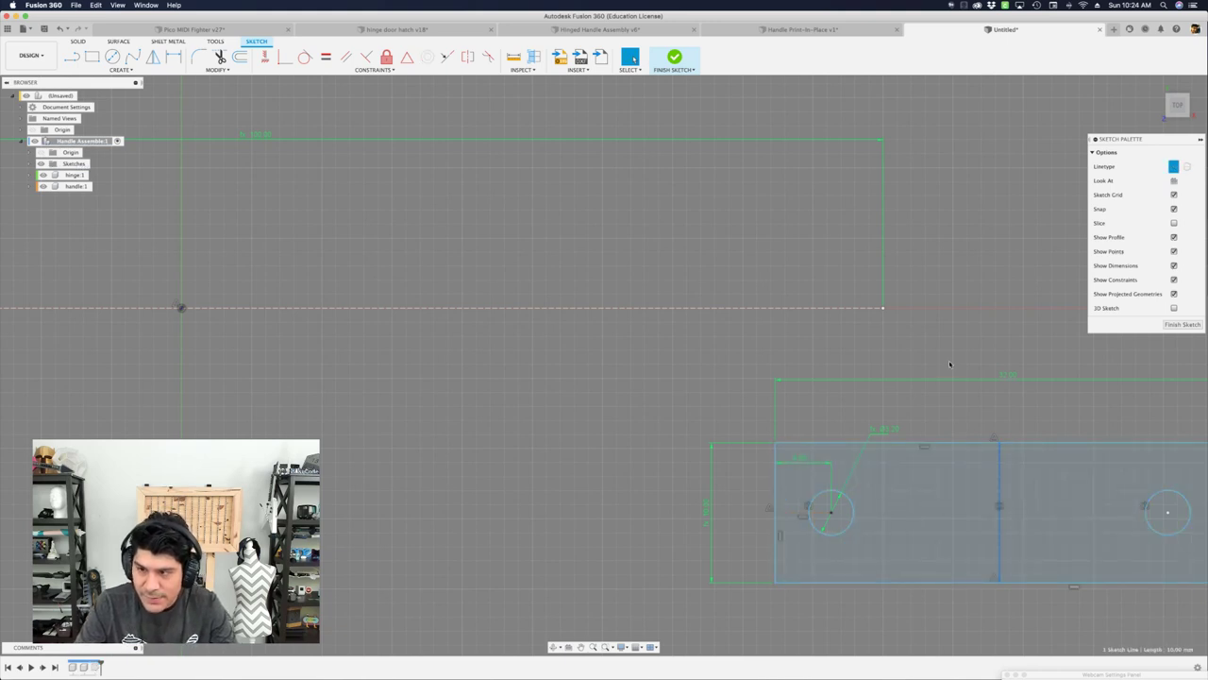
shift+click(882, 308)
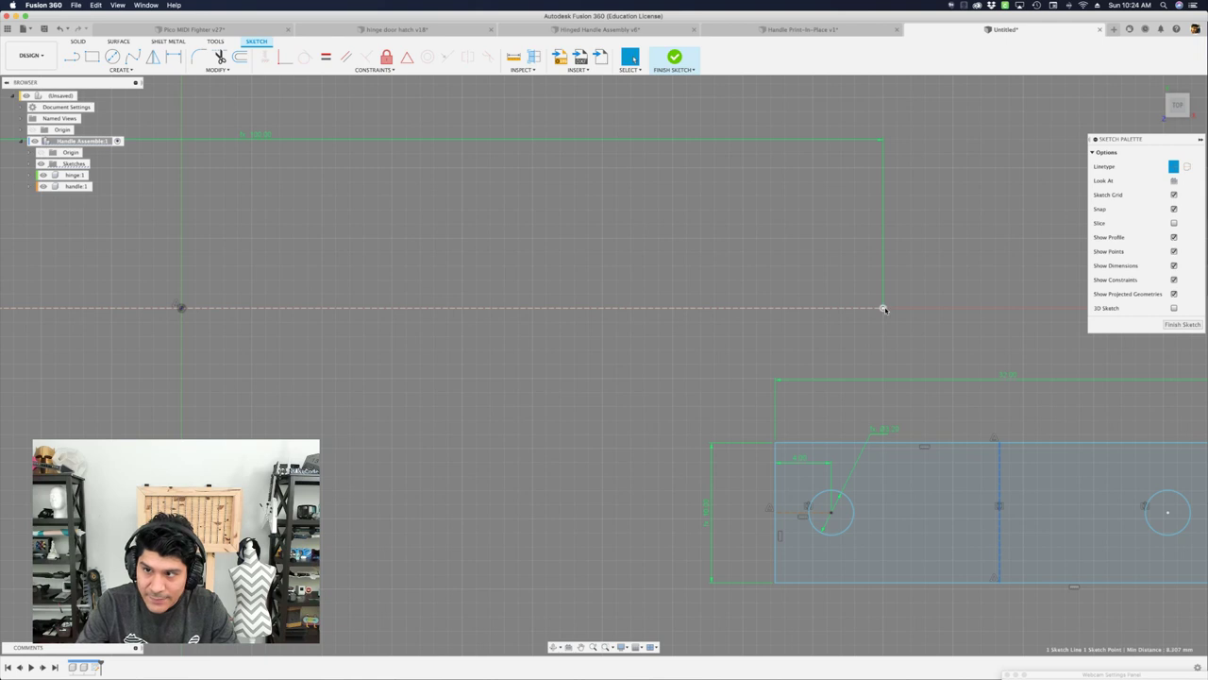
scroll(883, 308, down, 2)
key(s)
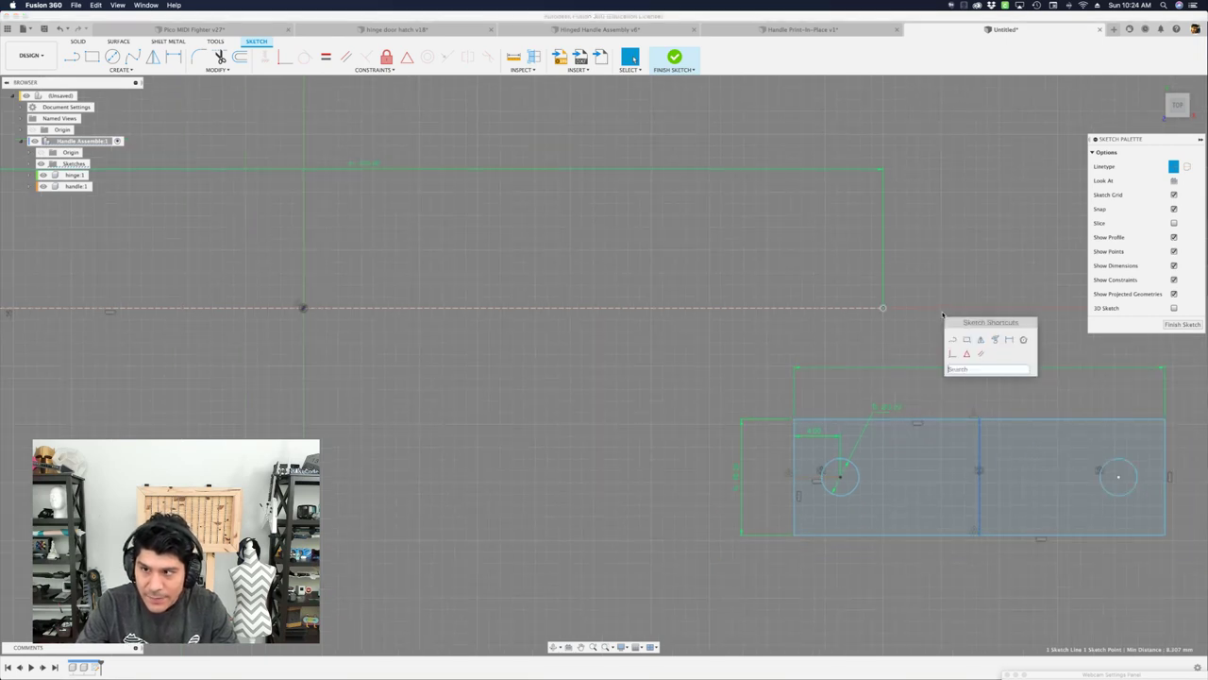
click(967, 353)
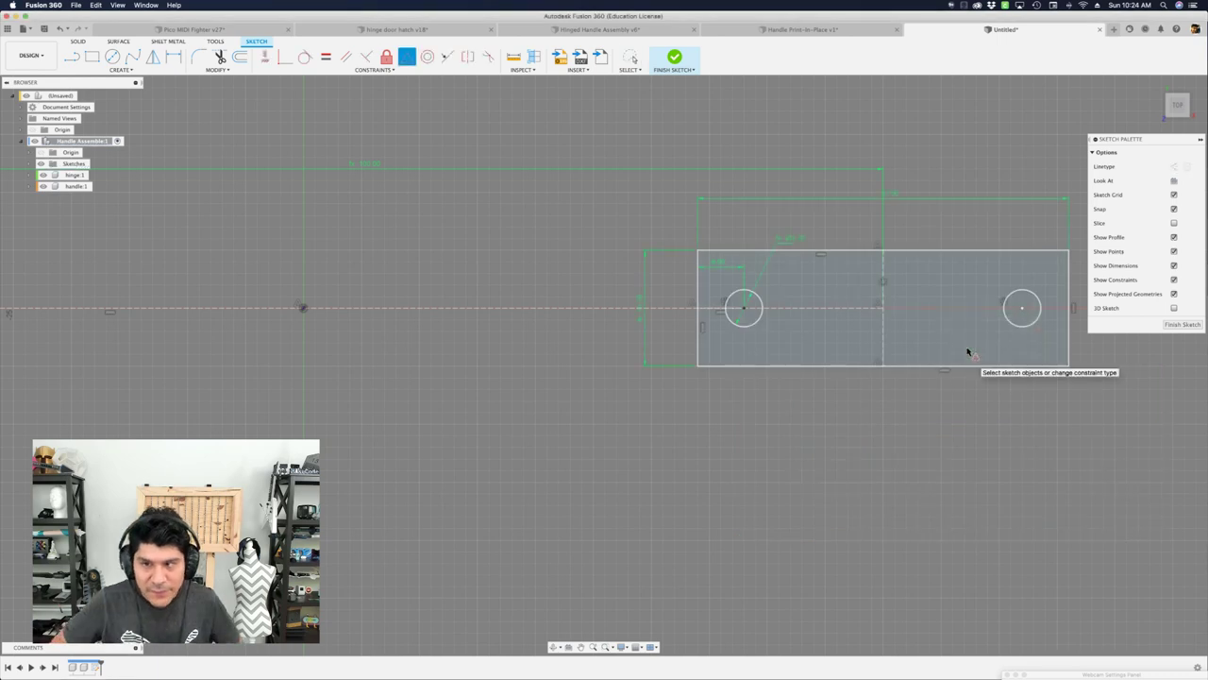
Reposition the rectangle's overall width dimension higher, above the long construction line's length dimension.
scroll(850, 267, down, 4)
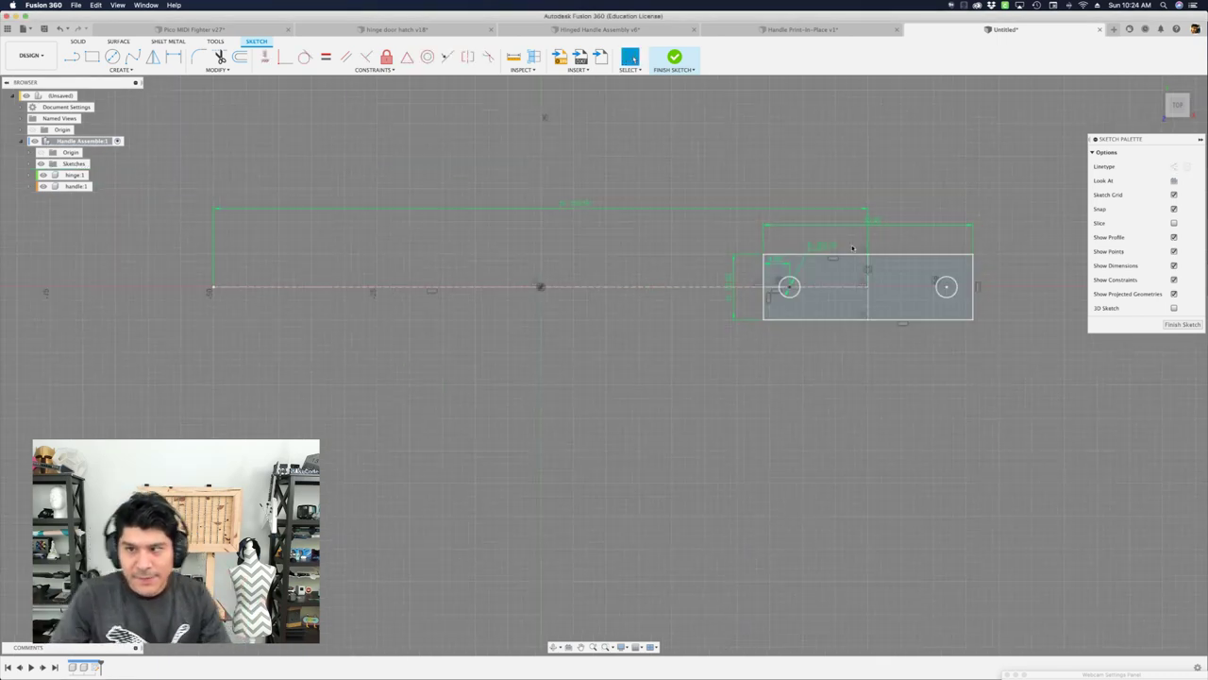
middle_drag(853, 183, 864, 271)
scroll(873, 348, up, 3)
click(897, 340)
scroll(916, 323, down, 1)
scroll(911, 269, up, 4)
click(911, 259)
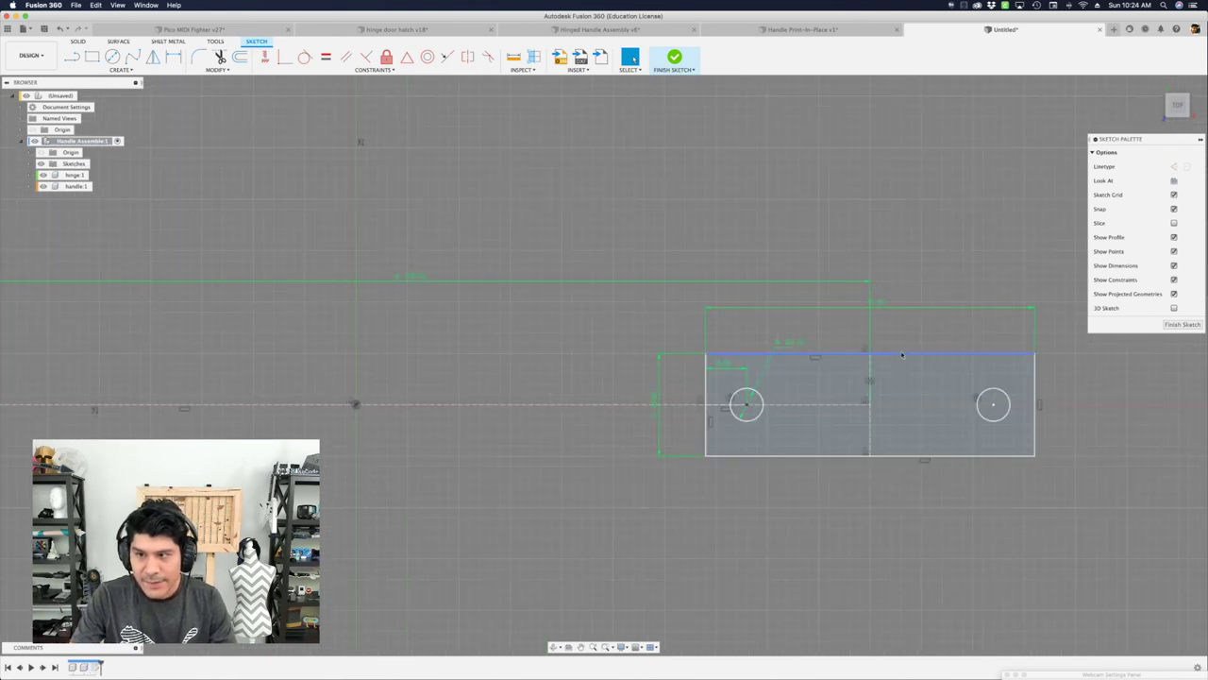
scroll(887, 316, up, 1)
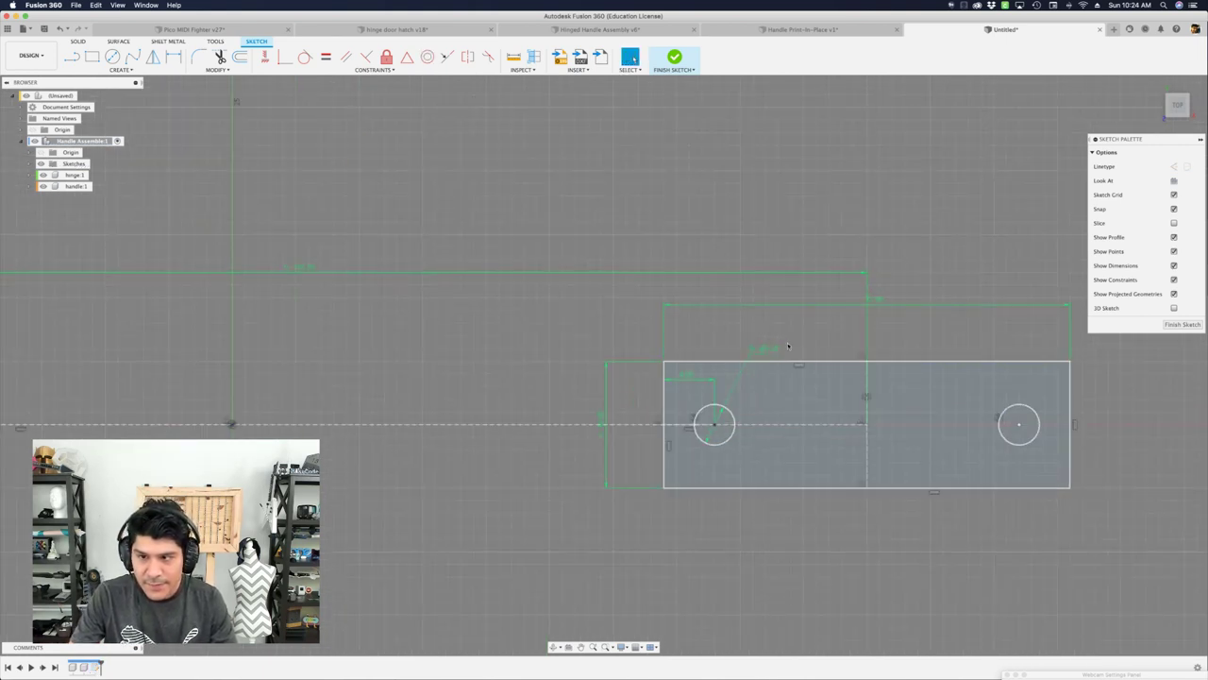
drag(881, 302, 872, 251)
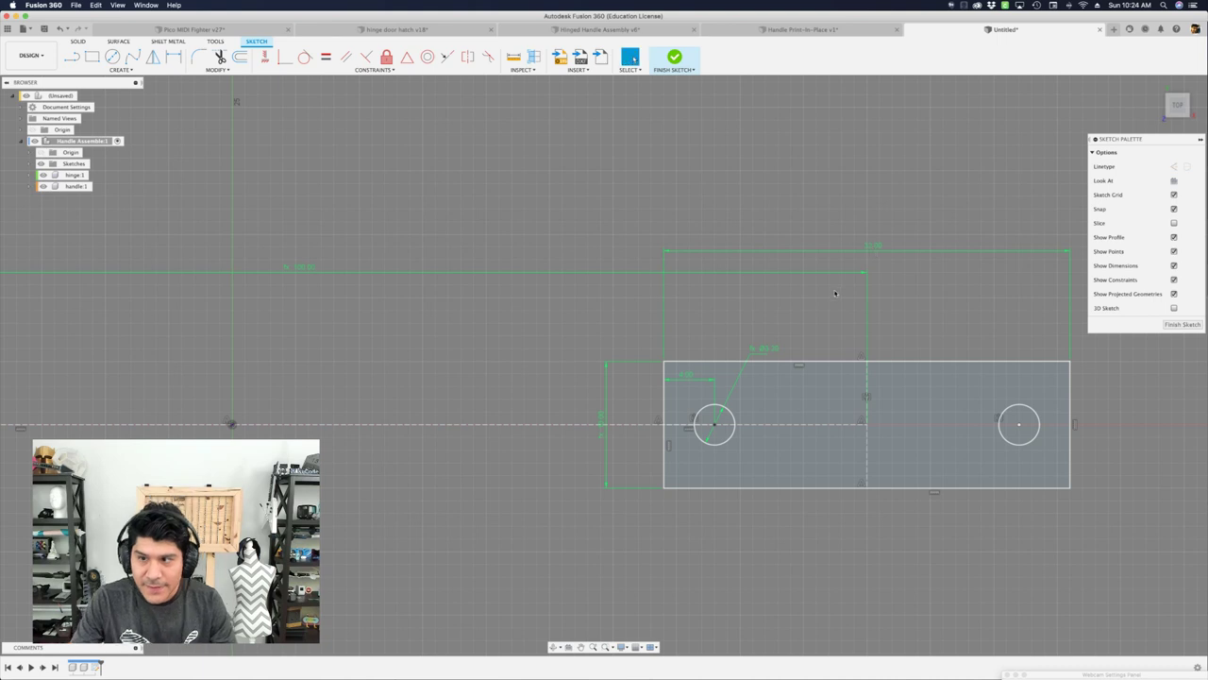
Draw a vertical line across the rectangle's full height and place it about 4.5 mm left of the centreline.
scroll(825, 311, up, 1)
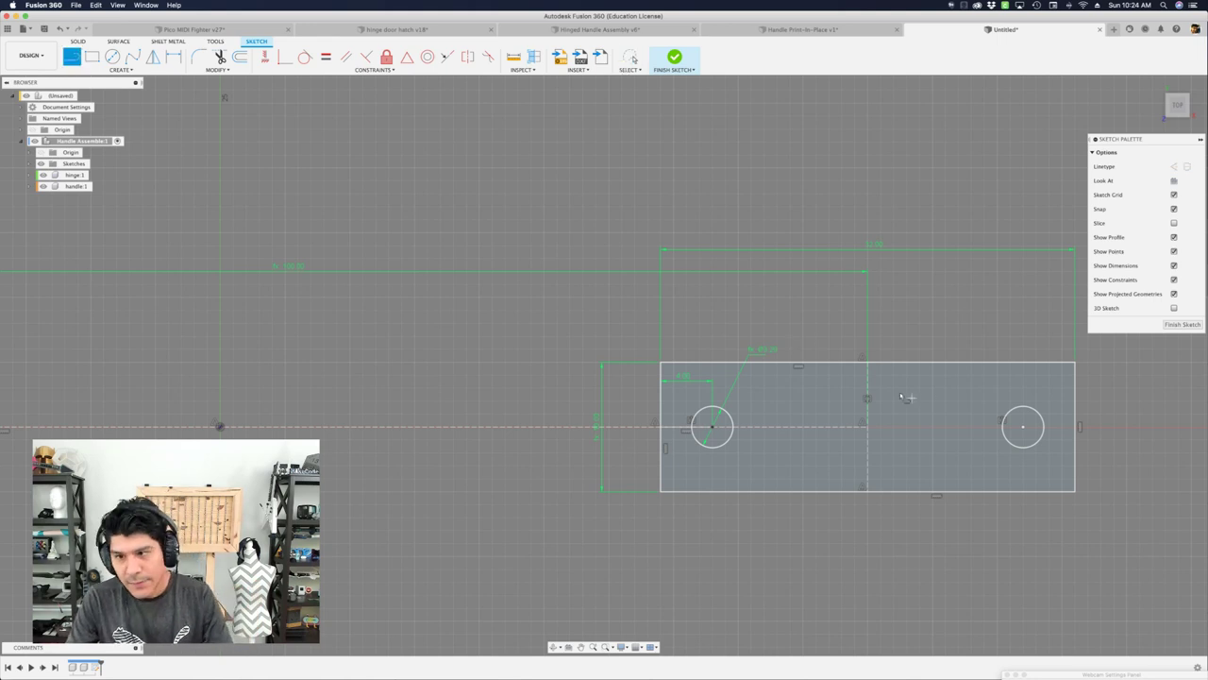
scroll(921, 363, up, 3)
middle_drag(884, 332, 868, 288)
key(l)
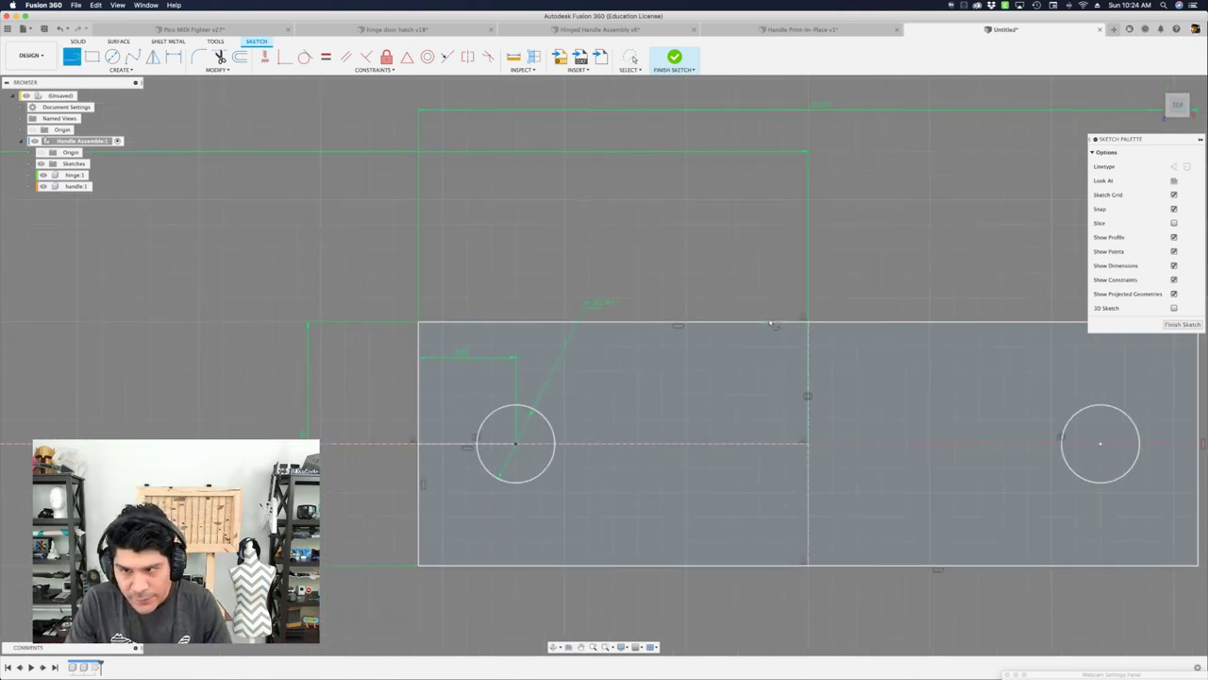
click(729, 322)
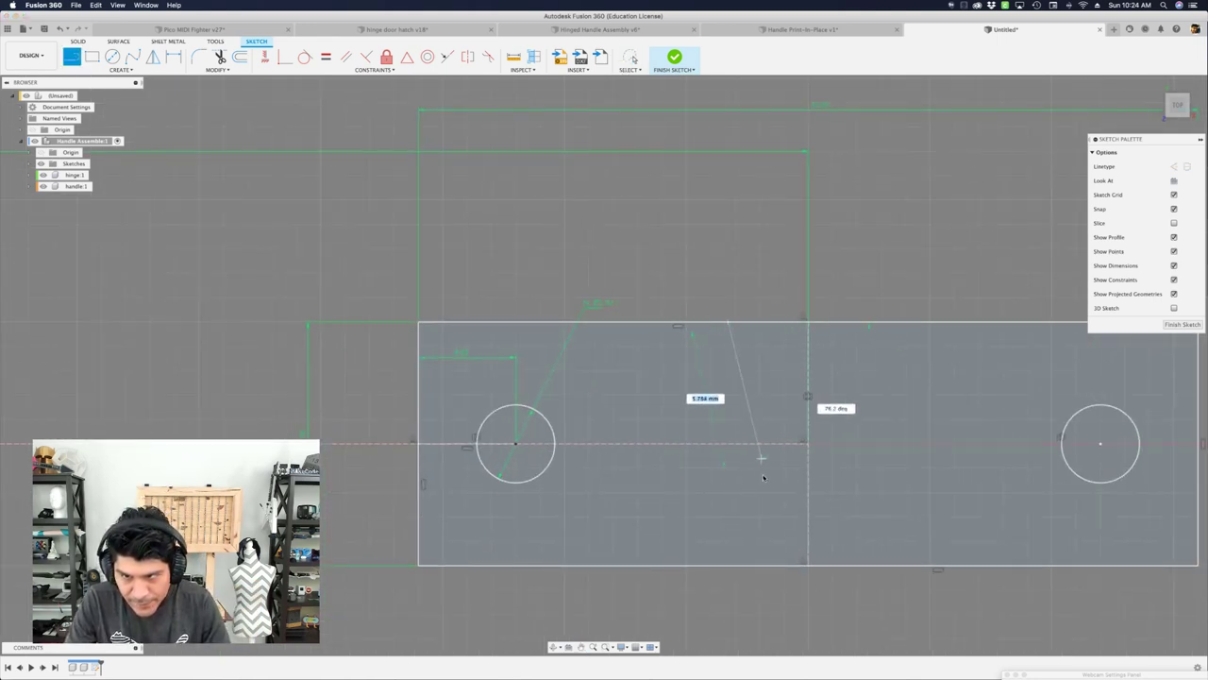
click(727, 567)
key(Escape)
click(727, 367)
drag(726, 368, 752, 396)
scroll(754, 385, down, 1)
scroll(753, 384, down, 1)
click(757, 401)
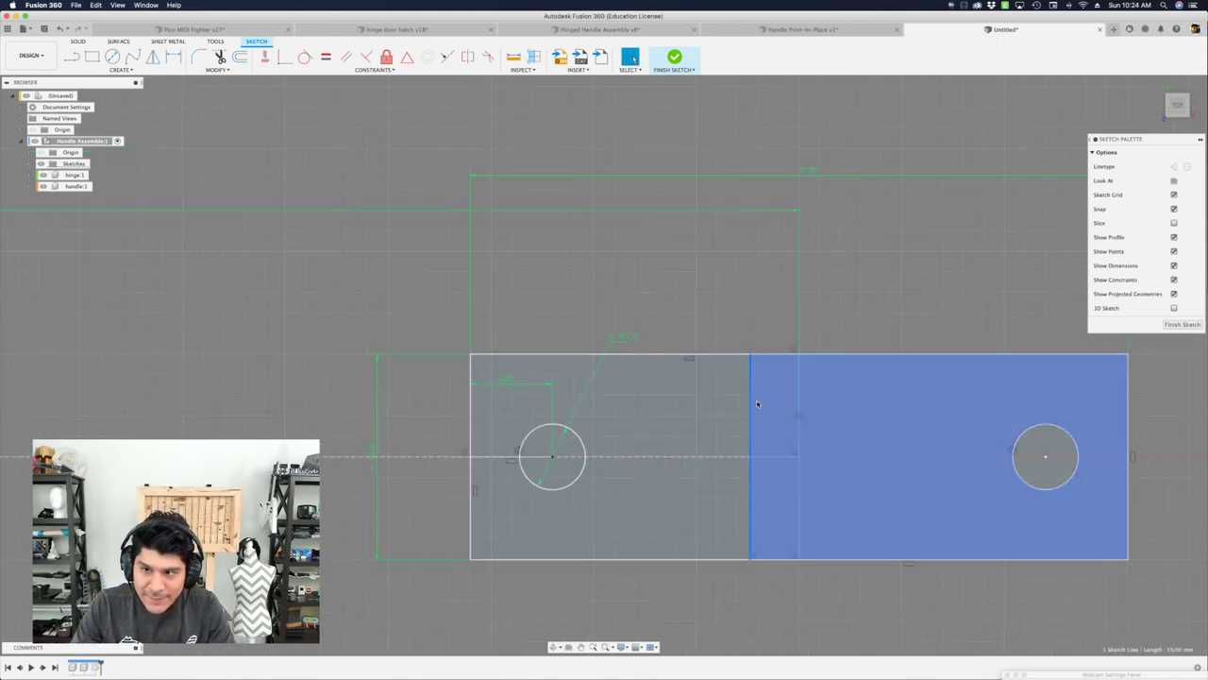
drag(753, 402, 708, 405)
Dimension the vertical line from the centreline as the handle thickness parameter divided by 2, and place the dimension above the rectangle.
key(d)
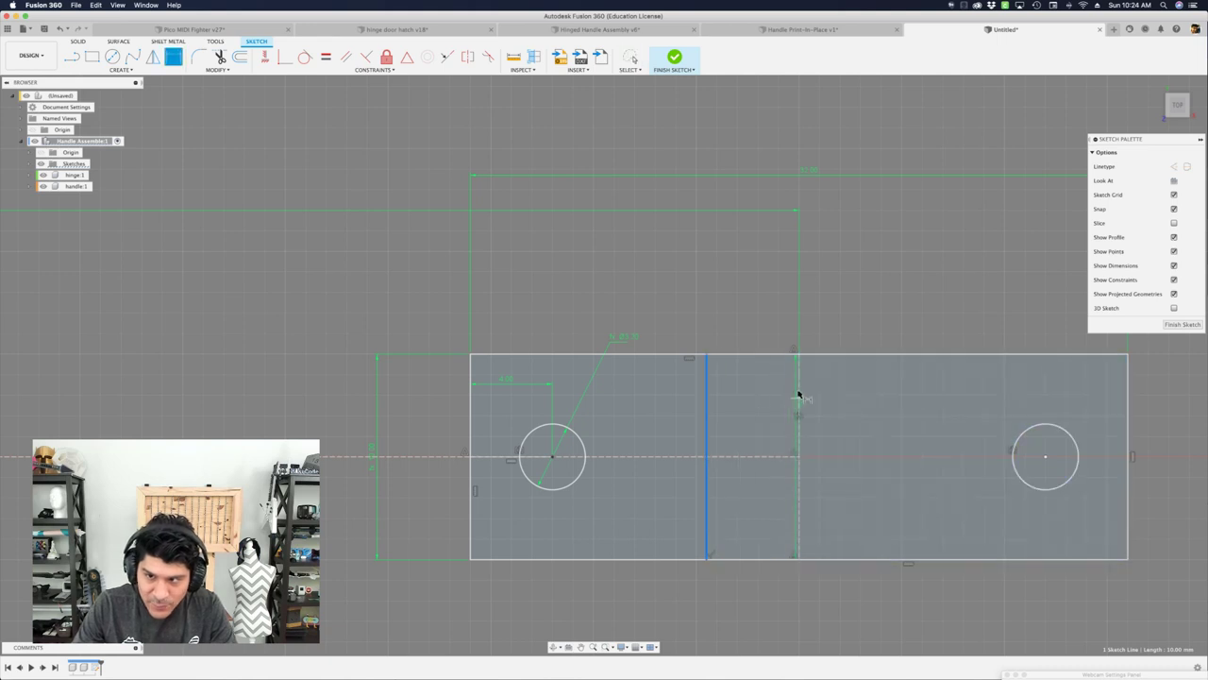
click(800, 392)
click(774, 340)
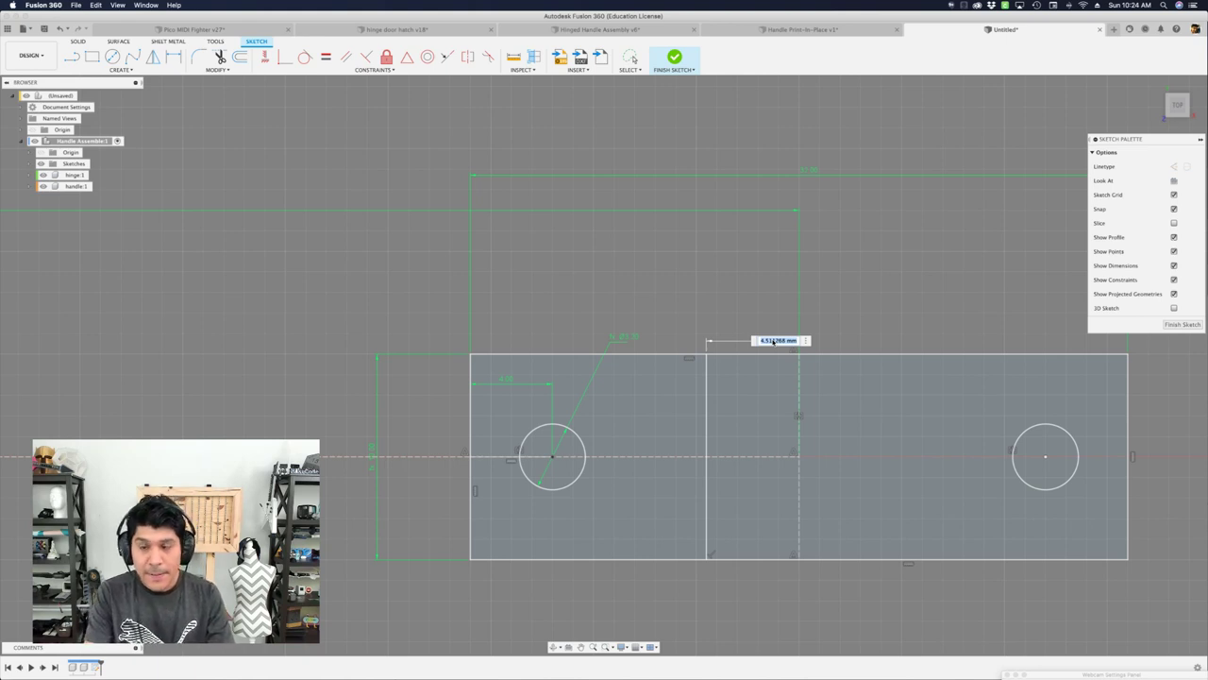
text(Han)
key(Down)
key(Down)
key(Return)
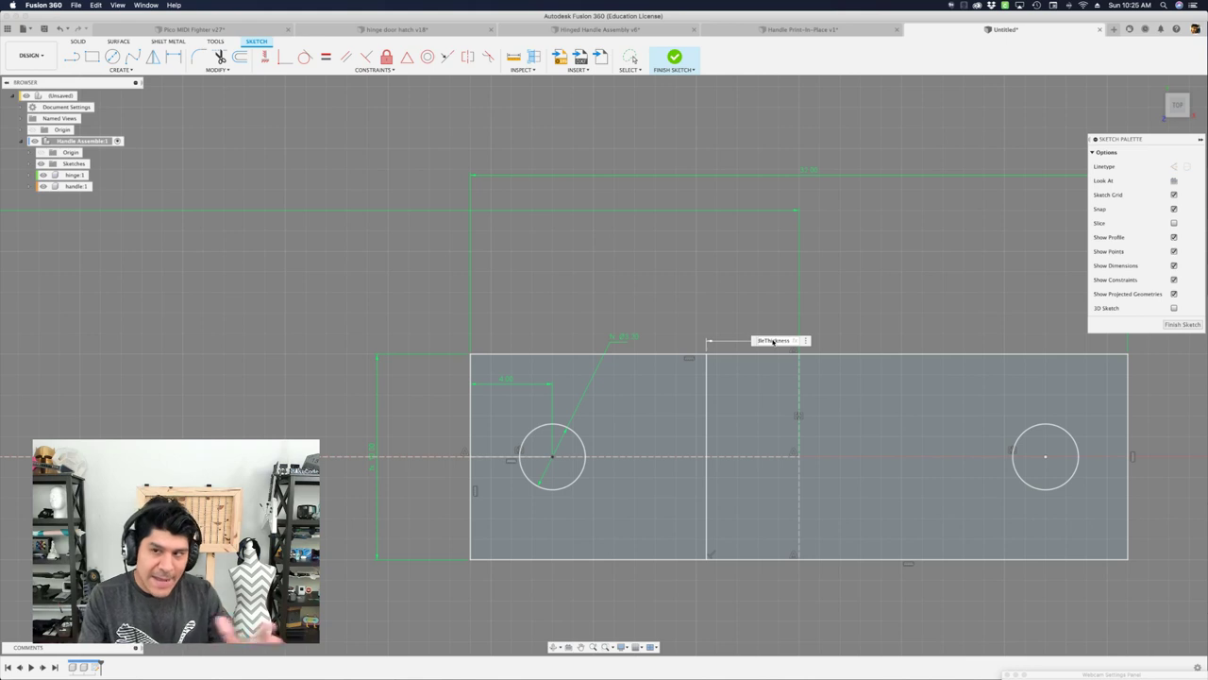
text(/2)
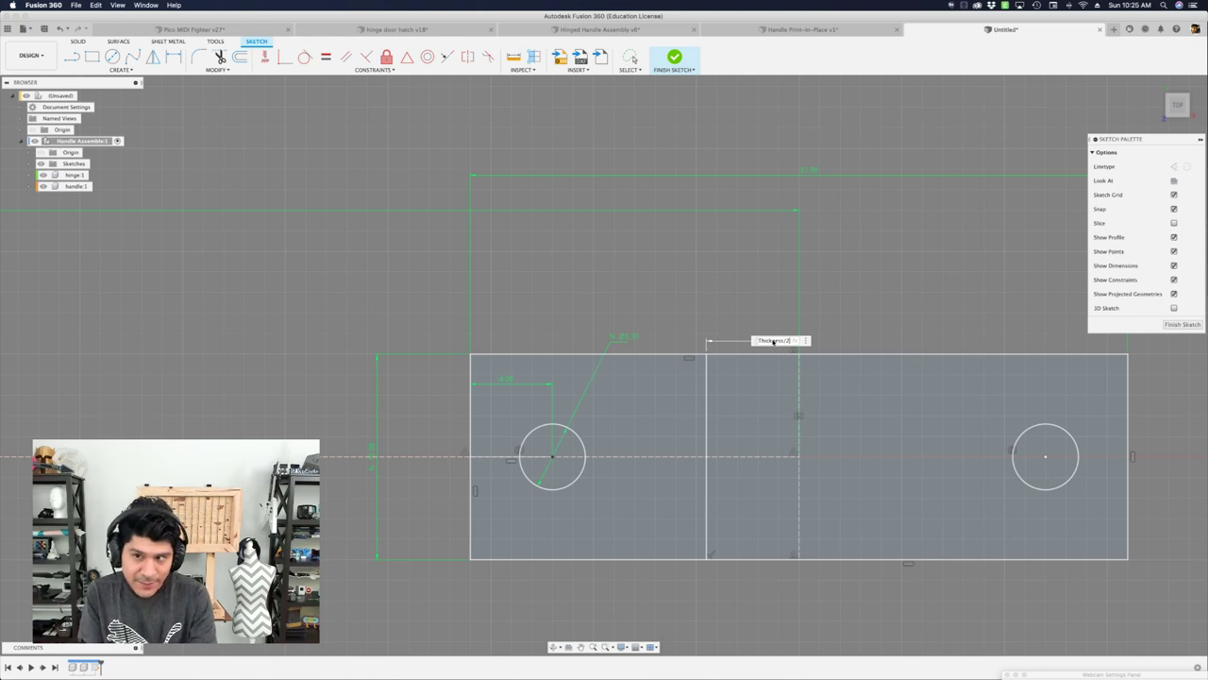
key(Return)
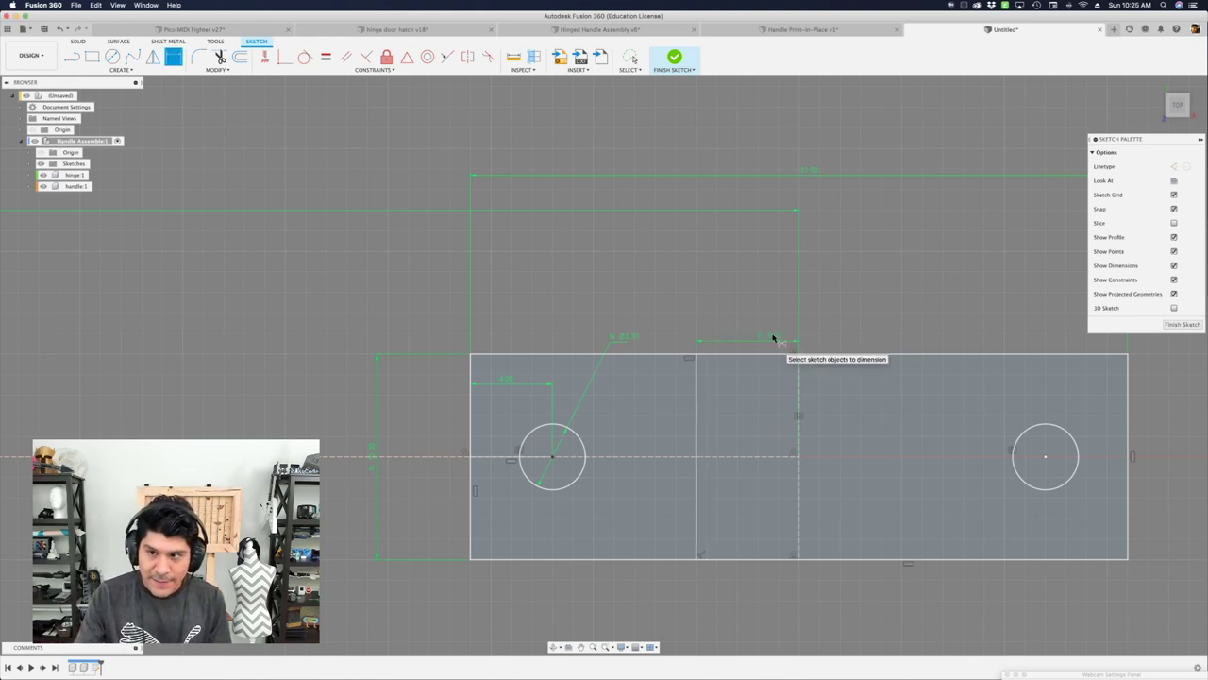
mouse_move(761, 337)
mouse_down()
mouse_move(761, 310)
mouse_move(756, 324)
mouse_up()
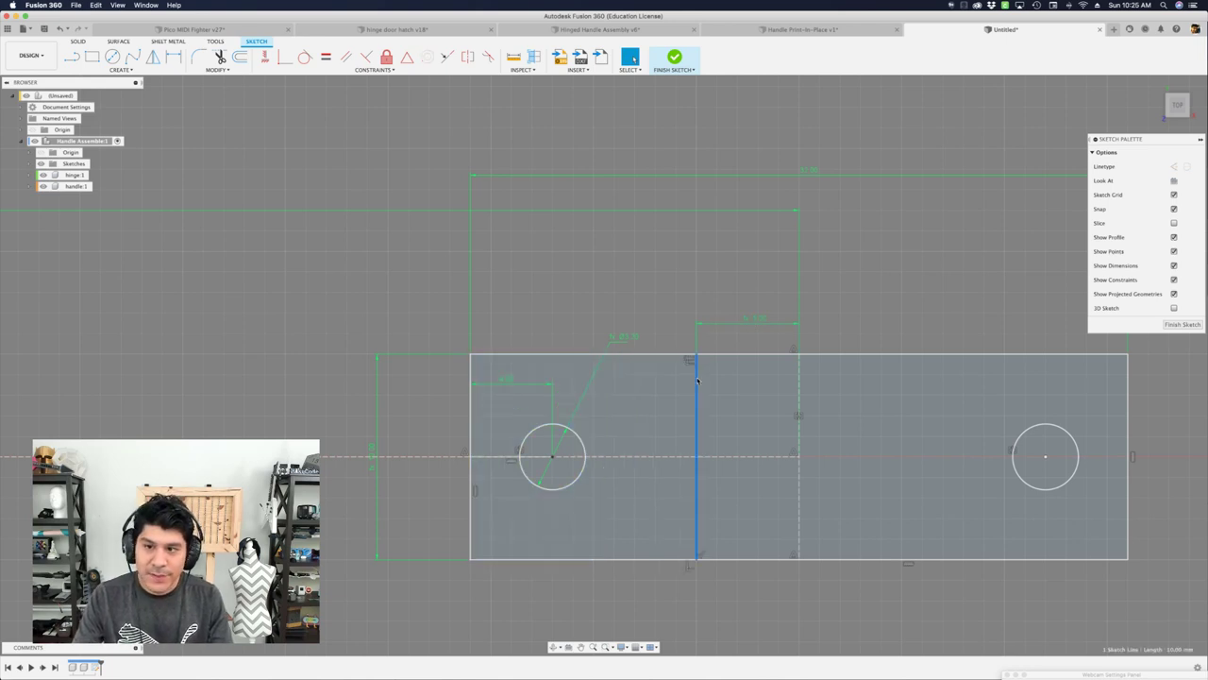
Draw a second full-height vertical line about 2.6 mm left of the first one.
key(l)
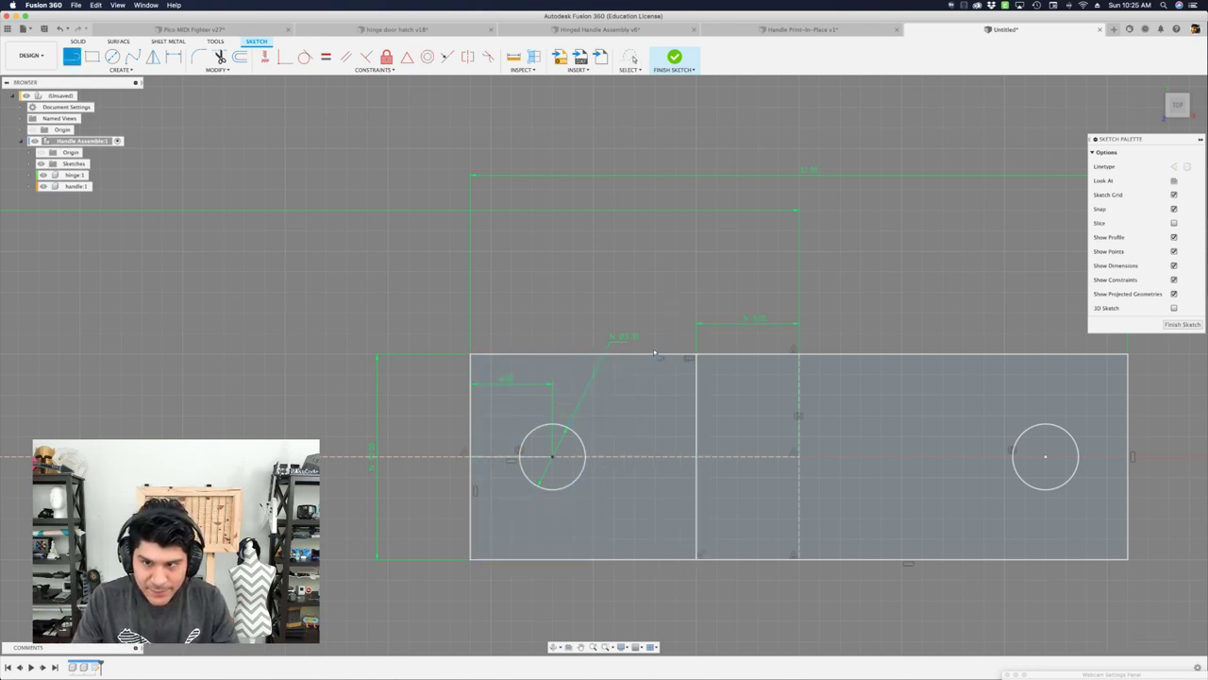
click(646, 354)
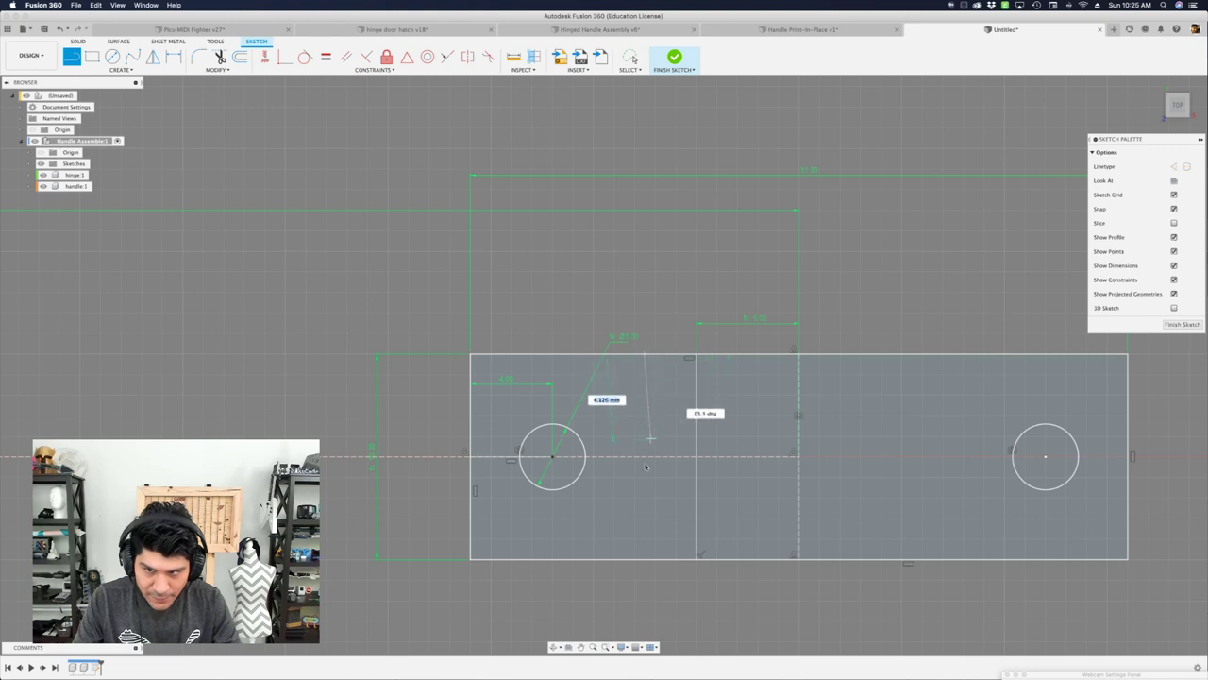
click(645, 560)
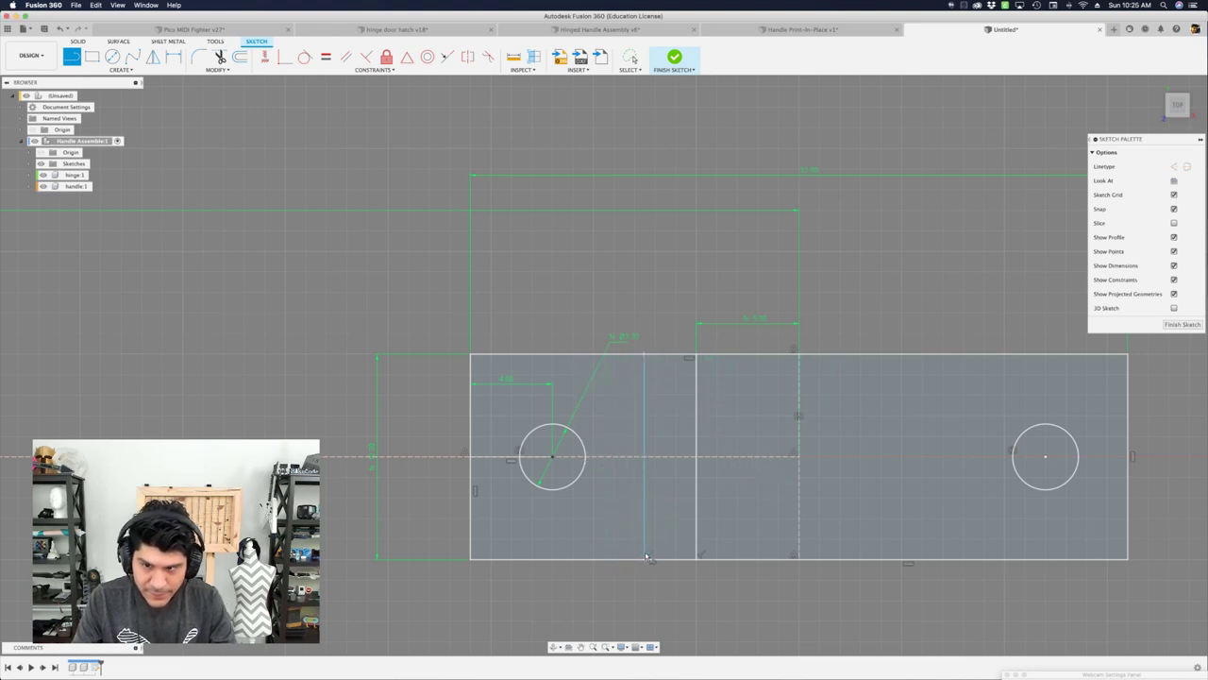
key(Escape)
click(654, 379)
scroll(646, 384, up, 2)
mouse_move(643, 388)
mouse_down()
mouse_move(656, 390)
mouse_move(639, 391)
mouse_up()
Dimension the gap between the two vertical lines with the wall thickness parameter.
shift+click(706, 410)
key(d)
click(689, 404)
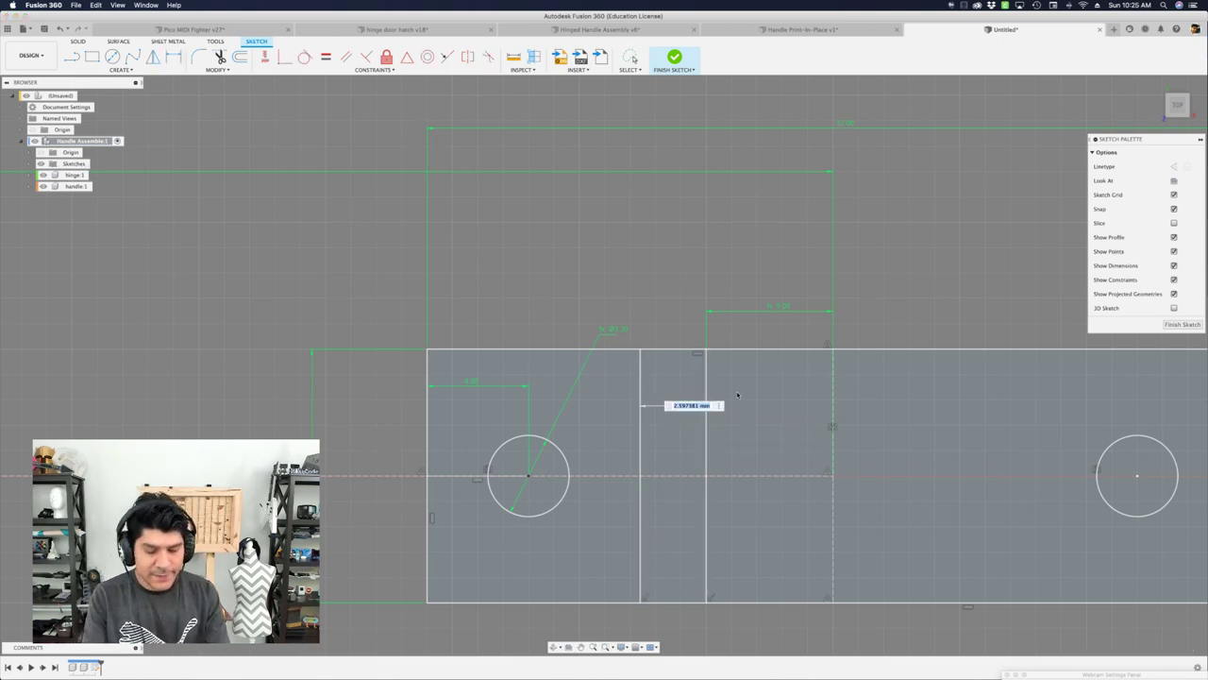
text(wal)
key(Return)
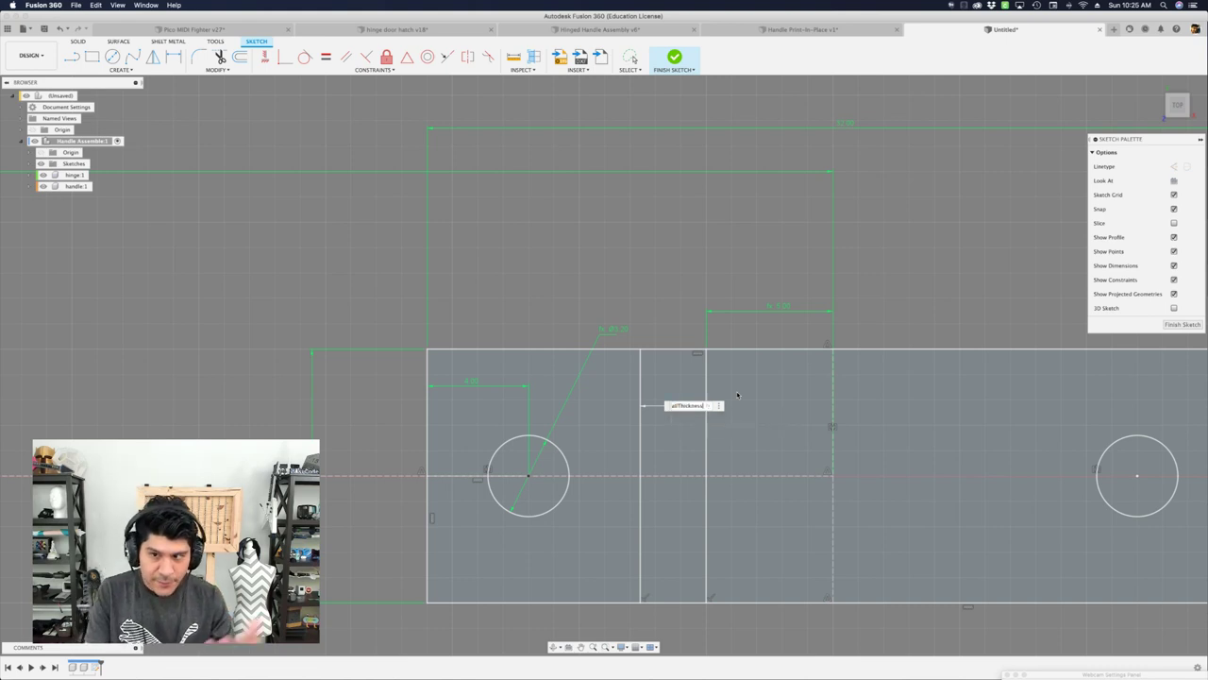
key(Return)
scroll(799, 321, down, 3)
scroll(723, 353, up, 3)
key(Escape)
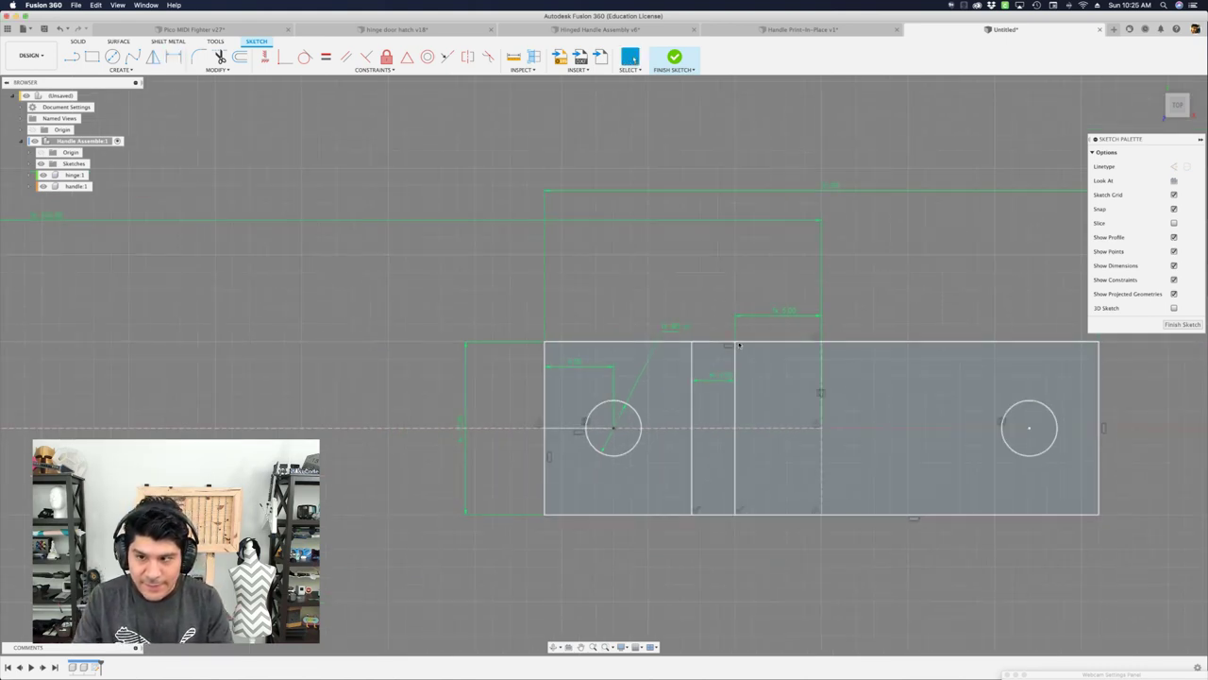
Reposition the wall thickness dimension above the rectangle's upper edge.
click(718, 356)
scroll(714, 344, down, 1)
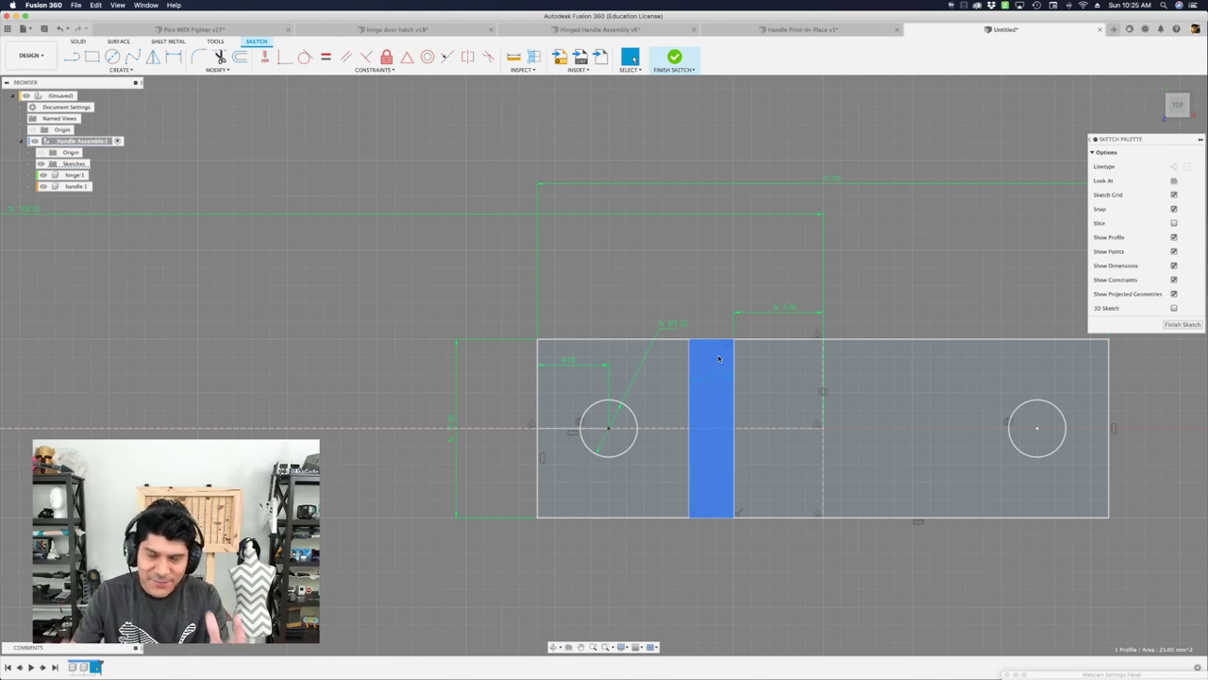
scroll(718, 350, down, 1)
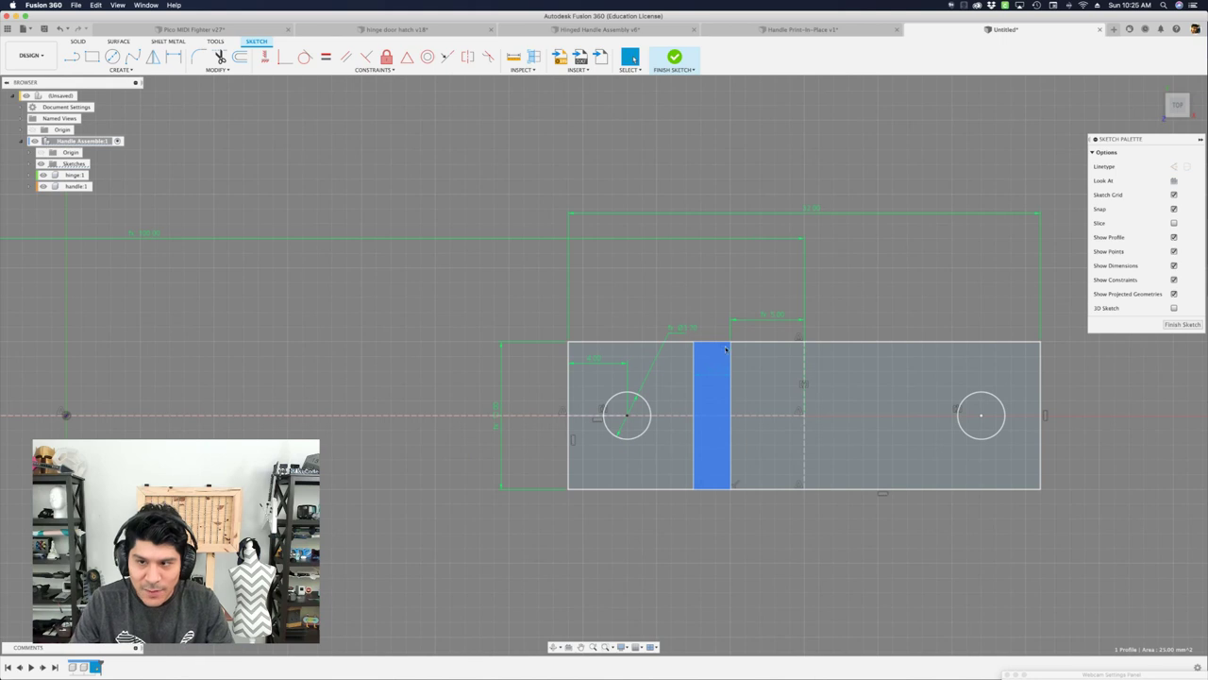
click(852, 347)
scroll(723, 370, up, 2)
drag(723, 370, 714, 343)
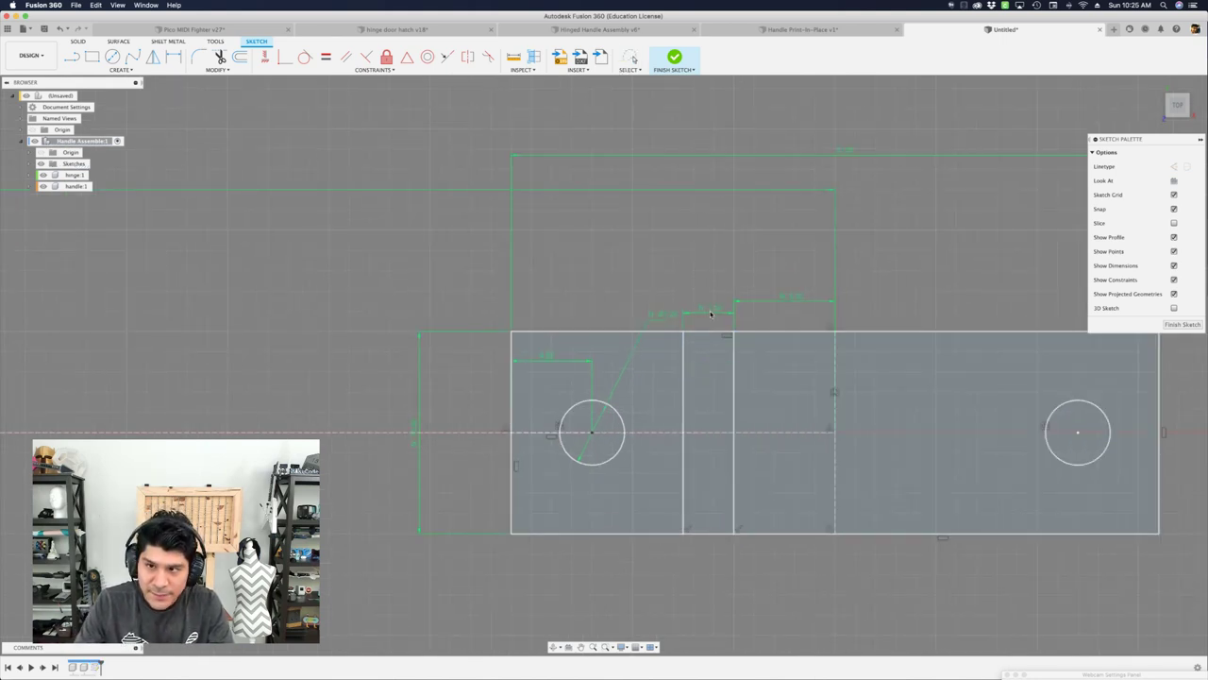
Mirror the two vertical wall lines across the rectangle's vertical centreline.
click(683, 363)
shift+click(733, 365)
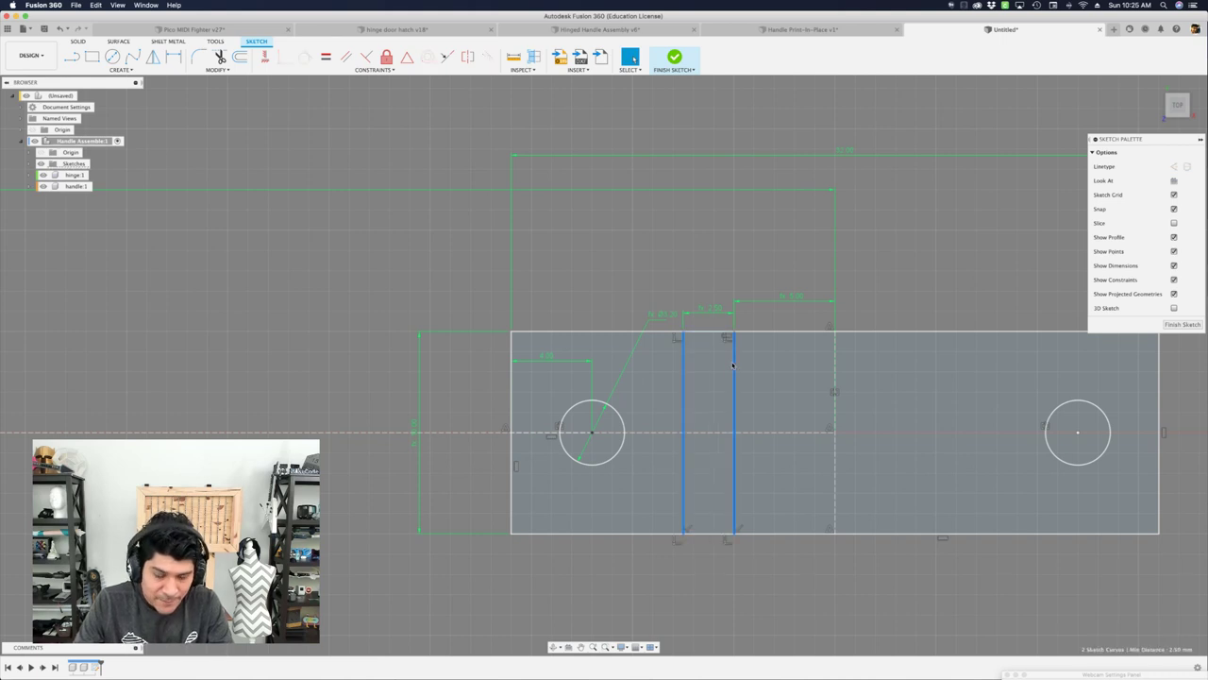
key(s)
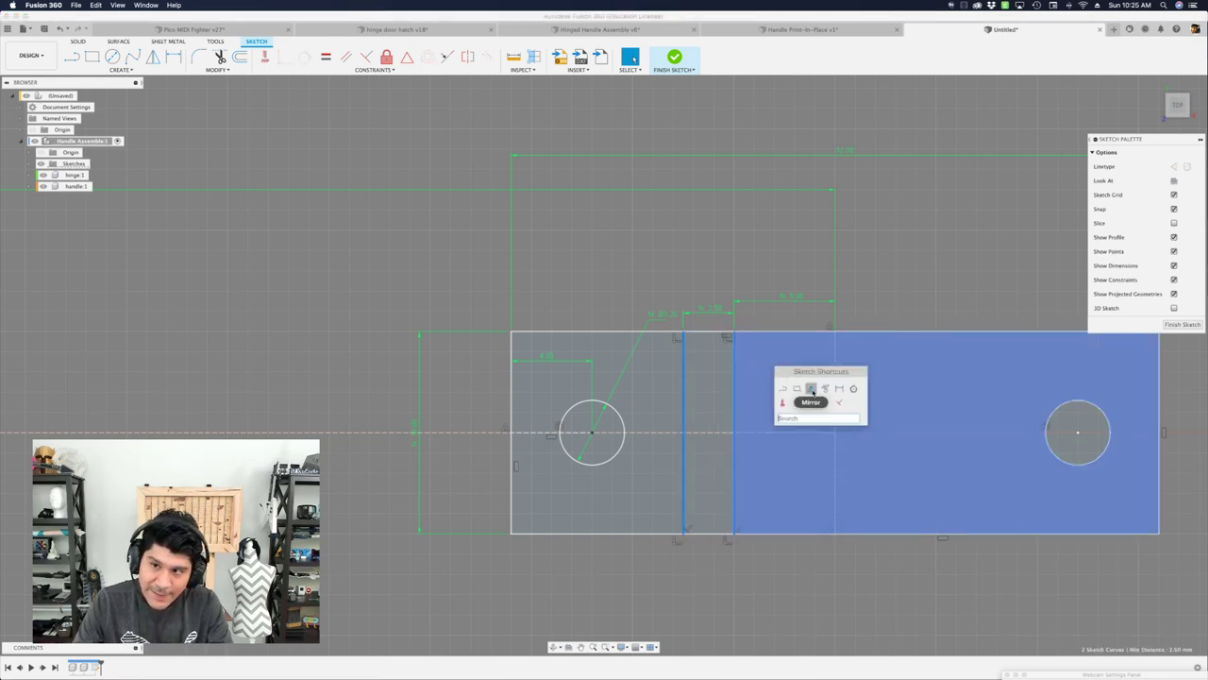
click(811, 388)
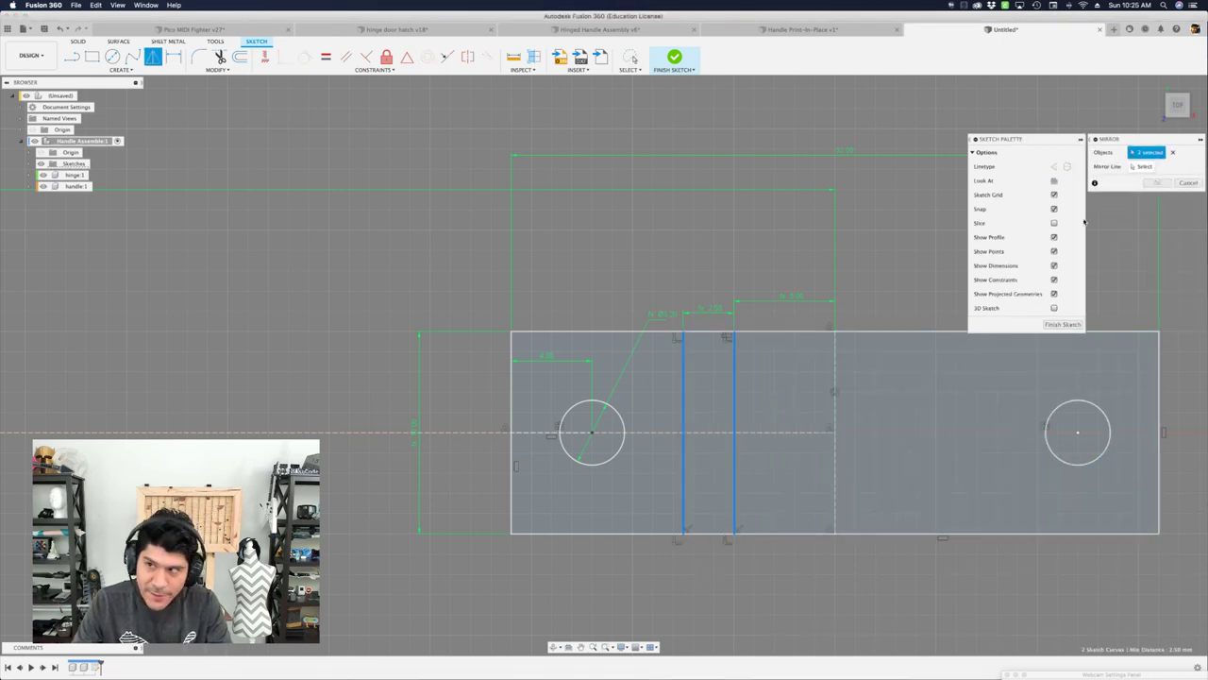
click(834, 354)
scroll(835, 354, down, 2)
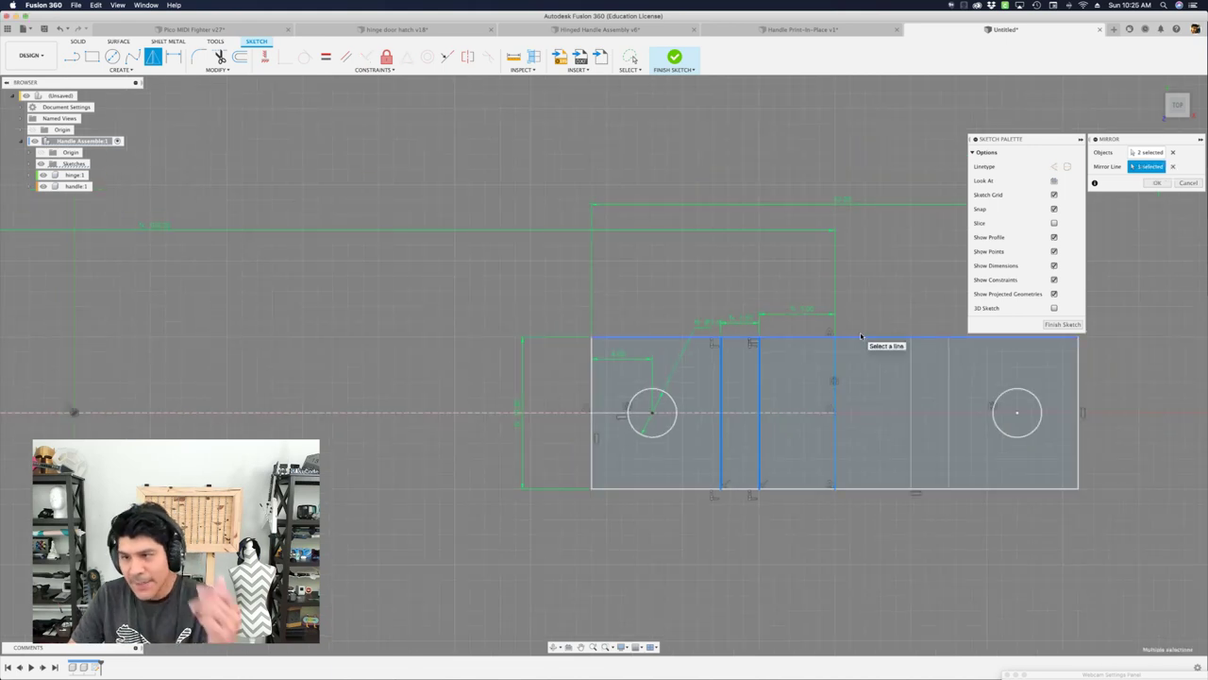
key(Return)
scroll(861, 335, down, 2)
scroll(907, 340, up, 3)
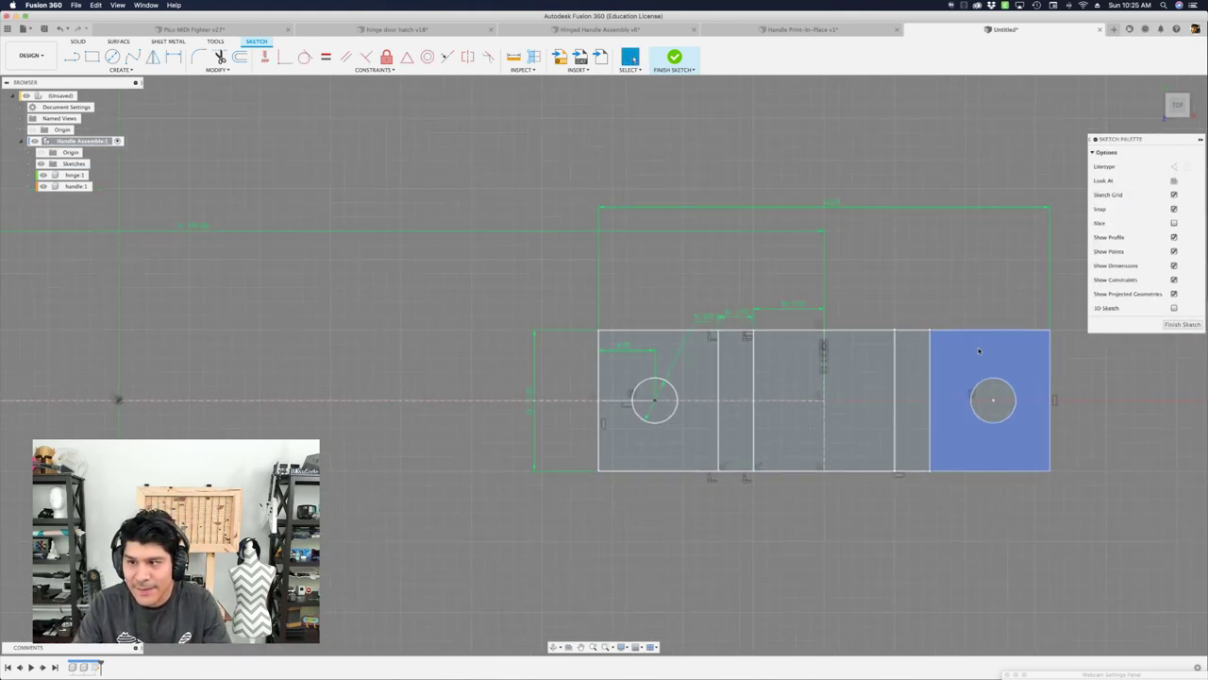
Check the closed profiles of the hinge plate by selecting its outer sections, wall strips, middle section and mount holes.
click(949, 364)
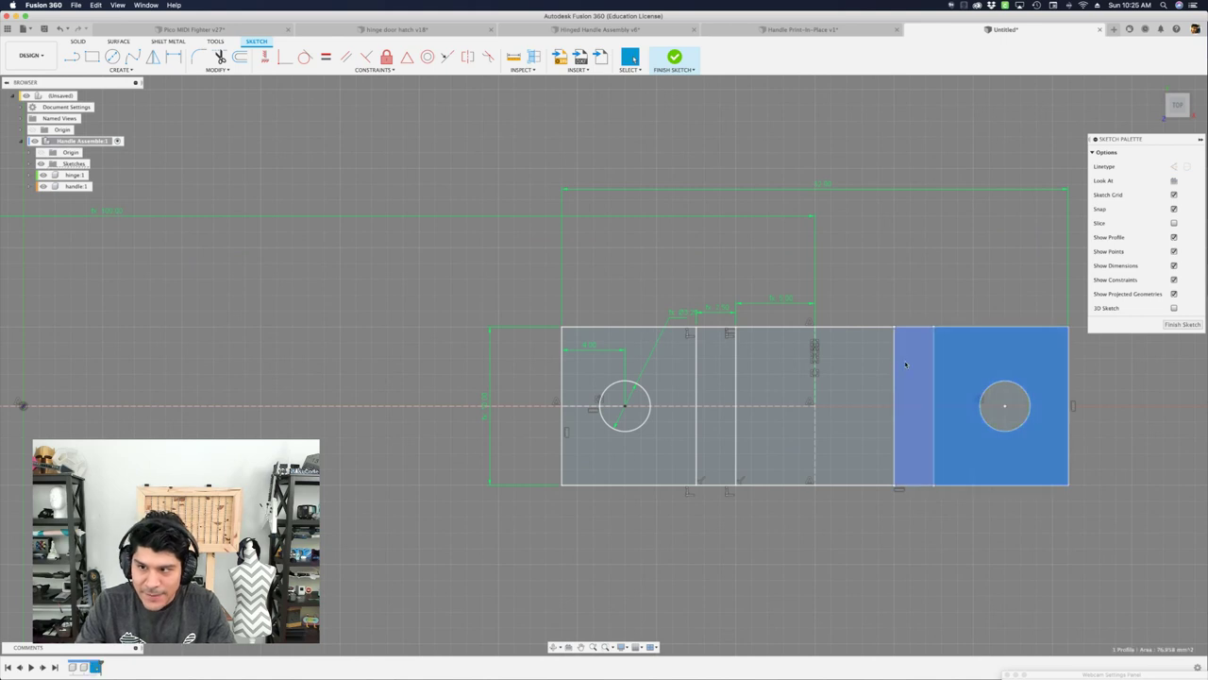
click(905, 364)
click(791, 366)
click(716, 369)
click(585, 363)
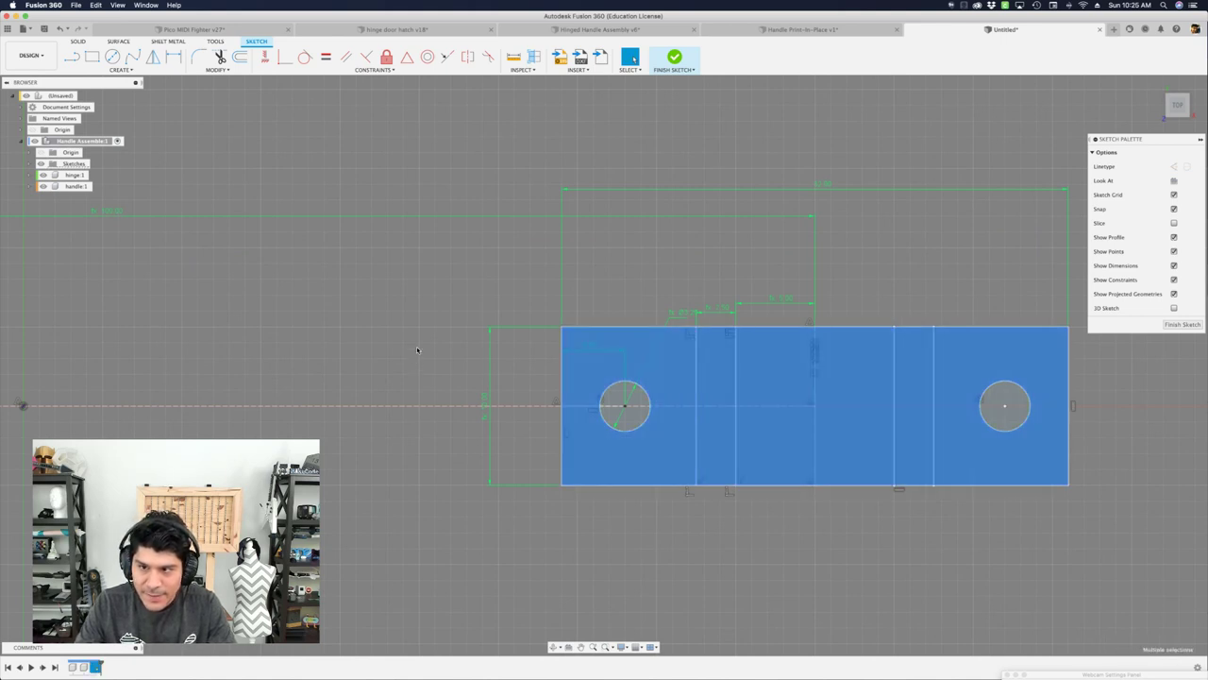
click(417, 350)
click(715, 378)
click(922, 379)
shift+middle_drag(911, 520, 920, 510)
click(1005, 406)
click(715, 406)
click(914, 405)
click(630, 419)
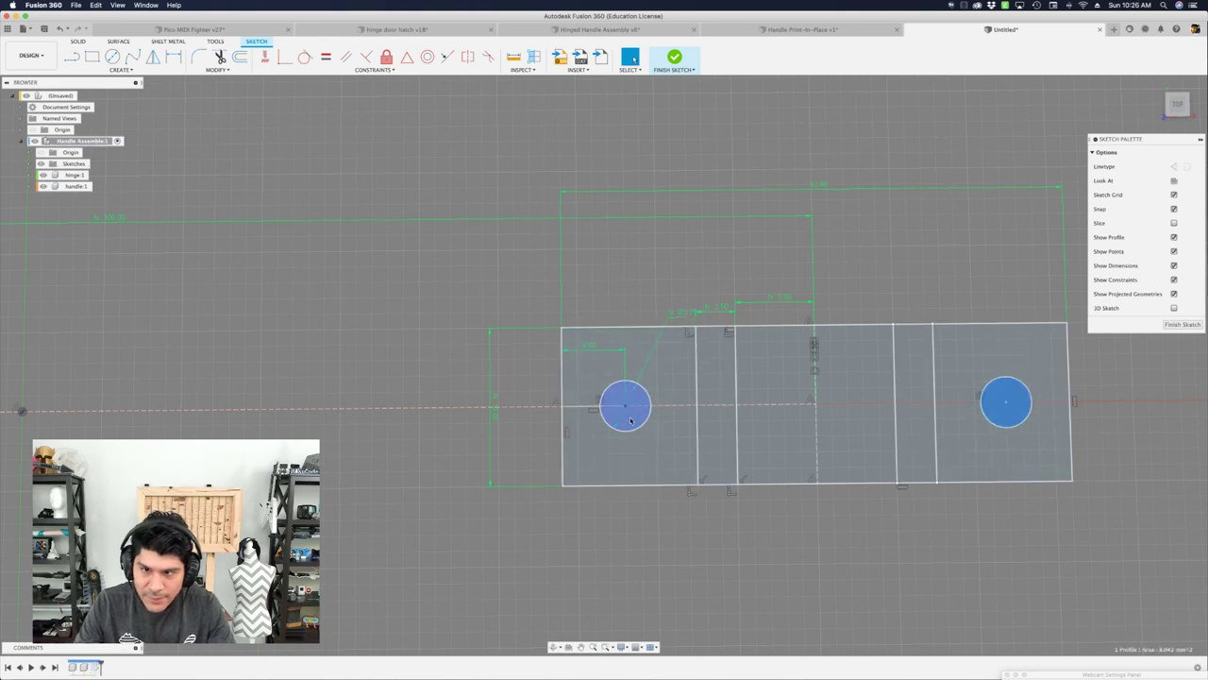
scroll(732, 382, down, 5)
mouse_move(437, 301)
middle_down()
mouse_move(651, 324)
mouse_move(569, 336)
mouse_move(516, 321)
middle_up()
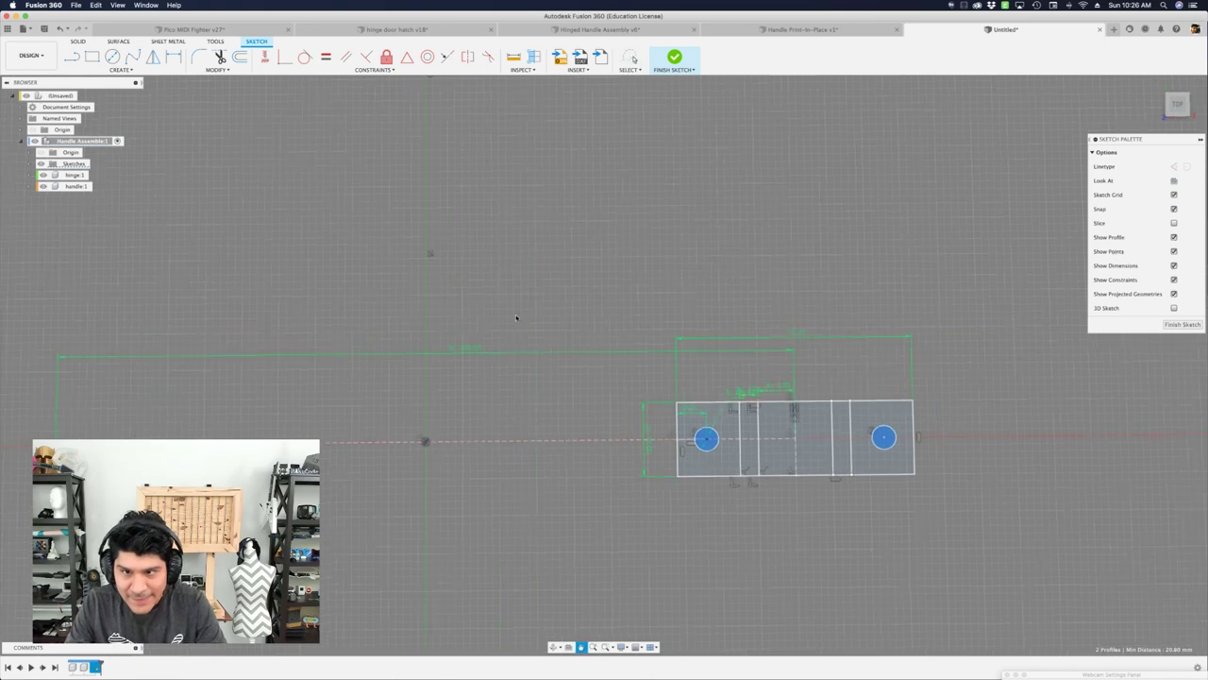
Set the HandleLength user parameter to 50 mm to test how the layout sketch responds.
key(shift+p)
click(626, 376)
mouse_move(732, 274)
mouse_down()
mouse_move(730, 420)
mouse_move(743, 234)
mouse_move(743, 508)
mouse_up()
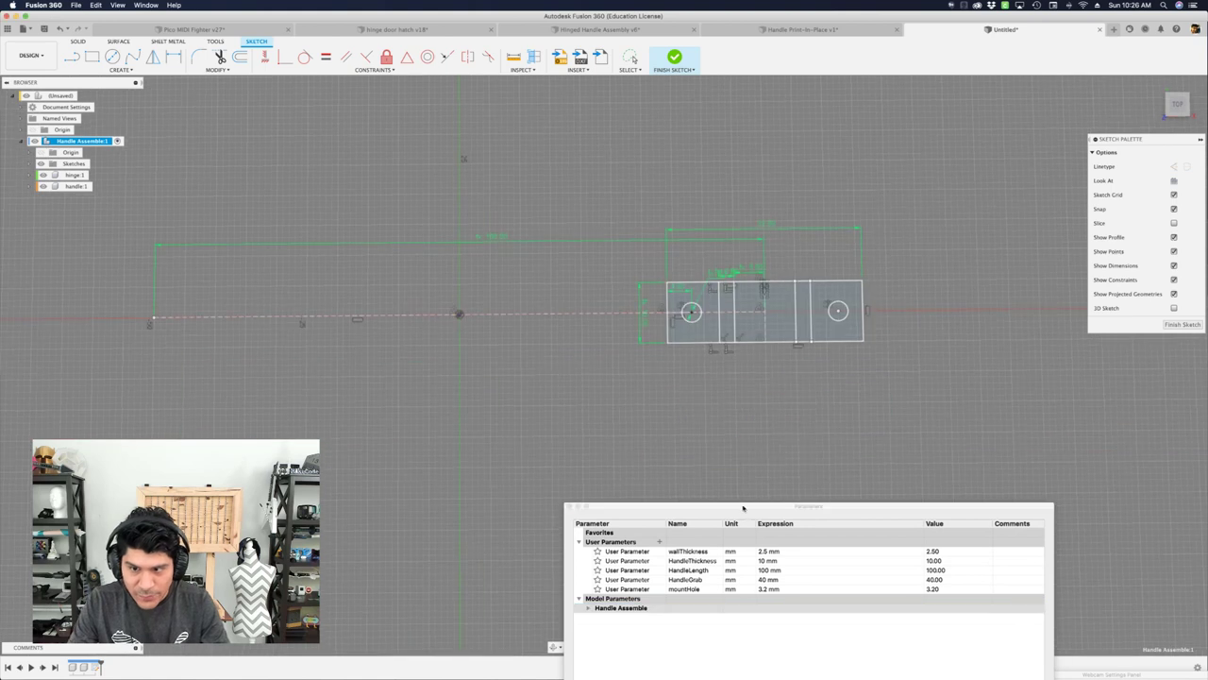
double_click(770, 571)
text(50)
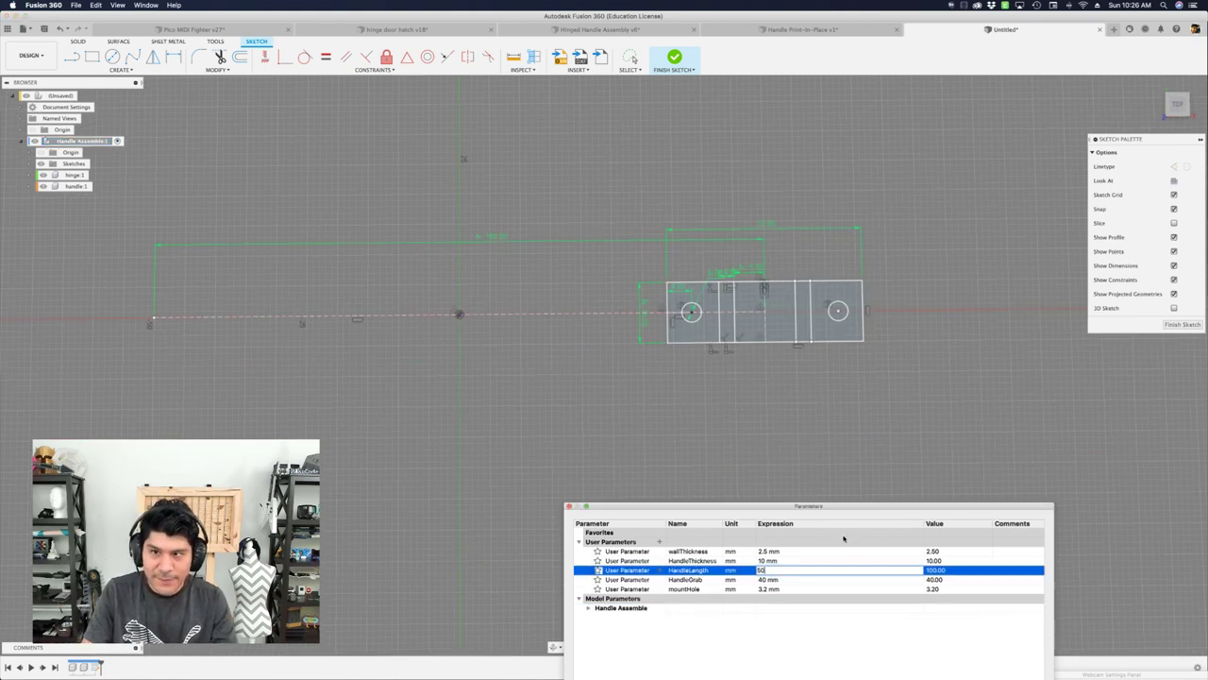
key(Return)
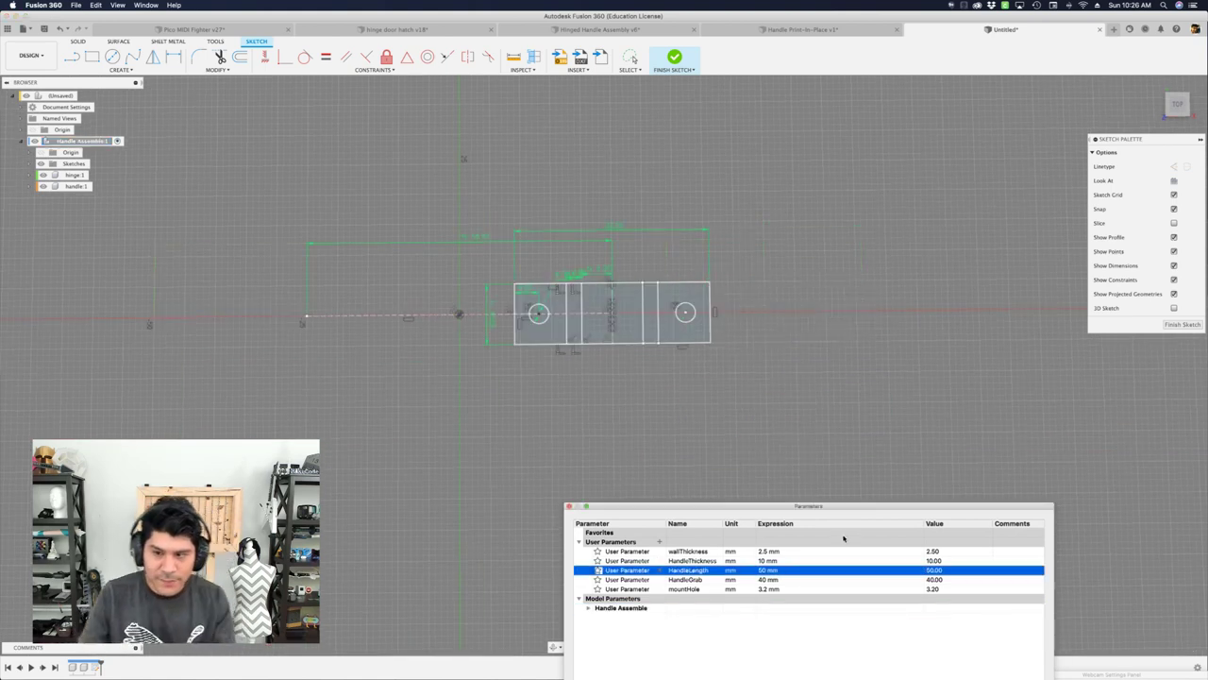
Restore the HandleLength user parameter to 100 mm and close the parameters.
double_click(769, 569)
text(100)
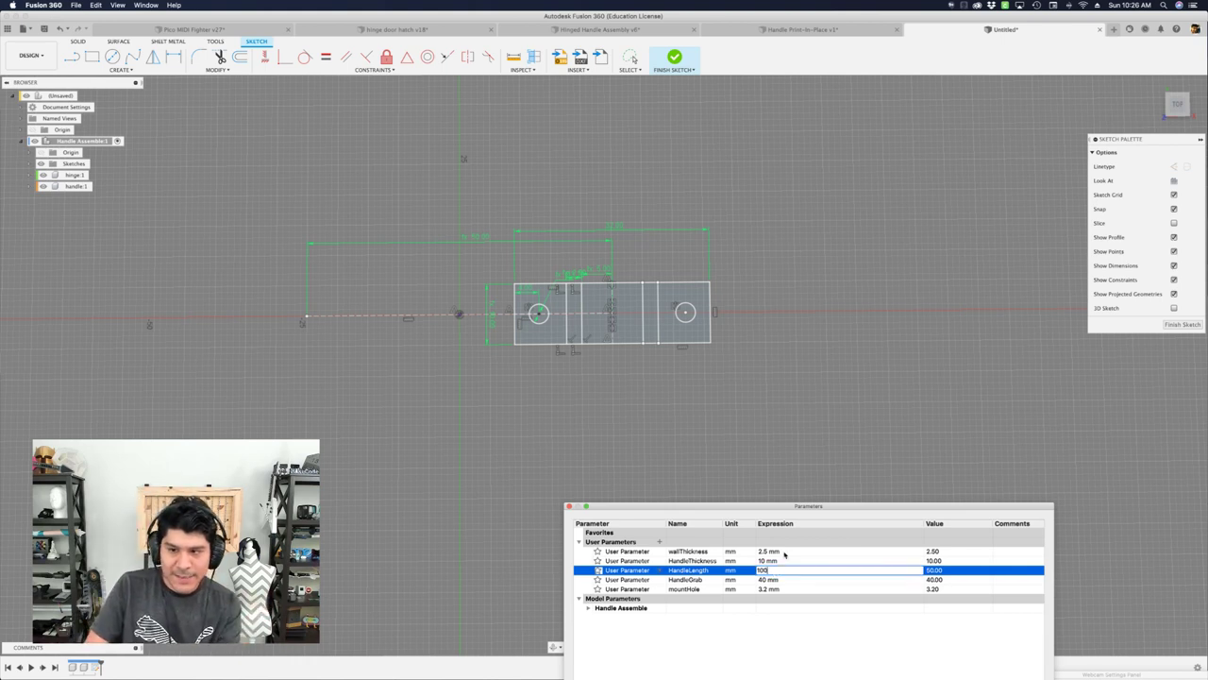
key(Return)
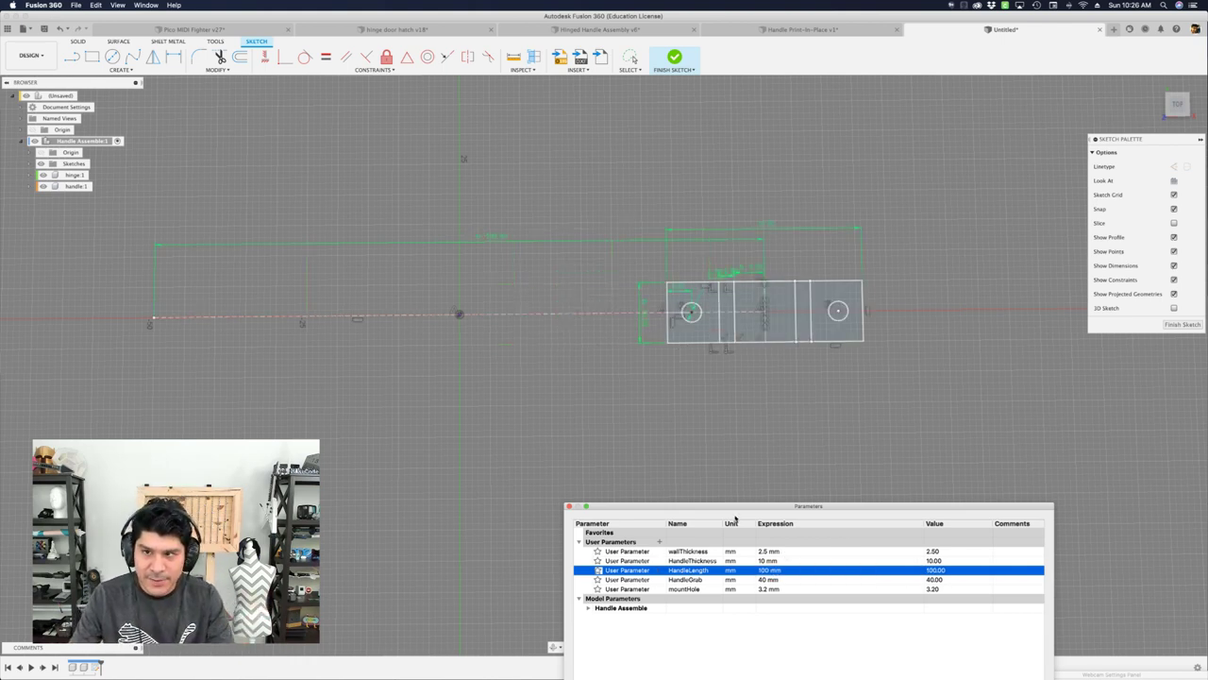
drag(863, 506, 863, 378)
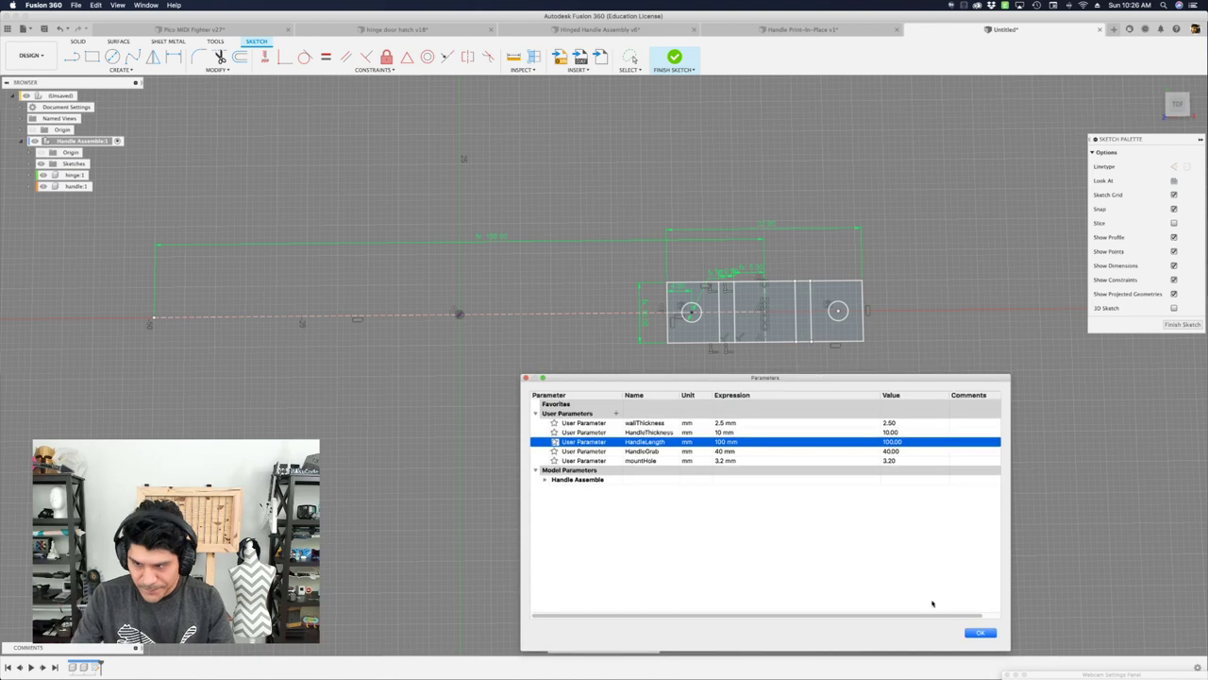
click(973, 634)
Move the wall thickness dimension farther above the plate, clear of the neighbouring handle thickness dimension.
scroll(769, 329, up, 3)
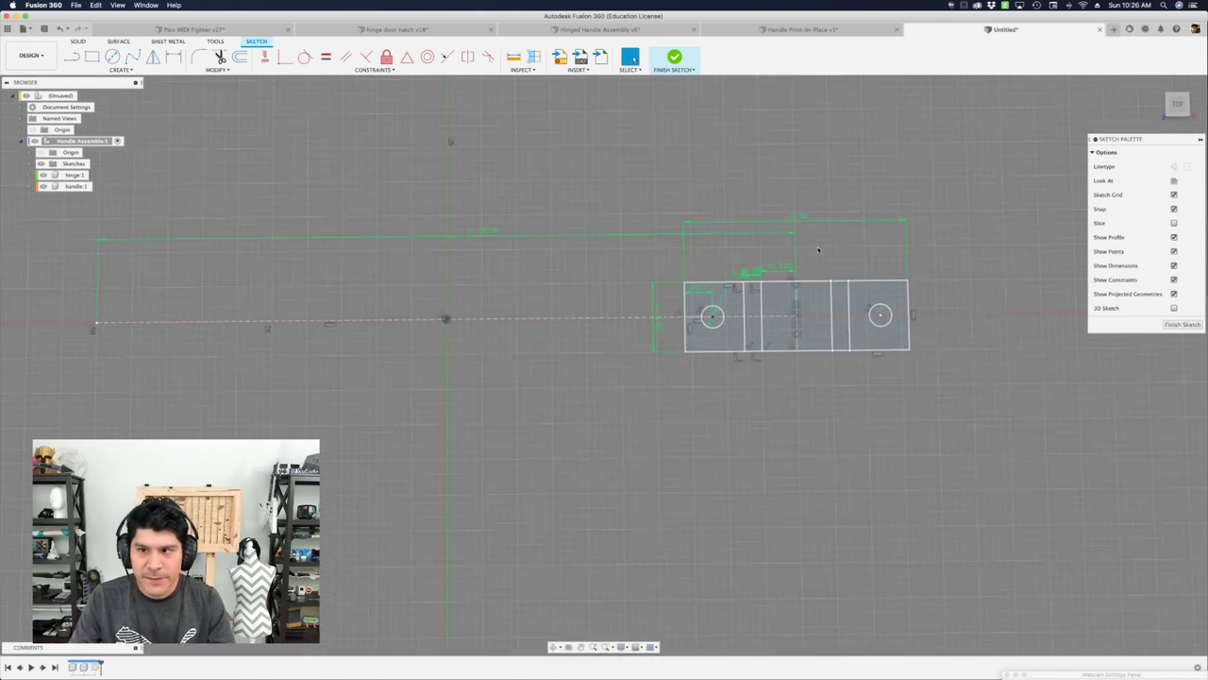
mouse_move(768, 329)
mouse_down()
mouse_move(774, 315)
mouse_move(709, 323)
mouse_move(738, 315)
mouse_move(738, 298)
mouse_up()
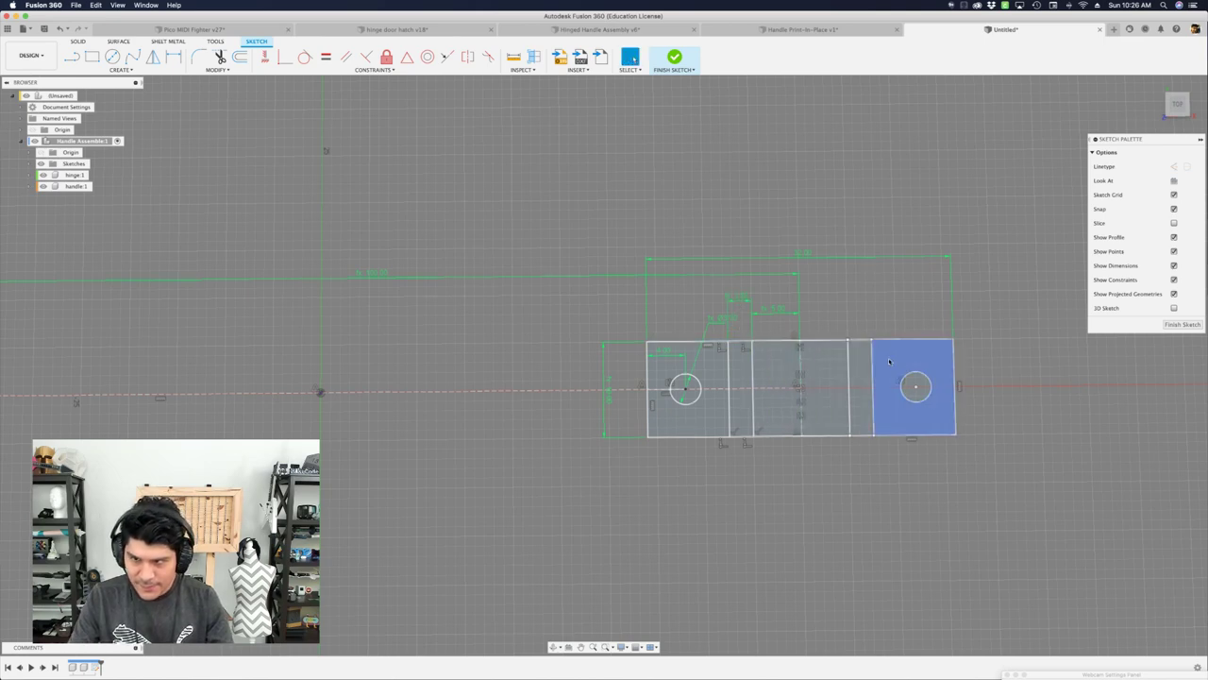
scroll(858, 349, down, 3)
scroll(849, 338, up, 4)
scroll(836, 312, down, 2)
scroll(836, 311, up, 2)
scroll(836, 312, down, 2)
scroll(837, 312, up, 3)
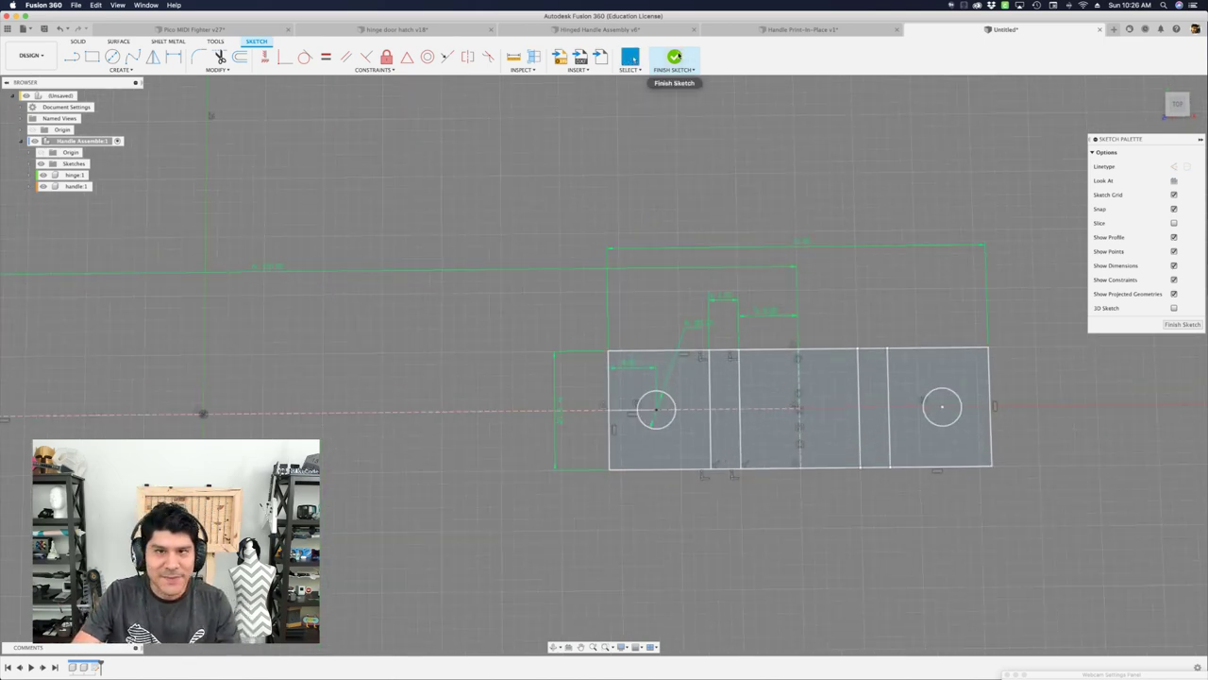
Finish the layout sketch and activate the hinge component.
click(675, 56)
scroll(719, 207, down, 3)
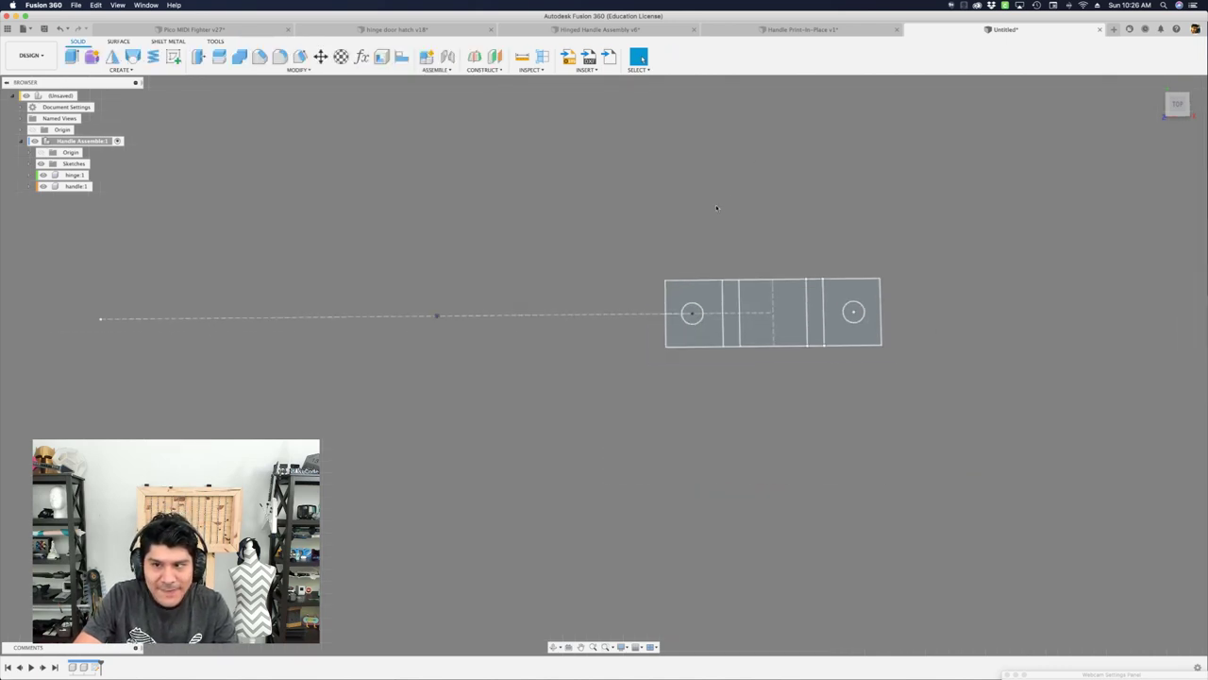
click(93, 176)
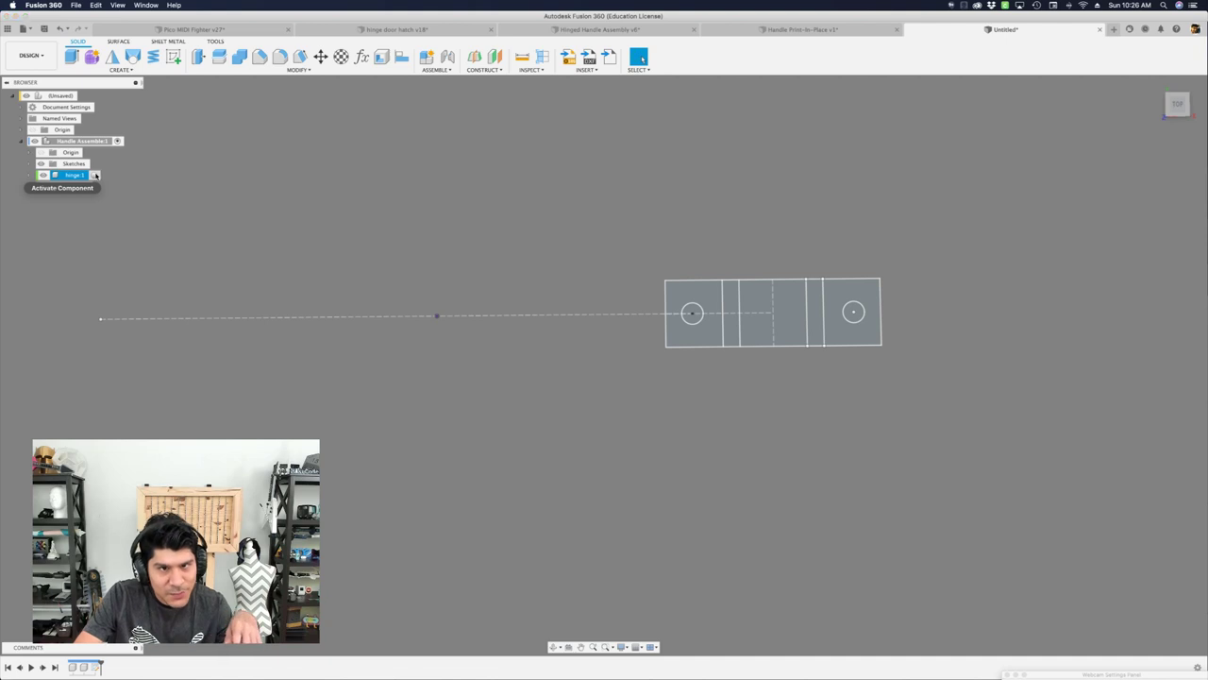
click(95, 175)
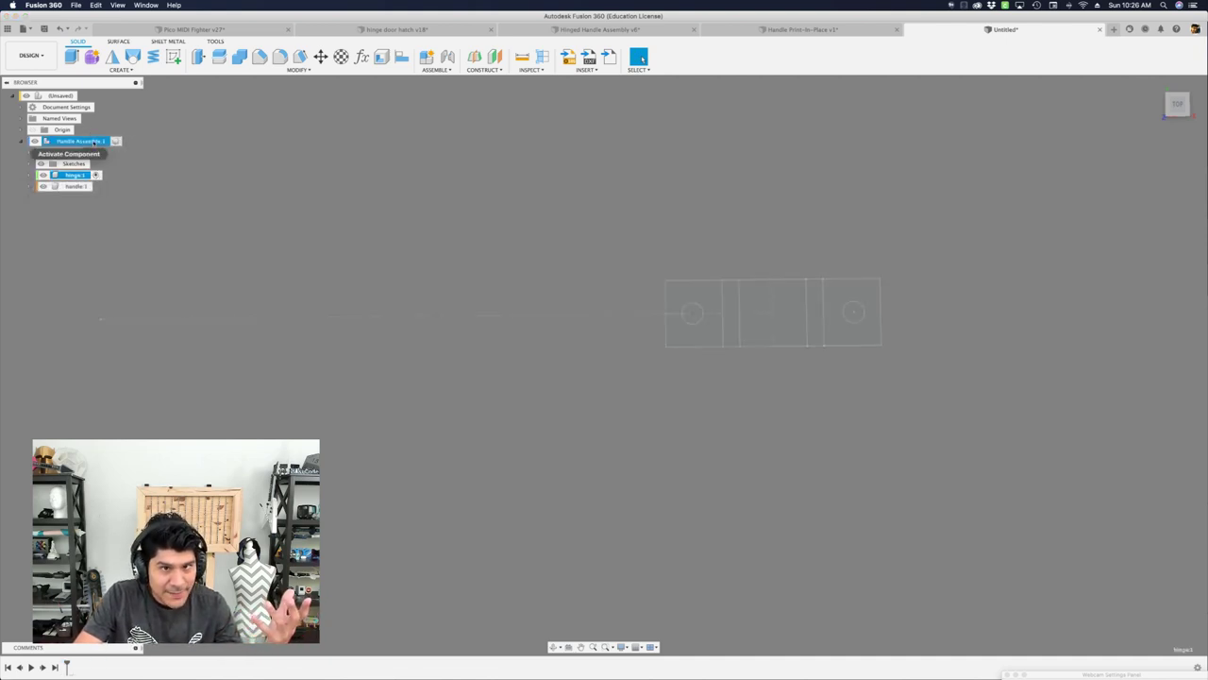
Extrude the five hinge plate profiles, leaving out the mount holes, by the wallThickness parameter as a new body.
scroll(694, 342, up, 2)
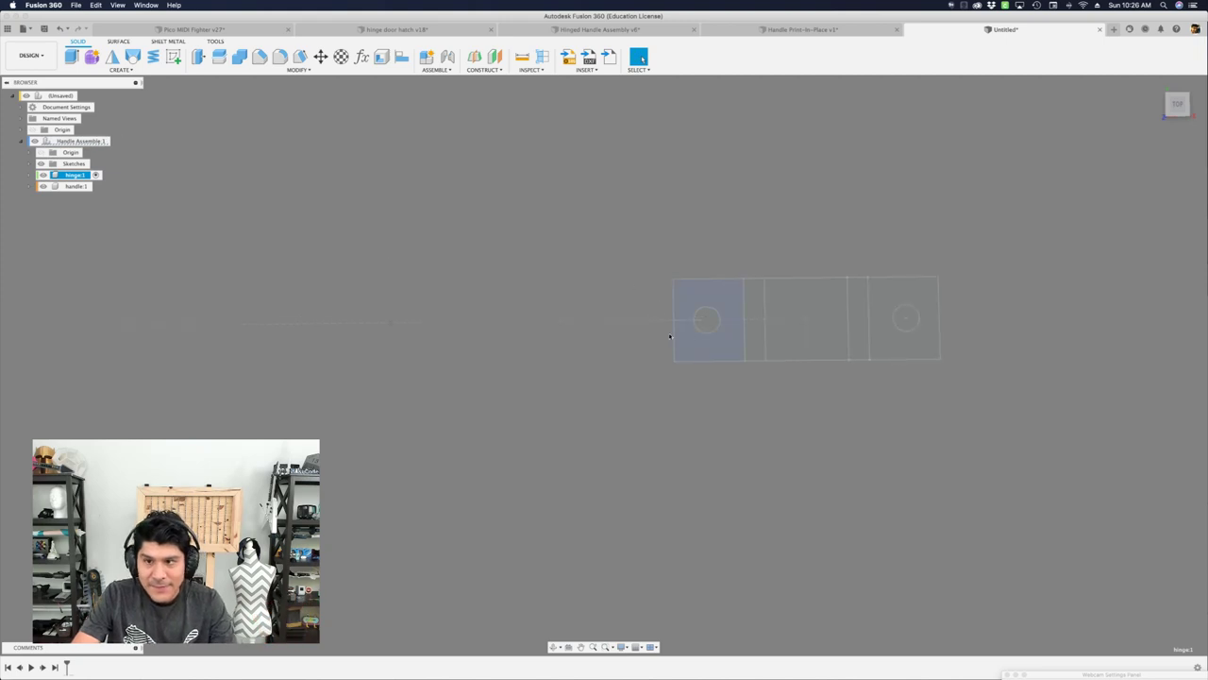
click(33, 165)
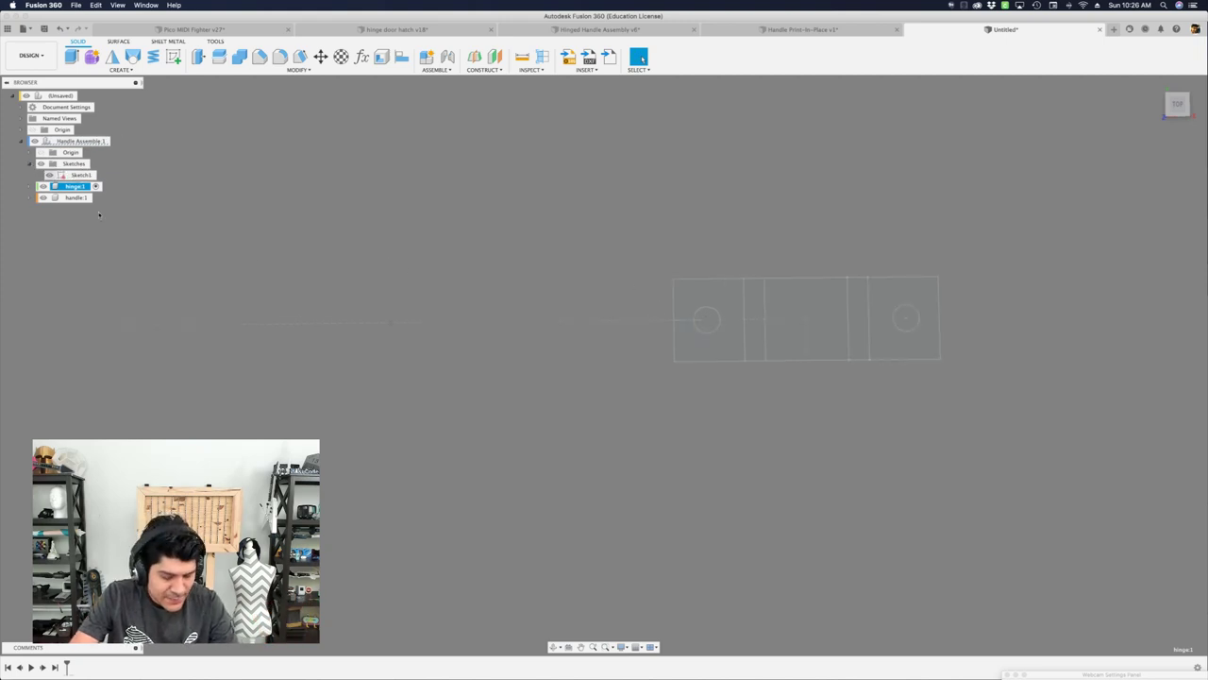
click(712, 304)
scroll(750, 293, up, 3)
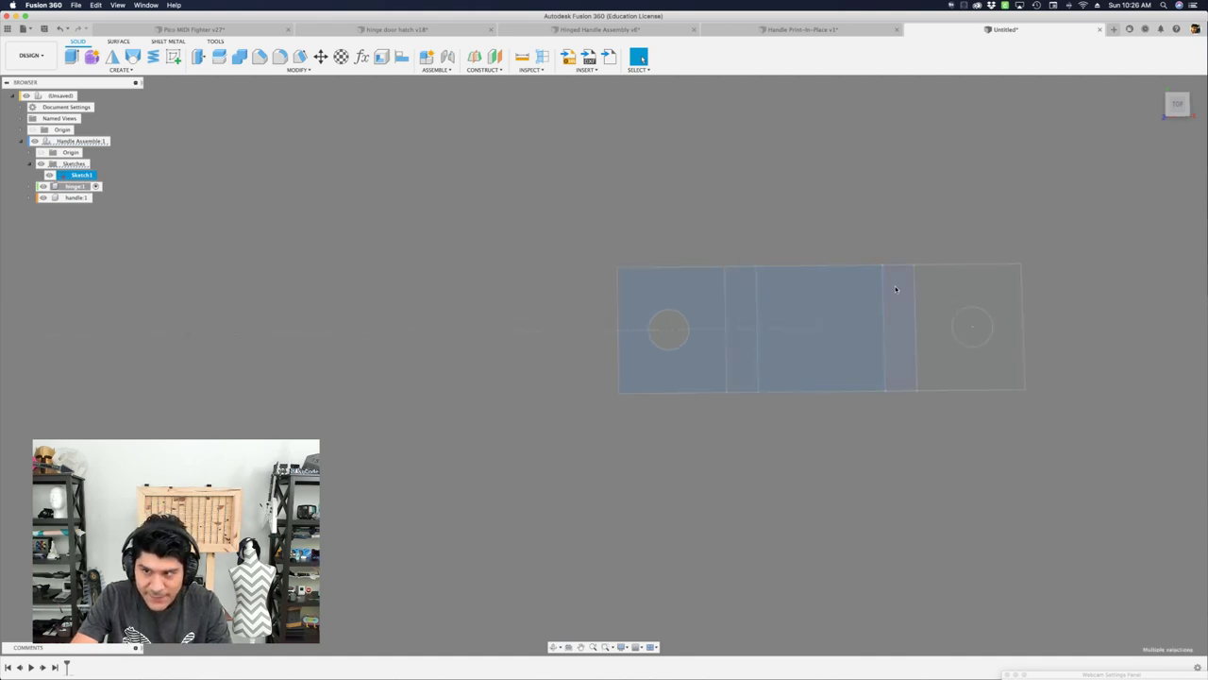
scroll(650, 248, down, 2)
mouse_move(728, 440)
shift+middle_down()
mouse_move(698, 397)
mouse_move(727, 388)
shift+middle_up()
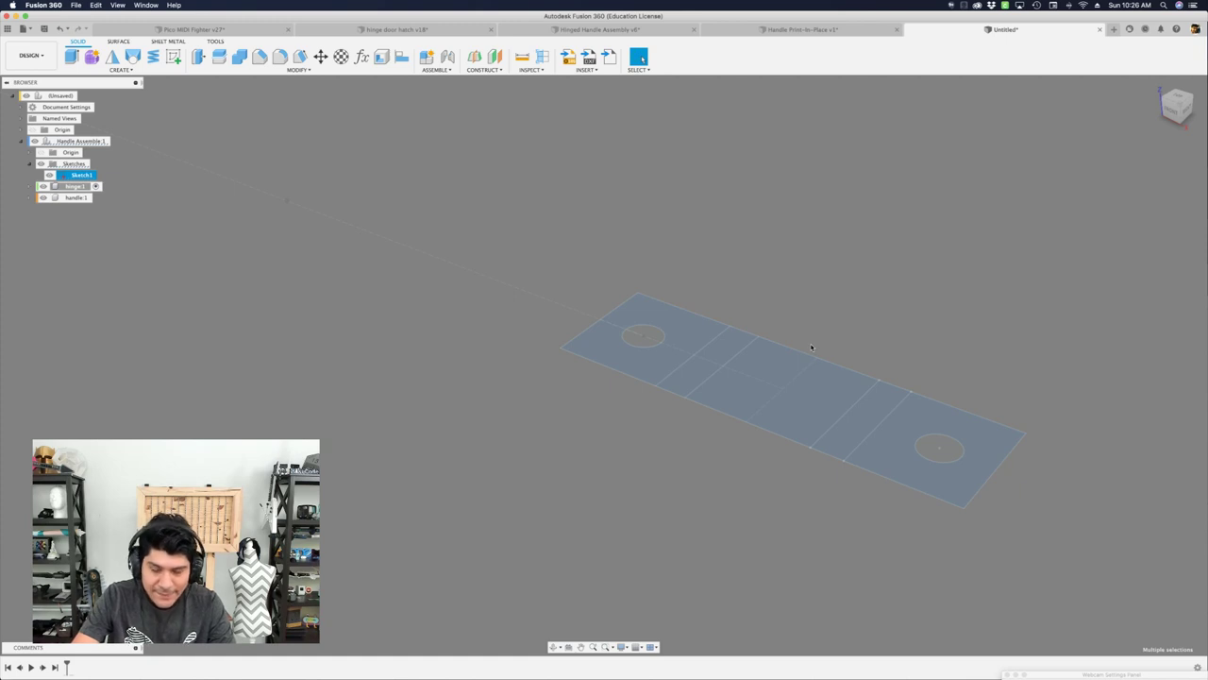
key(e)
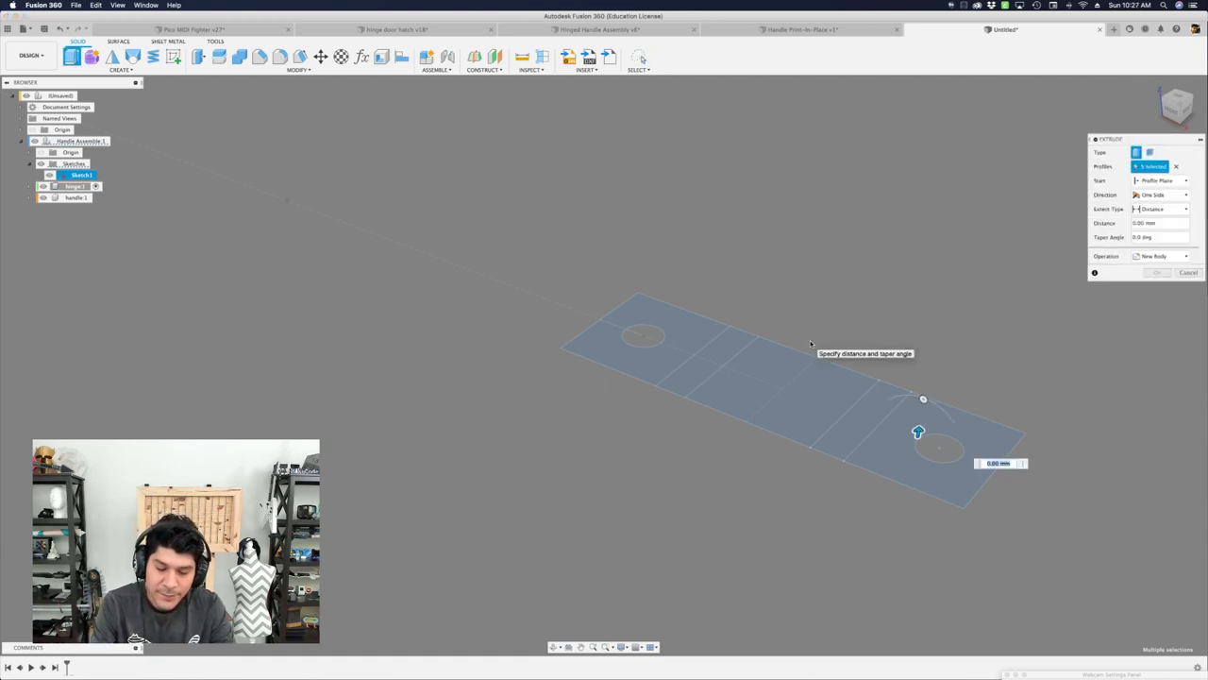
text(wallThickness)
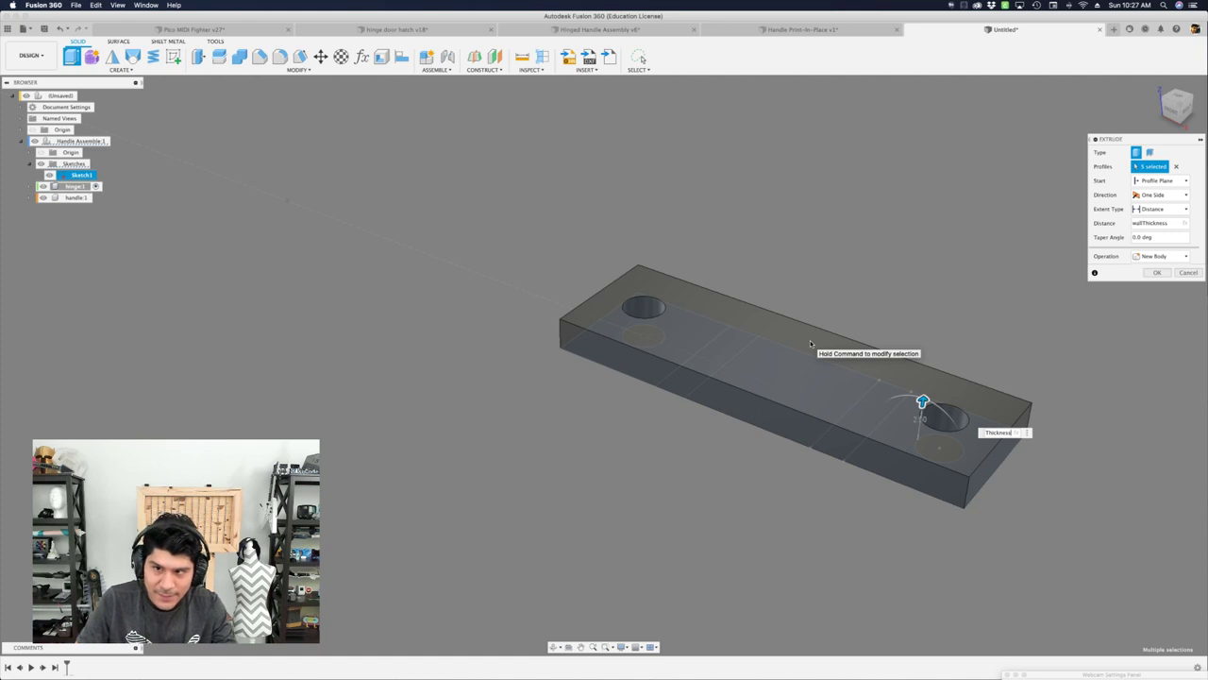
key(Return)
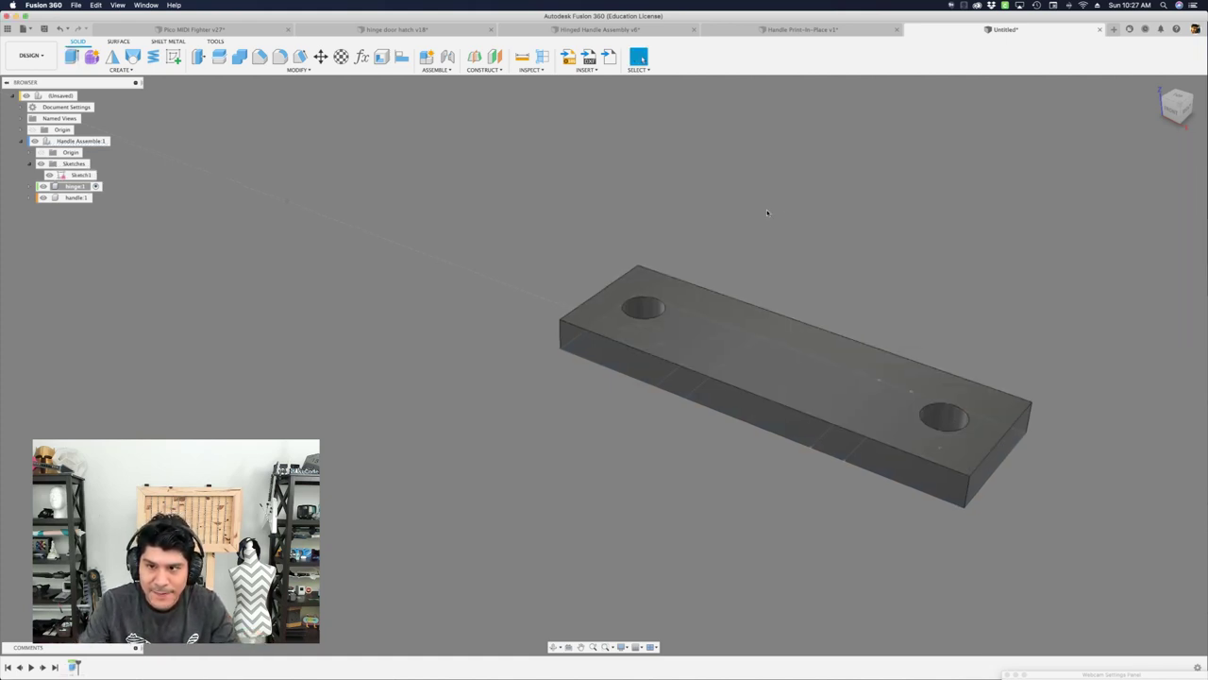
Select the two narrow wall profiles on the underside of the plate and extrude them upward by the HandleThickness parameter.
shift+scroll(780, 216, up, 5)
scroll(716, 336, up, 3)
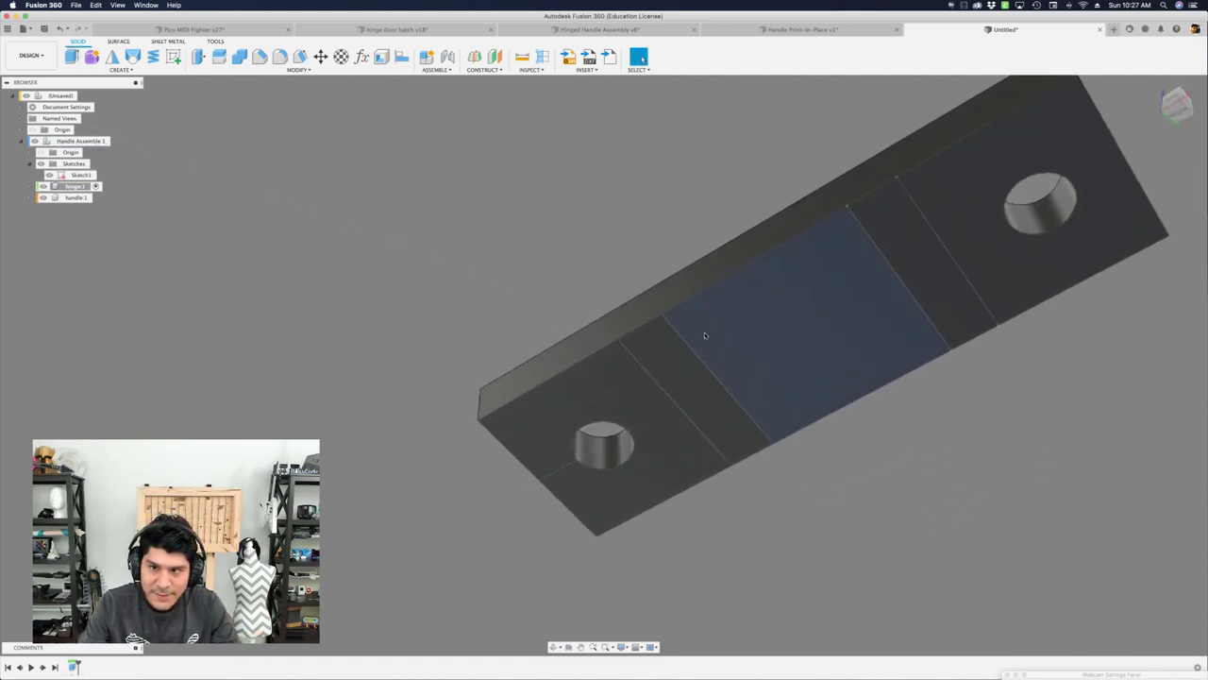
click(684, 373)
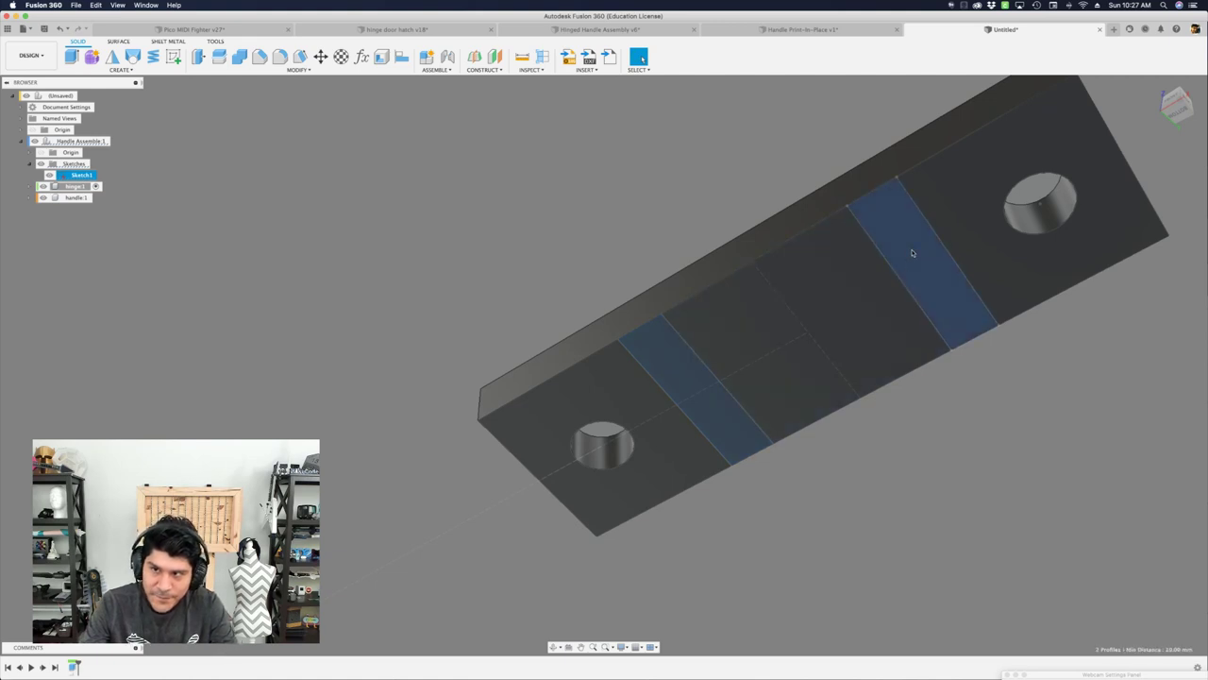
shift+scroll(673, 245, up, 5)
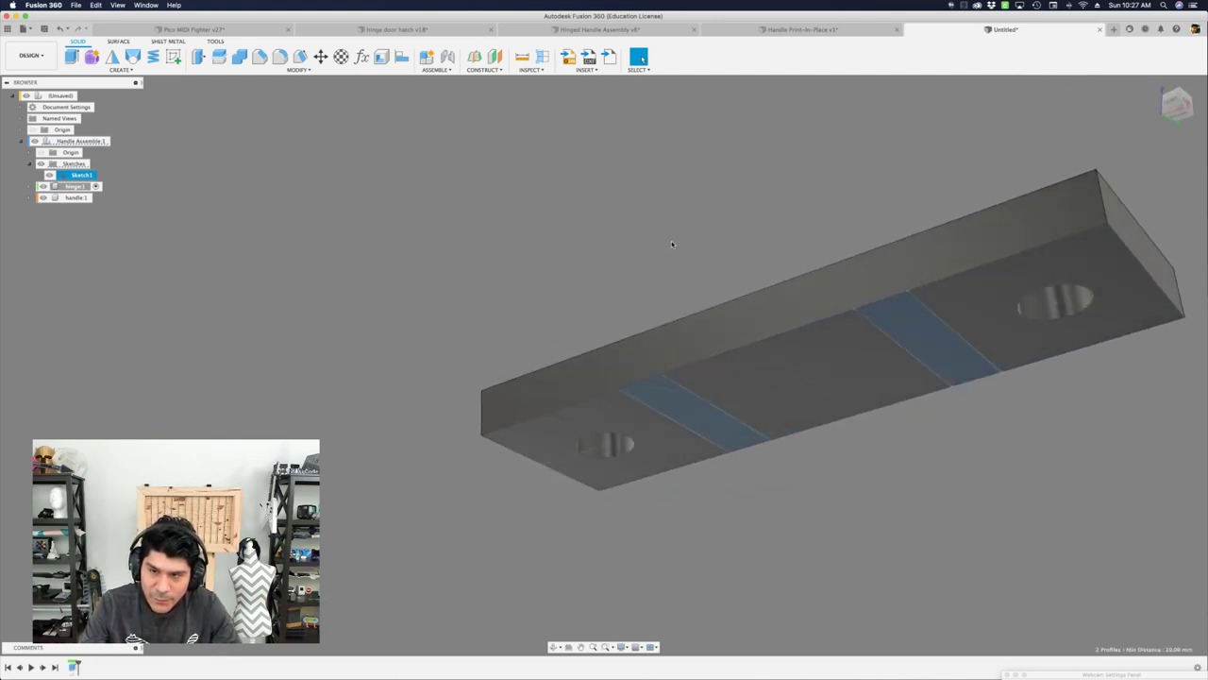
shift+scroll(672, 244, down, 5)
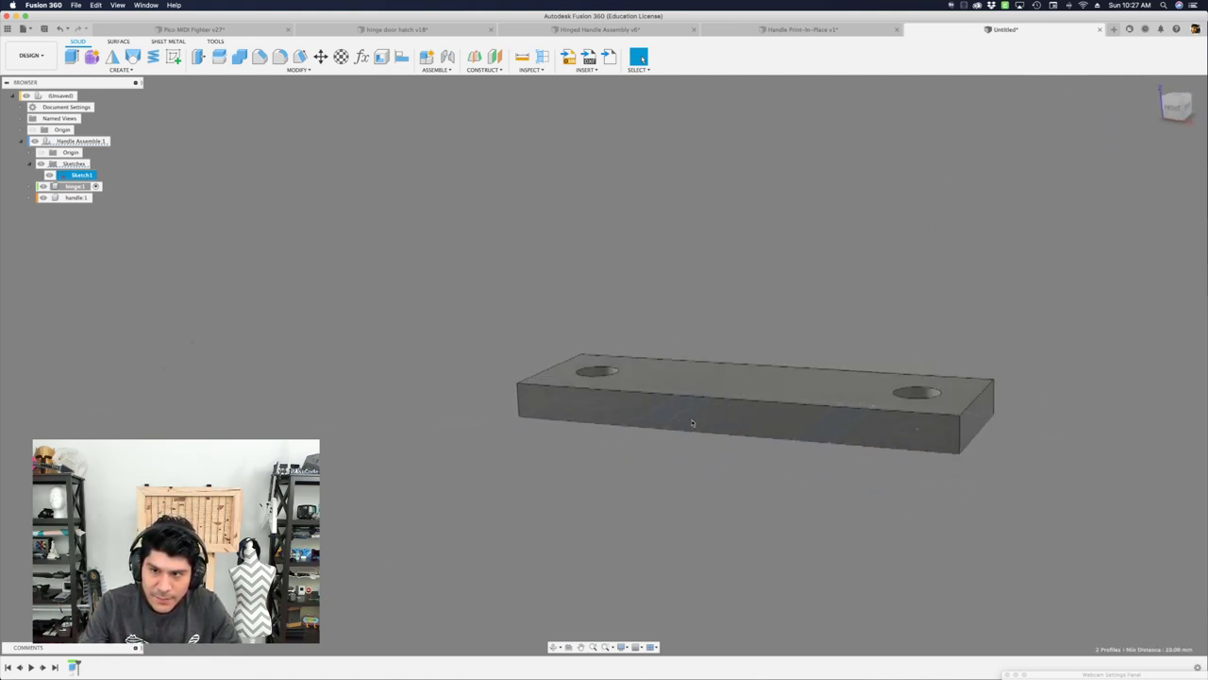
shift+scroll(676, 420, up, 5)
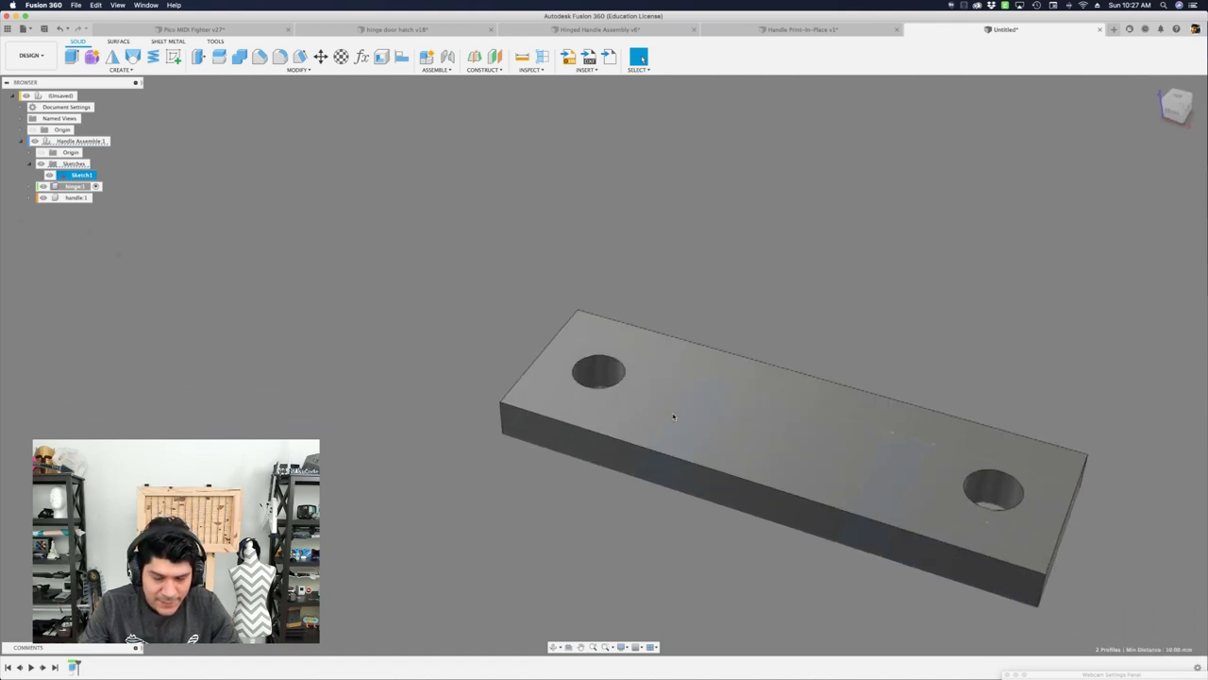
key(e)
scroll(712, 348, down, 3)
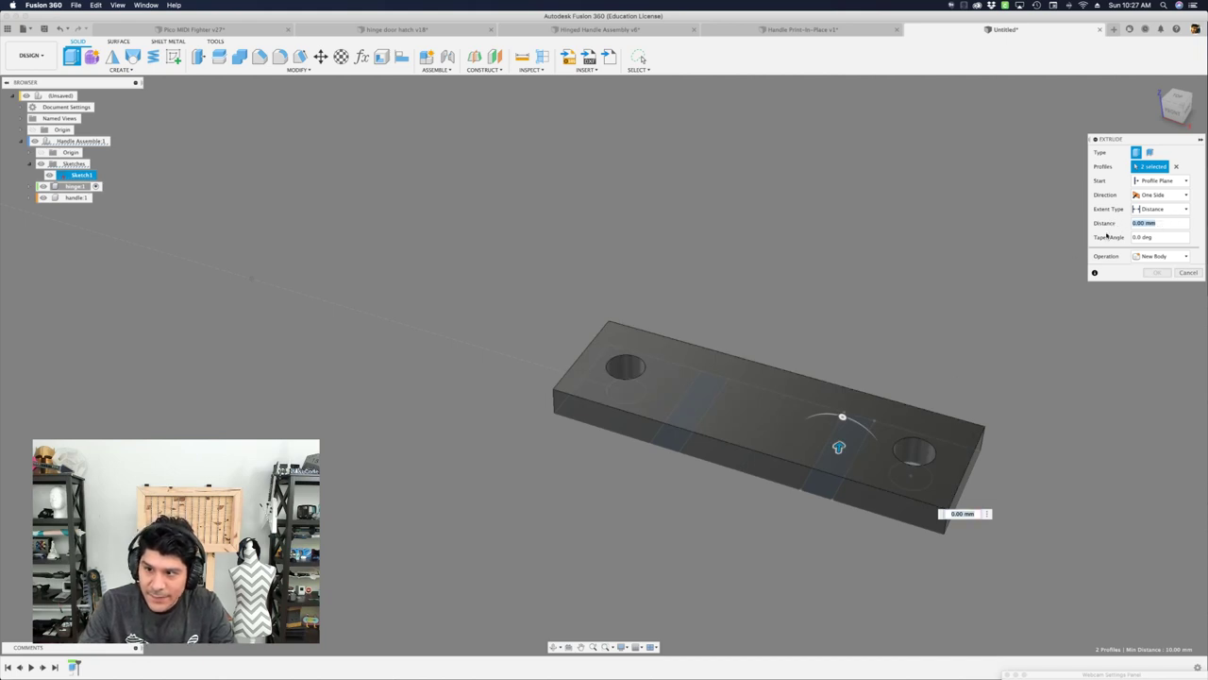
text(ha)
key(Down)
key(Down)
key(Return)
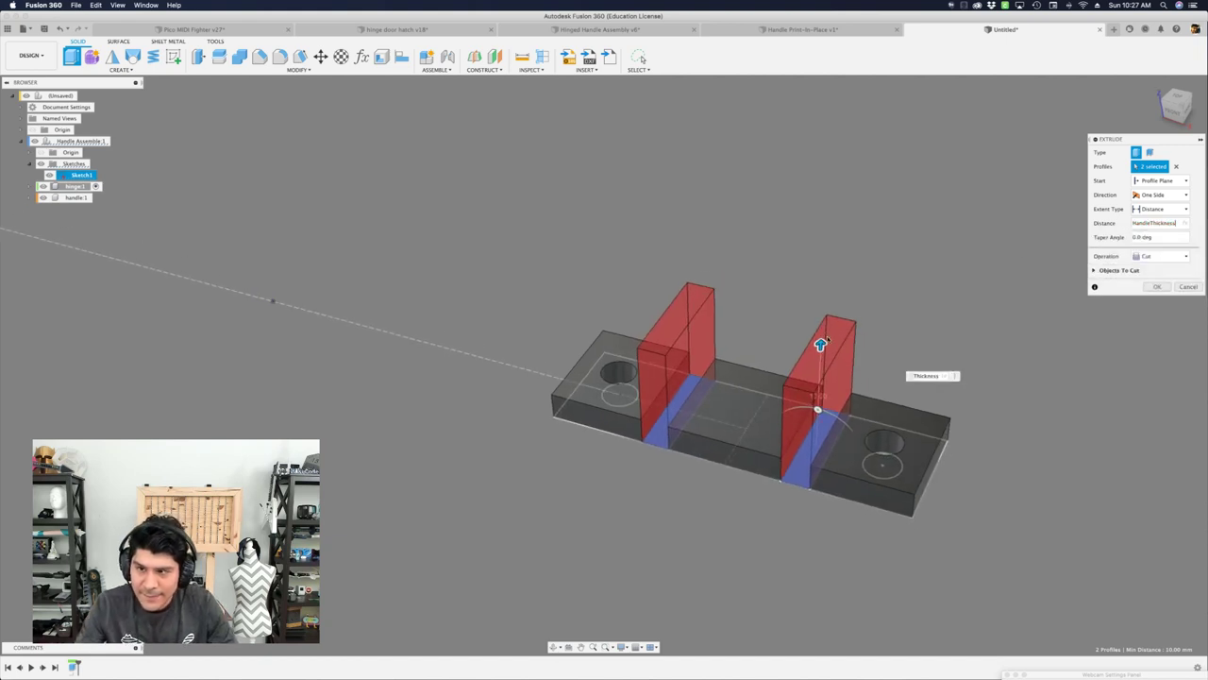
Set the wall extrusion's operation to Join and complete it, merging both walls with the hinge plate.
scroll(793, 450, up, 3)
shift+middle_drag(793, 449, 753, 387)
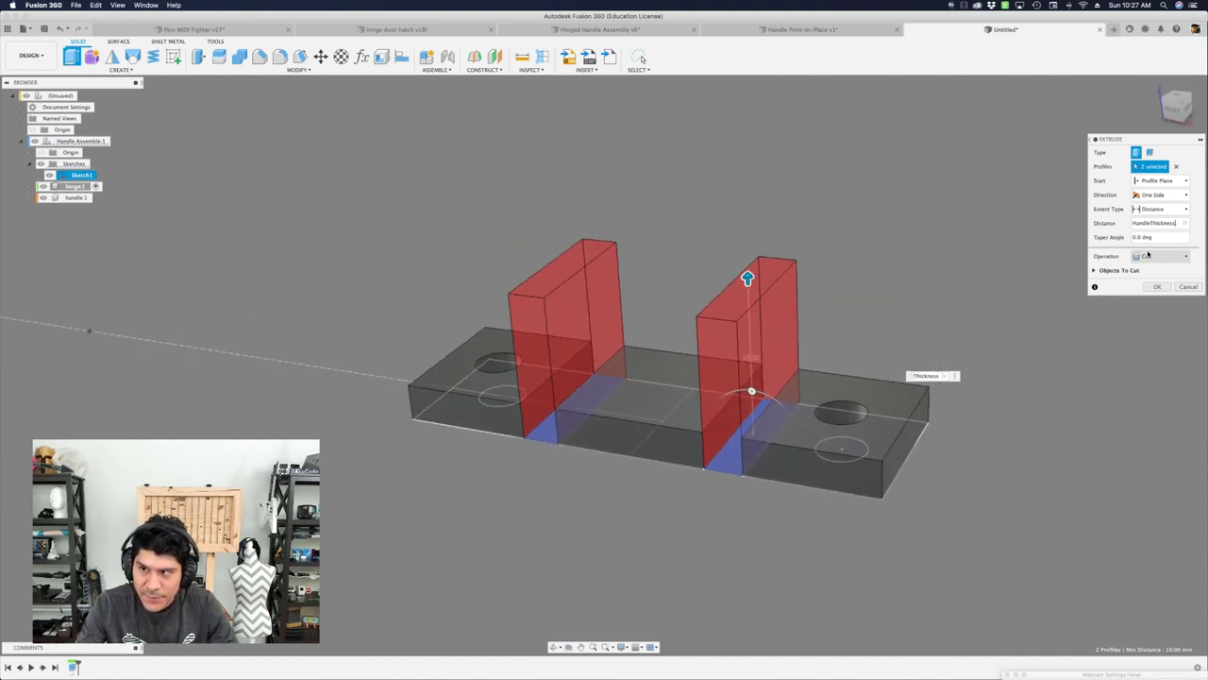
click(1153, 256)
click(1153, 270)
shift+middle_drag(746, 311, 694, 309)
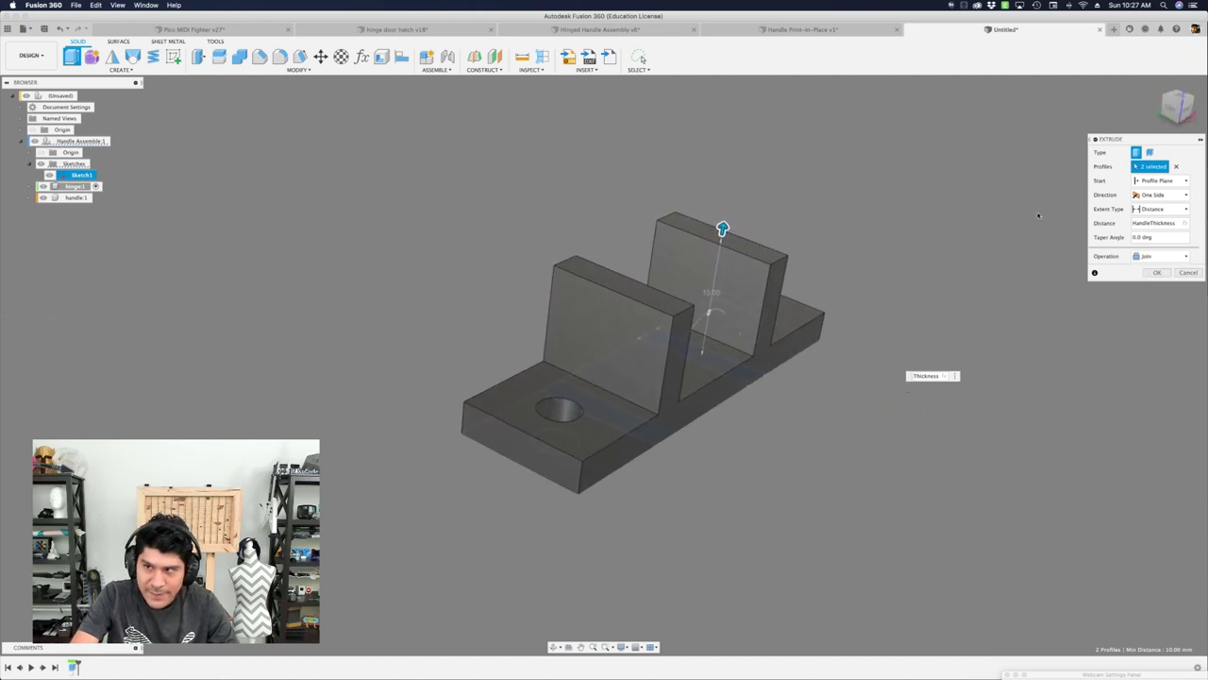
shift+middle_drag(1017, 235, 1005, 237)
key(Return)
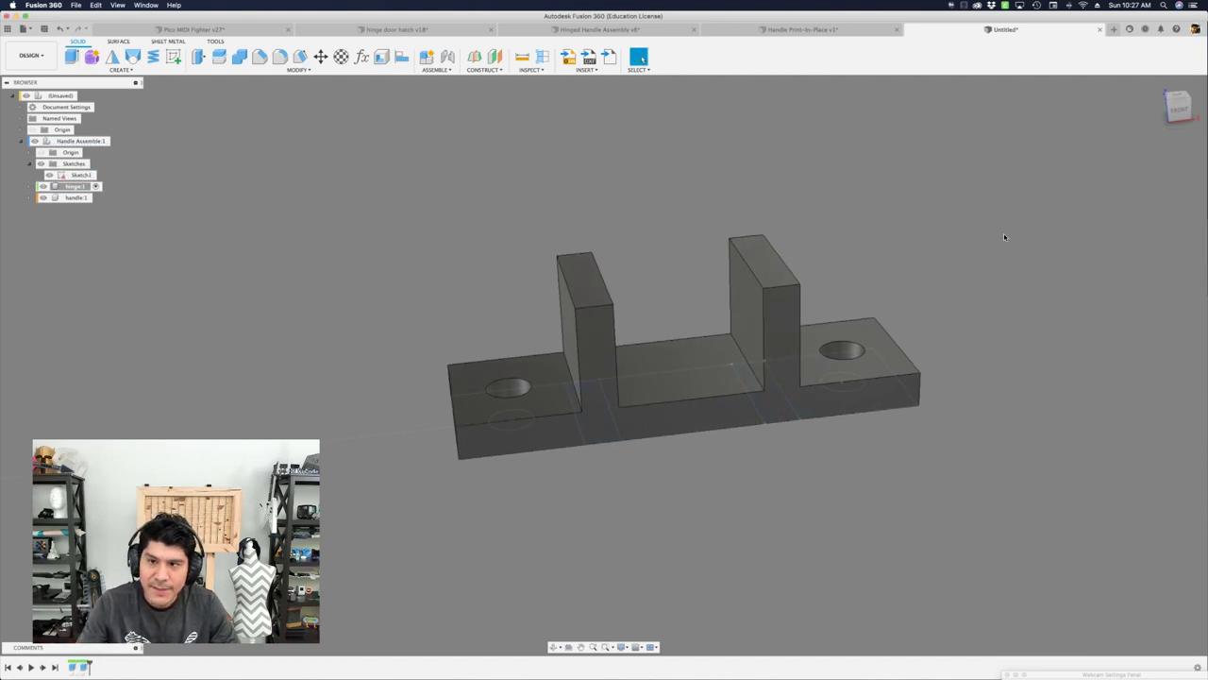
Edit the base plate extrusion to remove the middle profile between the two walls.
shift+middle_drag(836, 281, 830, 286)
shift+middle_drag(655, 377, 679, 321)
click(676, 346)
click(680, 321)
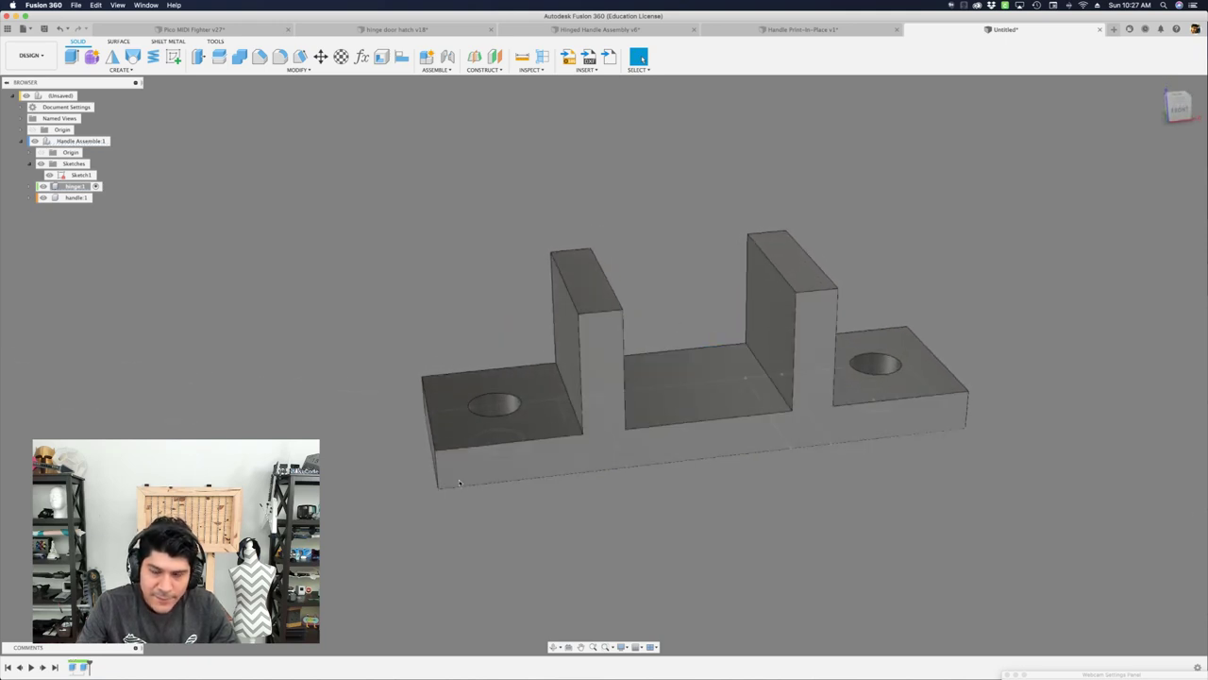
double_click(79, 667)
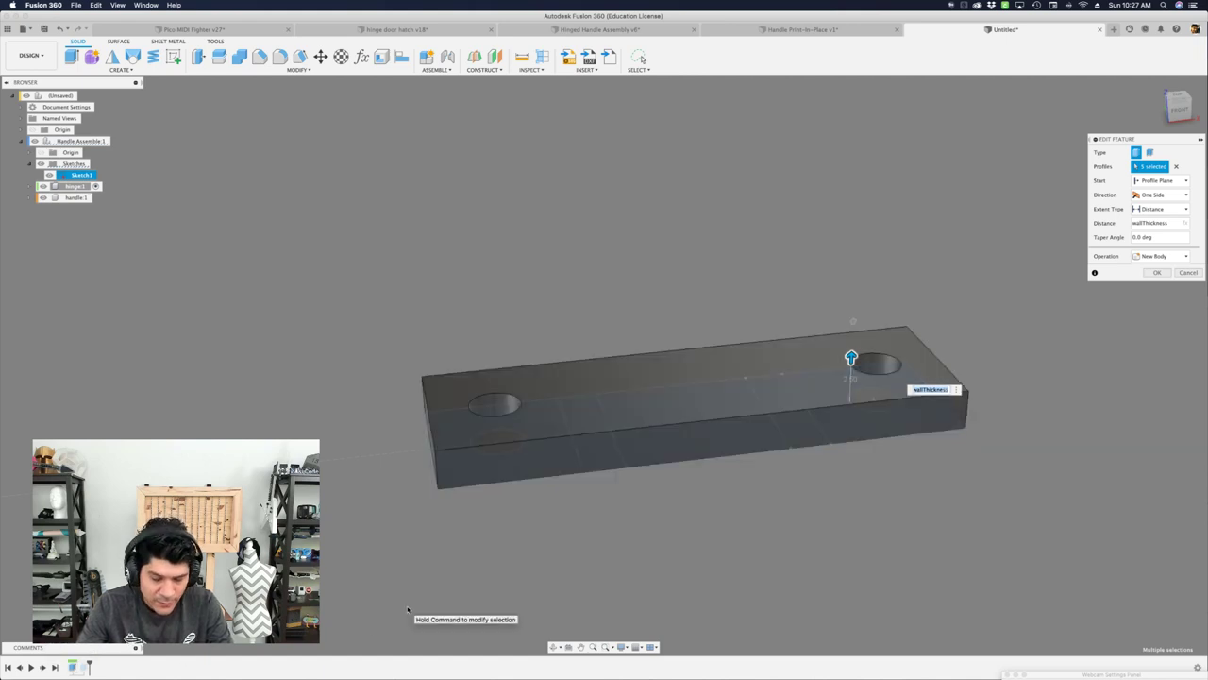
super+click(694, 430)
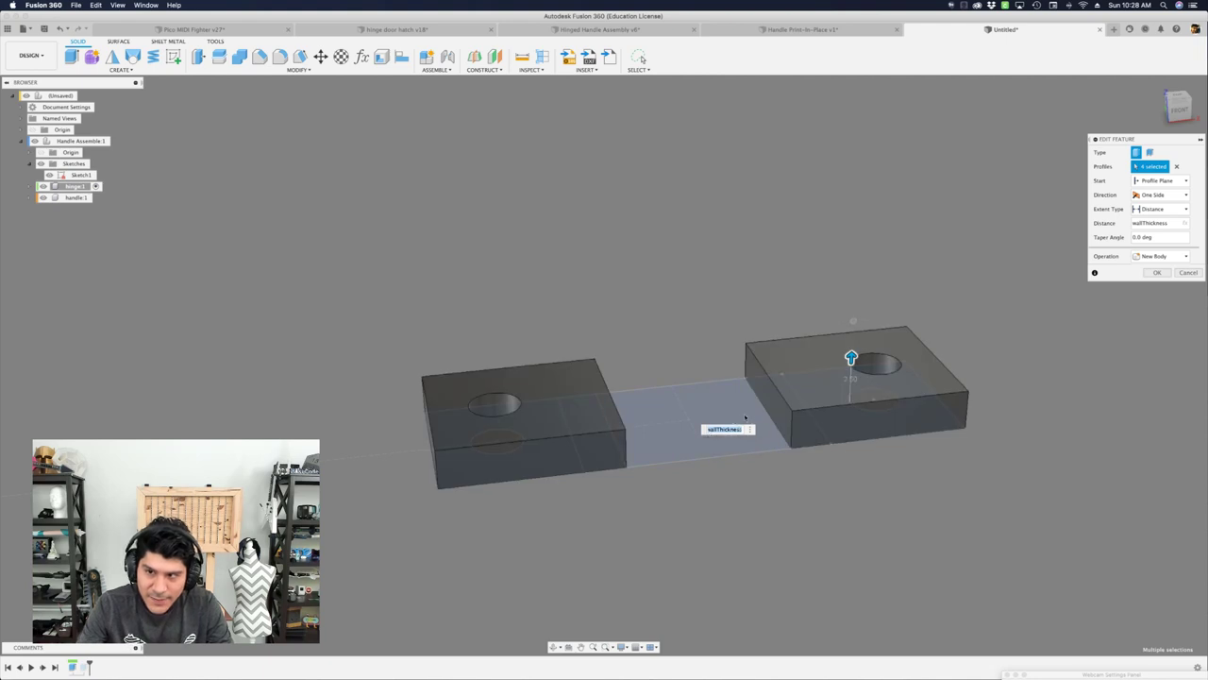
key(Return)
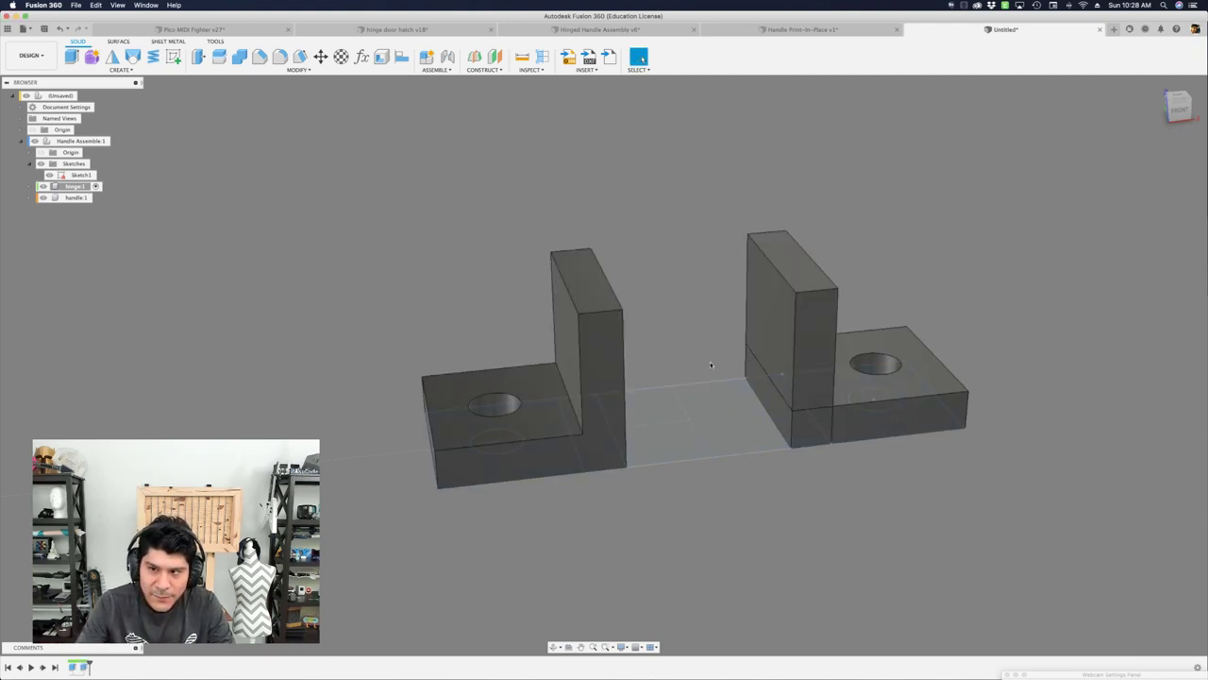
Reopen the wall extrusion and reapply it with Join so each wall merges with its own mounting plate.
double_click(83, 666)
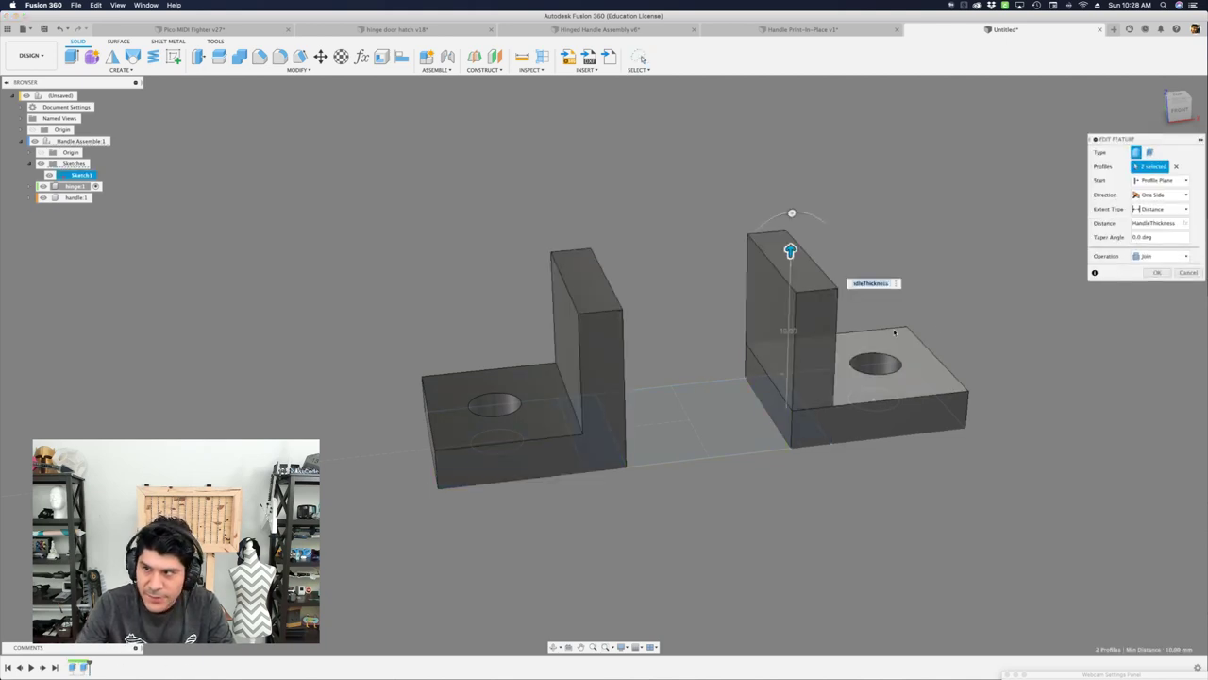
click(1154, 272)
click(773, 355)
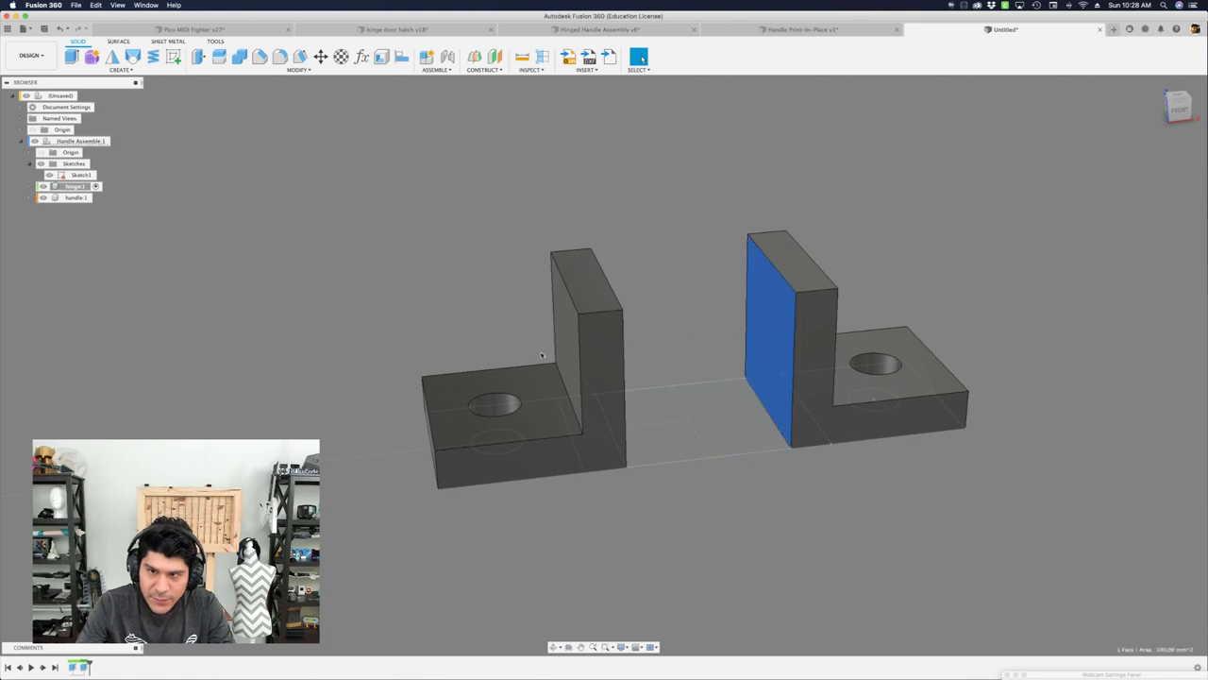
click(571, 274)
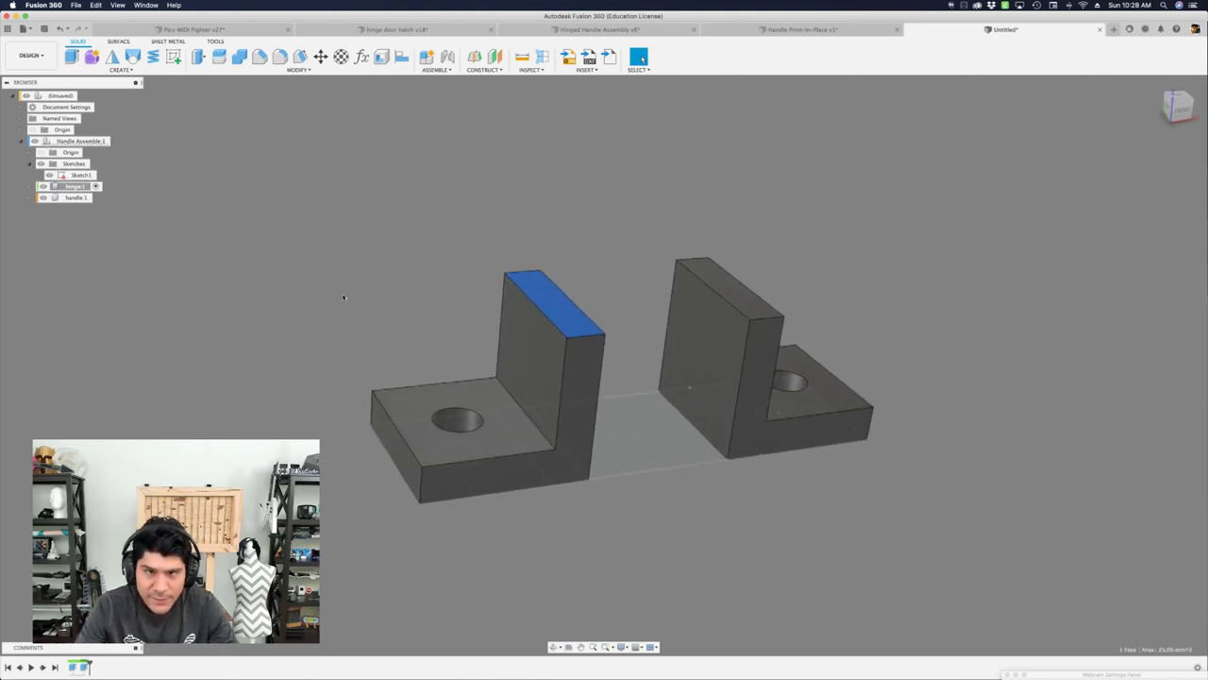
Expand the hinge component's bodies and check how many separate bodies it contains.
click(31, 187)
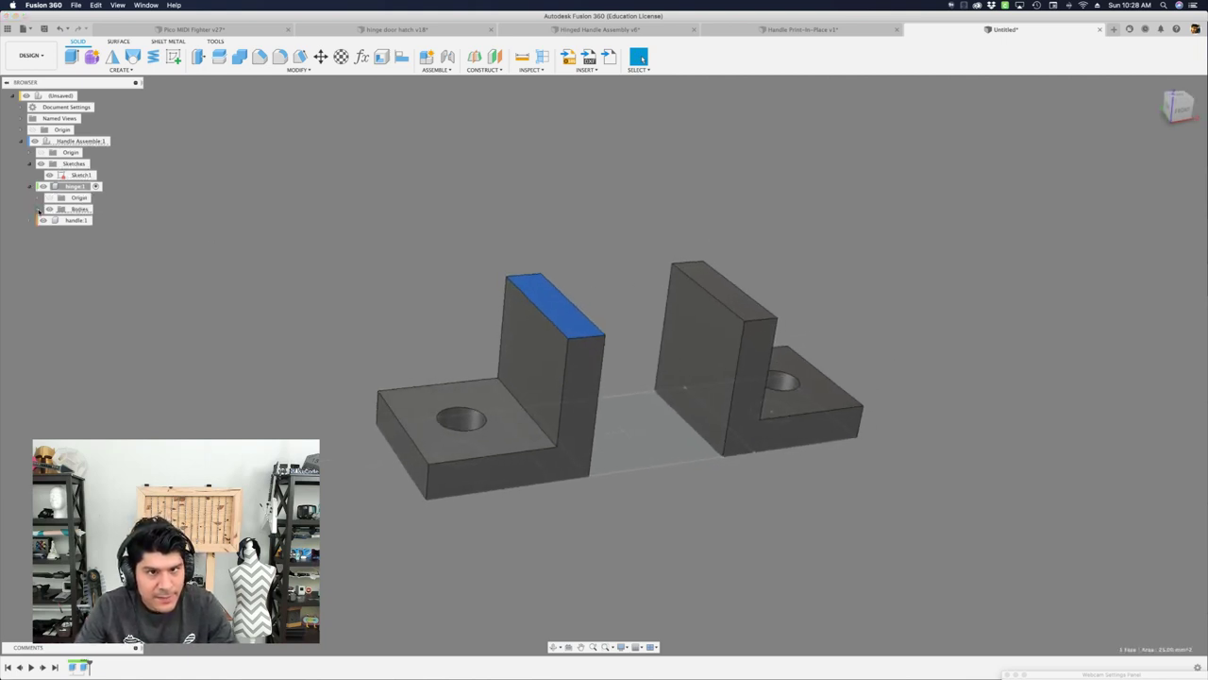
click(38, 209)
click(87, 220)
click(244, 235)
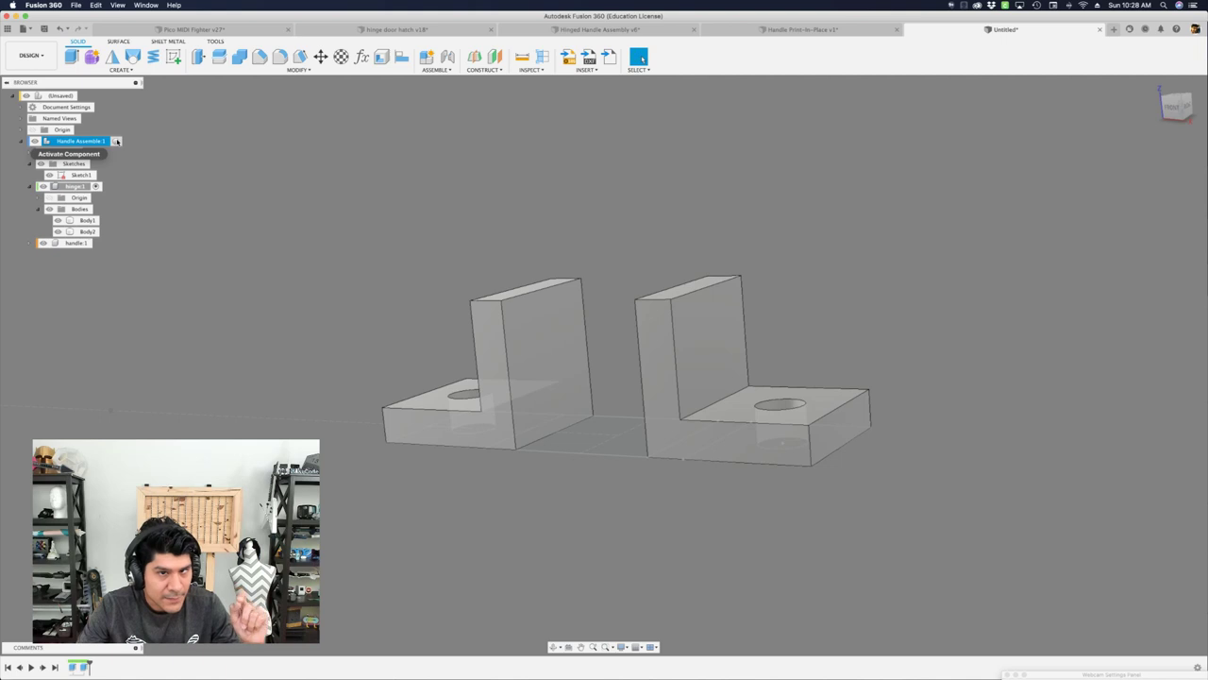
Activate the Handle Assemble component and rename its layout sketch as hinge base.
click(116, 141)
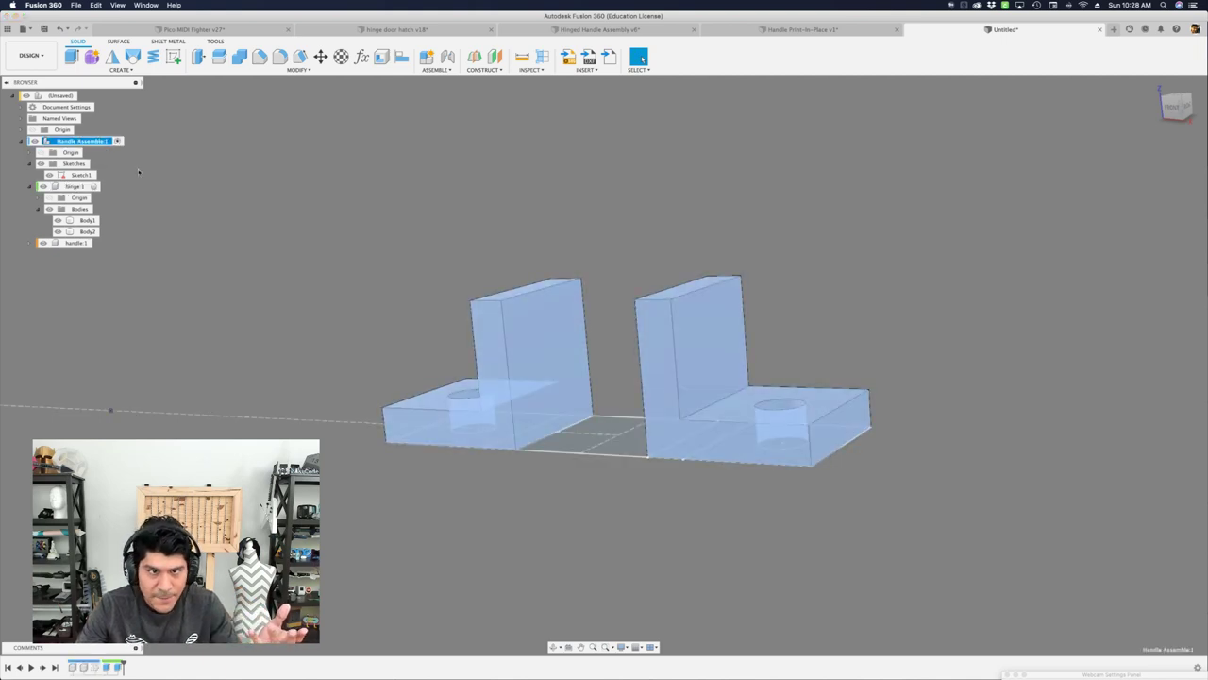
click(83, 174)
click(85, 176)
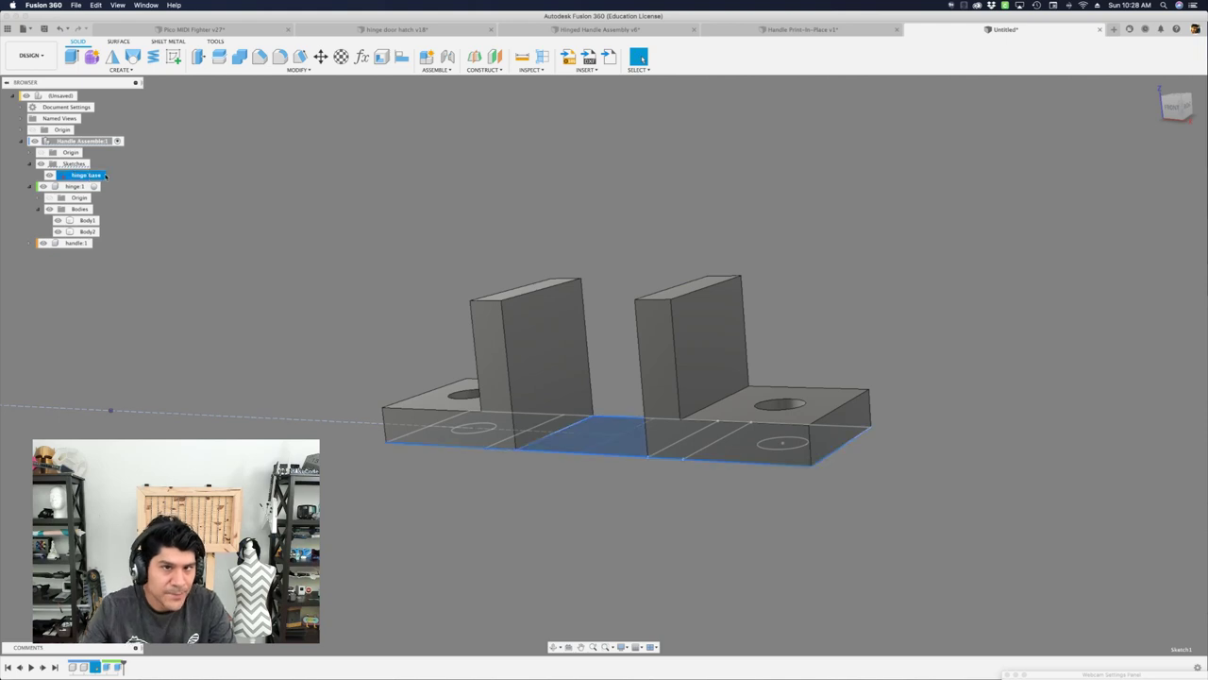
key(Return)
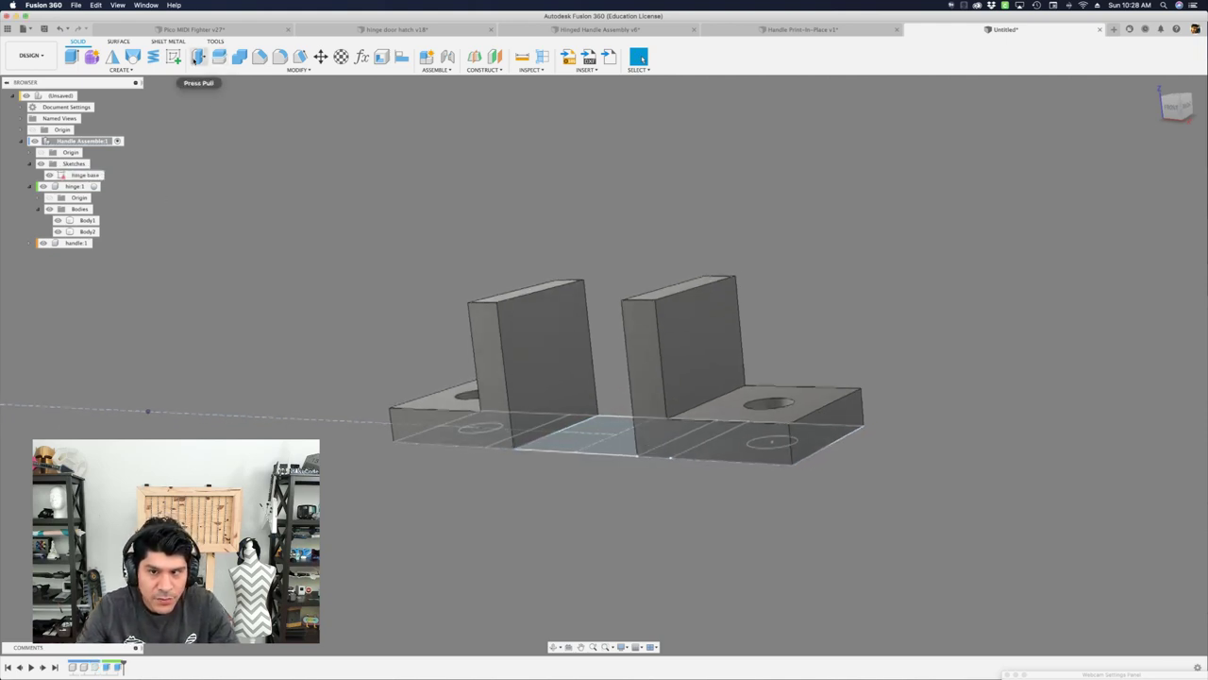
Start a new sketch on the vertical origin plane parallel to the walls, hide the hinge base sketch and view it from the right.
click(174, 58)
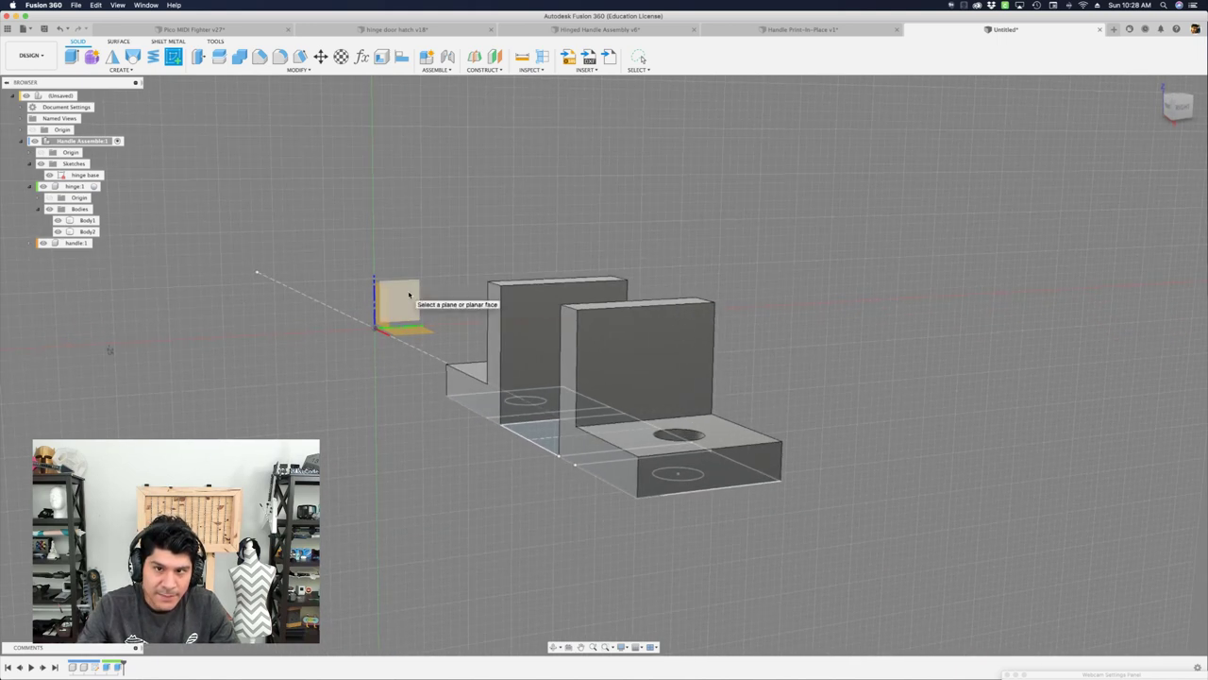
click(410, 294)
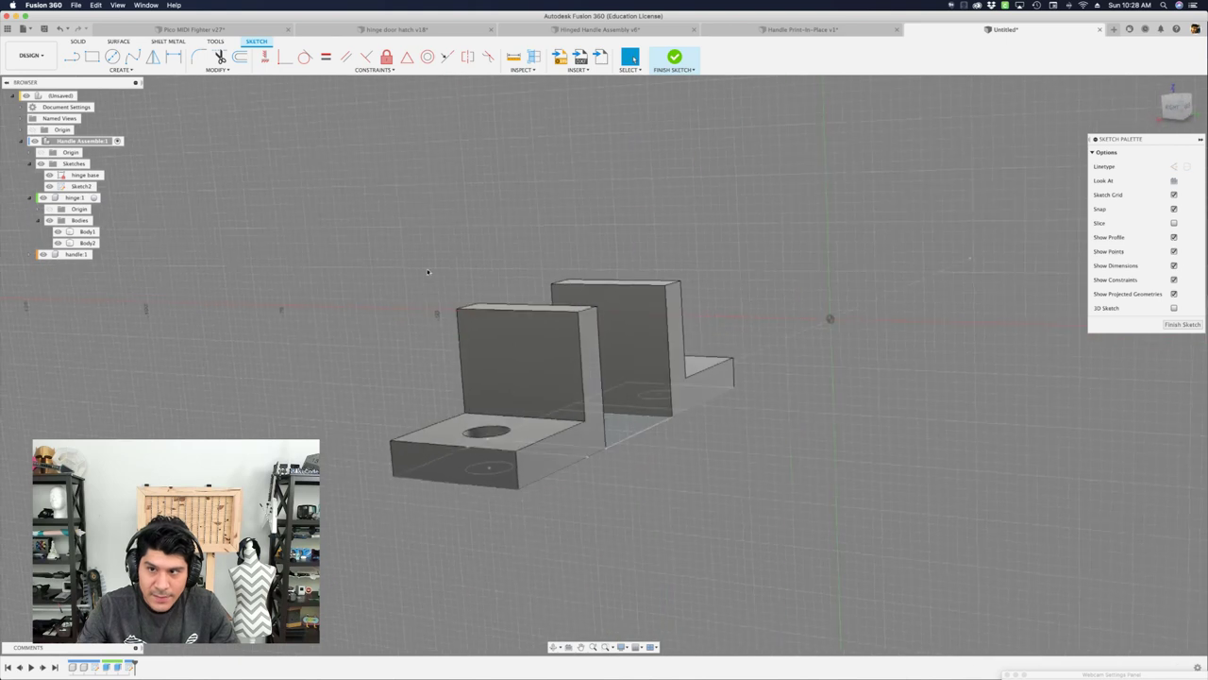
click(50, 175)
click(50, 175)
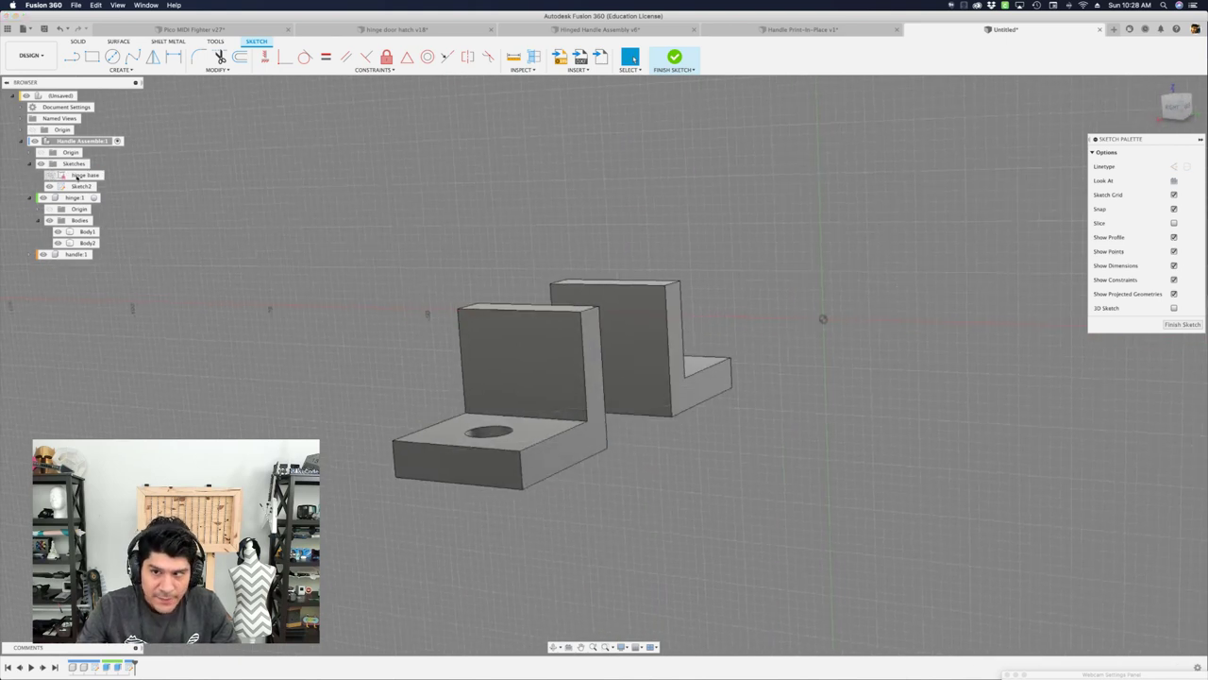
click(1177, 109)
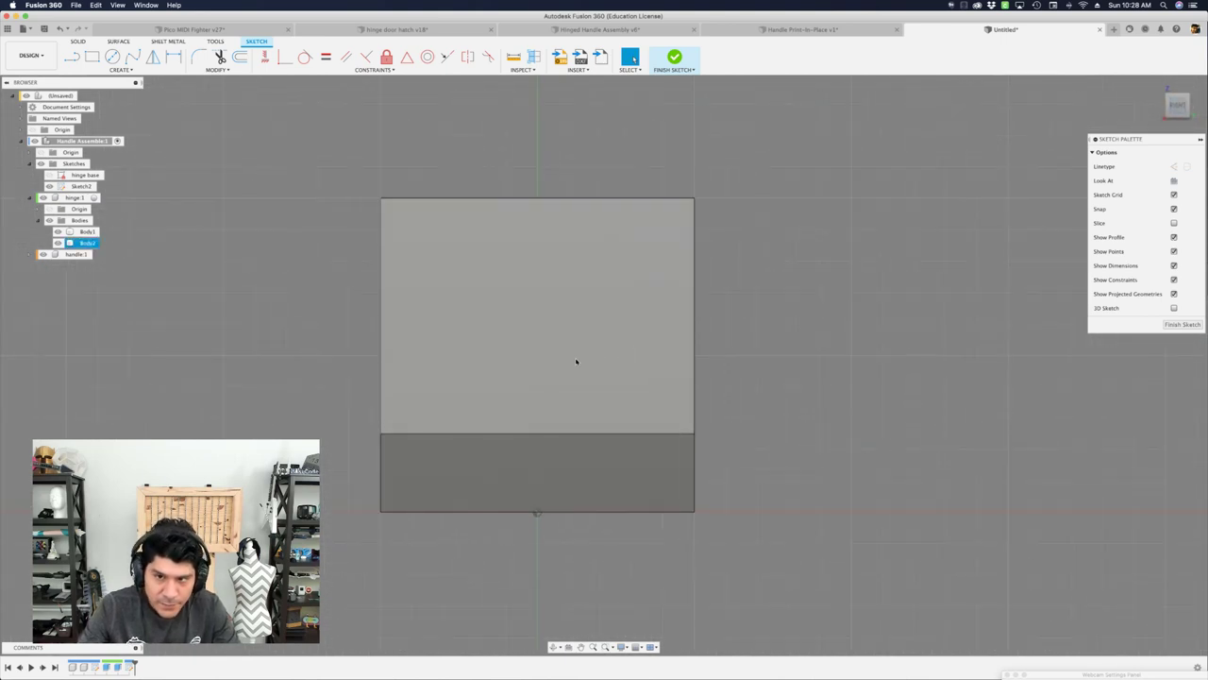
Draw a circle 4 mm in diameter on the upper part of the wall, centred above the sketch origin.
key(c)
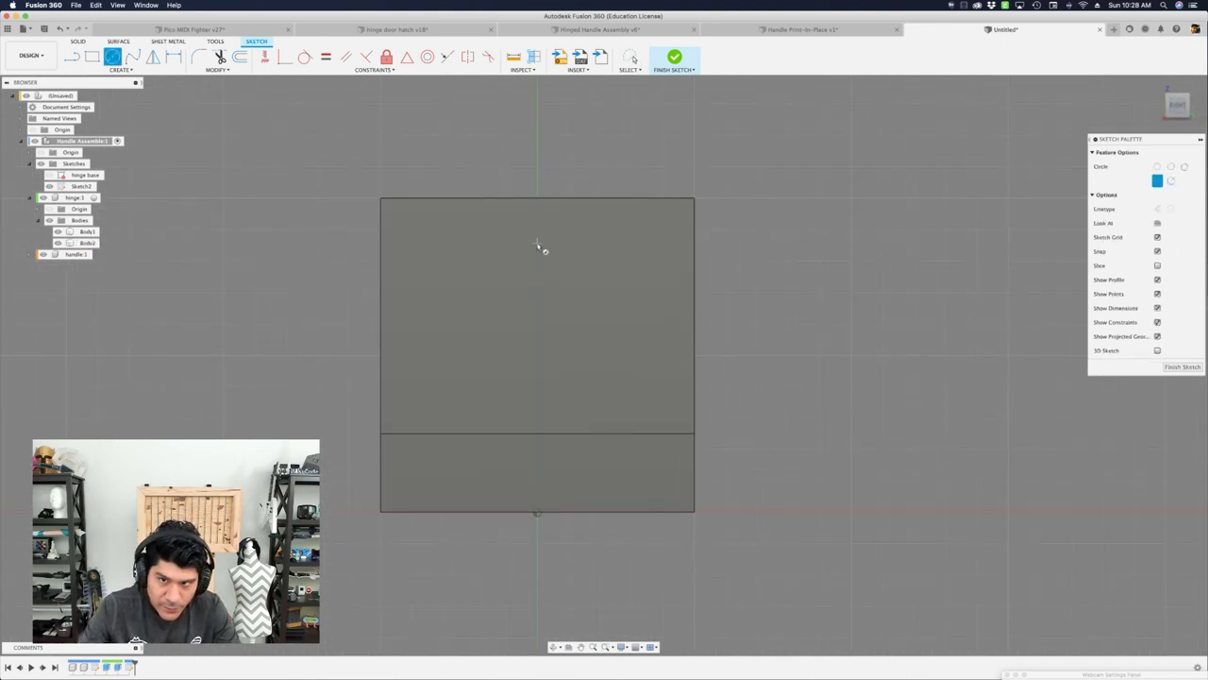
click(537, 293)
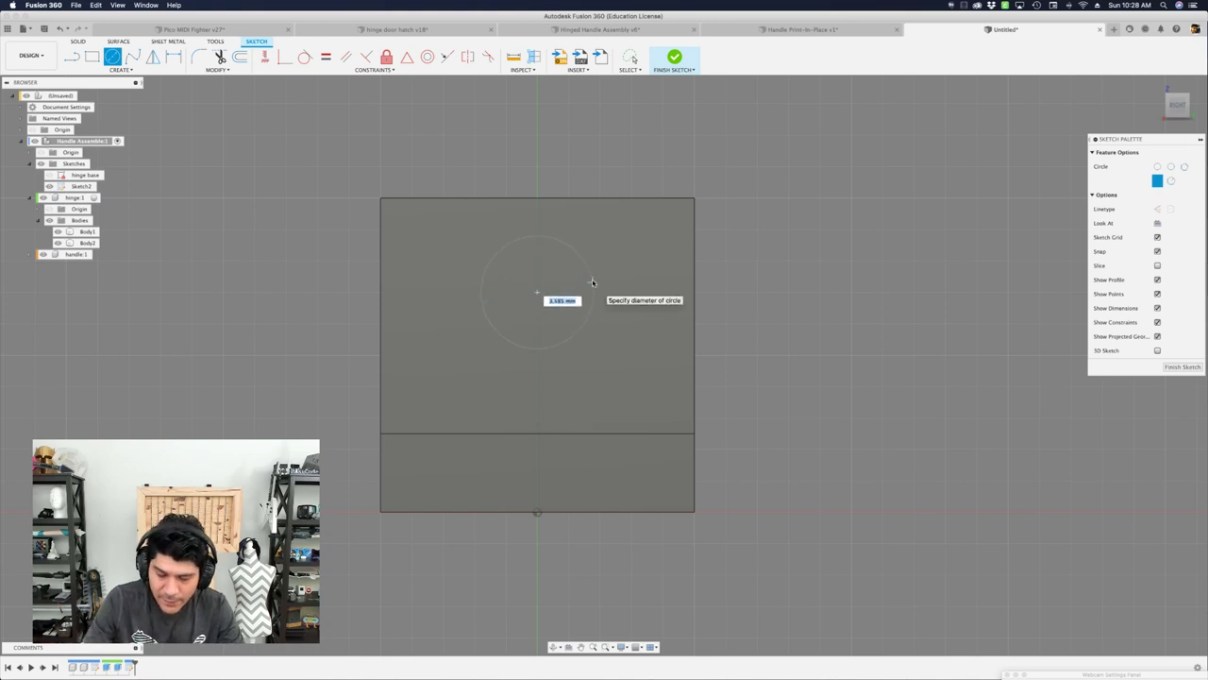
text(4)
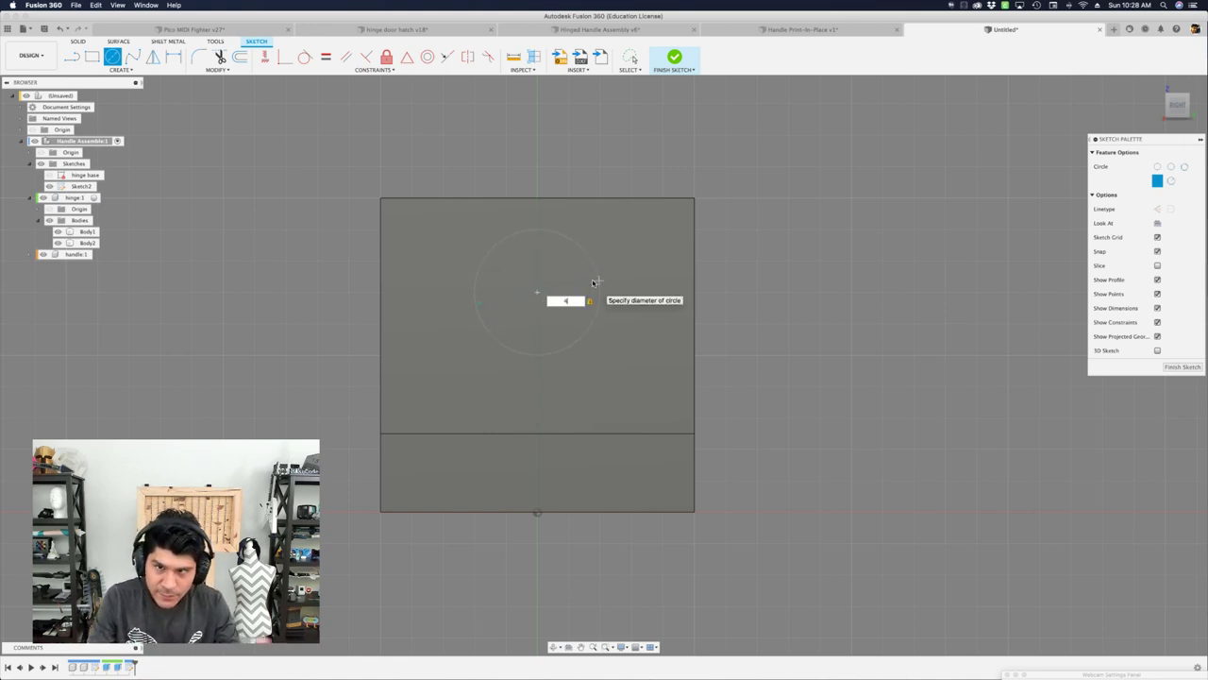
key(Return)
key(Escape)
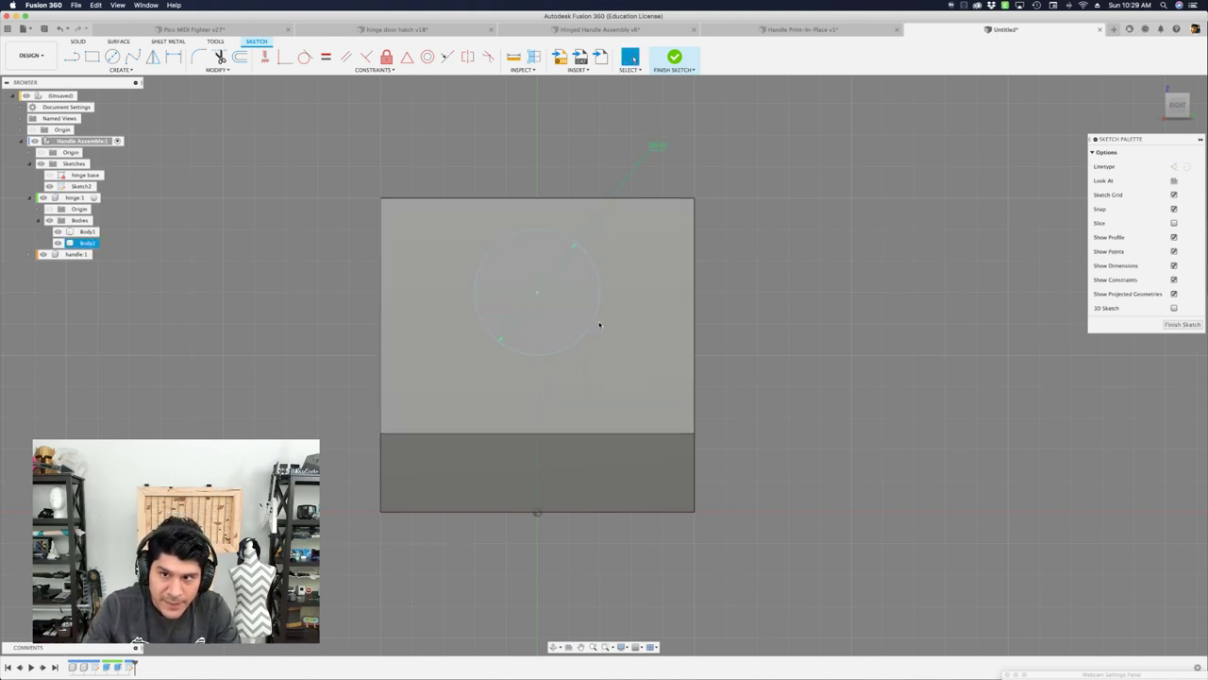
Shift the circle sideways off the vertical axis, draw a line from its centre to the sketch origin, and select the line.
click(597, 318)
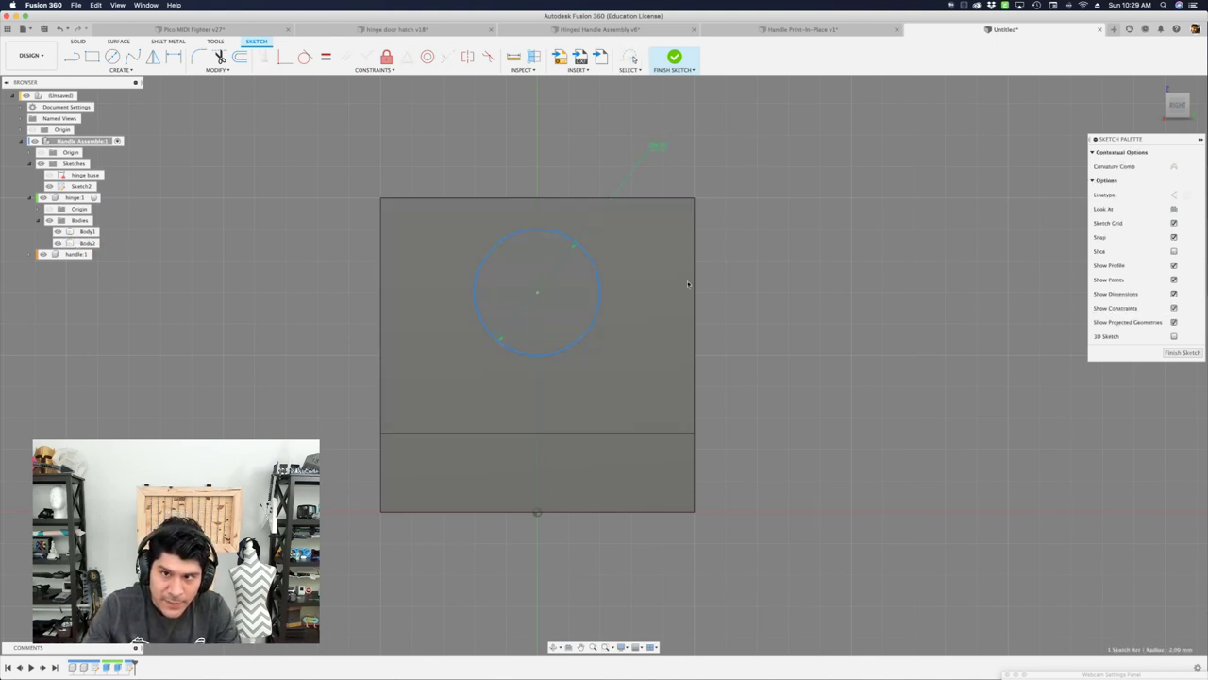
click(788, 305)
key(l)
click(601, 288)
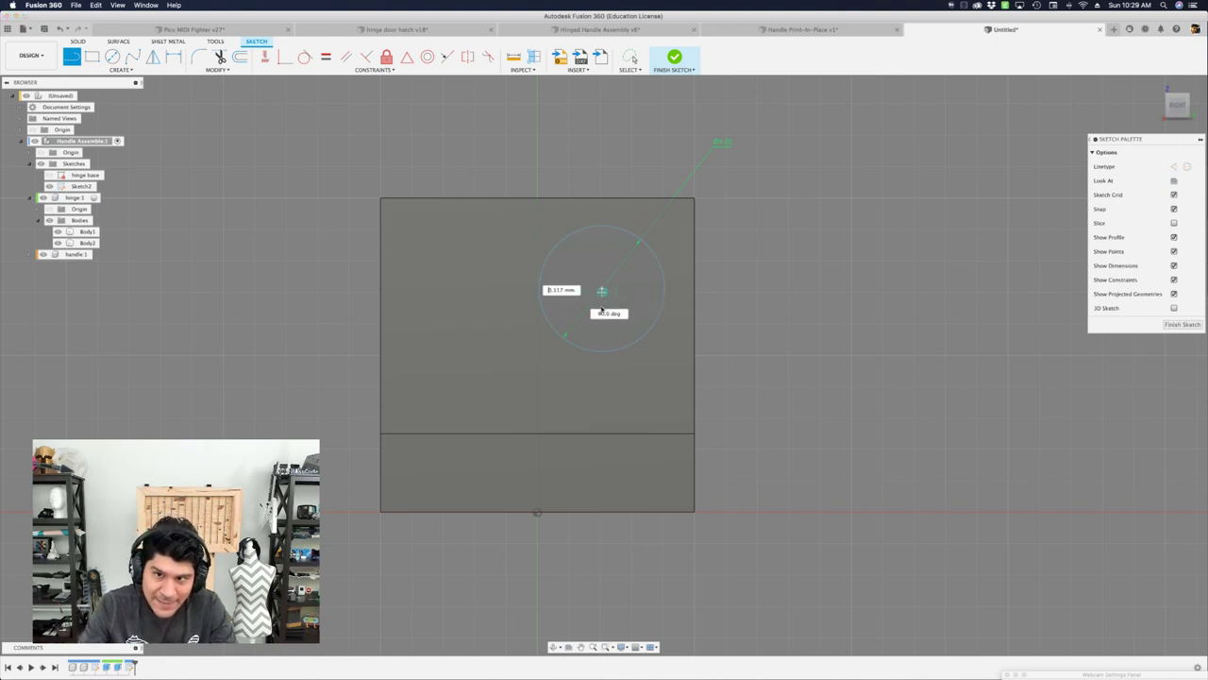
click(539, 512)
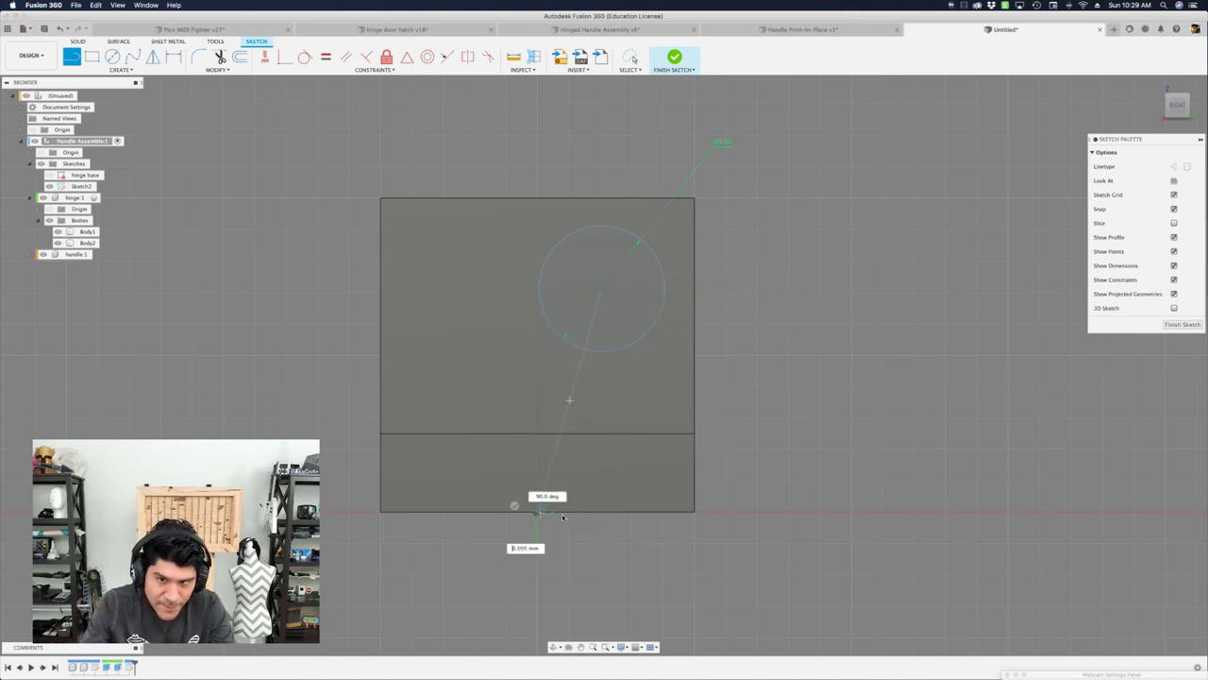
key(Escape)
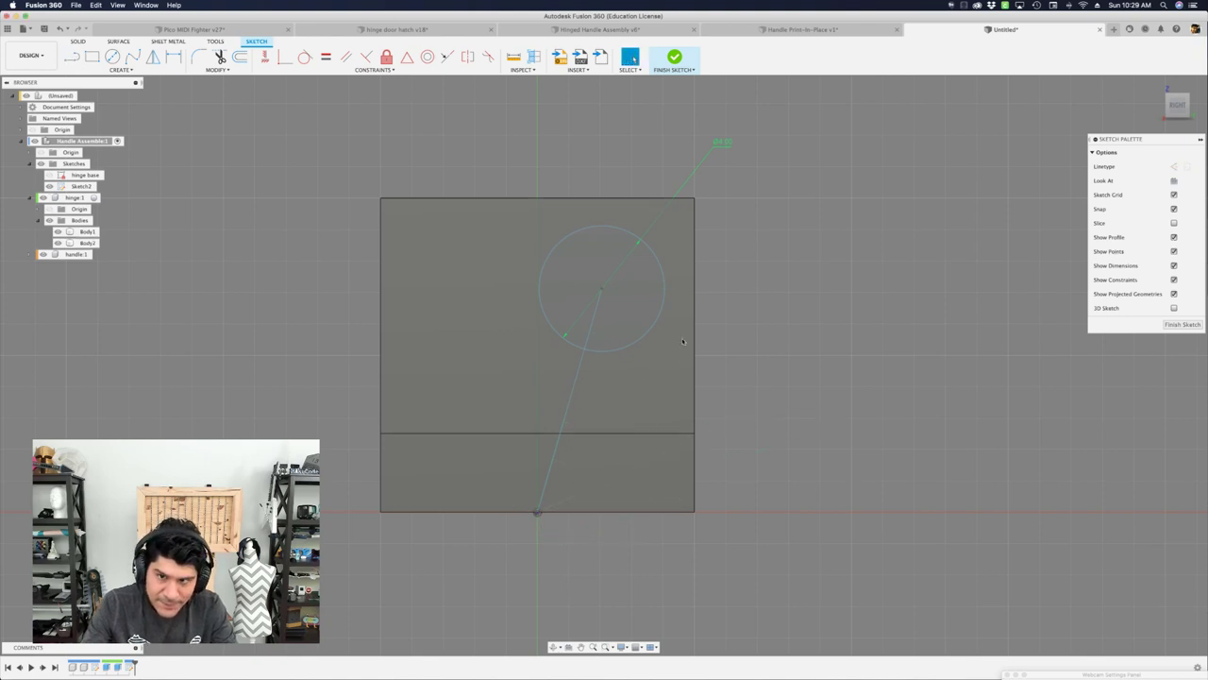
click(579, 366)
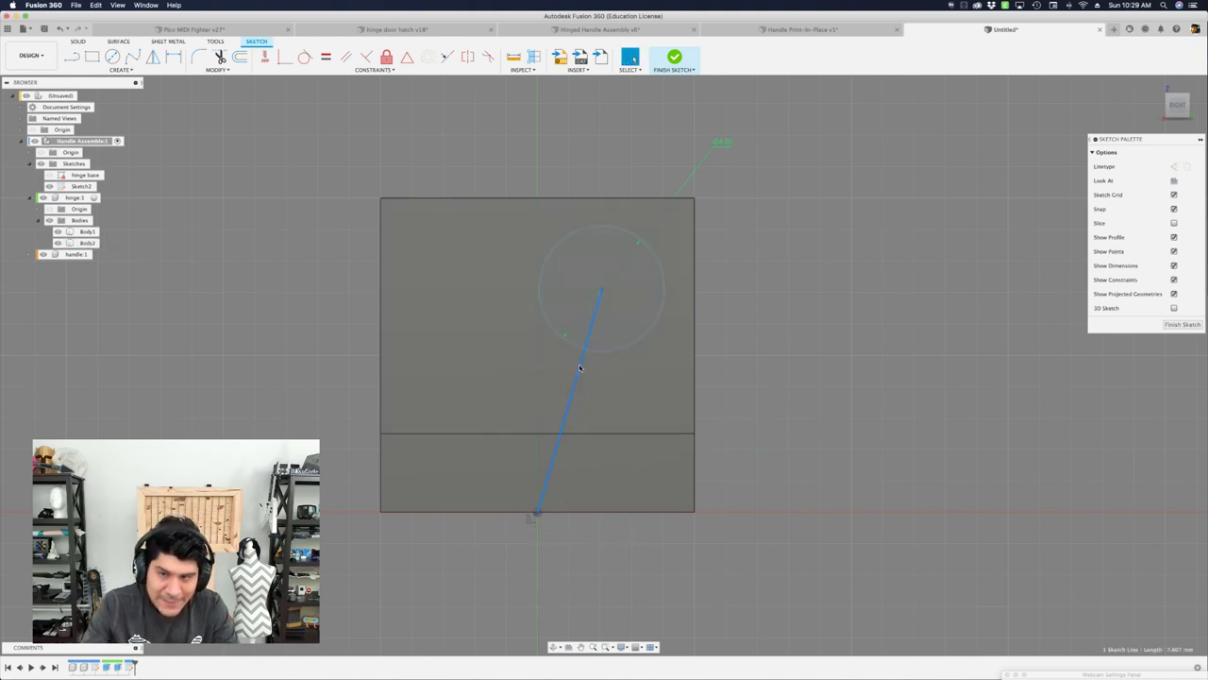
Constrain the line between the circle's centre and the sketch origin to be vertical.
key(s)
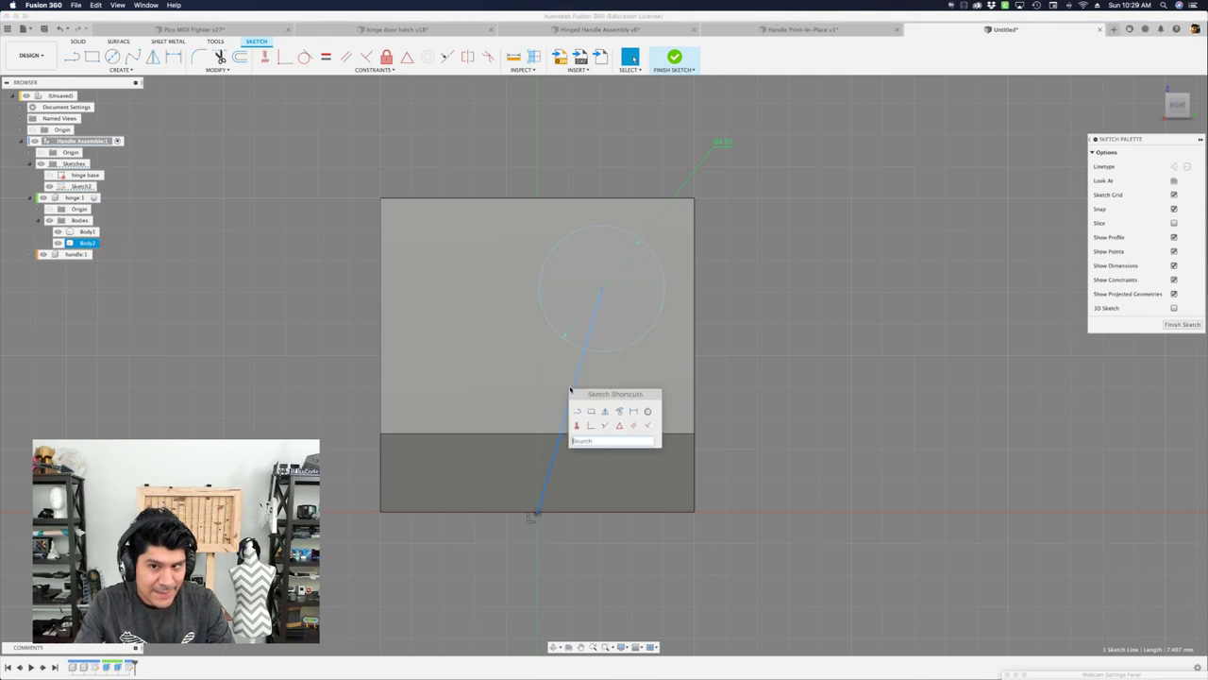
click(578, 426)
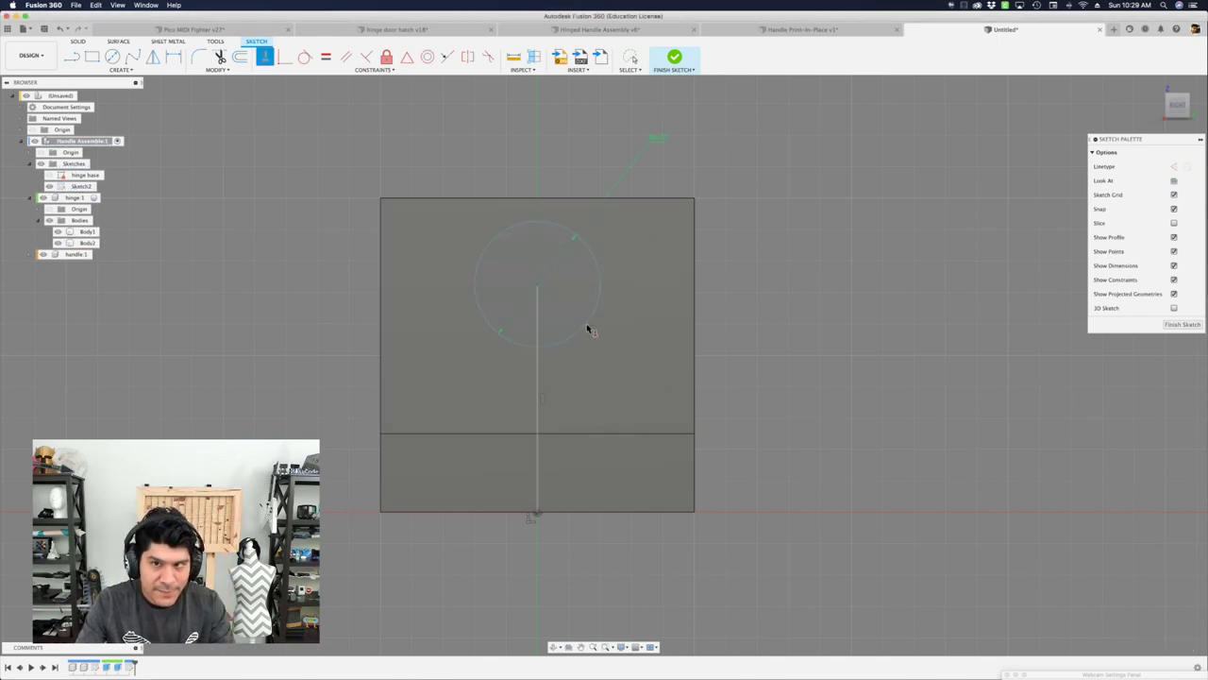
scroll(587, 331, down, 2)
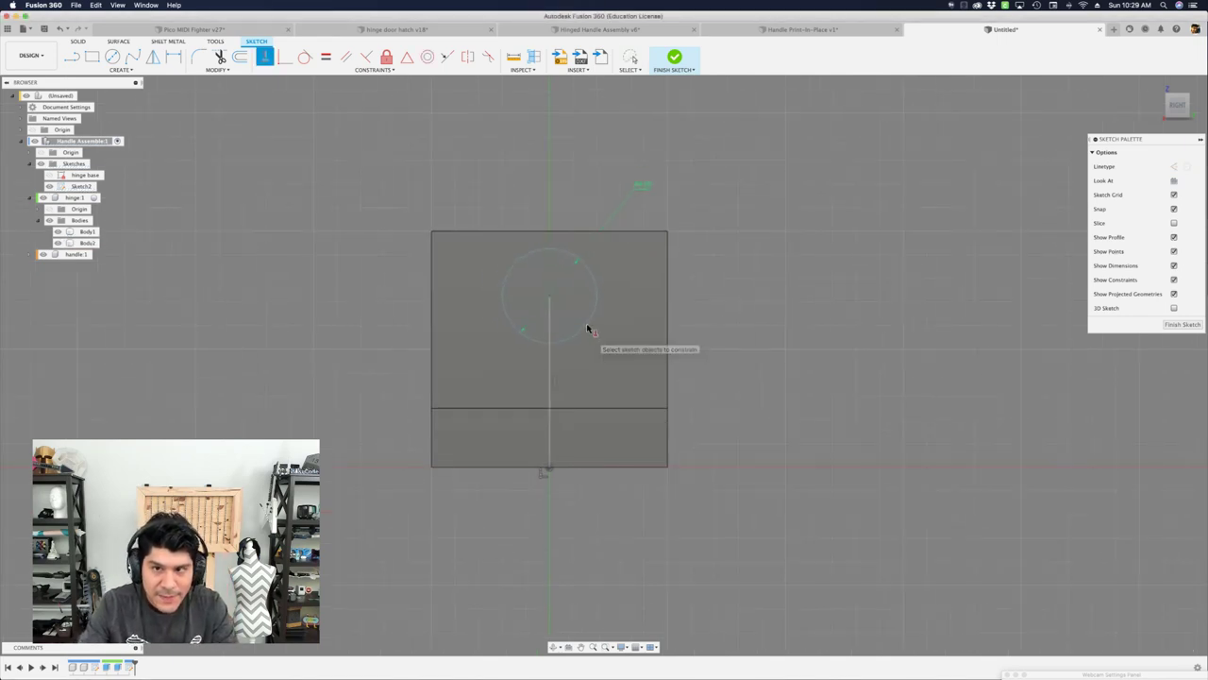
scroll(551, 370, up, 2)
Dimension the vertical line's length and set it to the HandleThickness parameter.
click(549, 367)
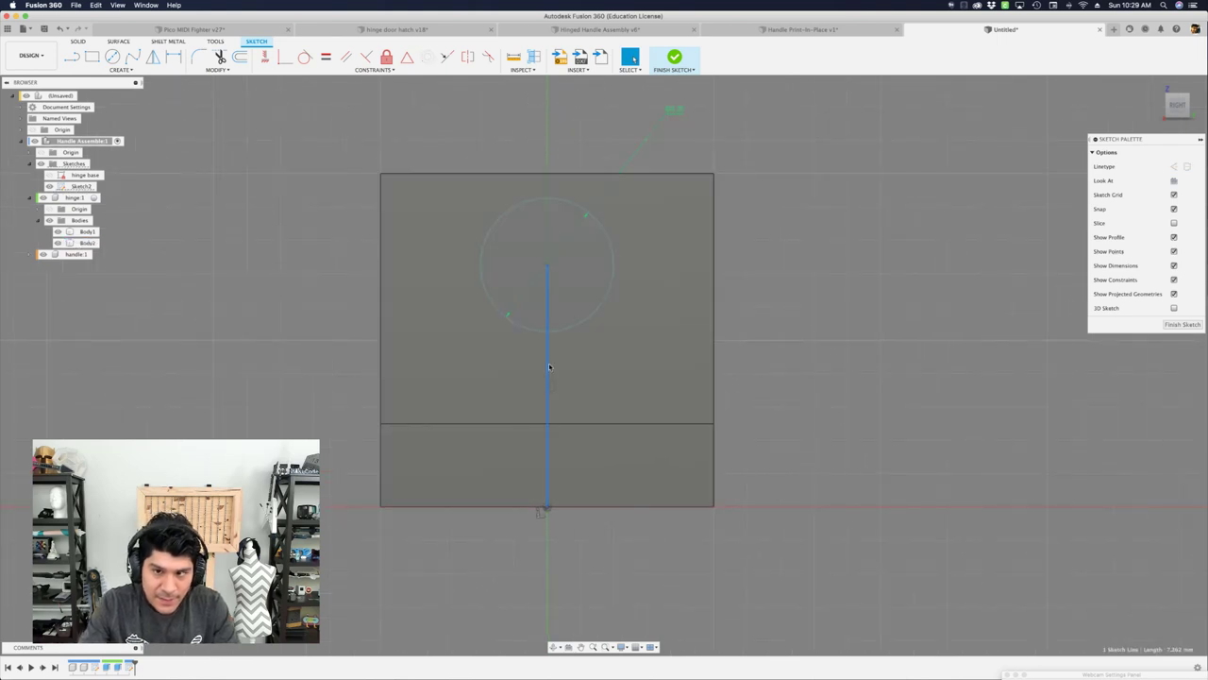
key(d)
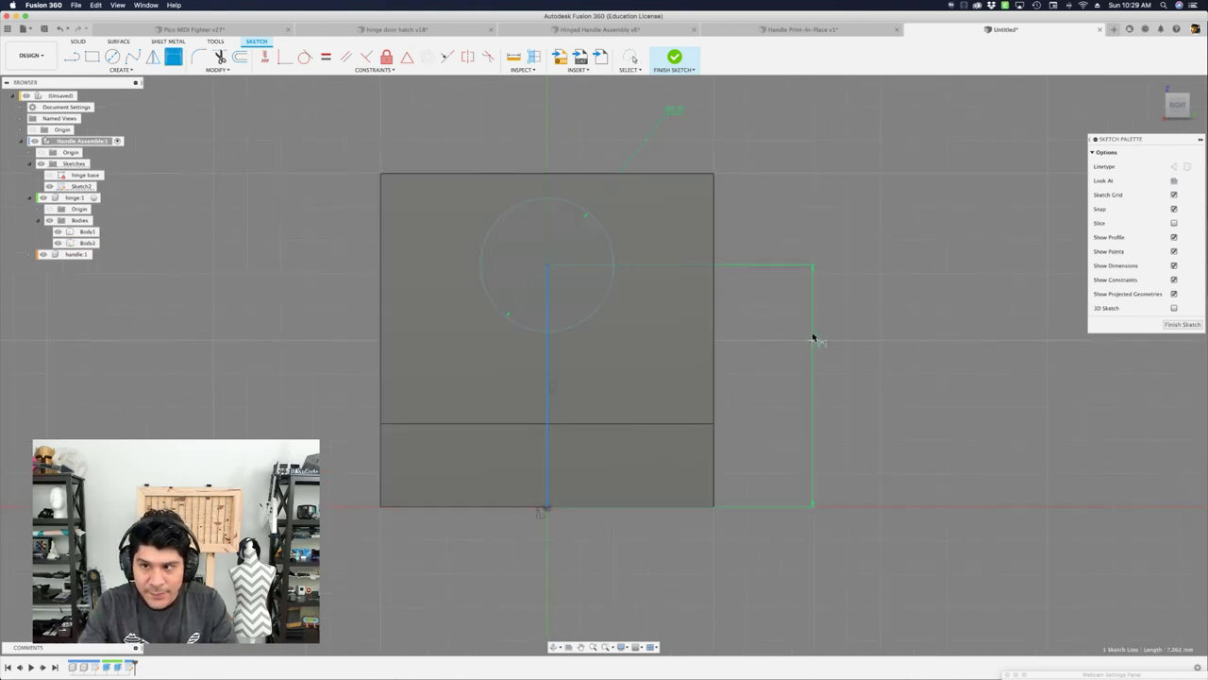
text(han)
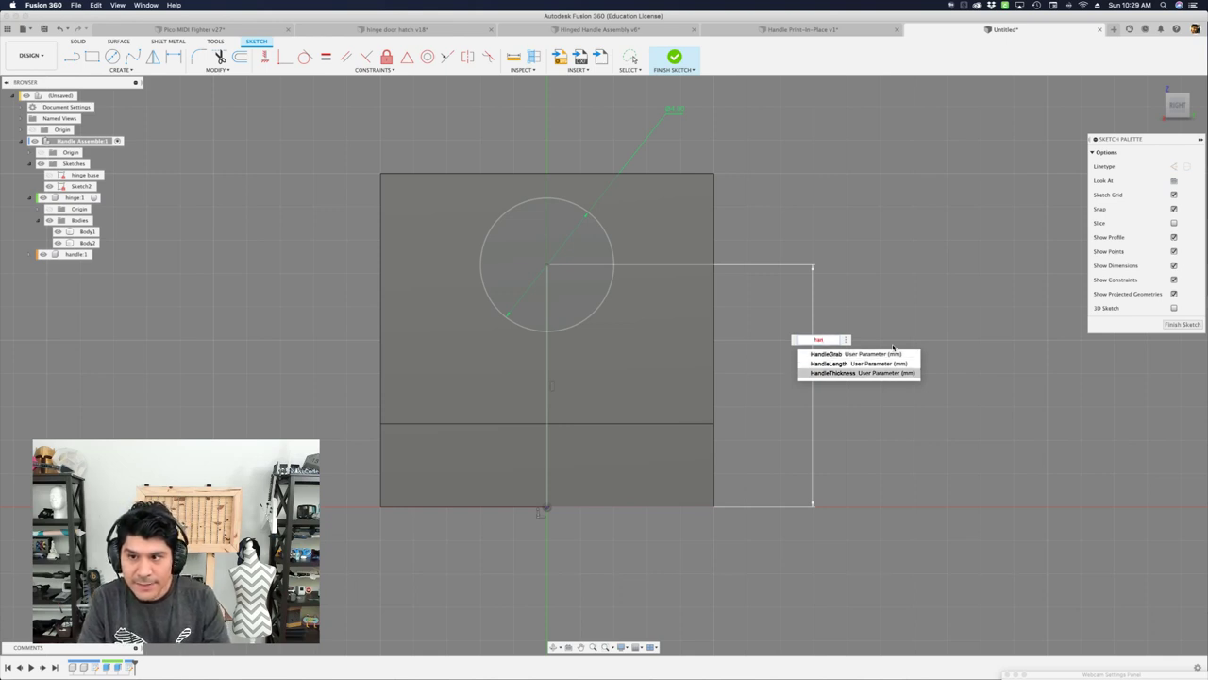
key(Return)
key(Return)
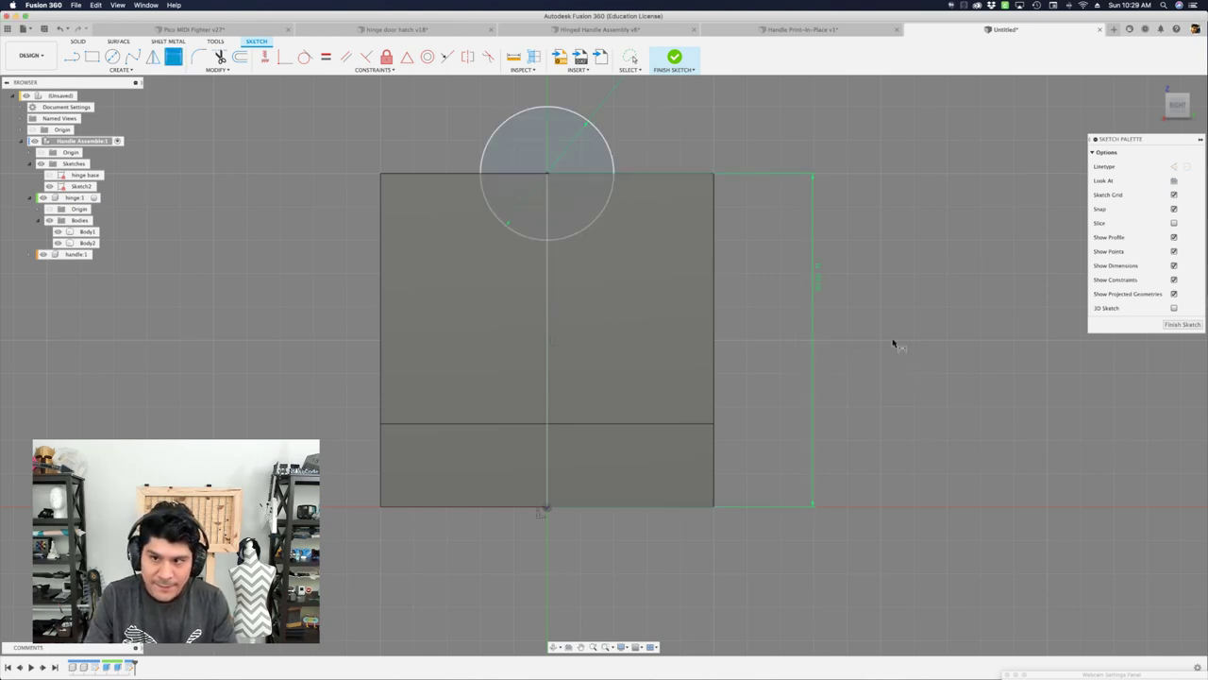
scroll(882, 324, down, 2)
key(Escape)
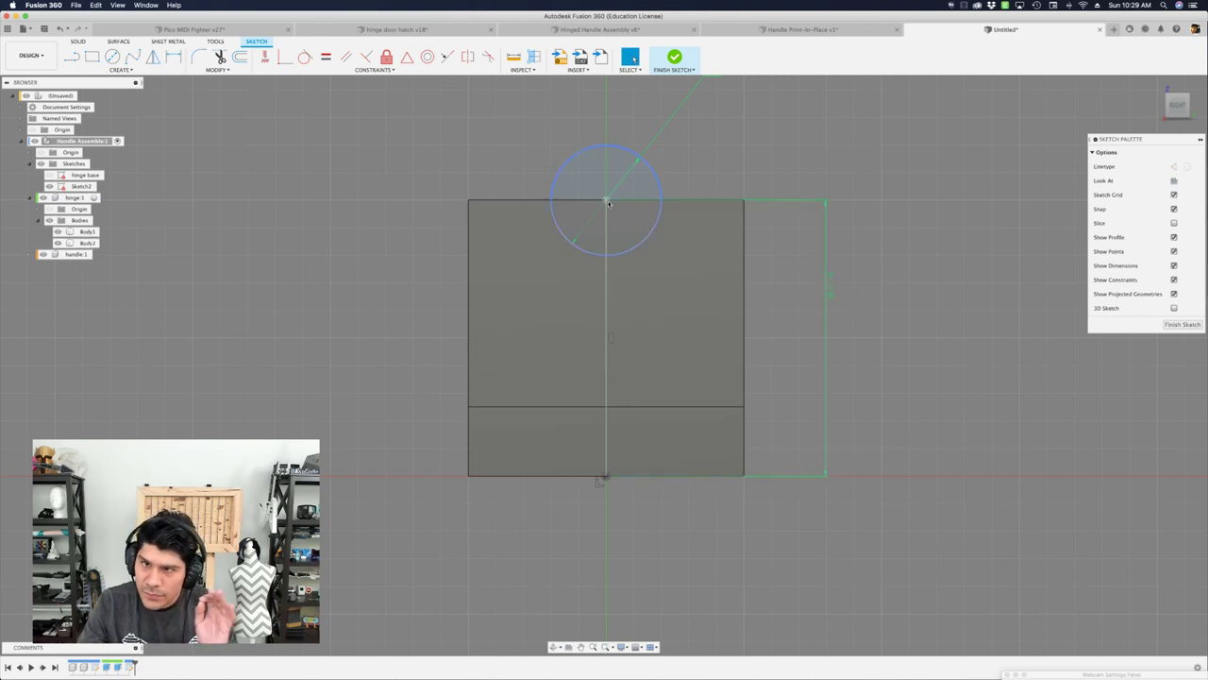
scroll(585, 161, up, 3)
scroll(575, 141, down, 2)
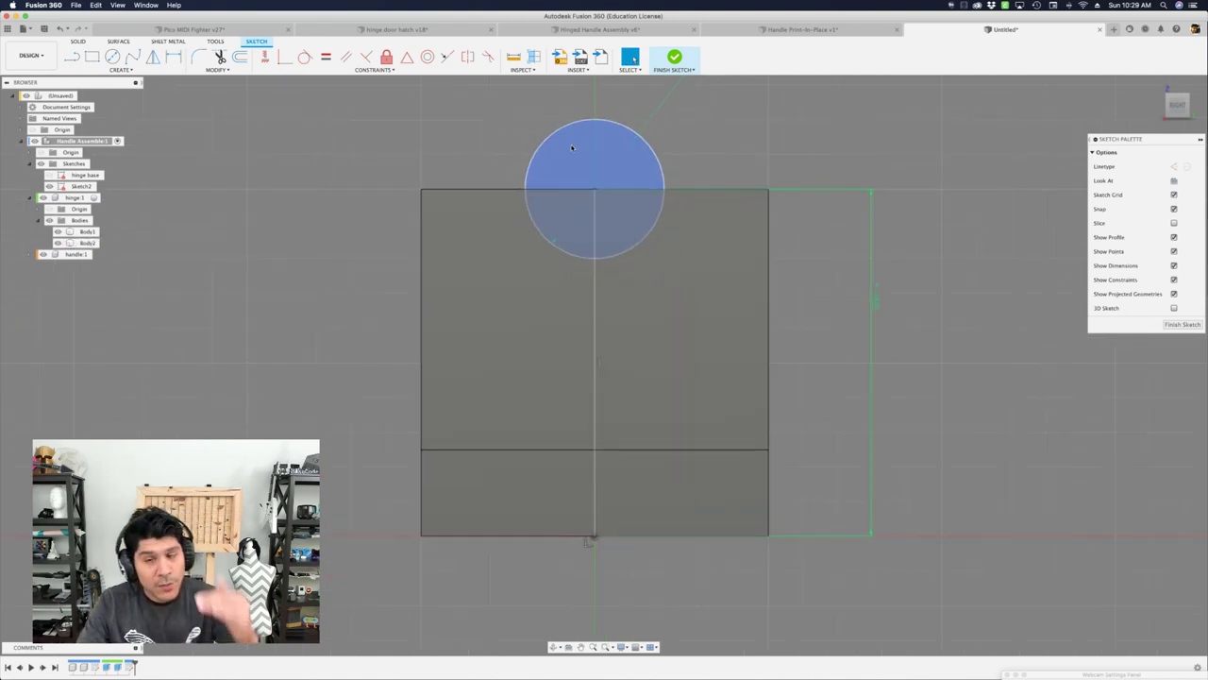
Set the line's length to half of HandleThickness by dividing the parameter by 2, and finish the sketch.
double_click(875, 301)
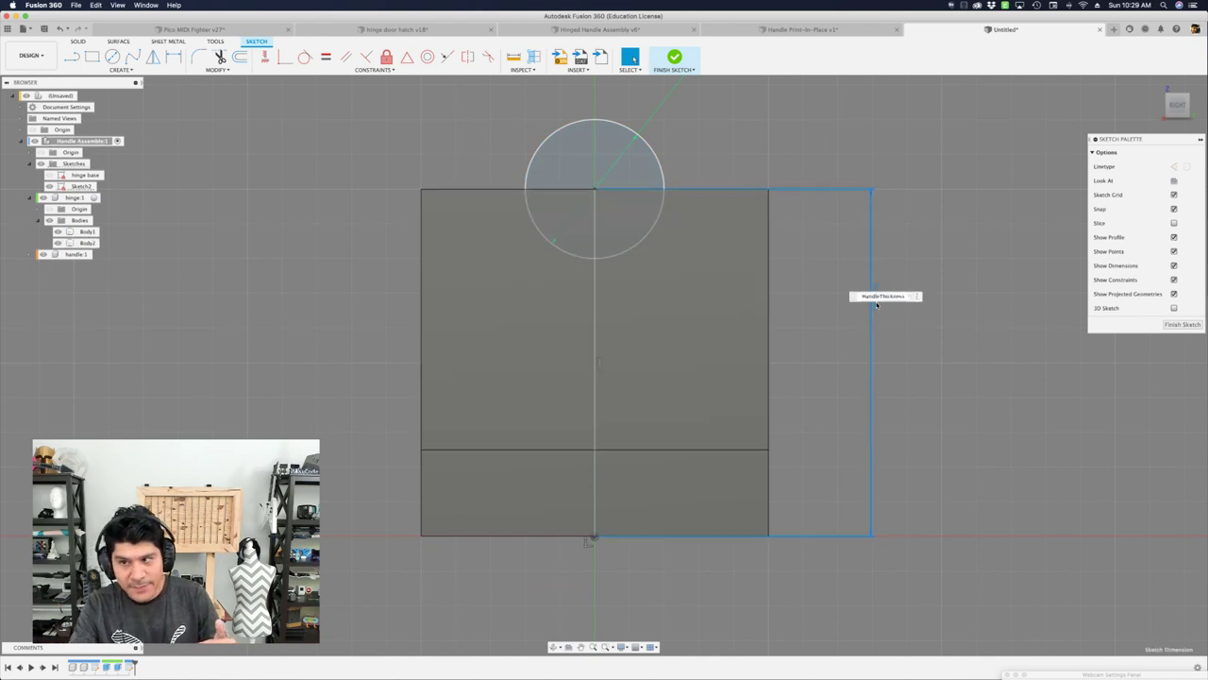
key(Right)
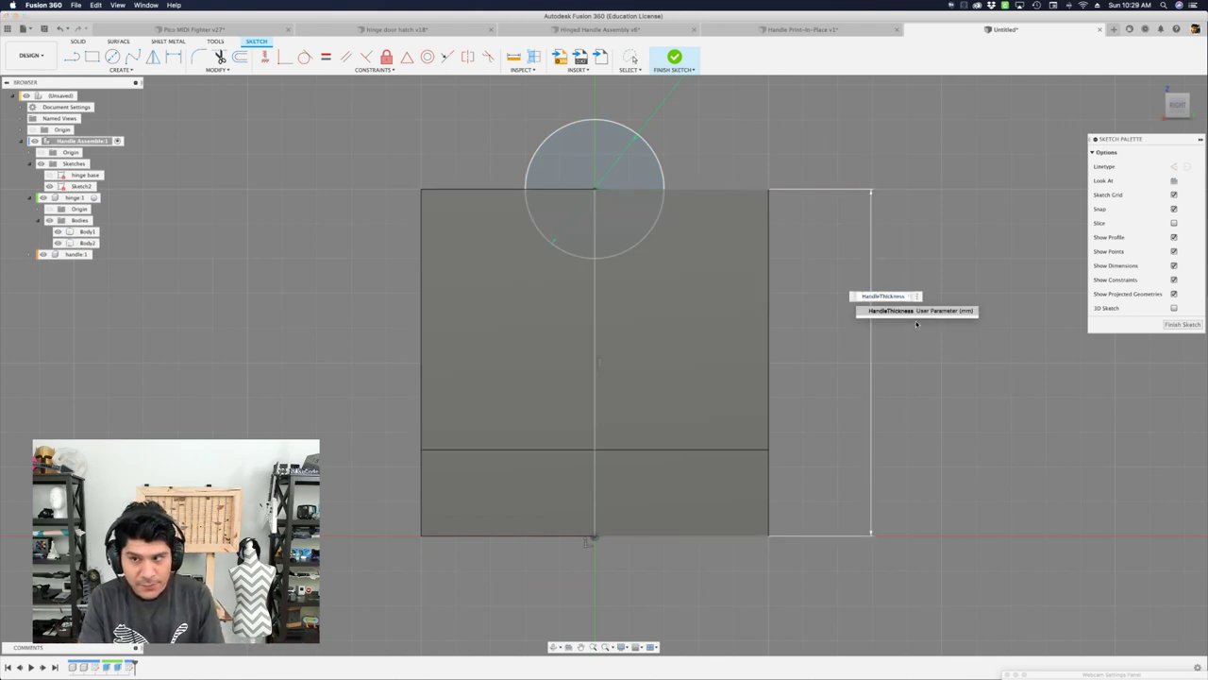
text(/)
key(Return)
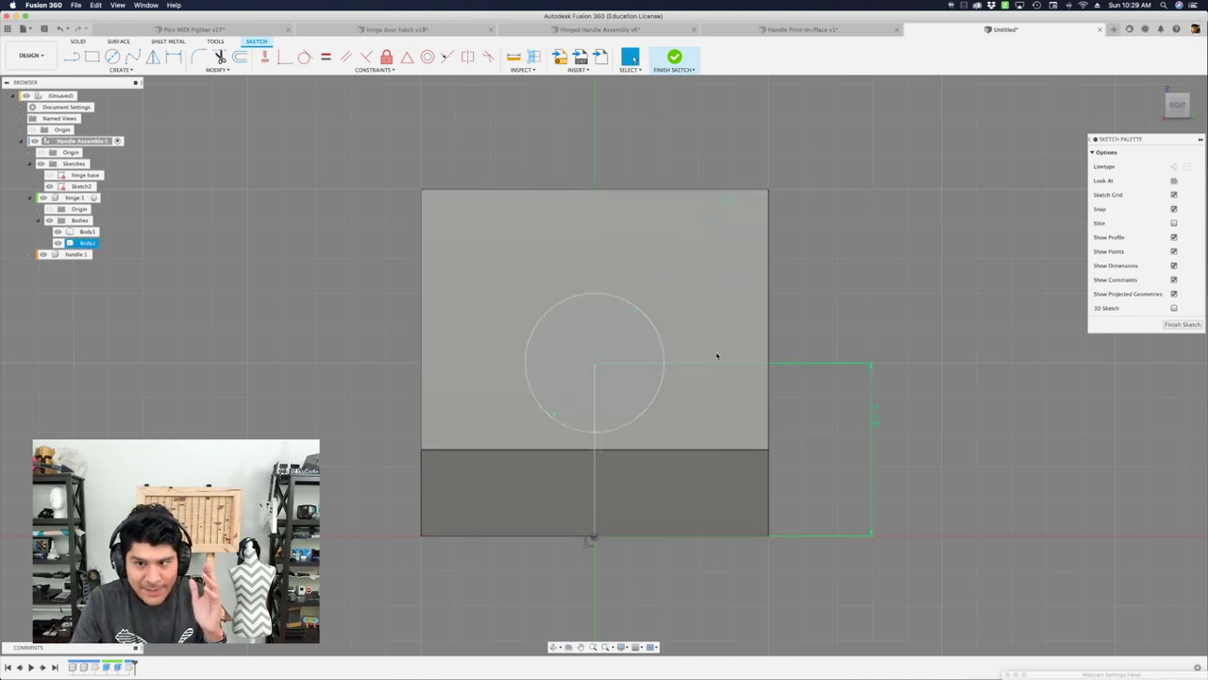
scroll(636, 372, down, 4)
mouse_move(557, 396)
shift+middle_down()
mouse_move(570, 365)
mouse_move(728, 377)
shift+middle_up()
click(675, 59)
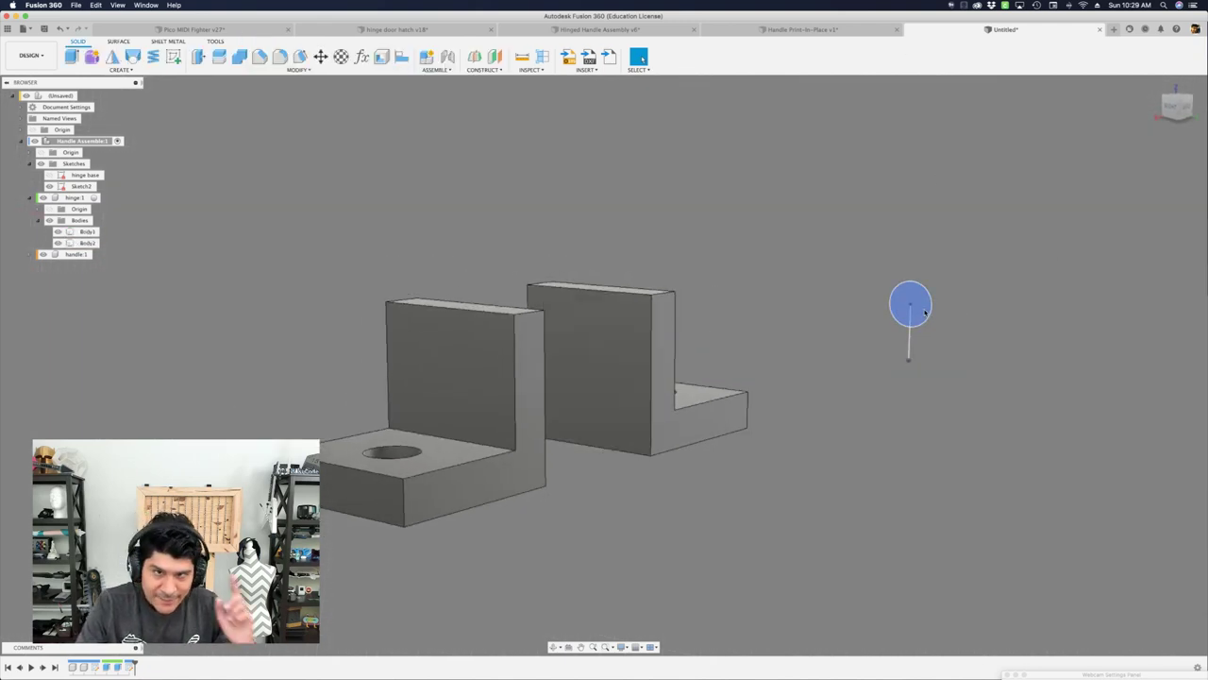
Activate the hinge component for further modelling.
click(95, 198)
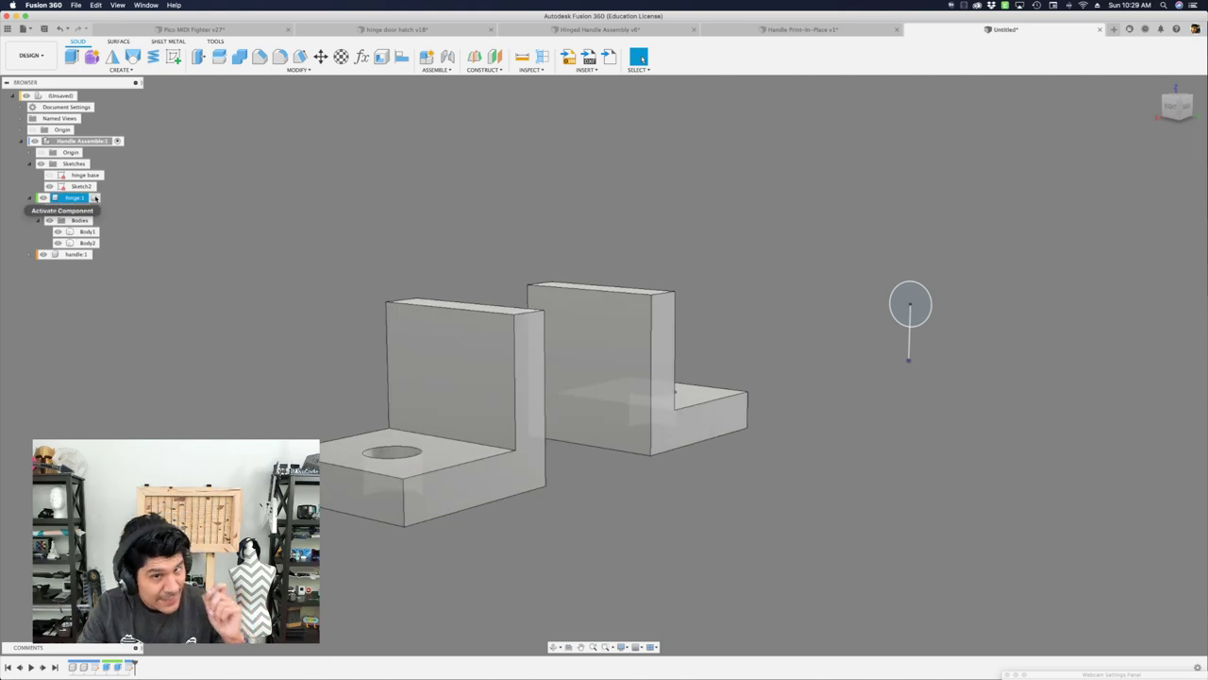
click(95, 198)
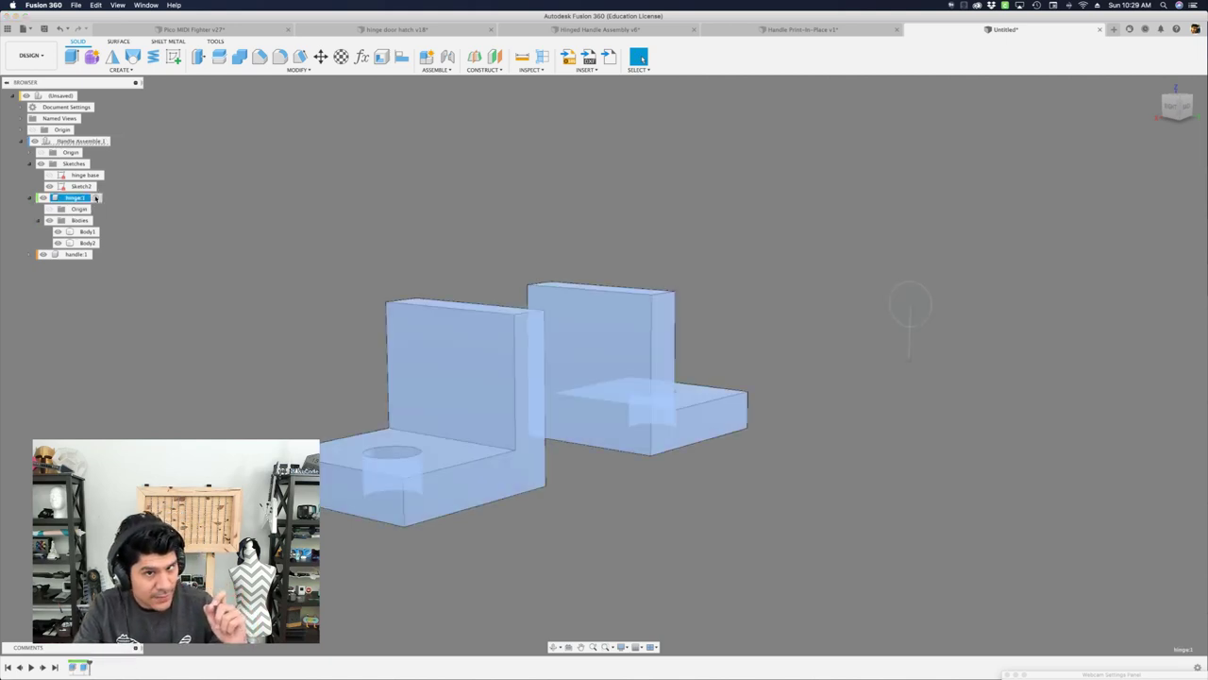
click(208, 199)
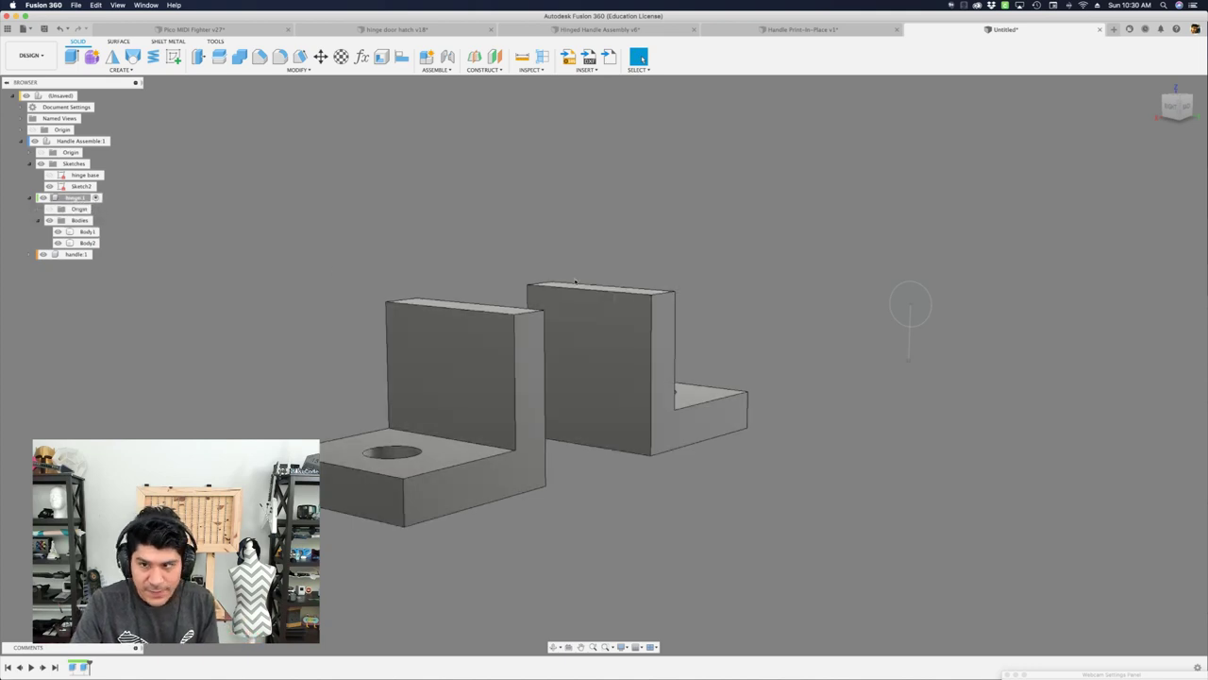
Extrude the circle profile with an Object start, using the inner face of the wall on the first bracket (Body1).
click(907, 295)
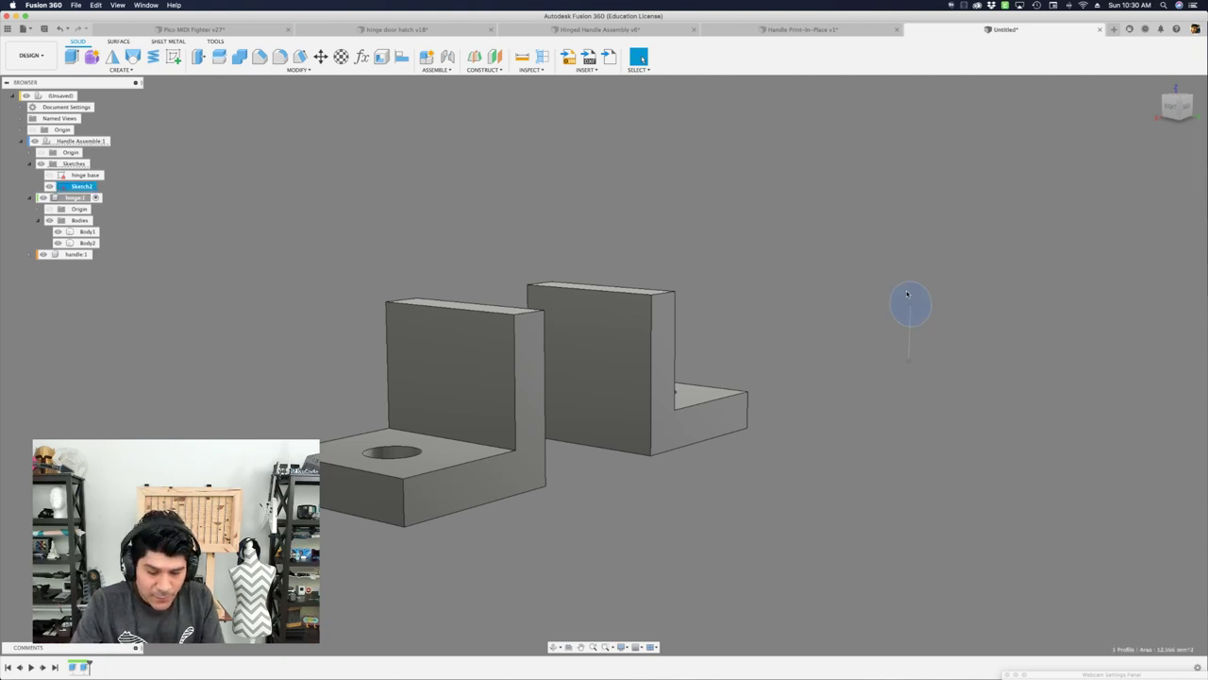
key(e)
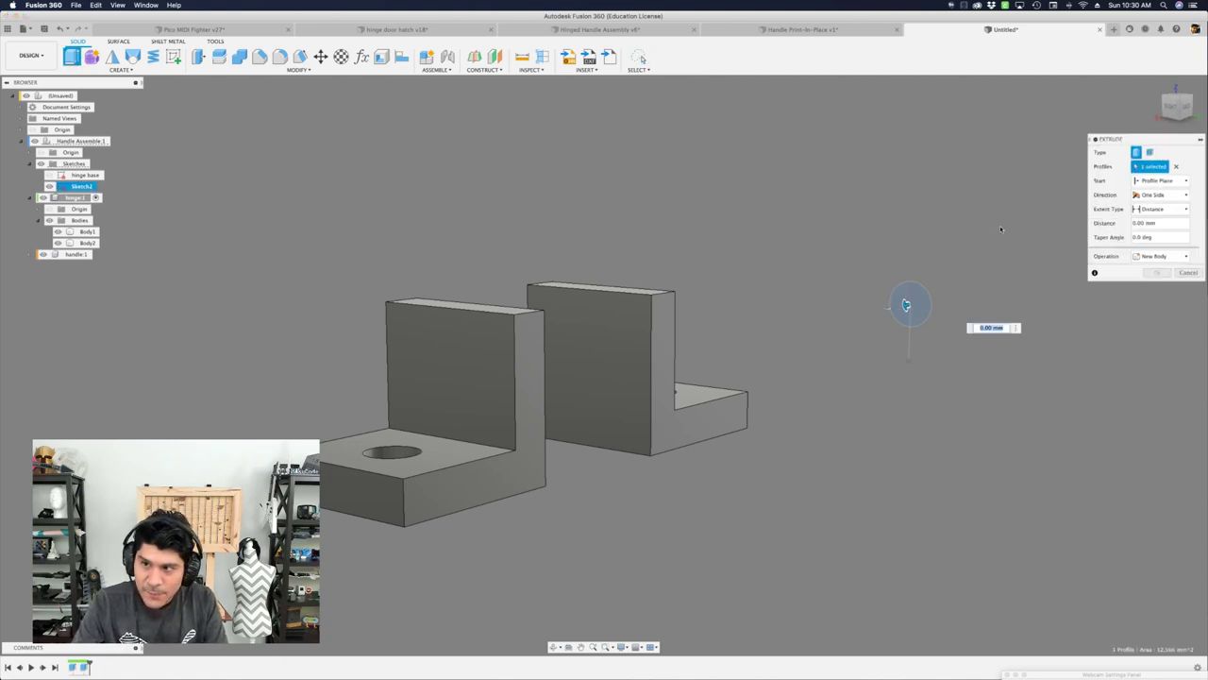
click(1140, 182)
click(1154, 208)
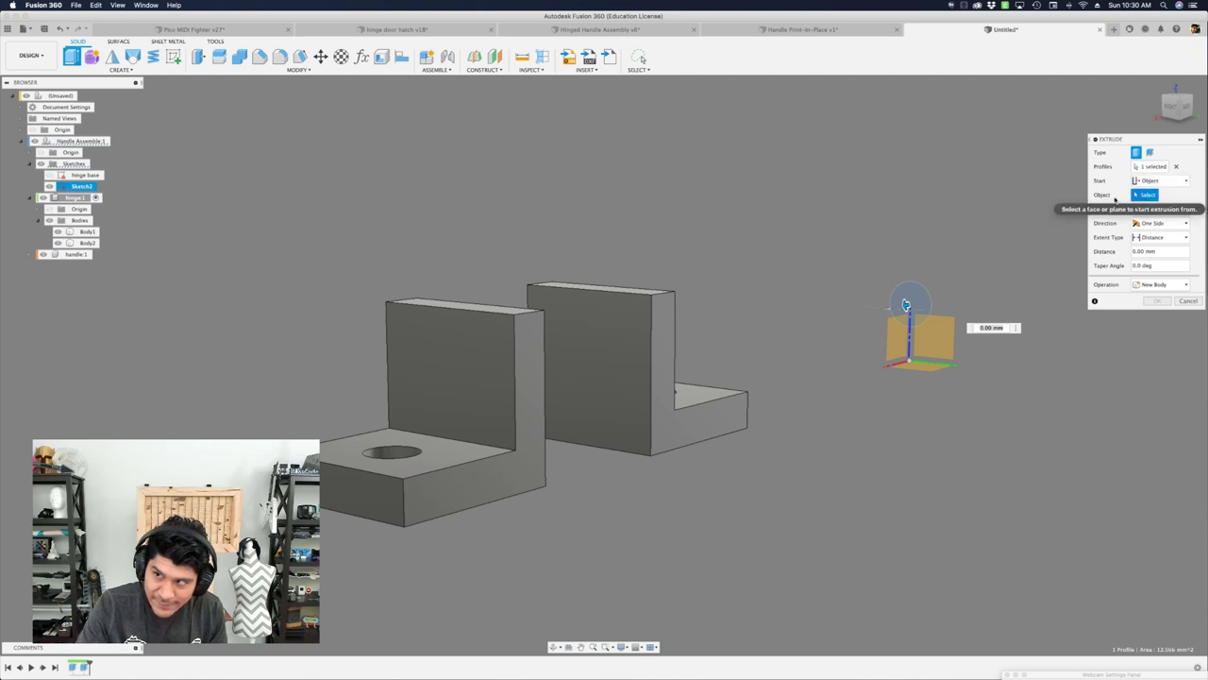
click(592, 355)
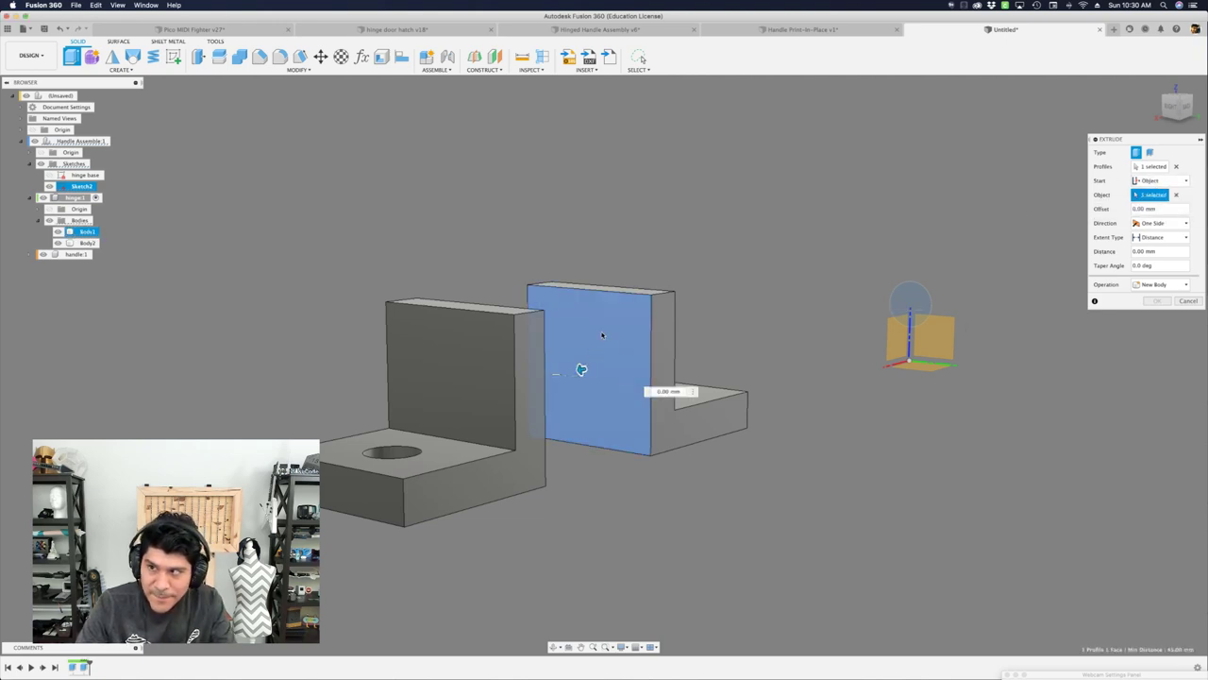
Extend the circle extrusion To Object up to the opposite wall's inner face and join it as a pin connecting both brackets.
click(1151, 222)
click(1151, 224)
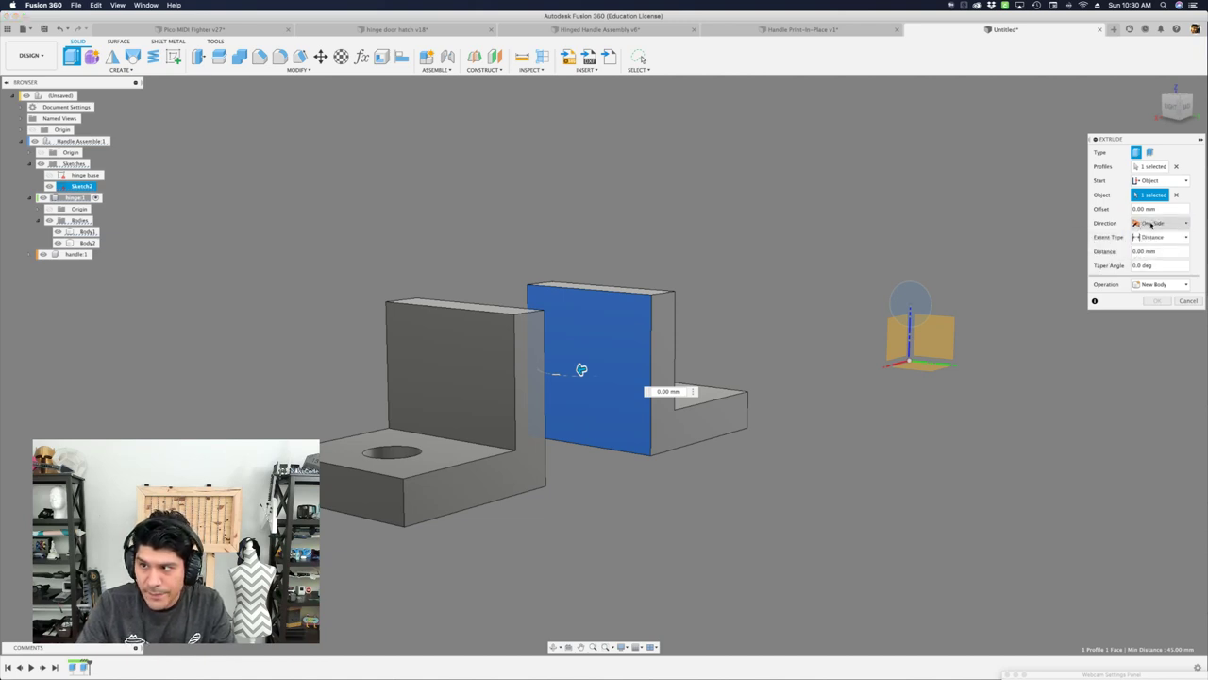
click(1160, 237)
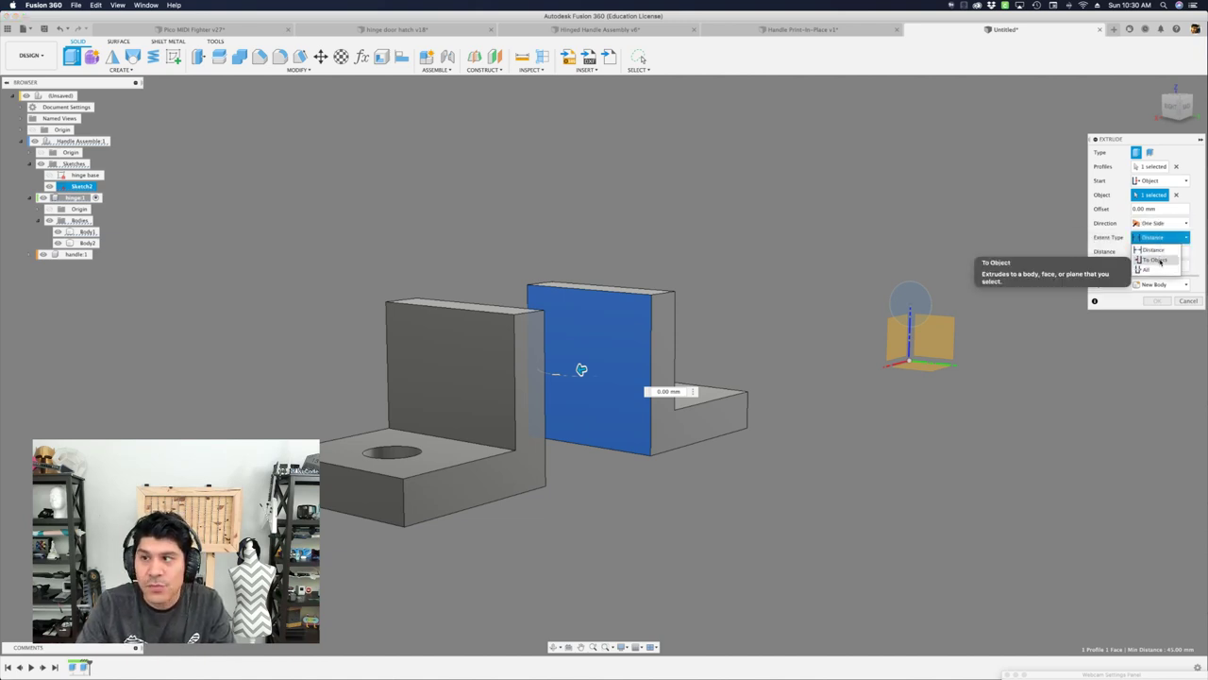
click(1160, 261)
scroll(877, 325, down, 2)
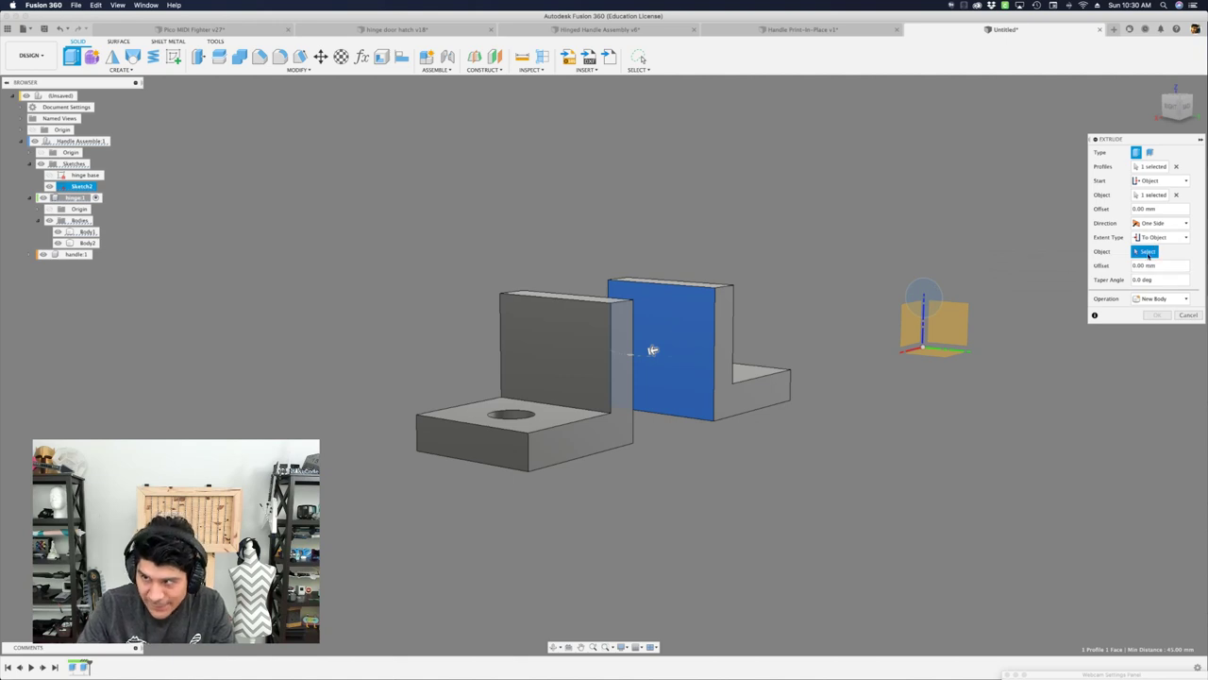
shift+middle_drag(881, 319, 718, 312)
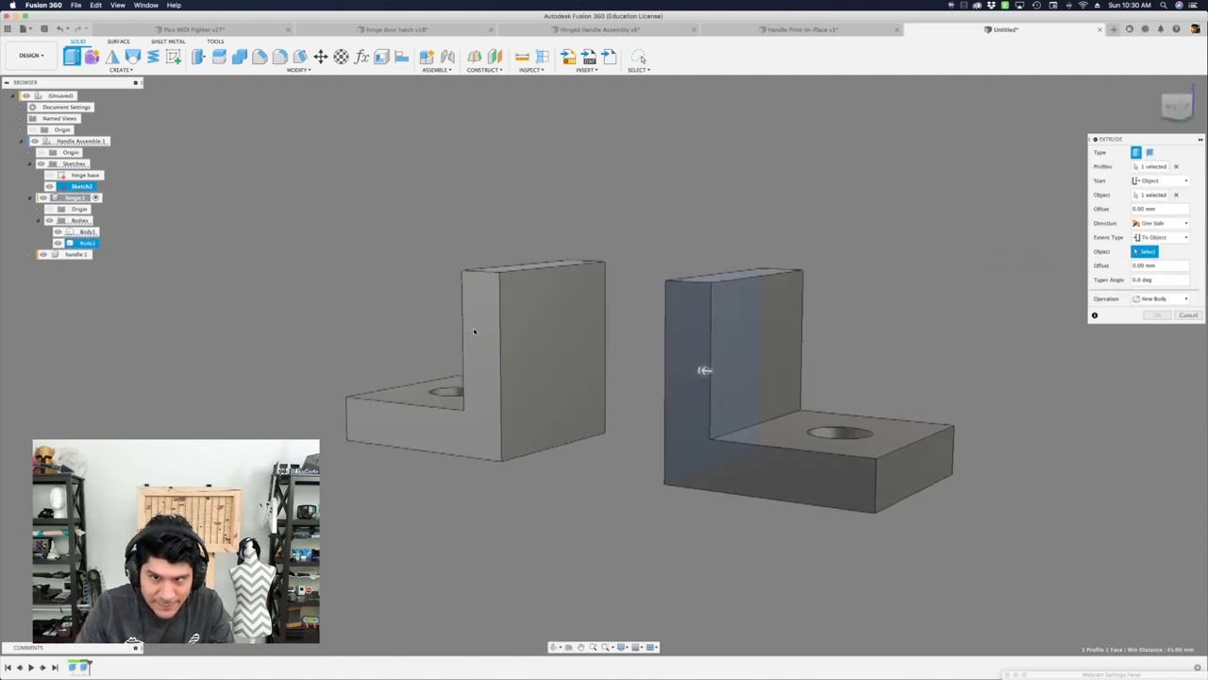
click(569, 285)
shift+middle_drag(568, 285, 633, 322)
scroll(631, 336, up, 3)
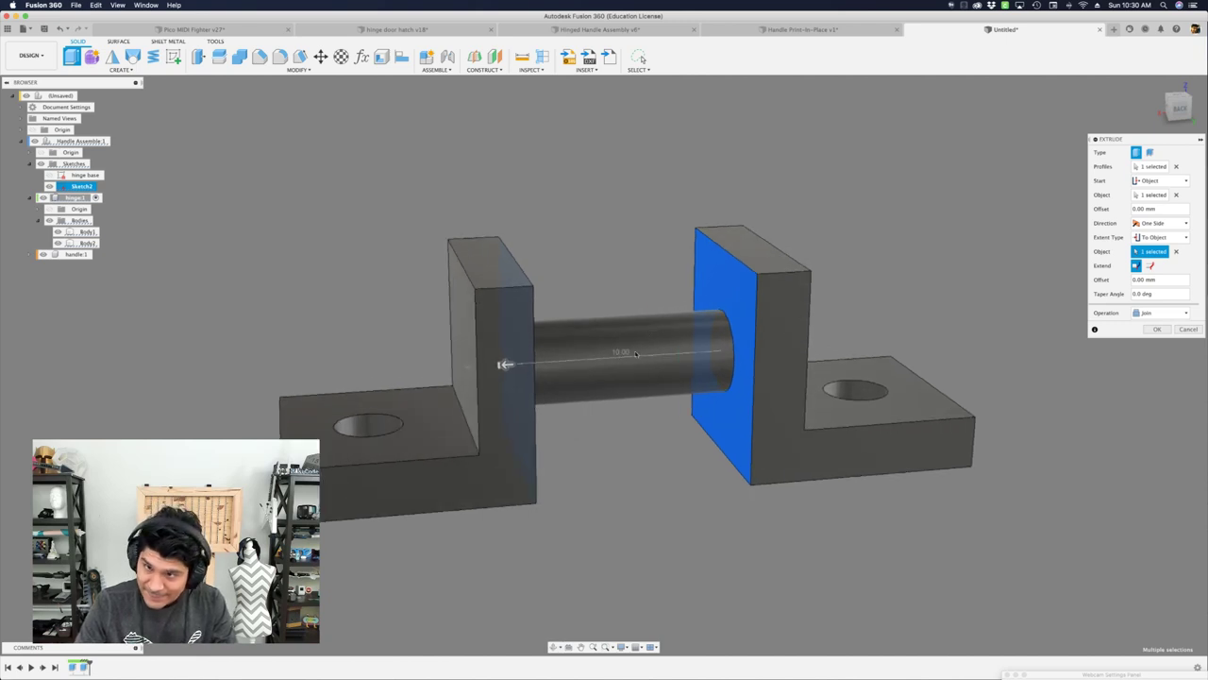
scroll(621, 353, down, 2)
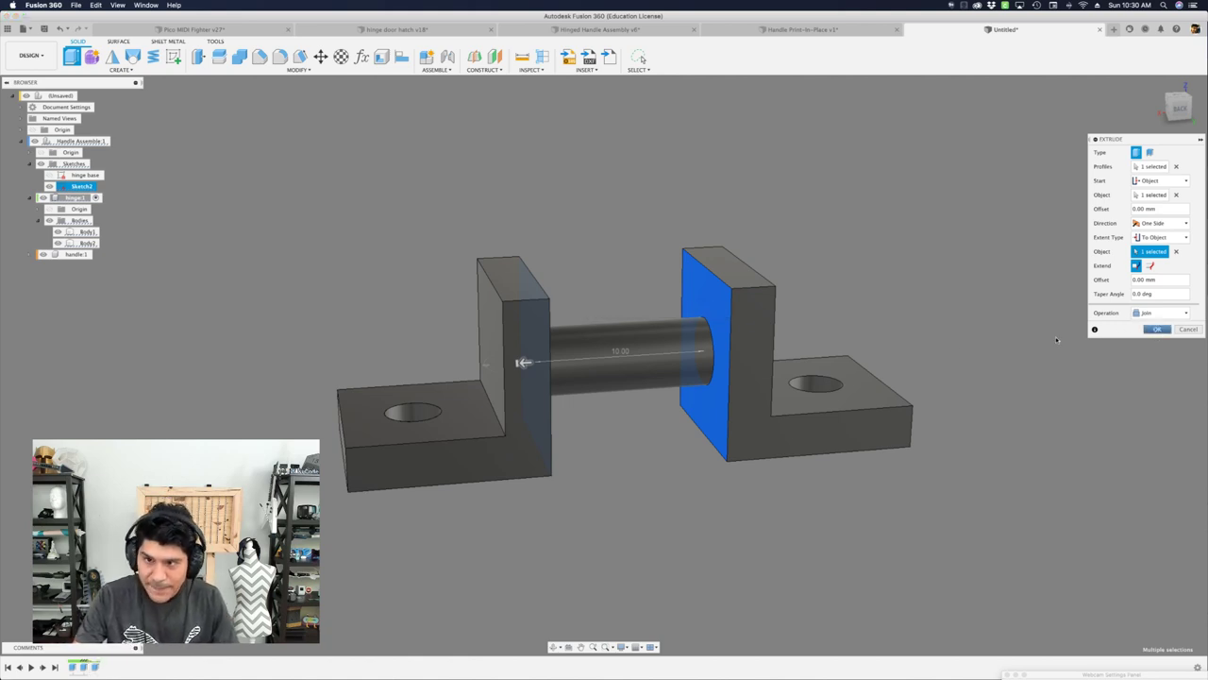
key(Return)
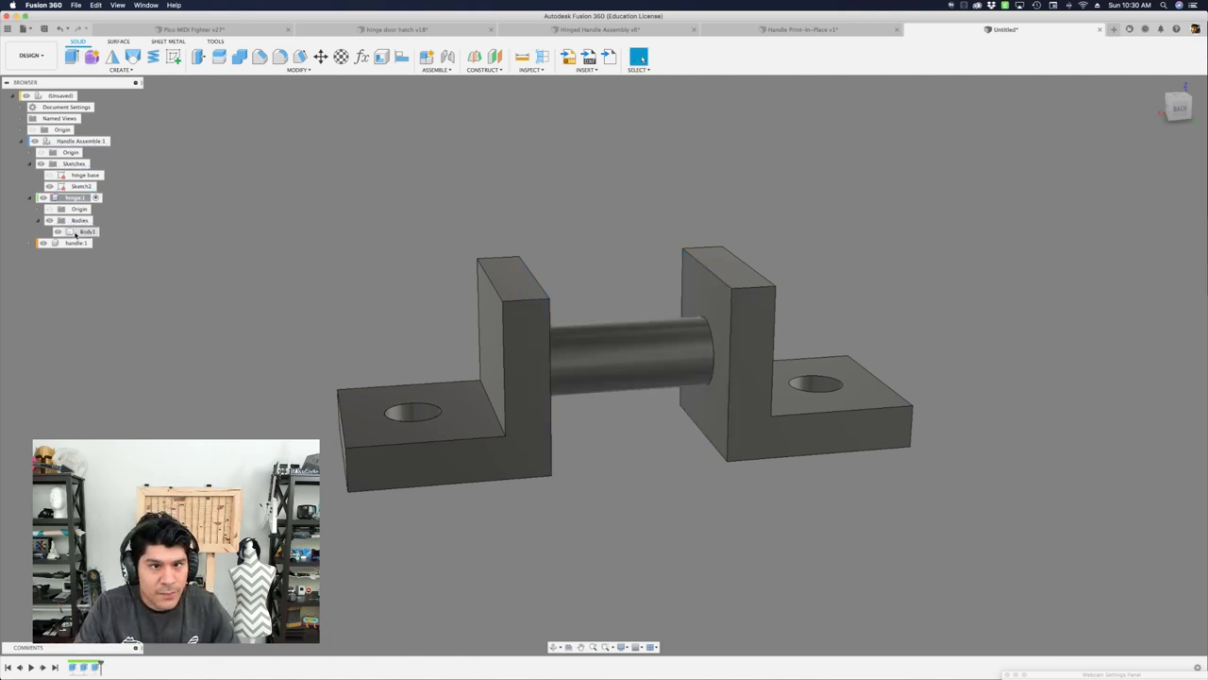
Start a Draft on the joined hinge body with the top face of one wall as the pull direction.
click(83, 233)
click(250, 248)
shift+middle_drag(248, 247, 493, 308)
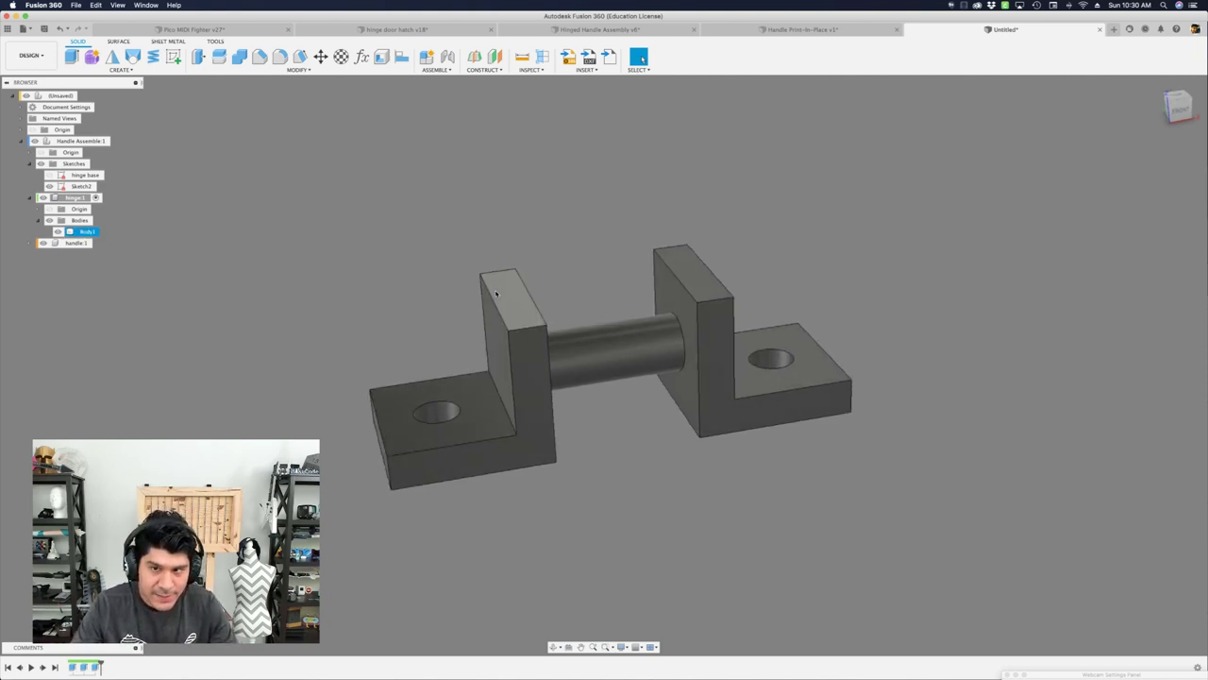
key(s)
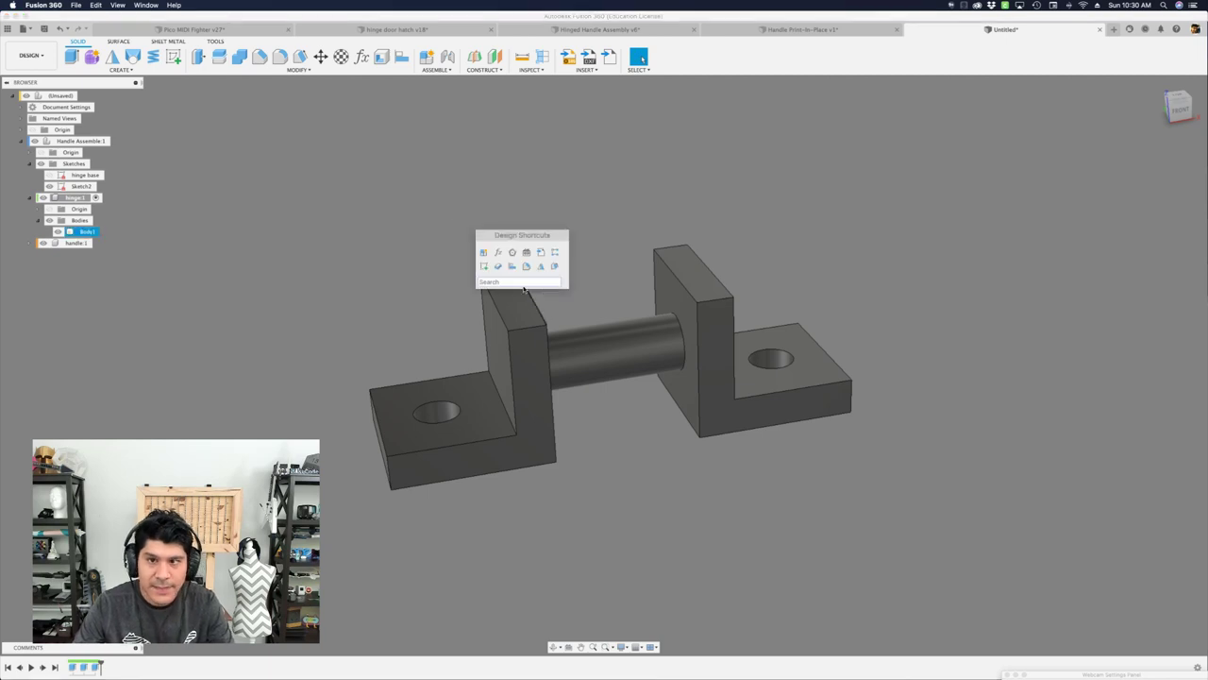
text(draft)
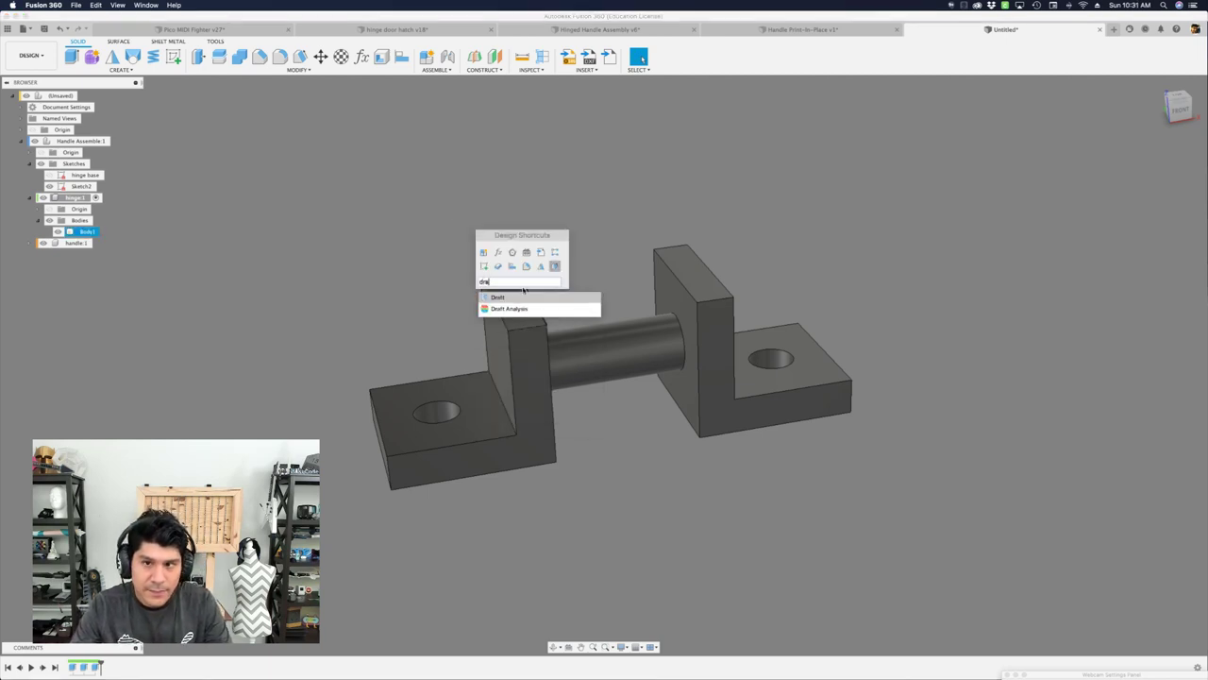
key(Return)
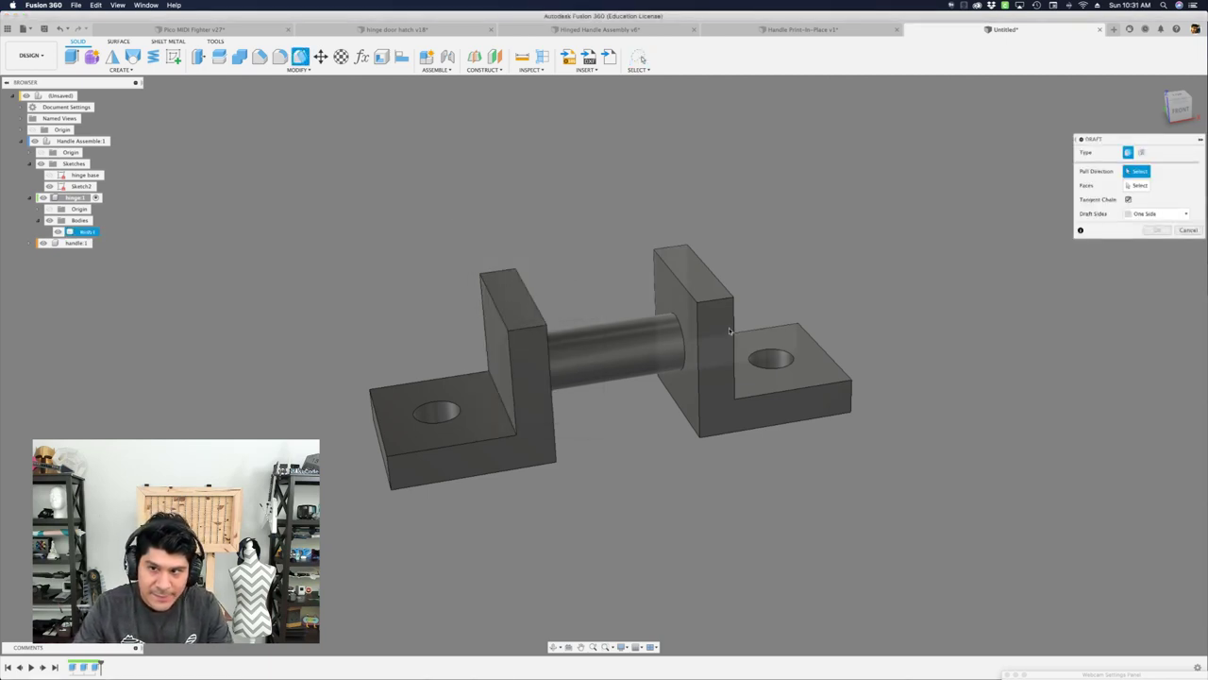
shift+middle_drag(801, 296, 547, 340)
click(554, 346)
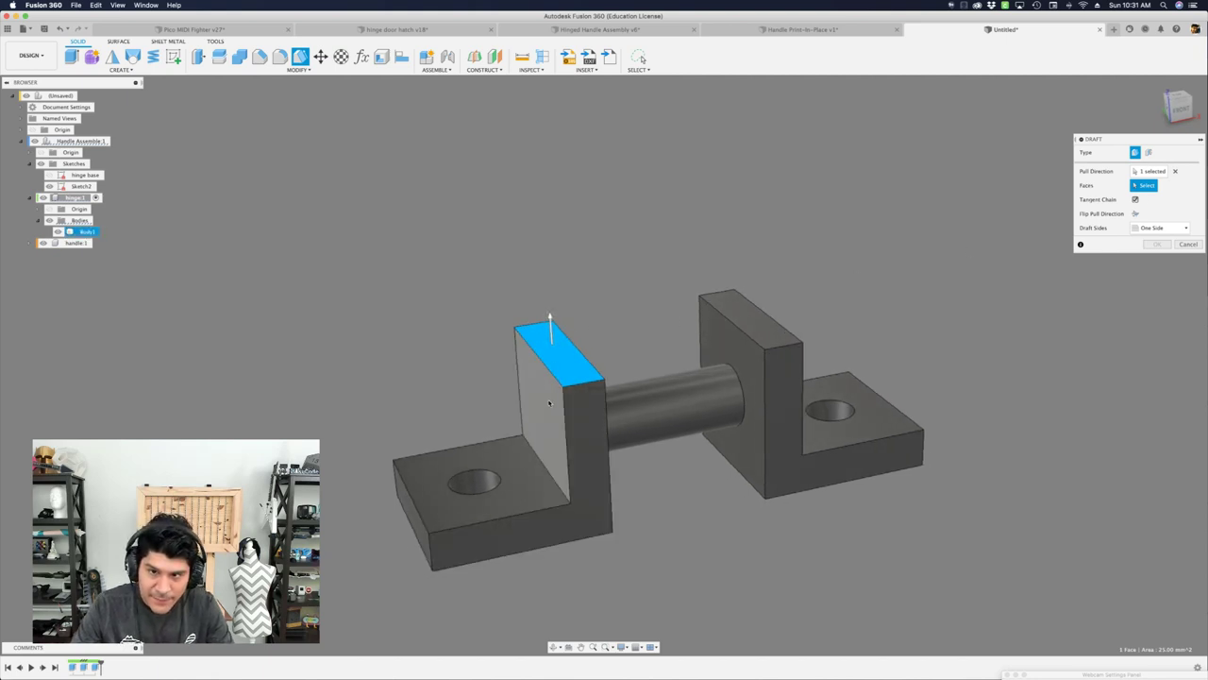
Draft the outer faces of both hinge walls by 10 degrees so the walls widen toward their bases.
click(544, 327)
drag(542, 323, 552, 319)
shift+middle_drag(551, 319, 545, 398)
shift+middle_drag(584, 305, 704, 391)
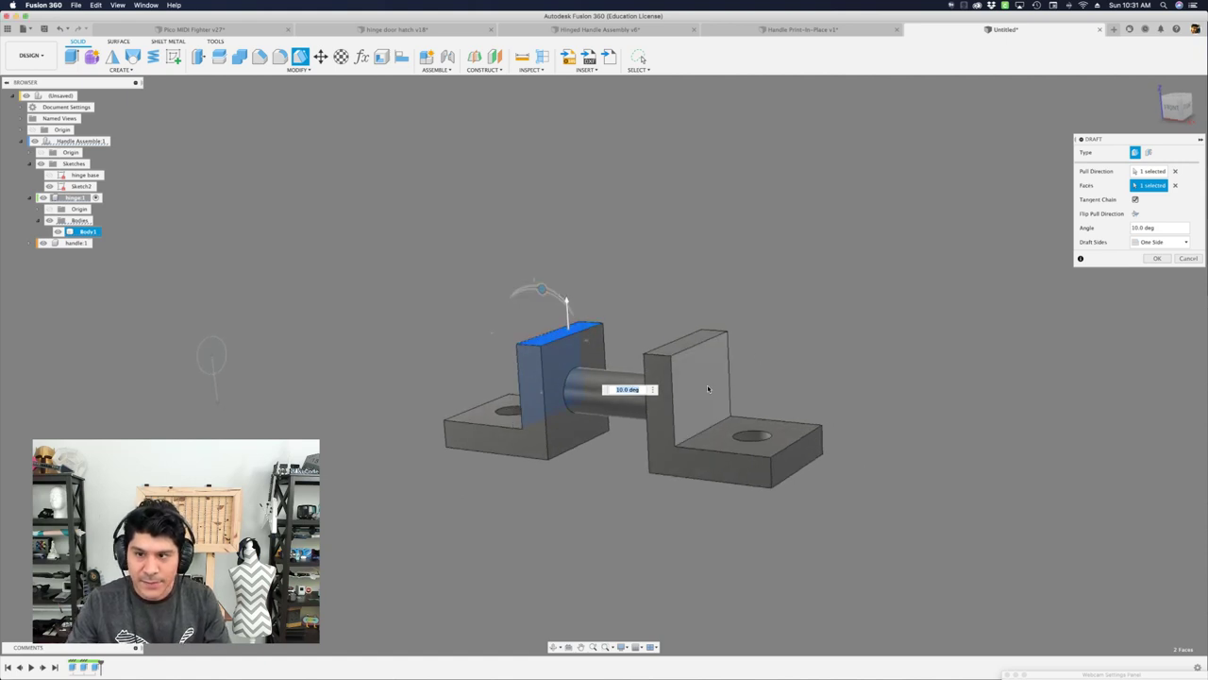
click(707, 387)
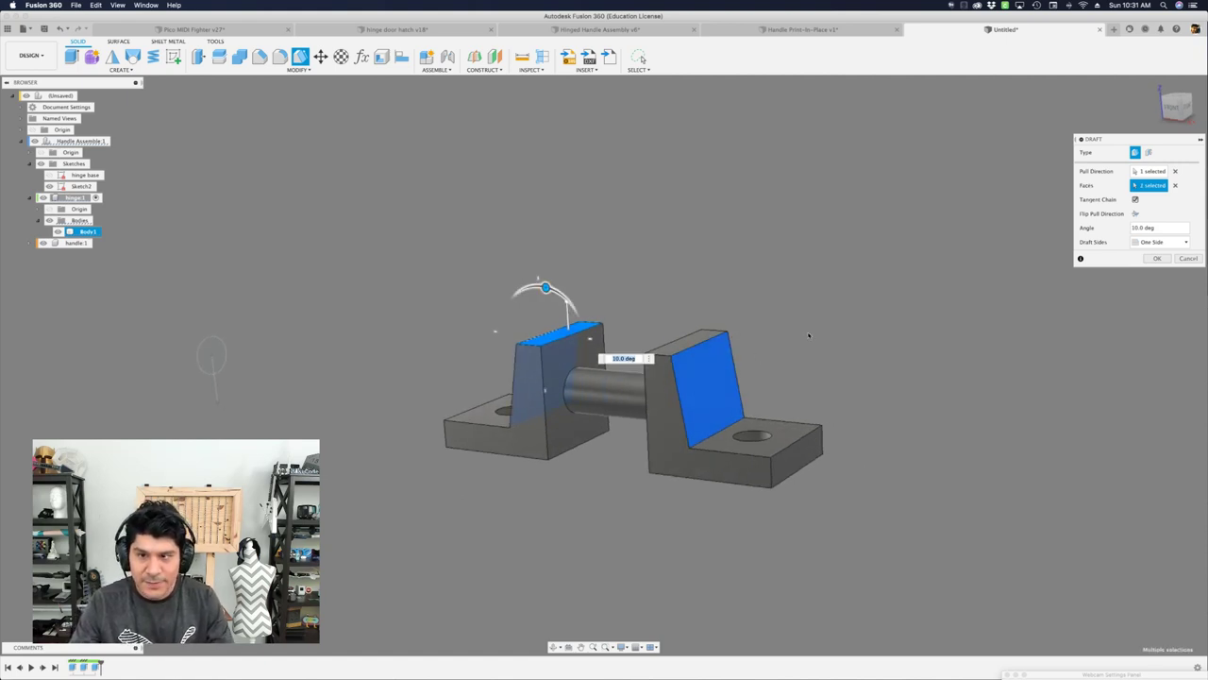
shift+middle_drag(812, 324, 595, 385)
key(Return)
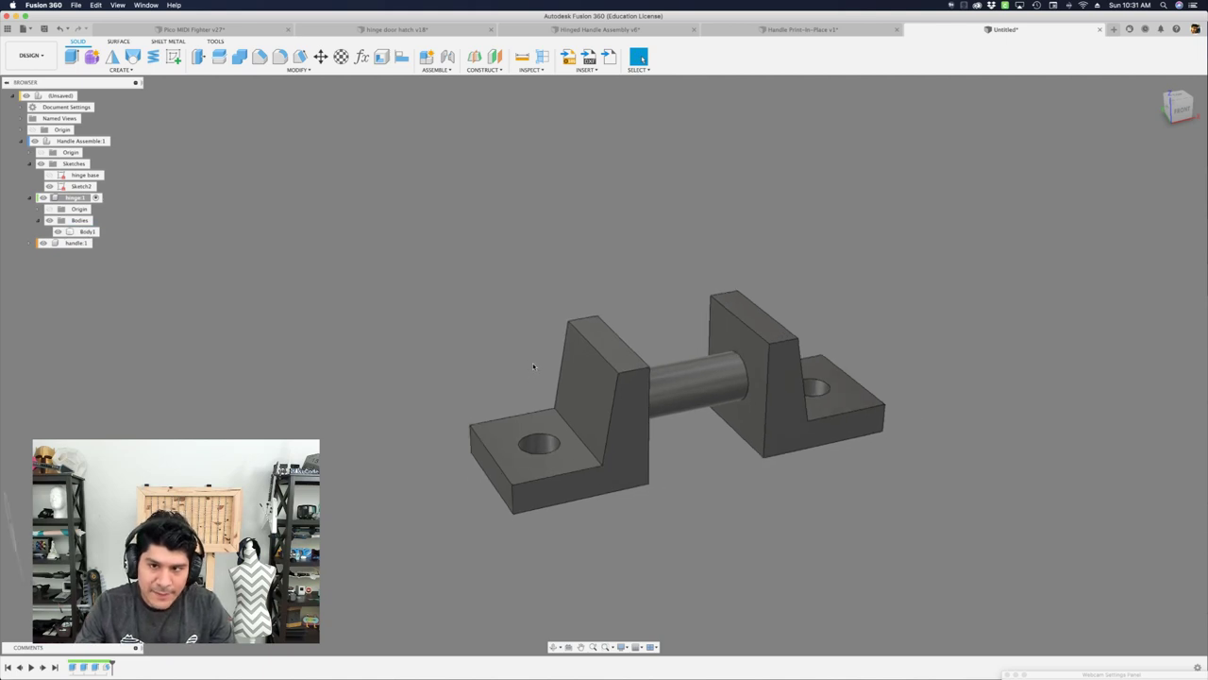
Start a fillet on the four top corner edges of both hinge walls with a radius of handleThickness/2.
key(f)
click(584, 319)
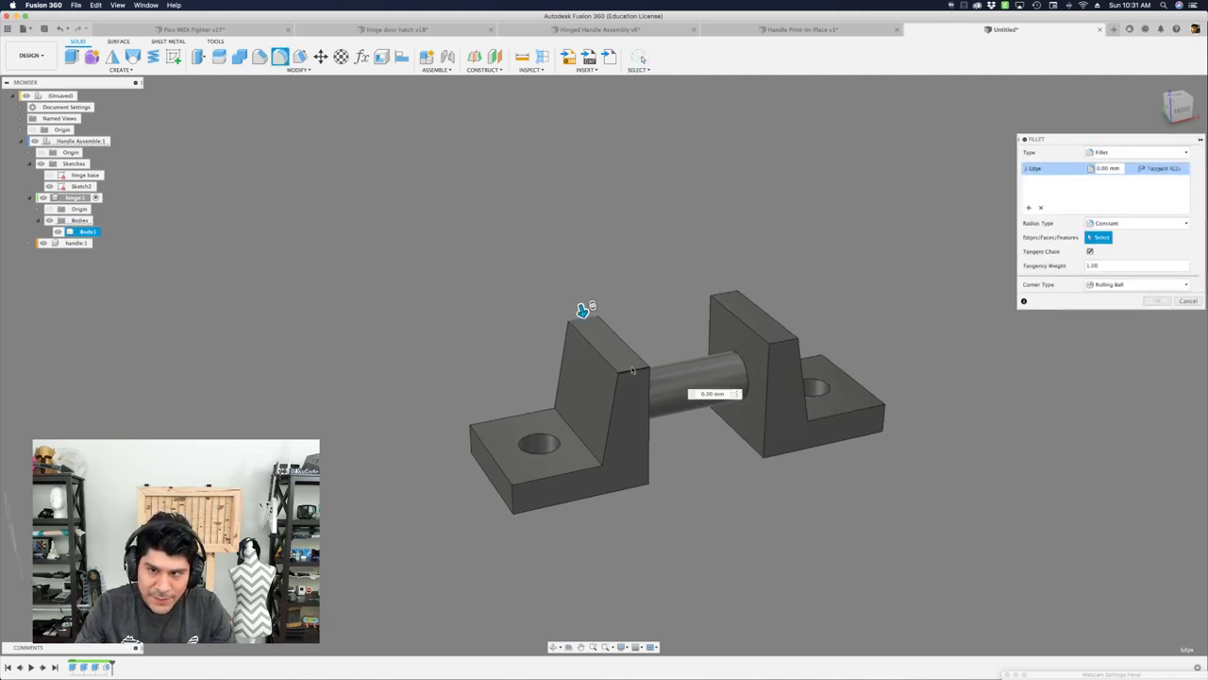
click(732, 293)
click(779, 340)
scroll(781, 338, up, 3)
drag(774, 342, 772, 351)
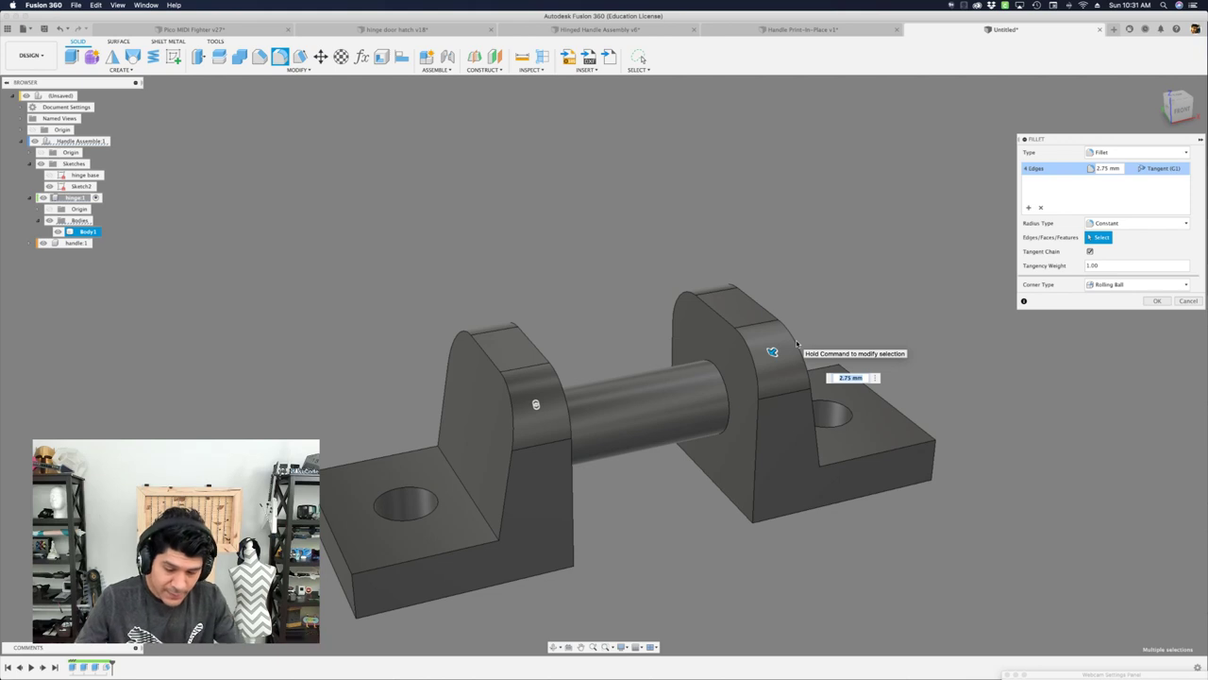
text(han)
key(Down)
key(Down)
key(Return)
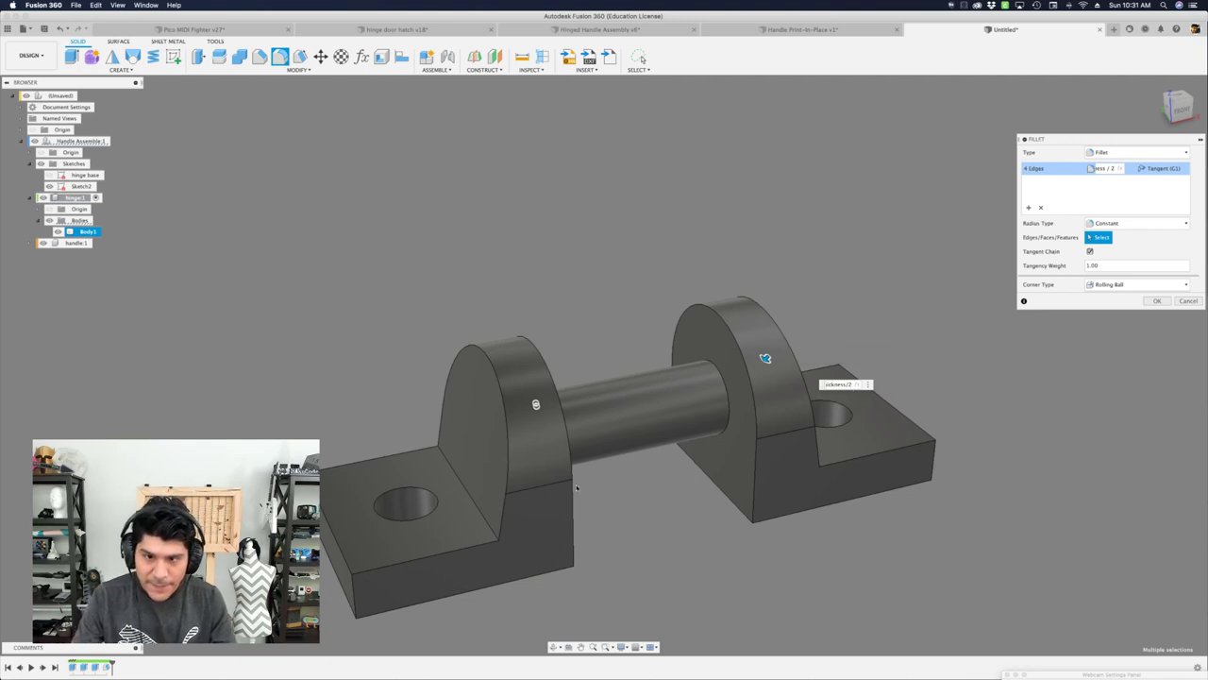
Add the outer vertical corner edges of both mounting flanges to the fillet and complete it.
click(404, 542)
click(378, 493)
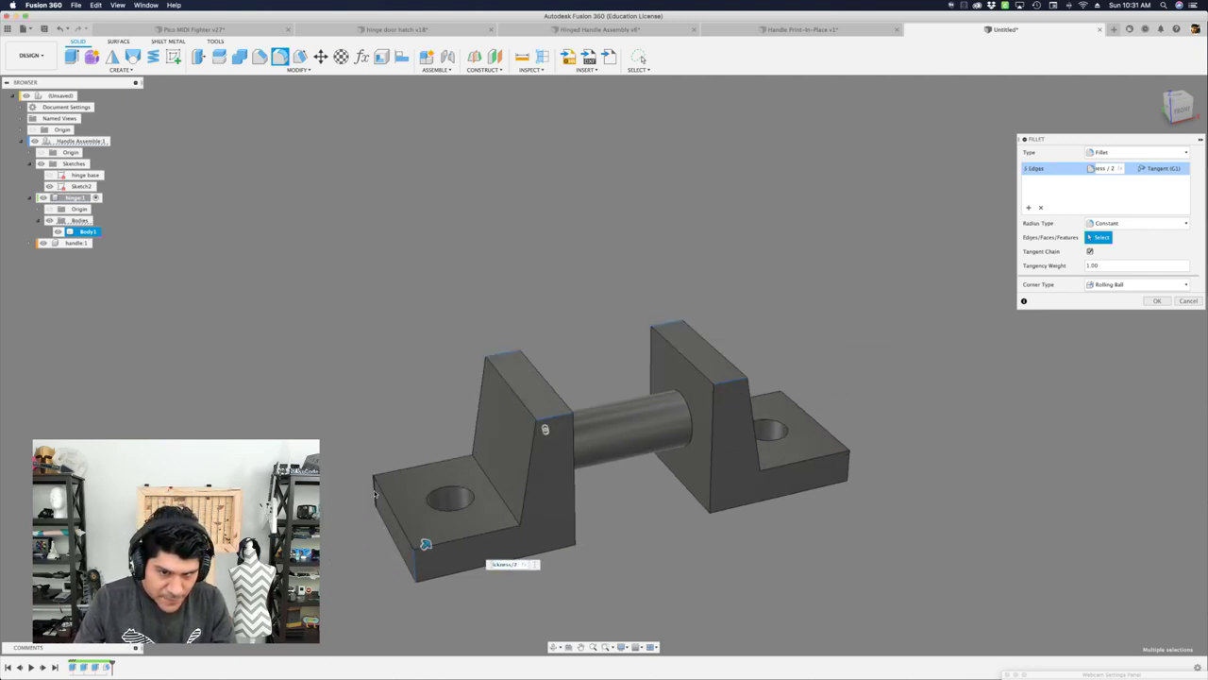
click(846, 467)
click(735, 460)
shift+middle_drag(886, 440, 726, 412)
click(864, 450)
key(Return)
scroll(724, 430, down, 2)
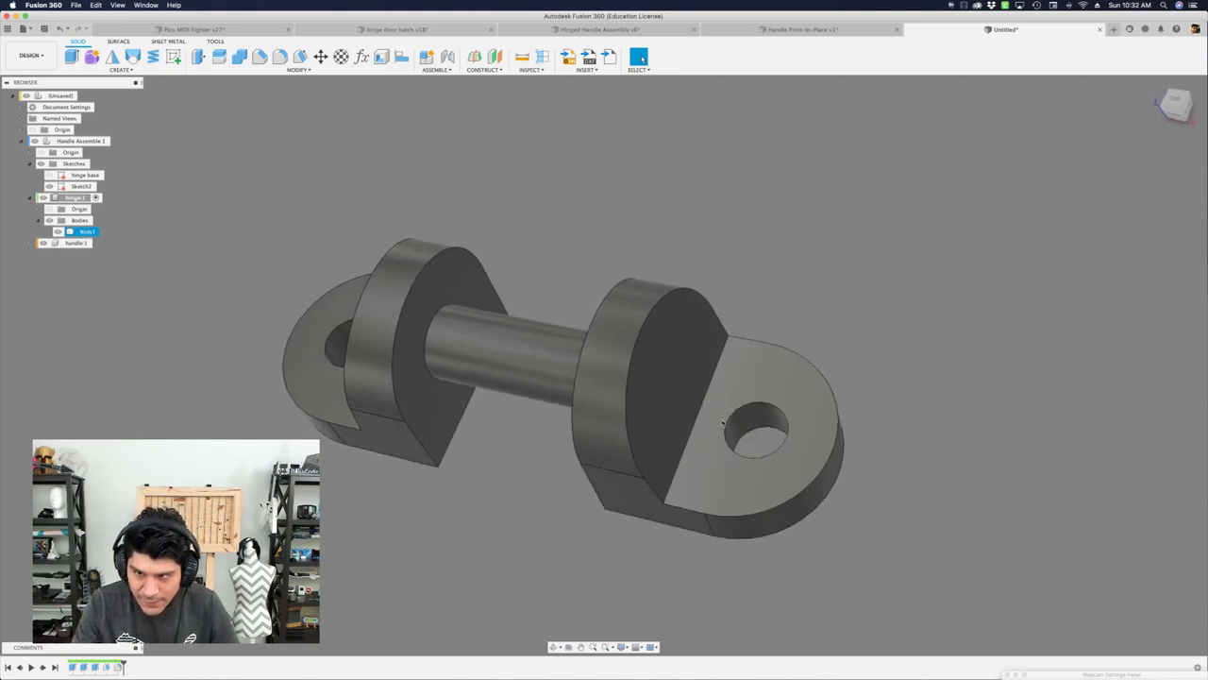
Examine the rounded hinge from several angles, checking the mounting flange faces and bolt hole.
click(792, 468)
click(756, 413)
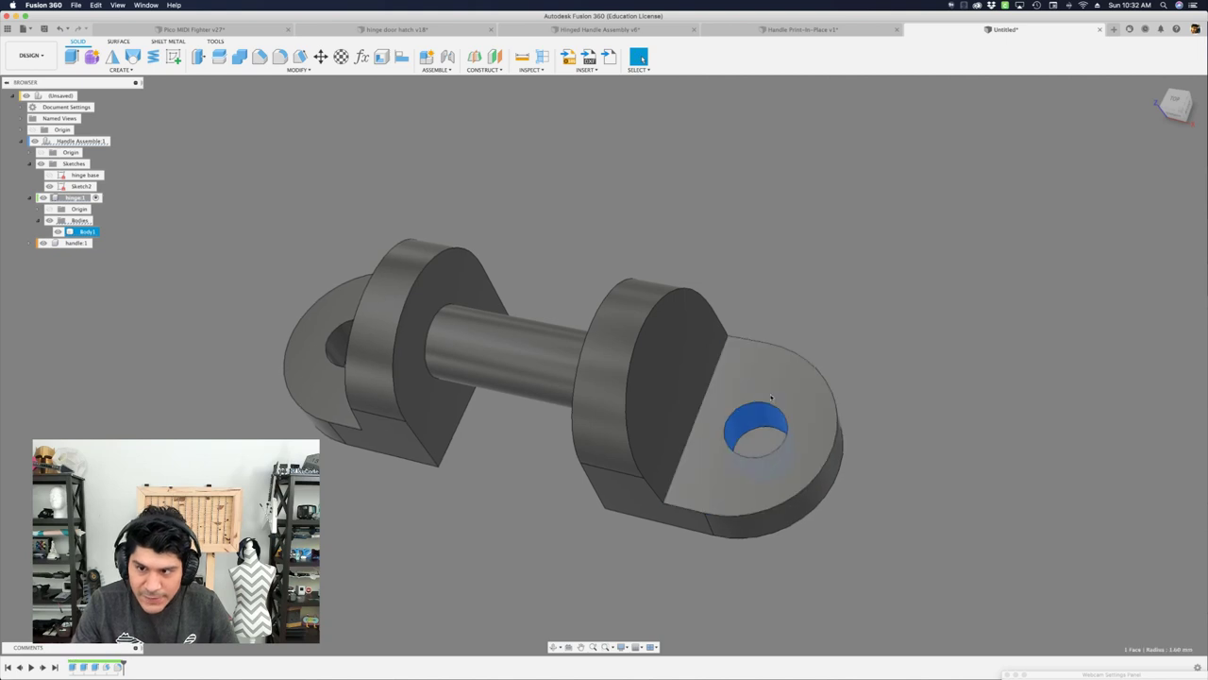
click(779, 387)
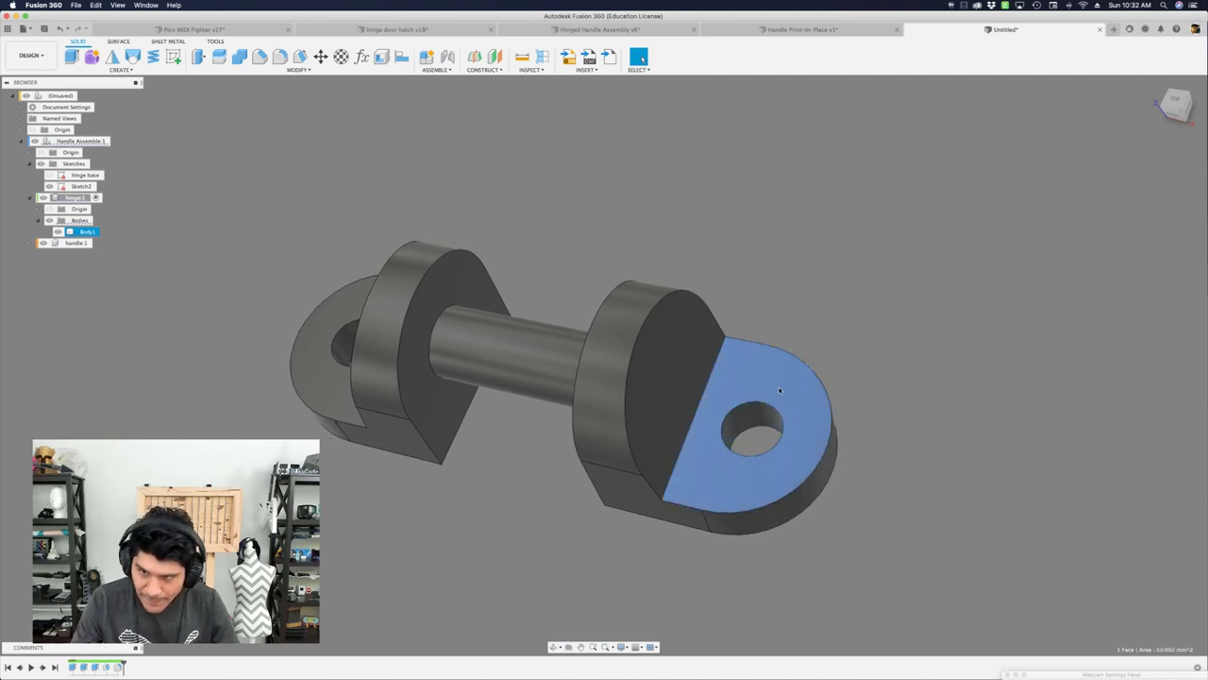
mouse_move(781, 383)
shift+middle_down()
mouse_move(800, 371)
mouse_move(777, 390)
shift+middle_up()
click(835, 356)
shift+middle_drag(774, 362, 761, 435)
scroll(741, 399, down, 1)
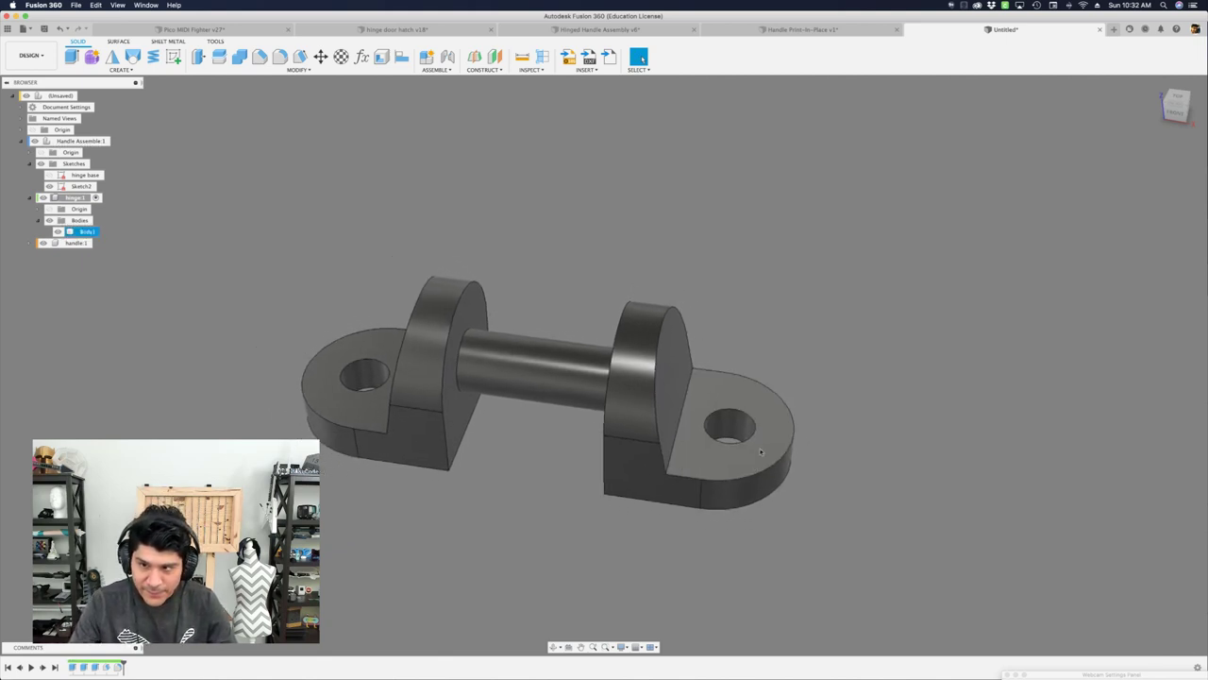
scroll(741, 399, down, 2)
scroll(741, 399, down, 2)
shift+middle_drag(723, 405, 663, 407)
click(321, 381)
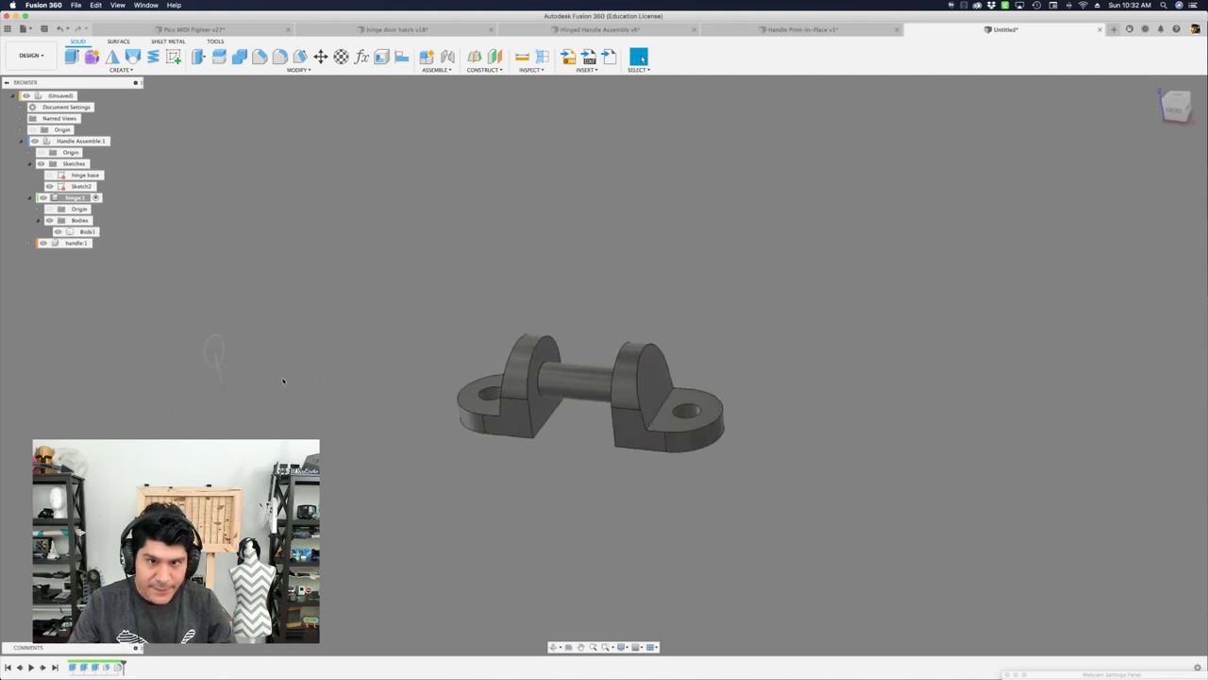
Hide the pin's circle sketch, Sketch2, and collapse the hinge component in the model tree.
click(48, 186)
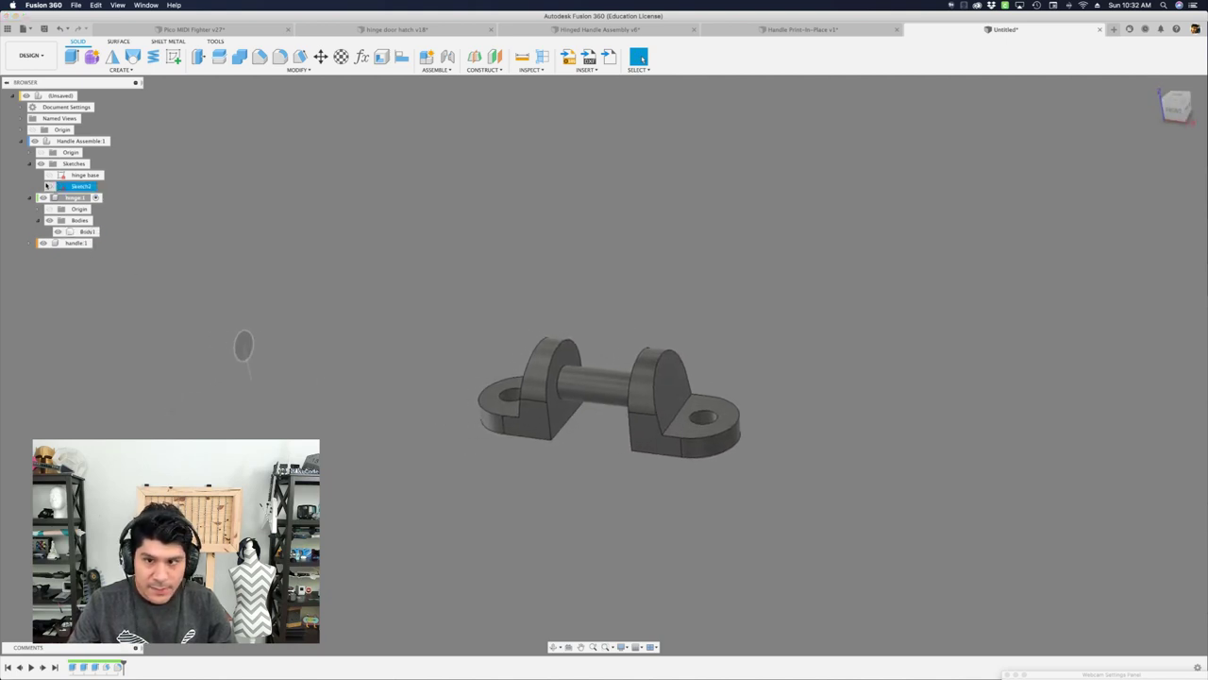
double_click(71, 198)
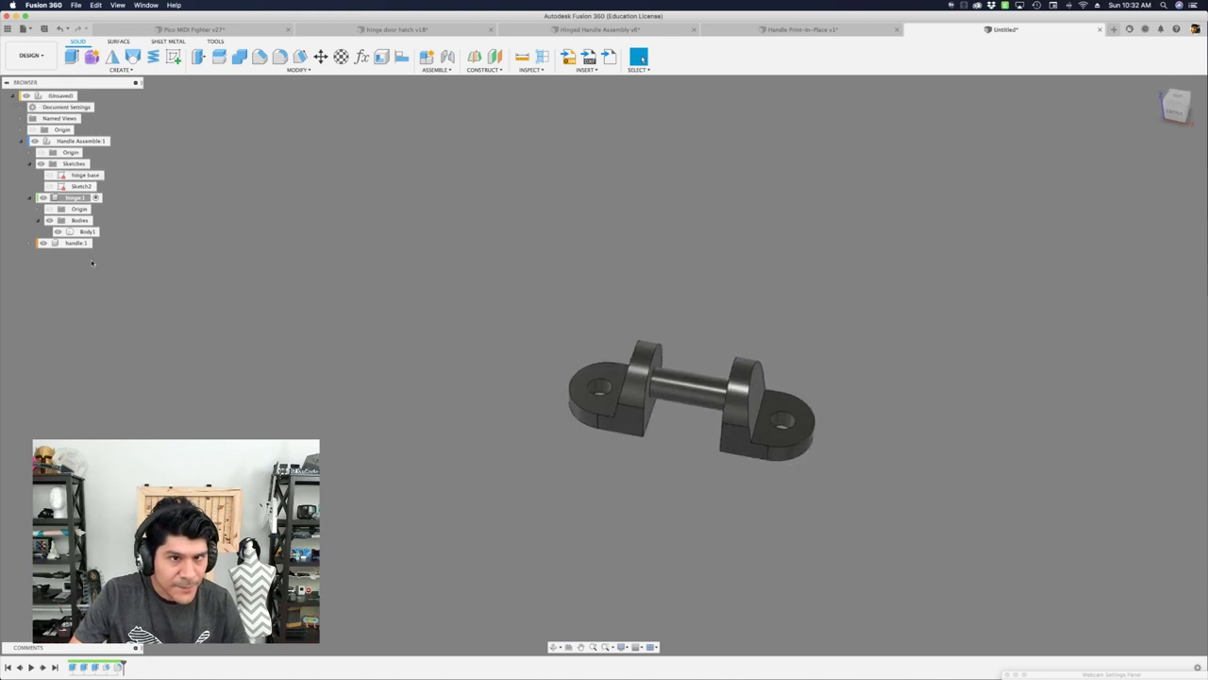
click(31, 198)
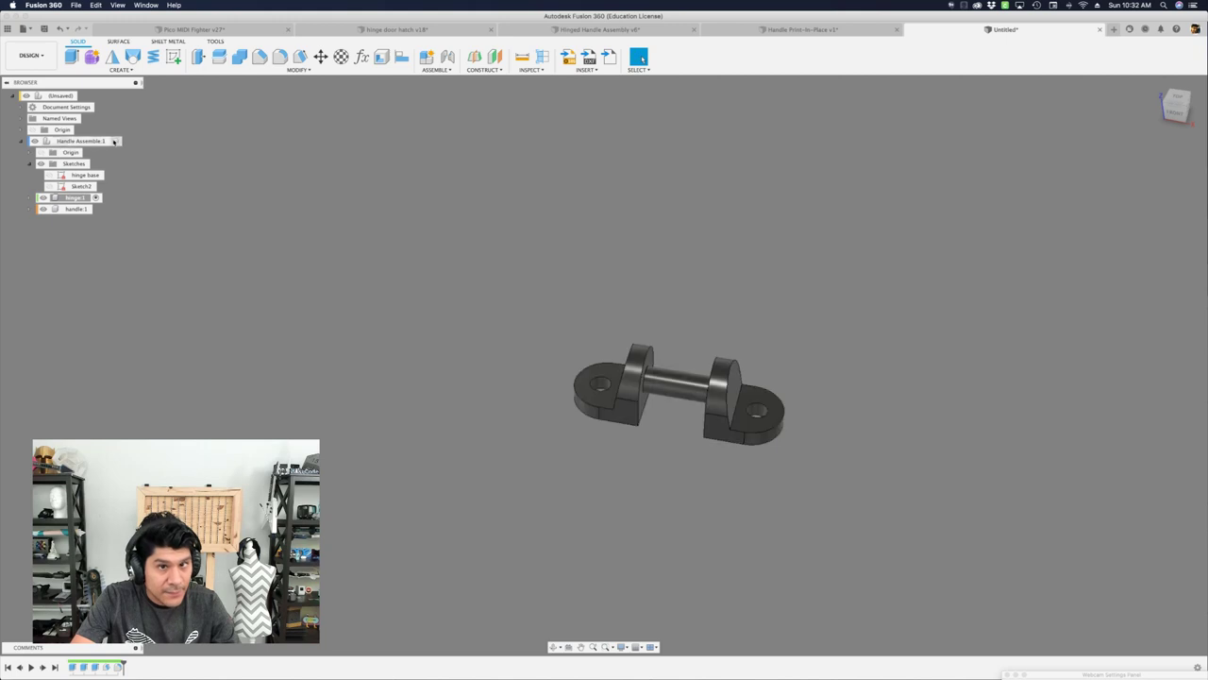
Rename Sketch2 as "hinge pin".
click(76, 209)
click(82, 186)
shift+middle_drag(363, 331, 473, 312)
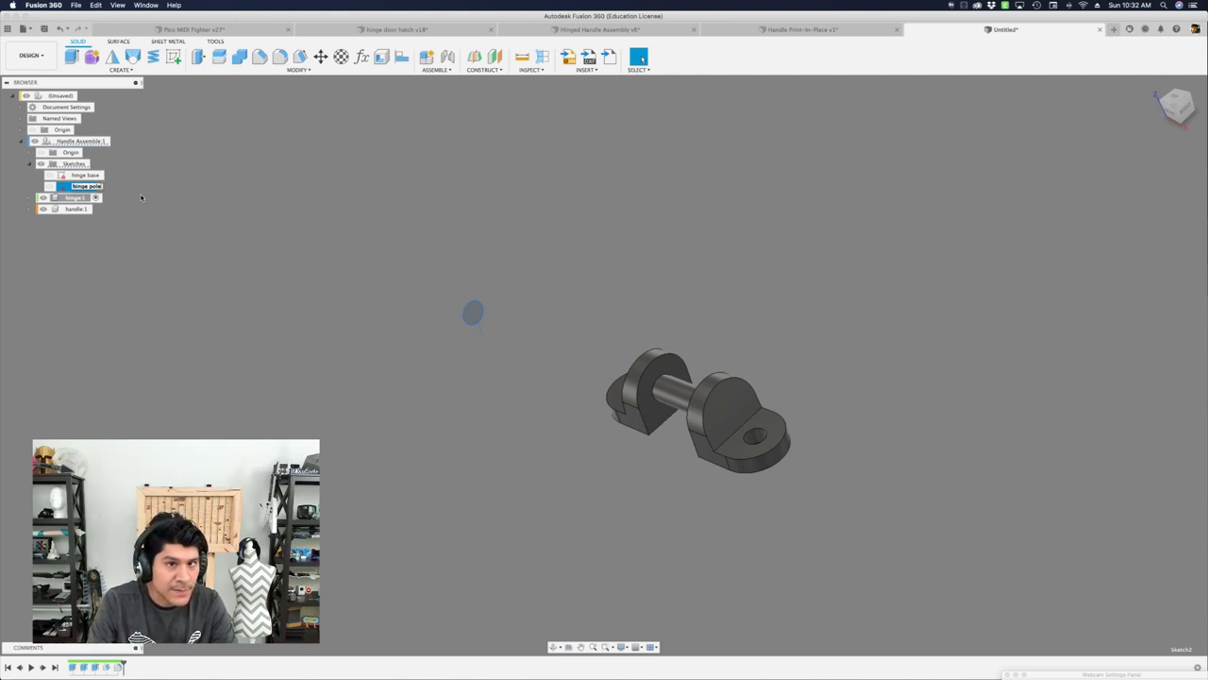
click(300, 246)
click(91, 187)
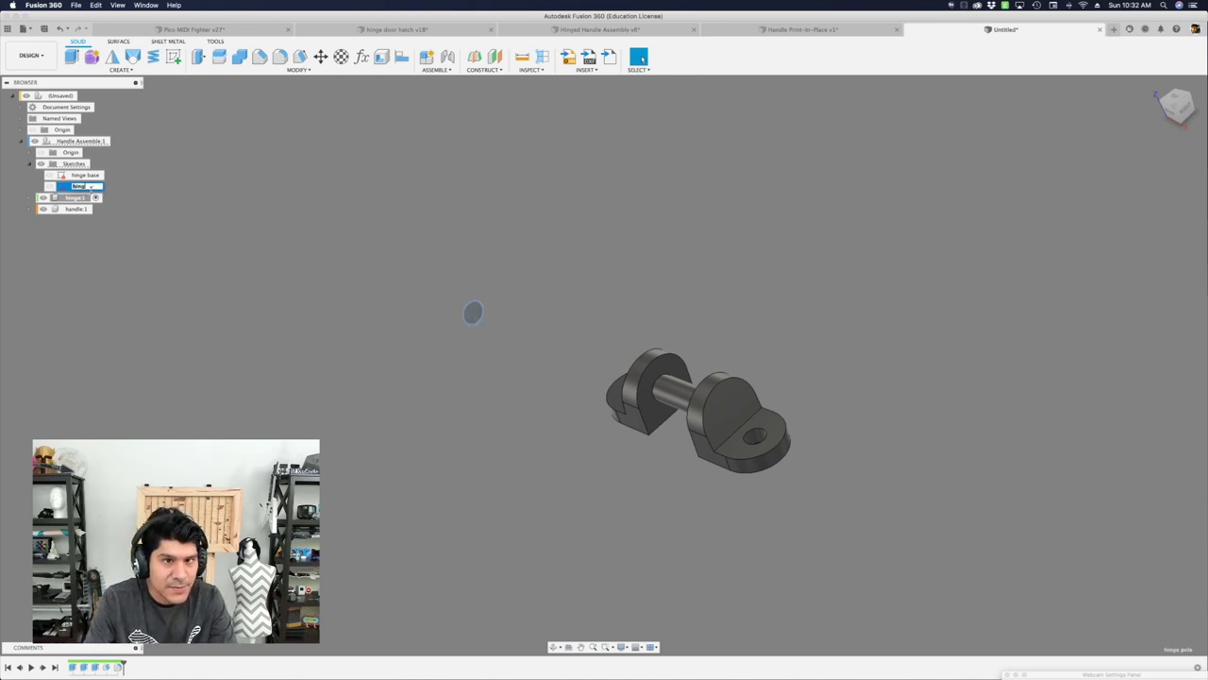
click(196, 259)
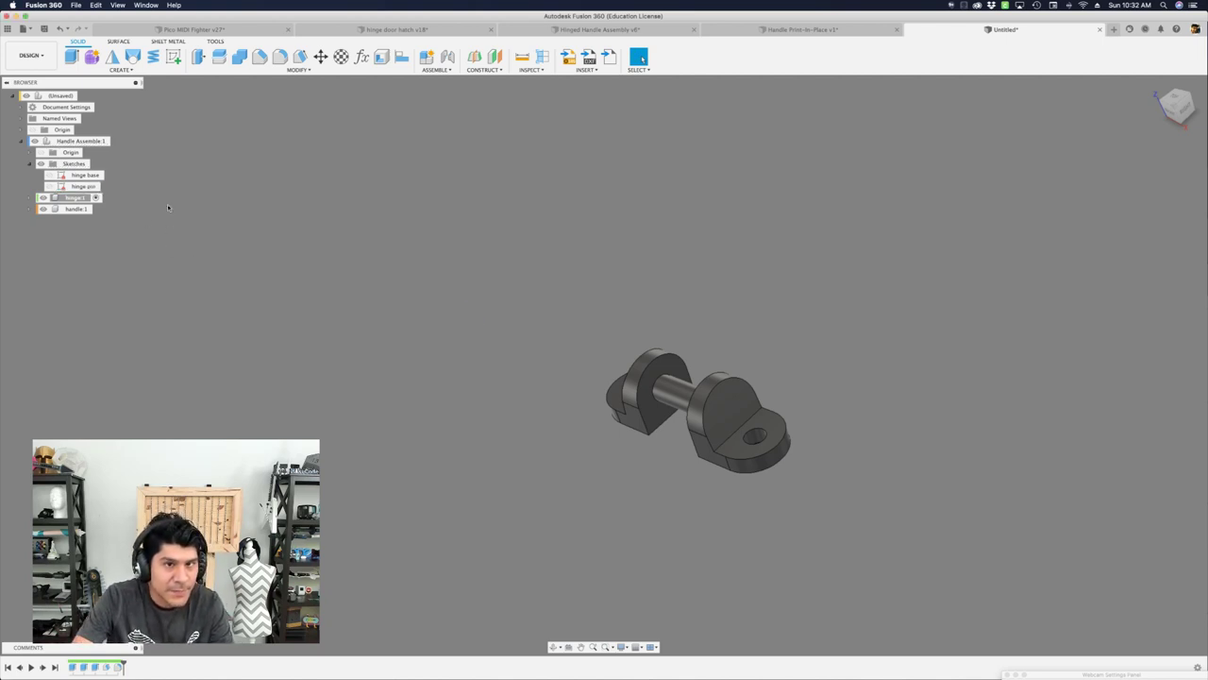
Activate the Handle Assembly component and start a sketch on its horizontal origin plane, viewed from the top.
click(113, 141)
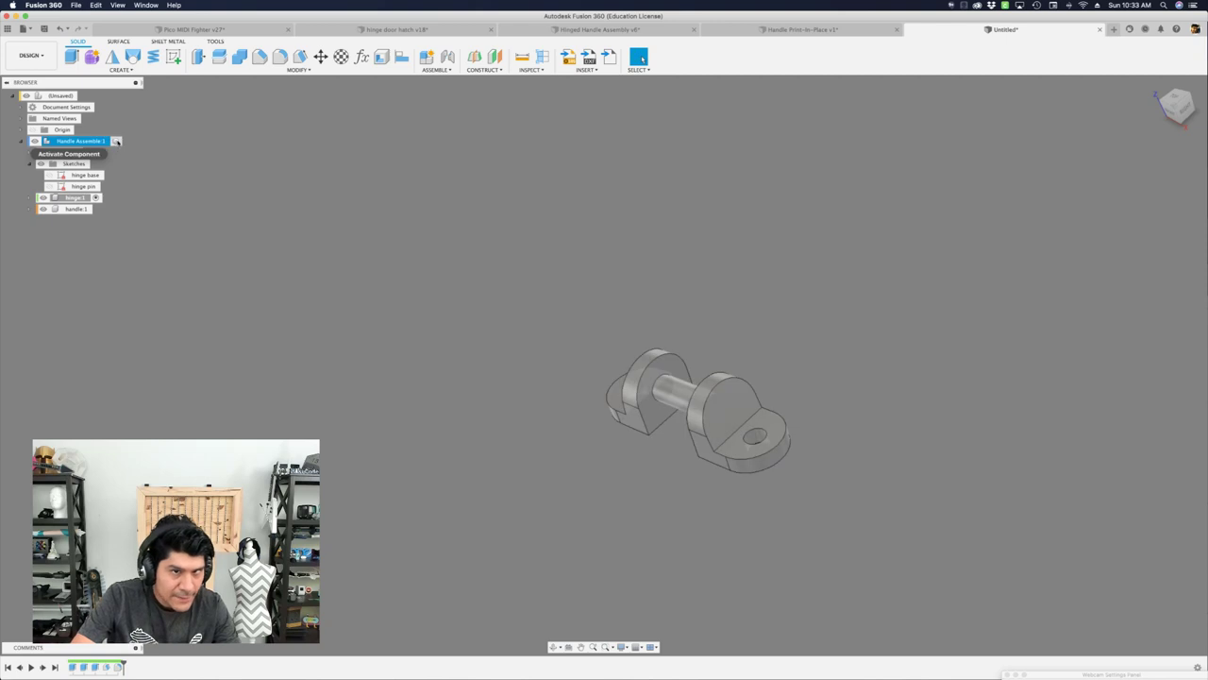
click(117, 141)
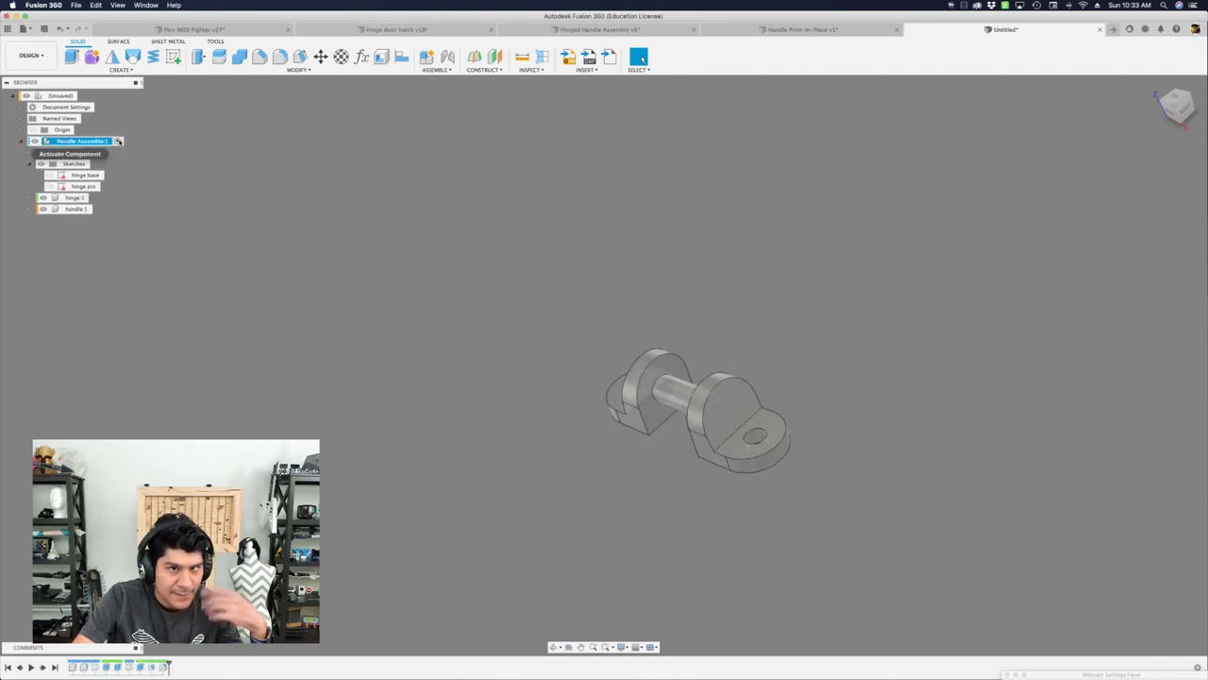
click(1177, 98)
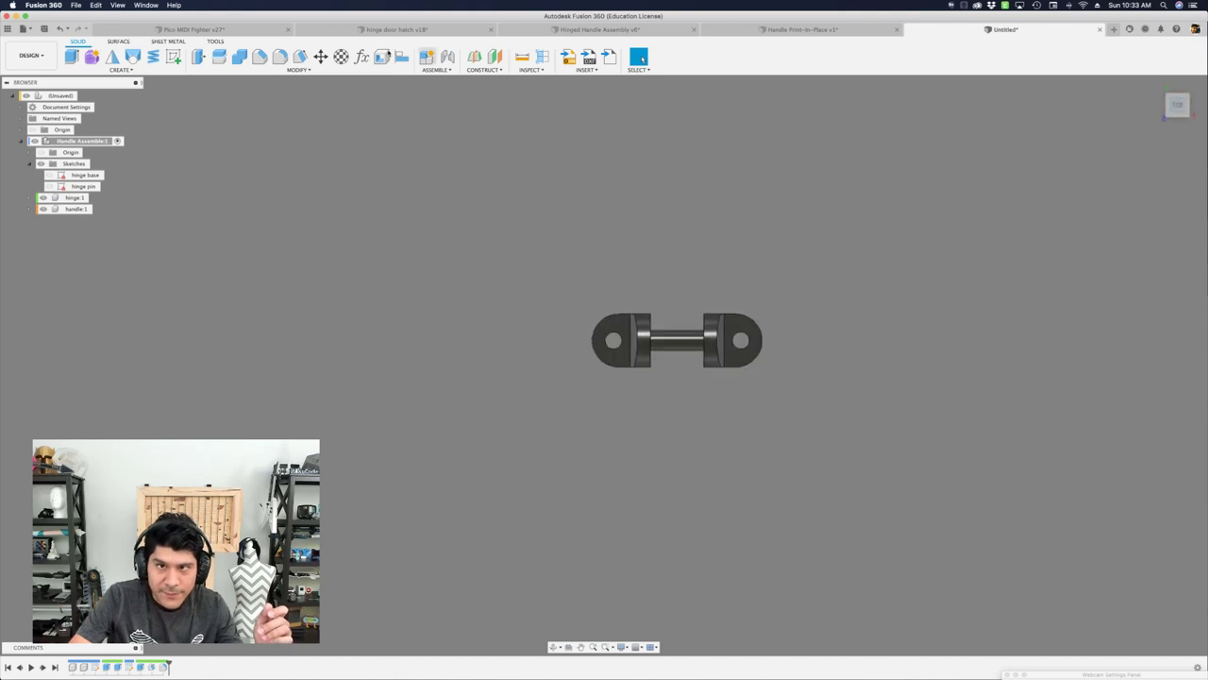
click(174, 57)
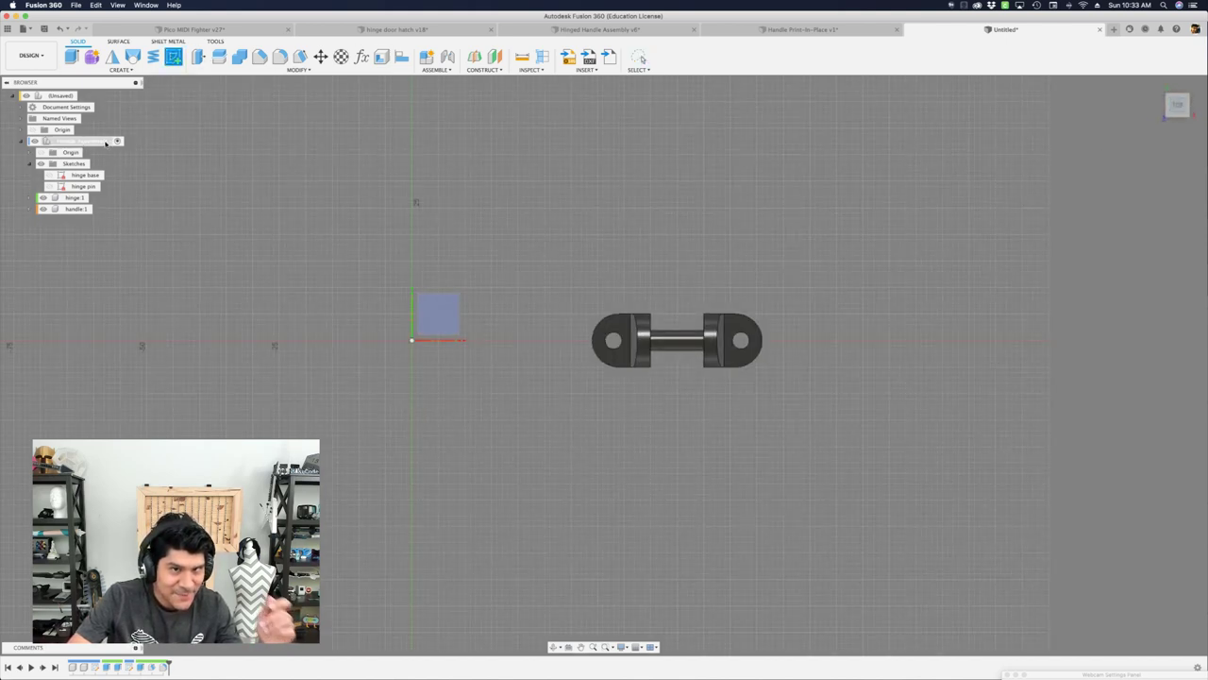
click(104, 143)
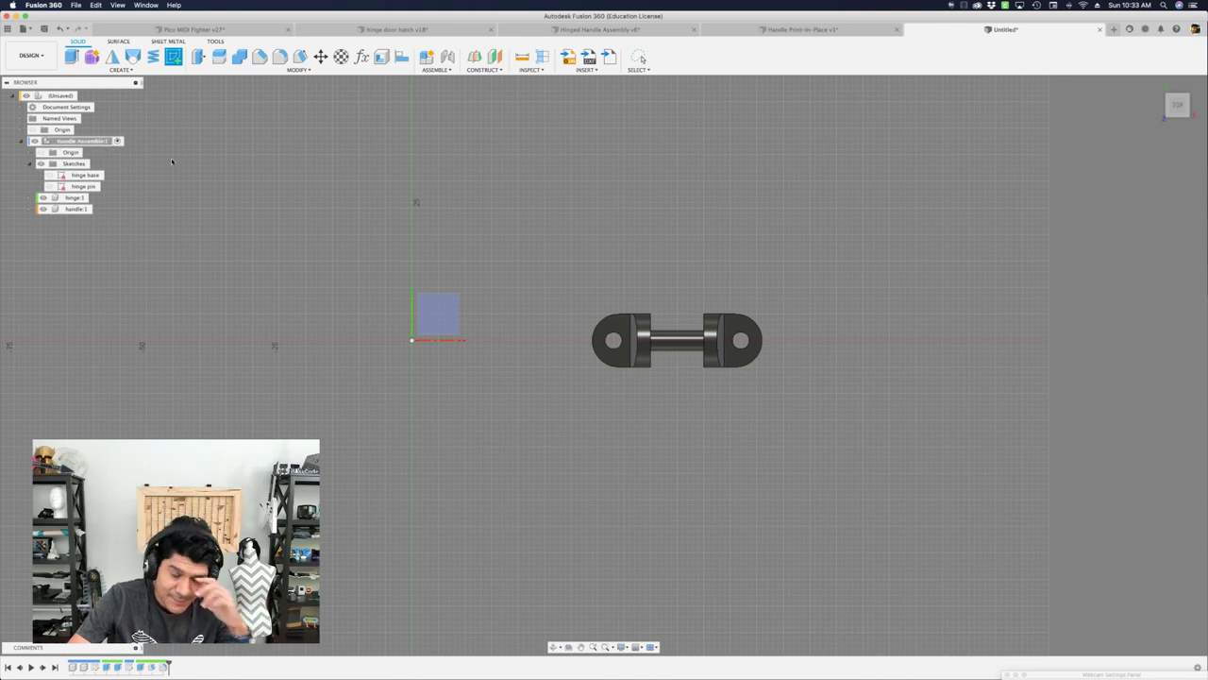
click(438, 311)
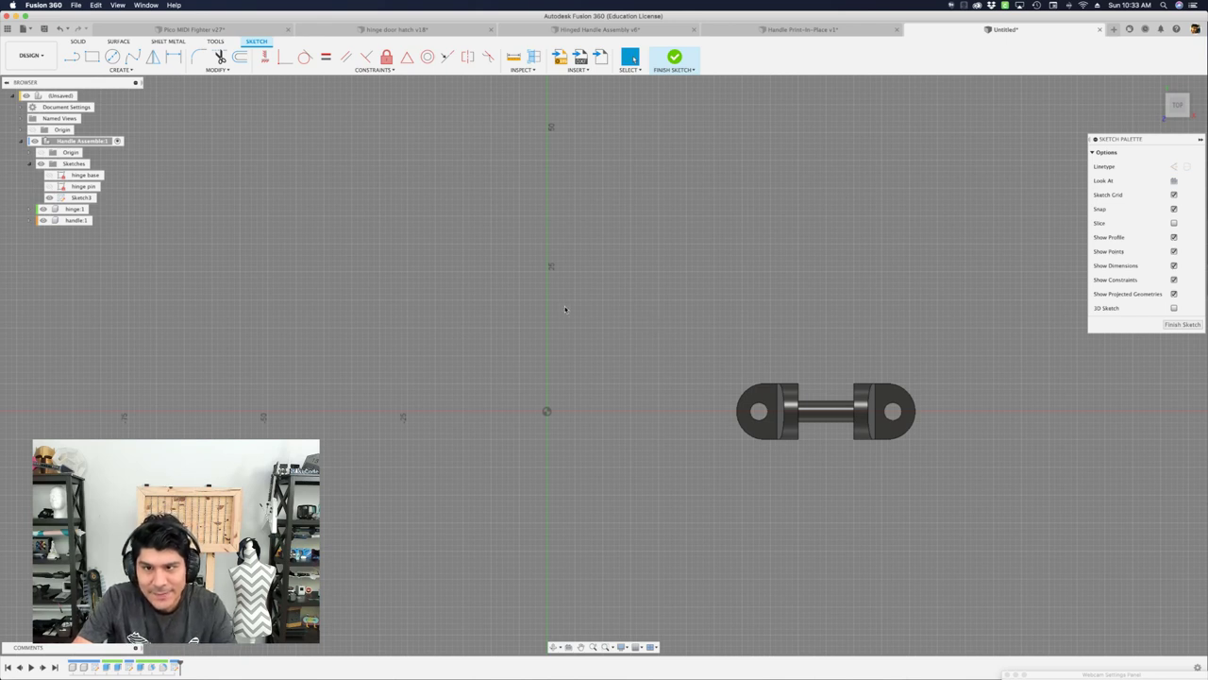
Sketch an open L-shaped handle outline from connected lines, with a top line about 92 mm long and a leg about 12 mm wide crossing the hinge.
key(l)
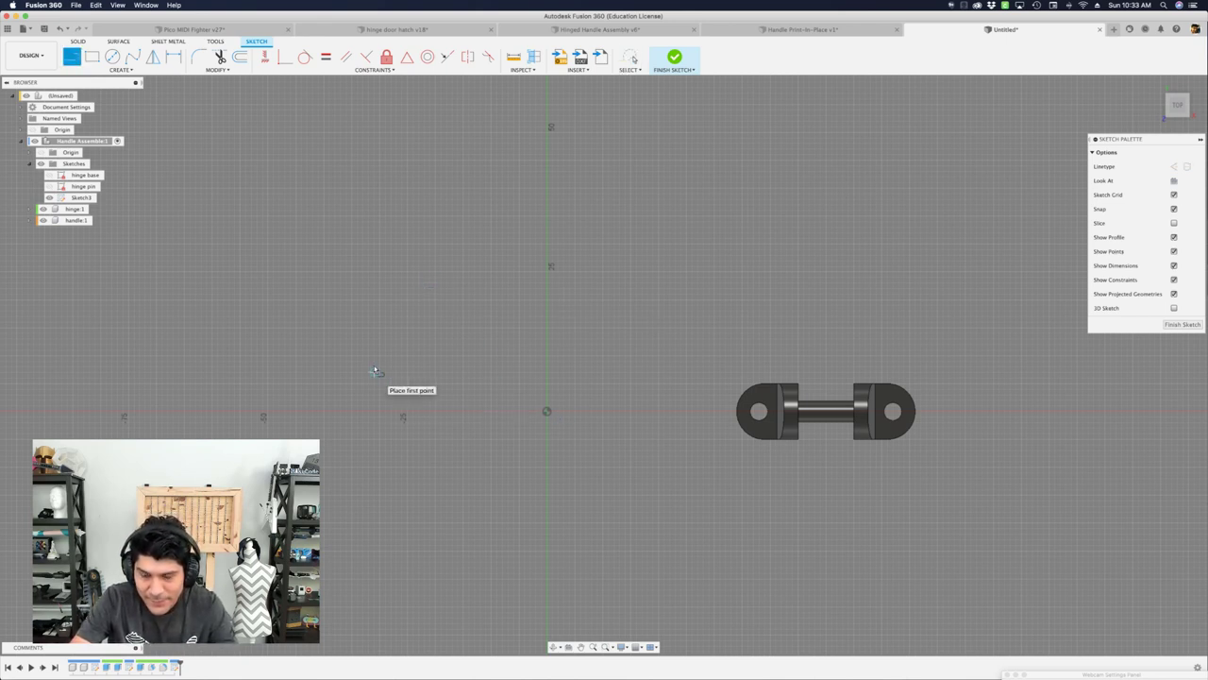
click(357, 233)
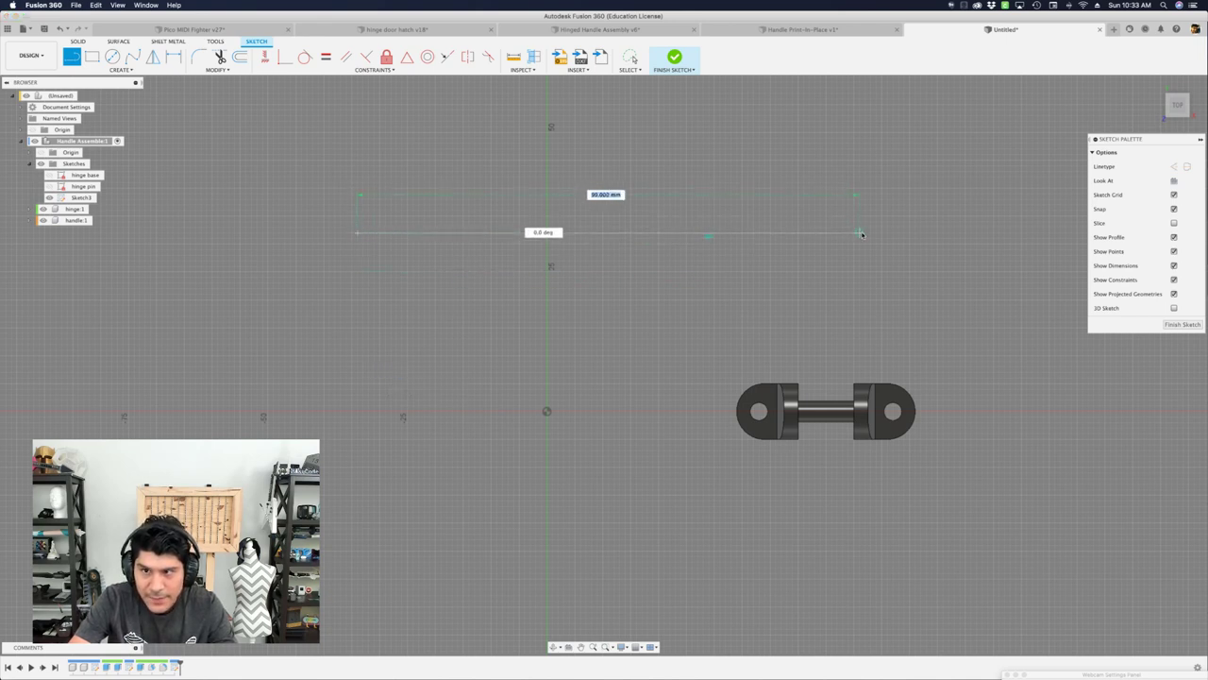
click(870, 232)
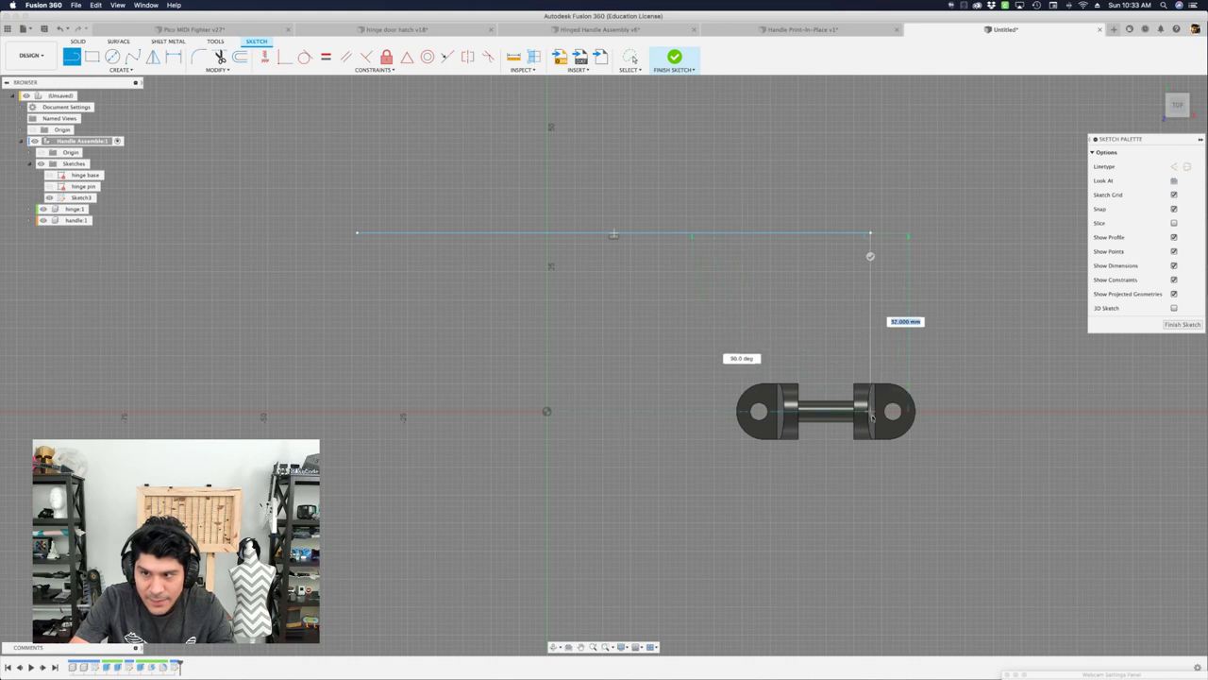
scroll(867, 432, up, 2)
click(870, 496)
click(779, 496)
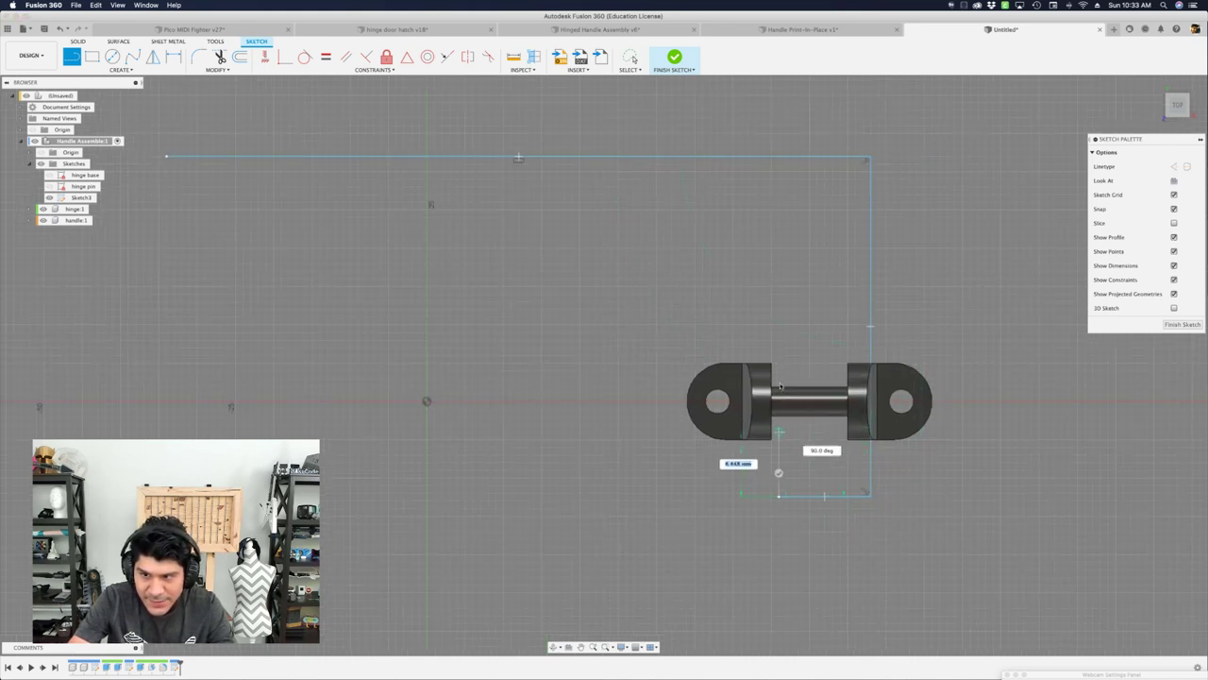
click(779, 271)
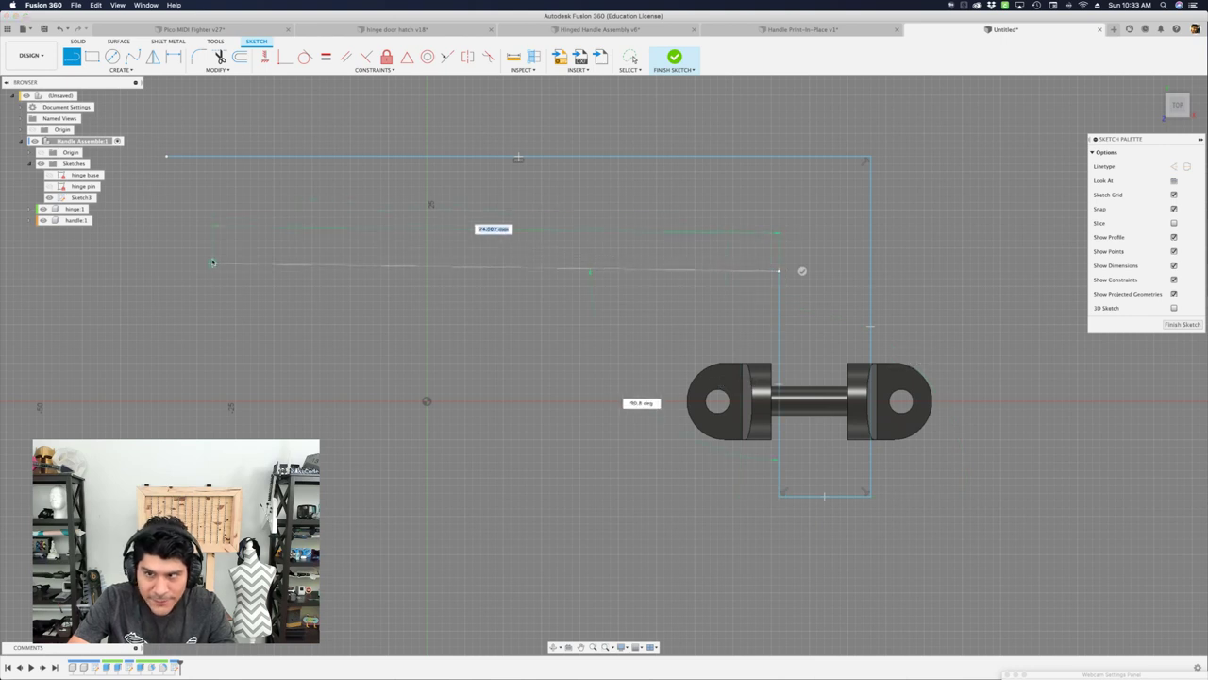
click(172, 271)
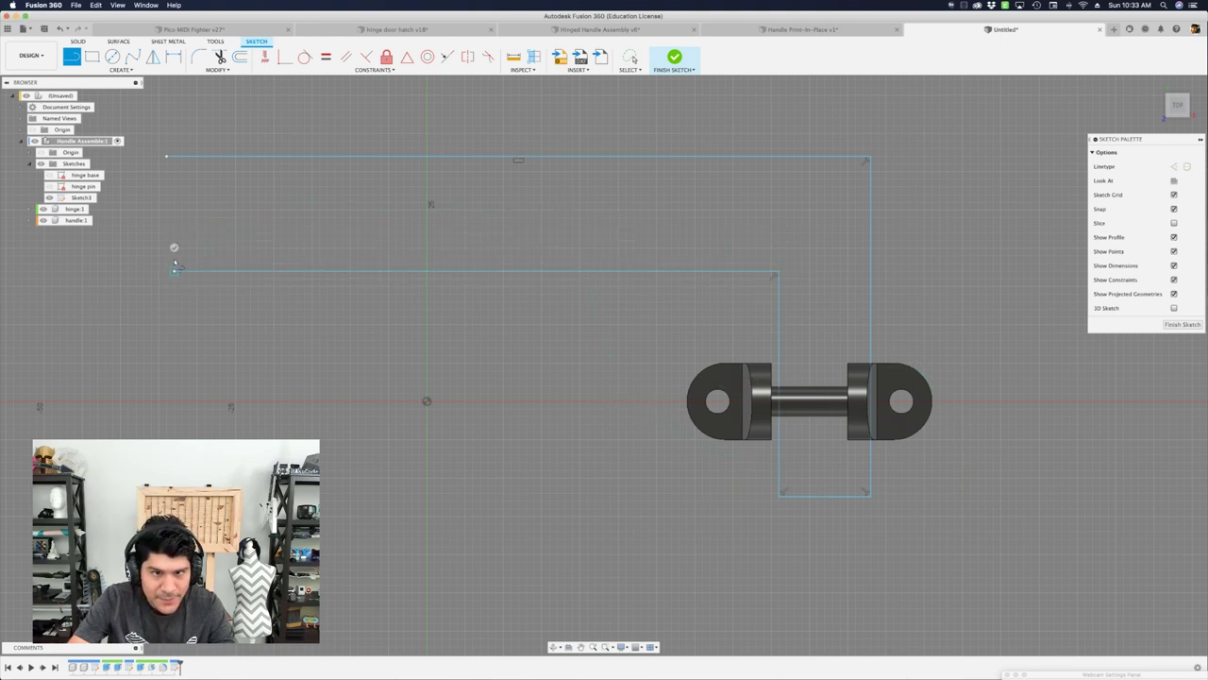
scroll(444, 283, down, 2)
key(Escape)
scroll(703, 289, up, 2)
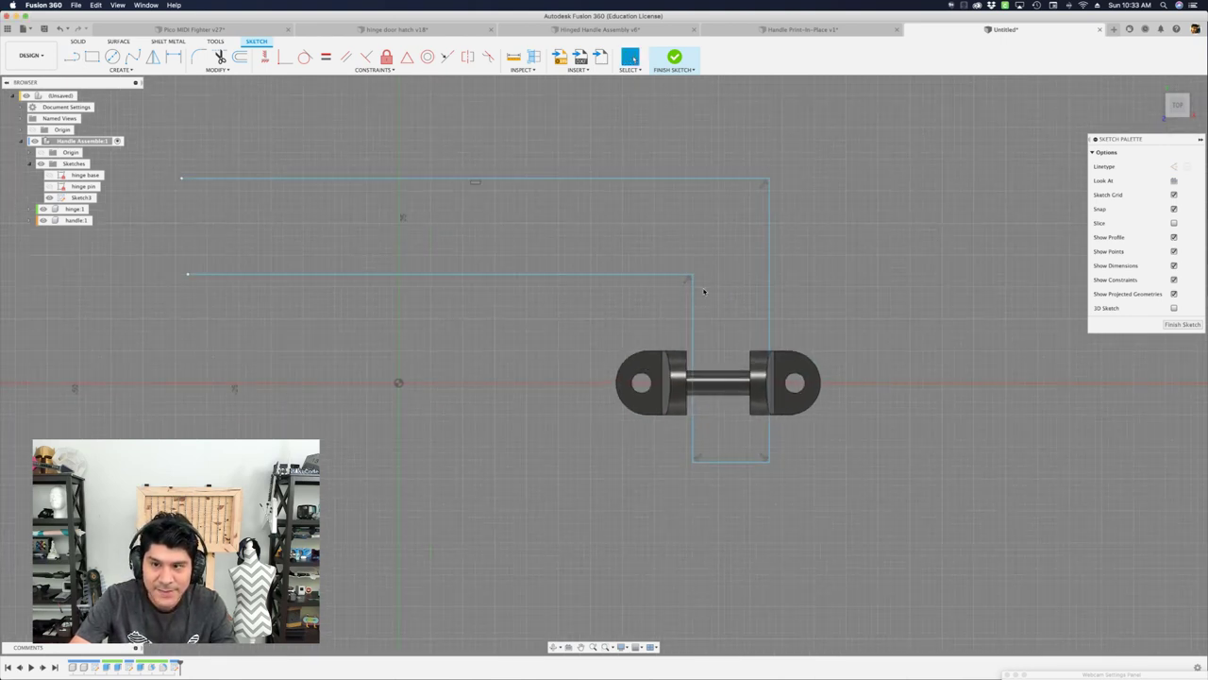
Dimension the short end line of the handle leg with the parameter handleThickness.
middle_drag(647, 305, 743, 339)
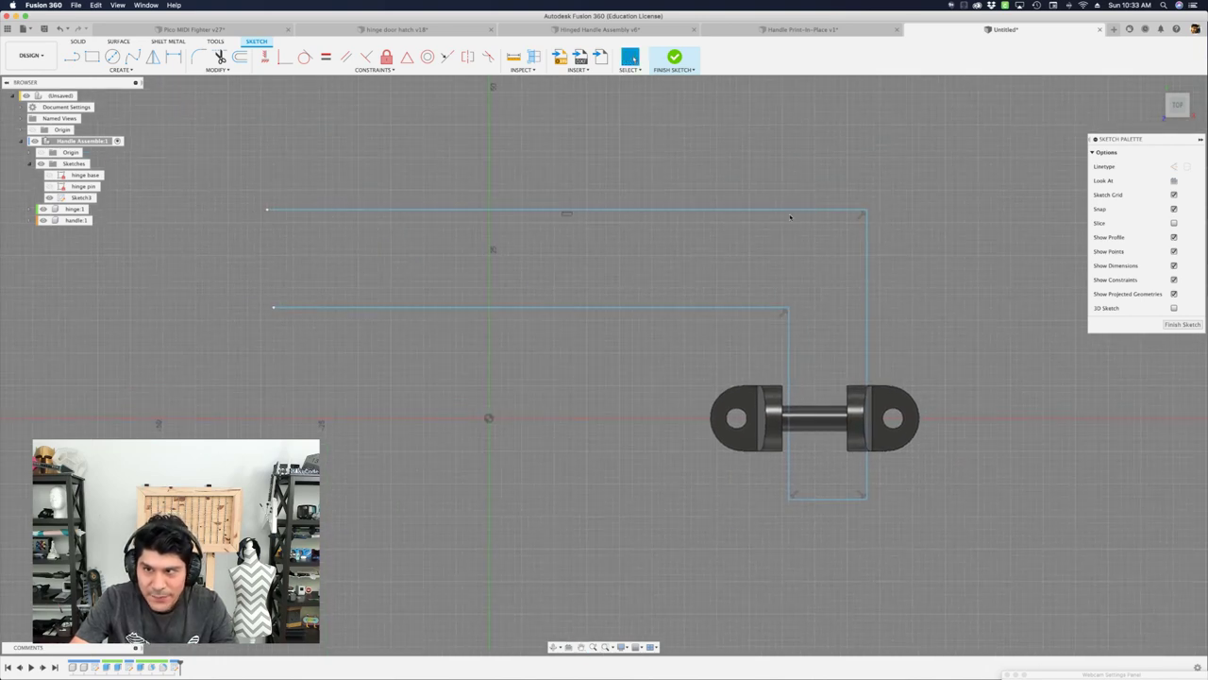
scroll(822, 295, down, 2)
scroll(798, 377, up, 3)
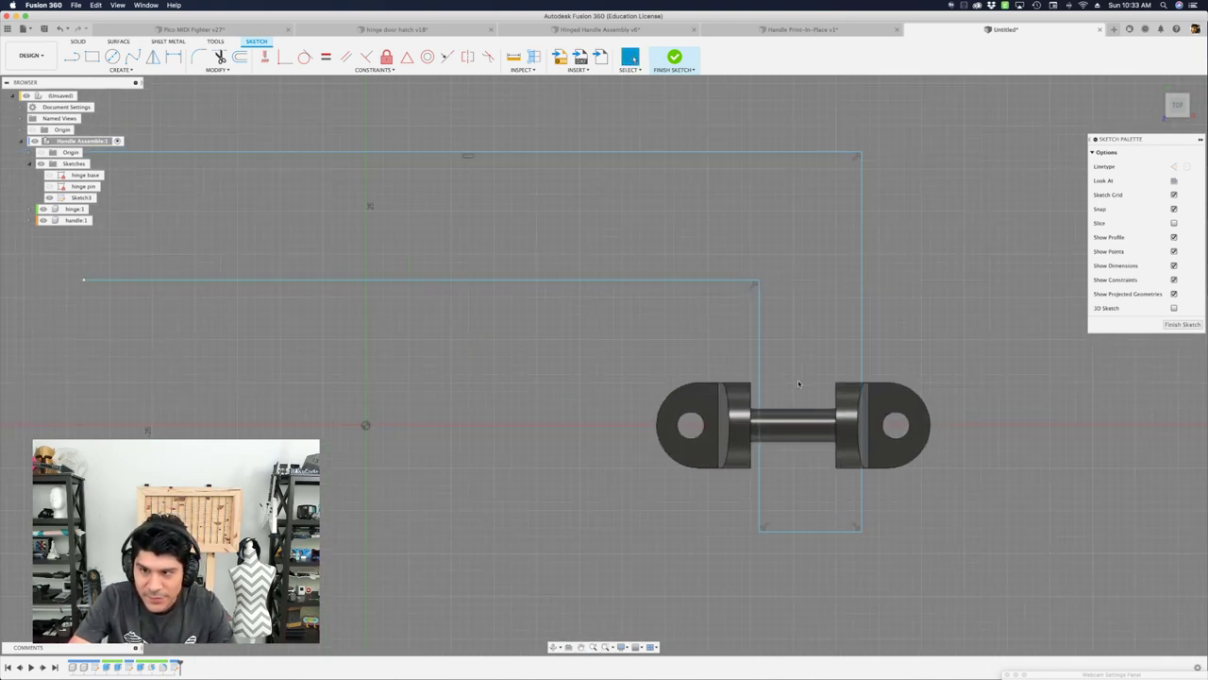
scroll(761, 457, up, 2)
middle_drag(833, 515, 871, 462)
scroll(880, 488, down, 2)
click(878, 504)
scroll(835, 257, down, 2)
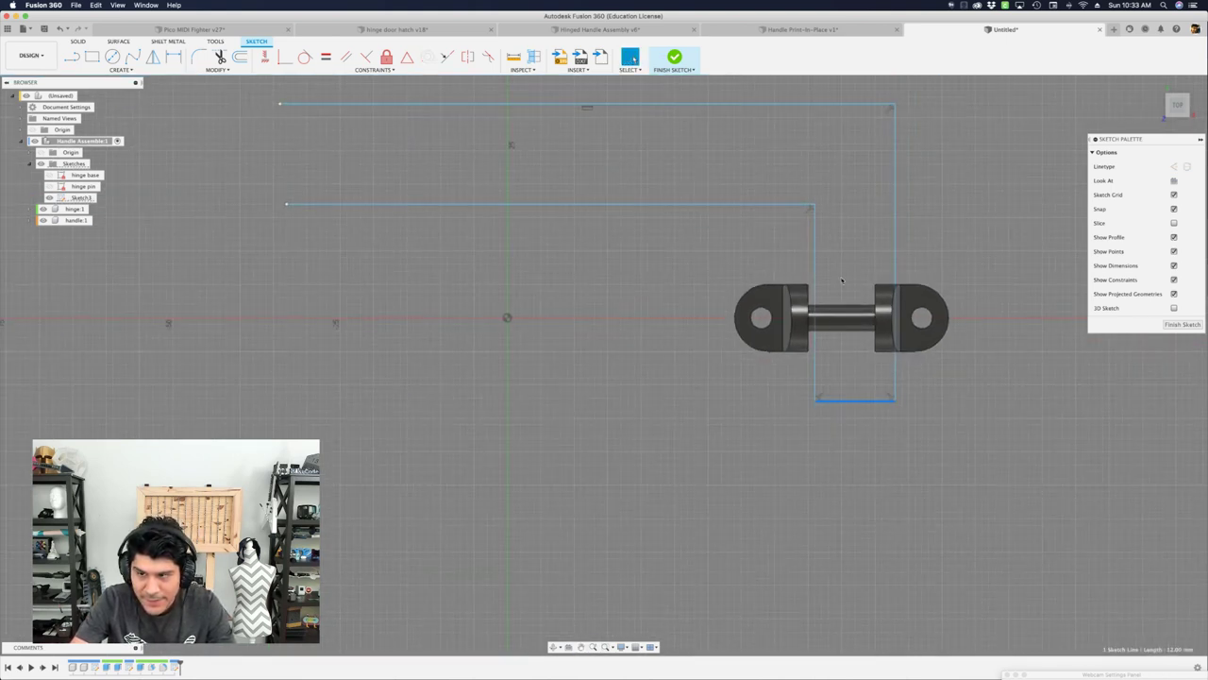
key(d)
click(853, 408)
scroll(856, 422, up, 2)
click(858, 421)
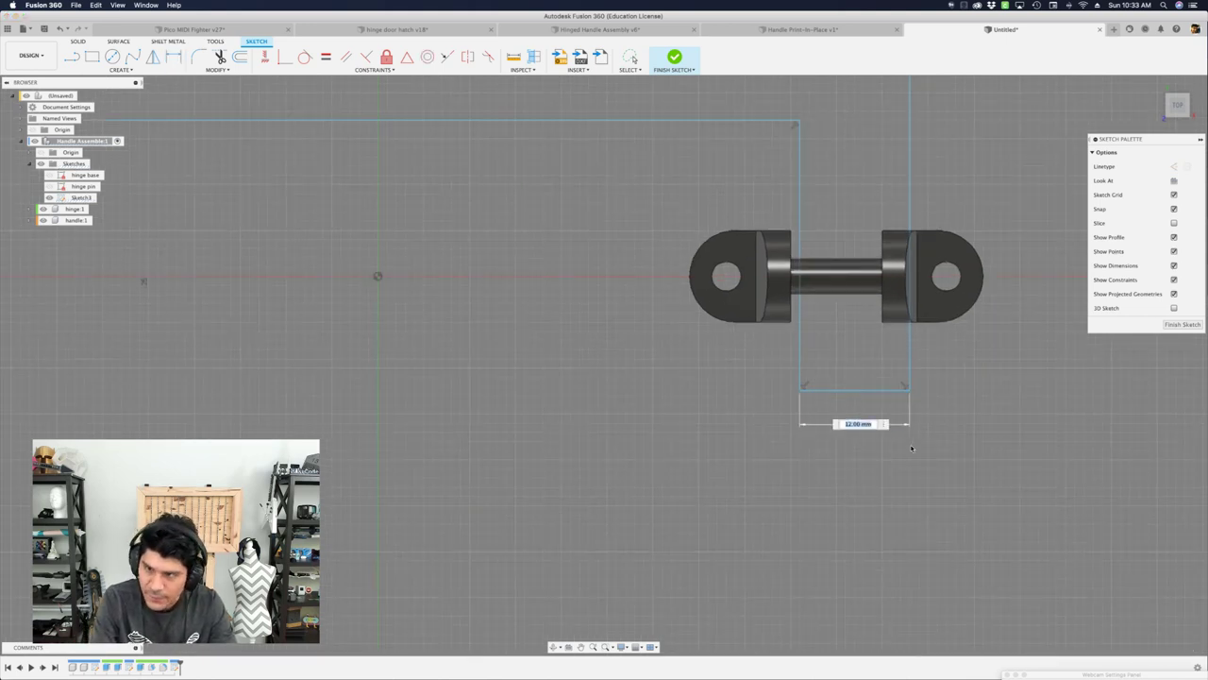
text(han)
click(911, 448)
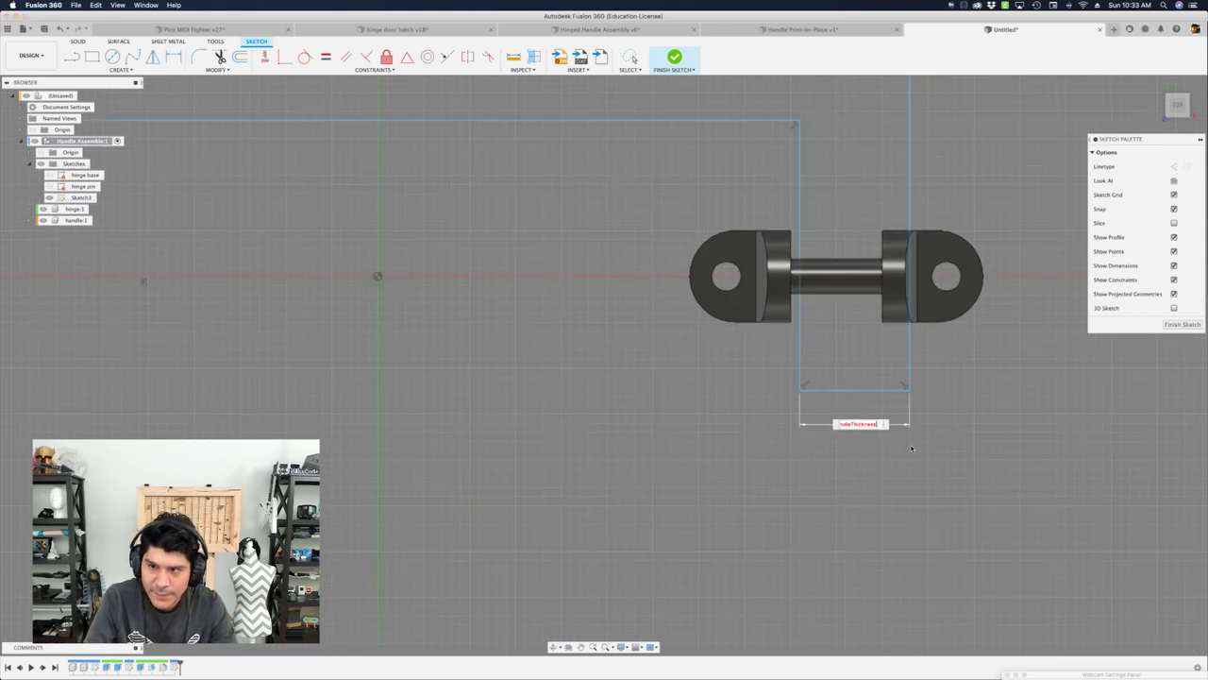
key(Return)
scroll(740, 390, down, 1)
key(Escape)
Pull the handle outline's top line closer to the inner horizontal line and dimension the gap between them with HandleThickness.
middle_drag(689, 277, 757, 435)
scroll(719, 252, up, 2)
drag(721, 255, 716, 339)
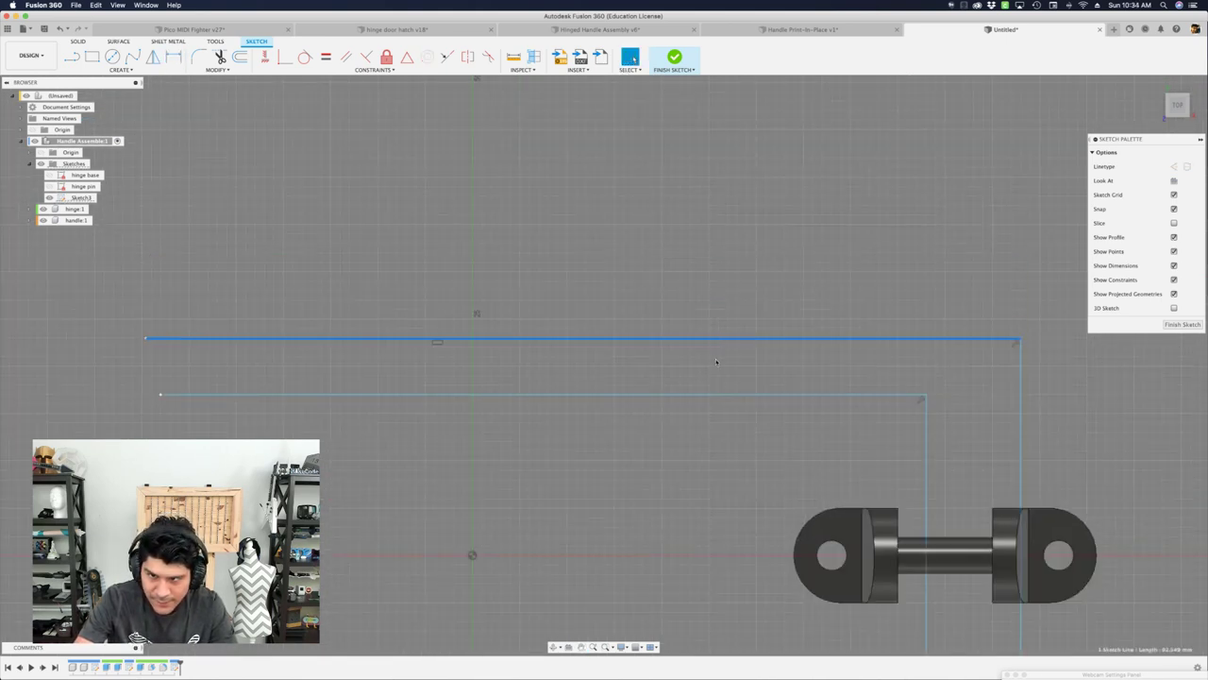
key(d)
click(722, 395)
click(791, 373)
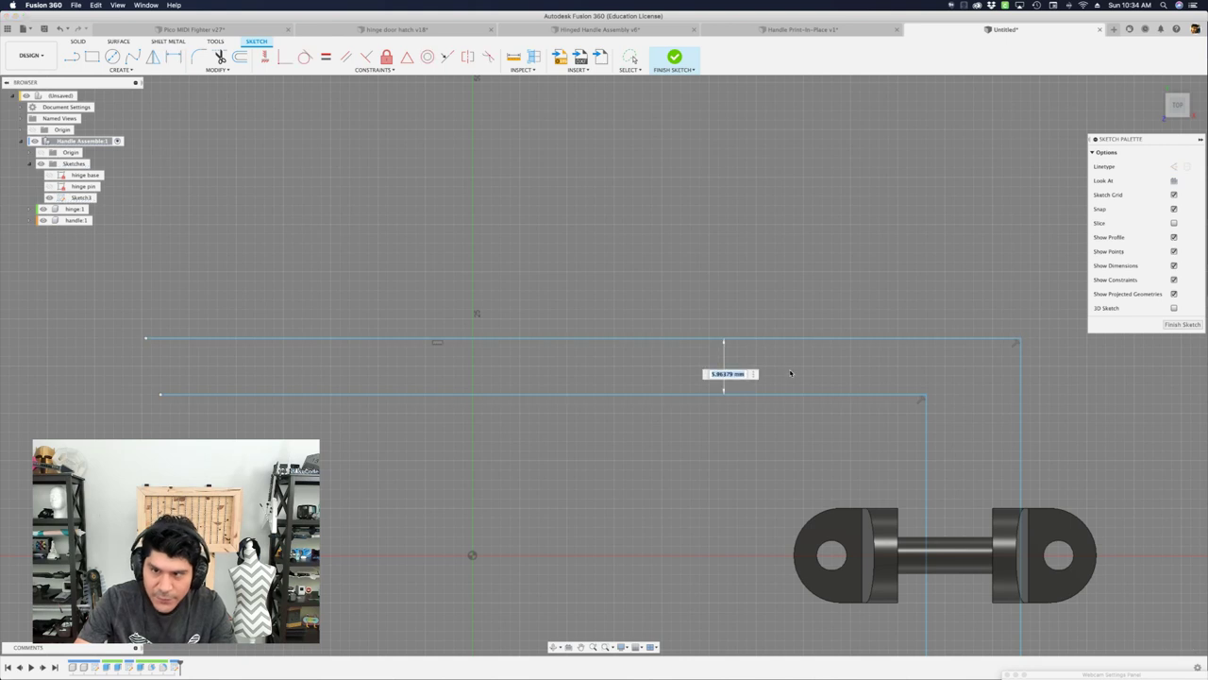
text(th)
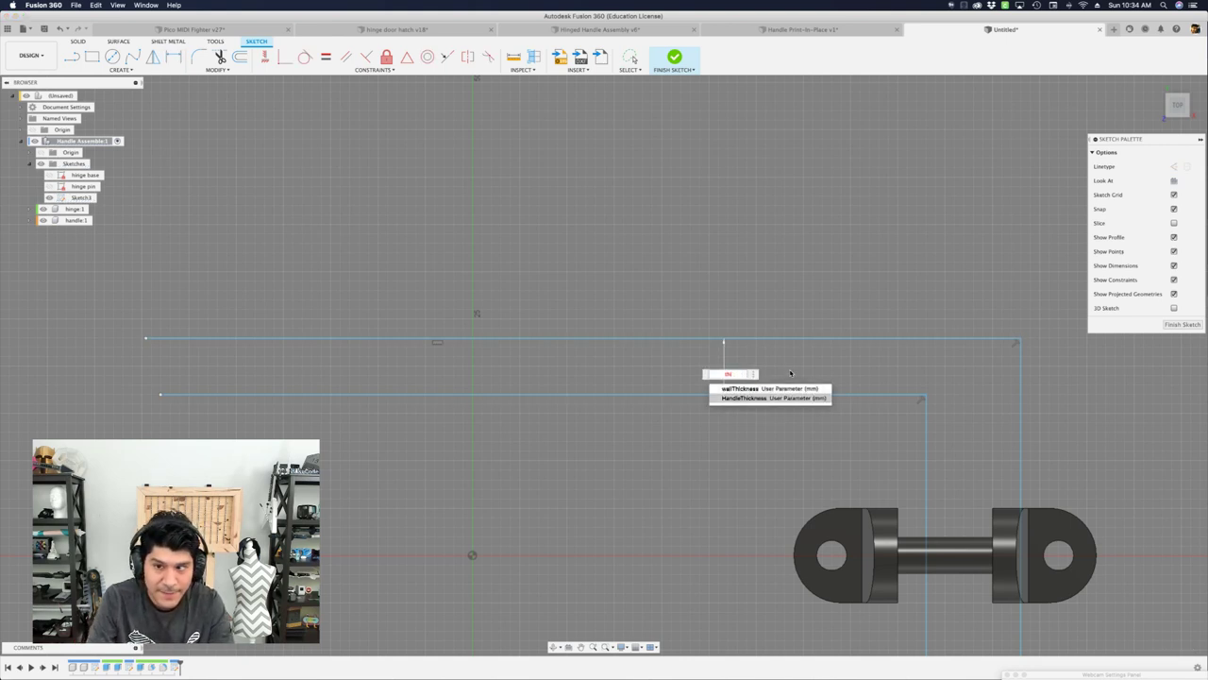
key(Return)
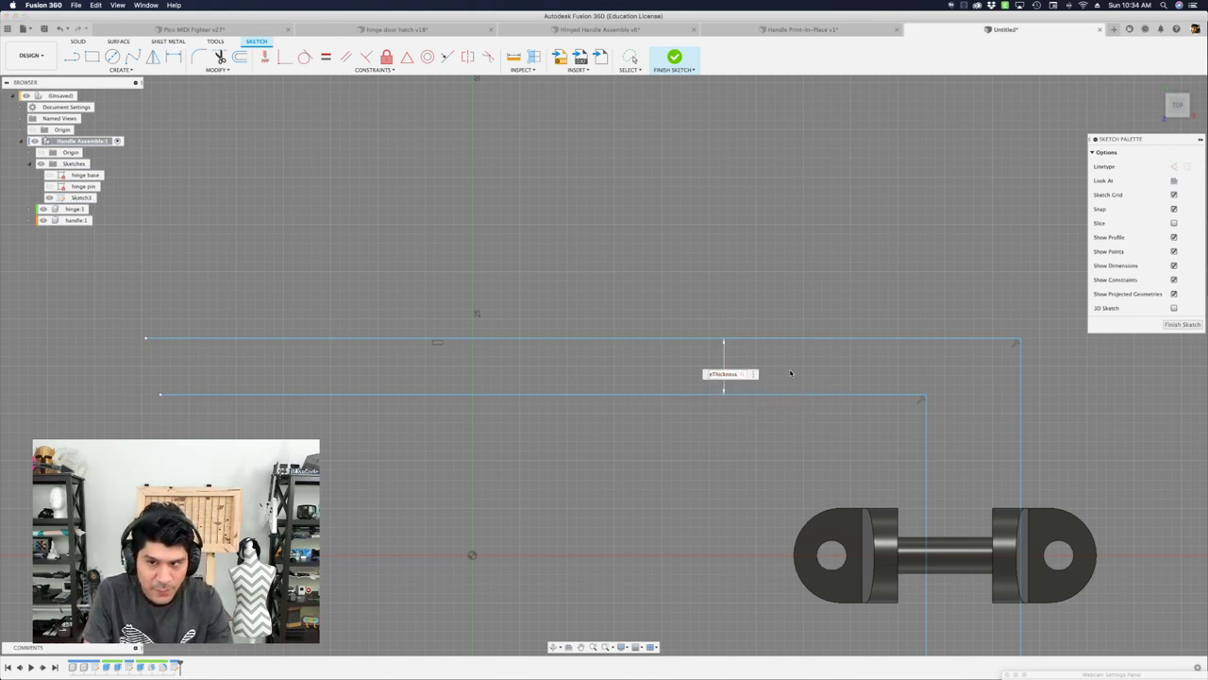
key(Return)
scroll(798, 386, down, 2)
key(Escape)
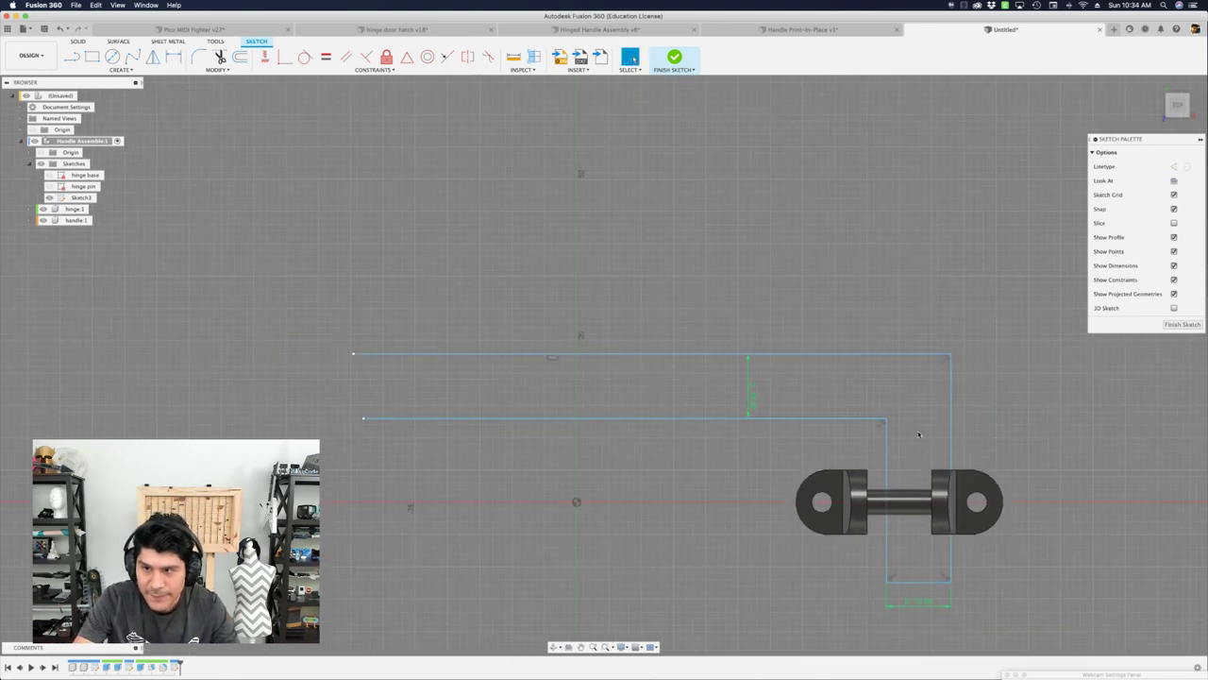
Reposition the outline's top line slightly farther from the hinge and bring the leg's short end line closer to it.
scroll(939, 456, up, 3)
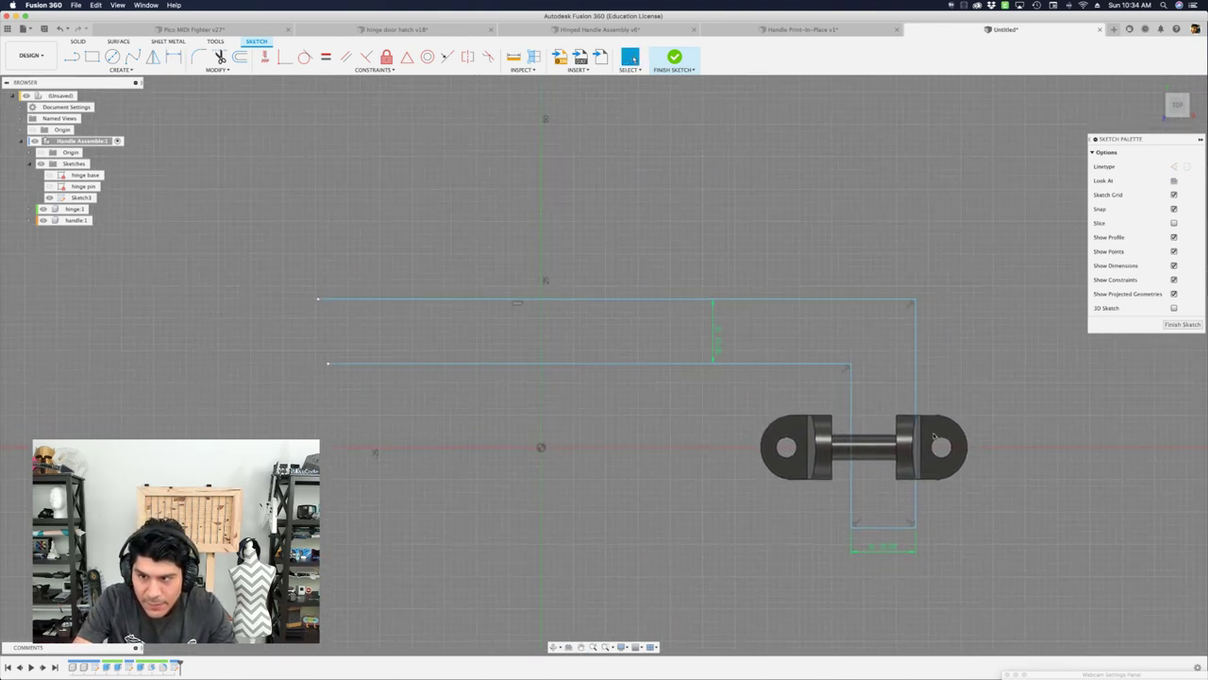
mouse_move(861, 566)
mouse_down()
mouse_move(825, 439)
mouse_move(858, 584)
mouse_move(853, 572)
mouse_up()
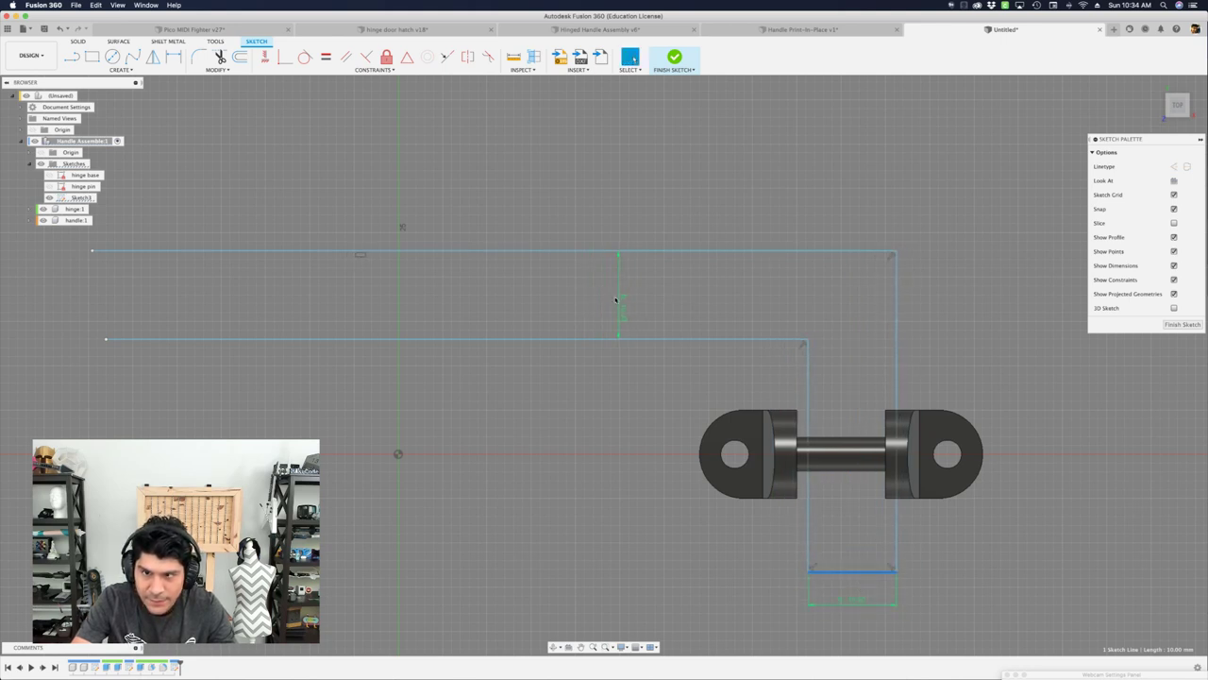
drag(630, 254, 630, 233)
mouse_move(848, 569)
mouse_down()
mouse_move(855, 490)
mouse_move(895, 514)
mouse_move(873, 474)
mouse_move(864, 501)
mouse_up()
Dimension the leg's inner vertical line from the origin with the expression HandleLength/2.
click(822, 391)
middle_drag(755, 383, 829, 330)
scroll(829, 330, up, 1)
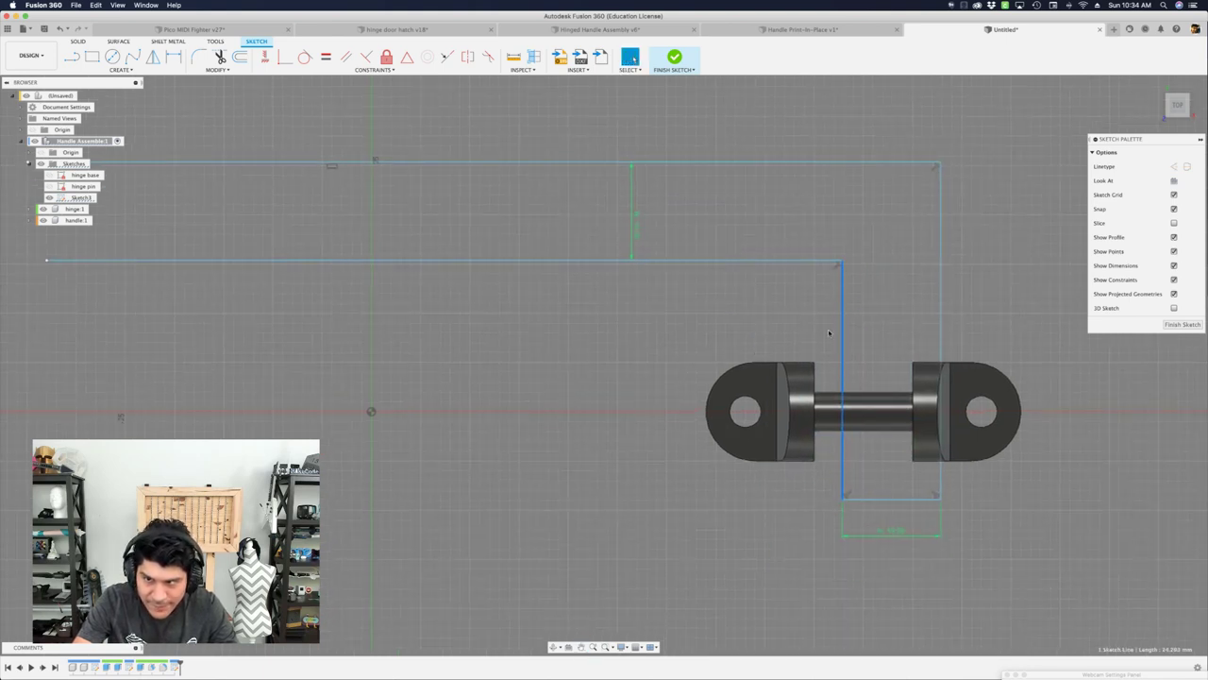
key(d)
click(371, 413)
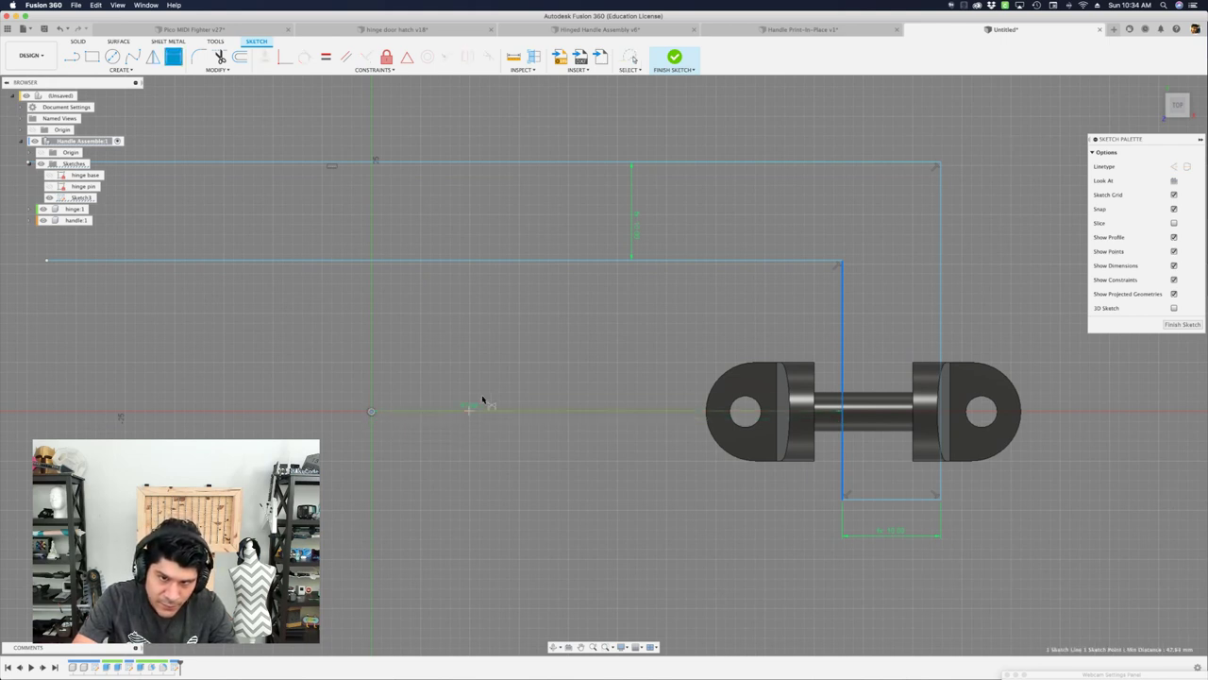
click(620, 314)
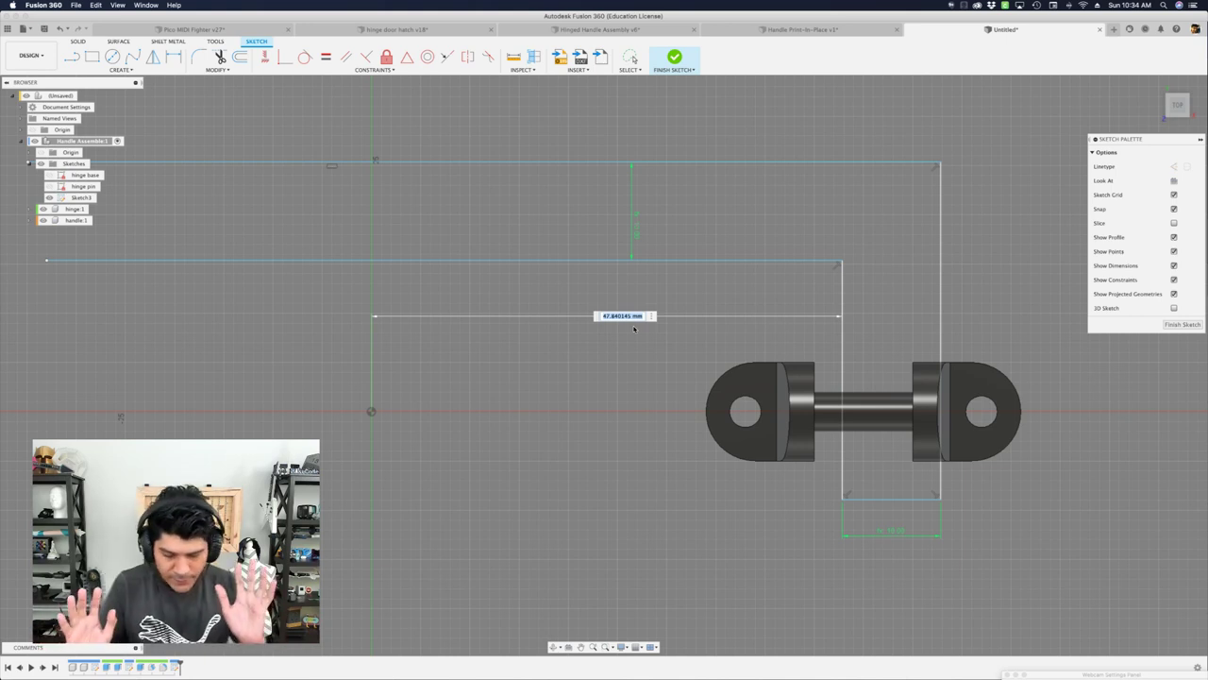
text(HandleLength)
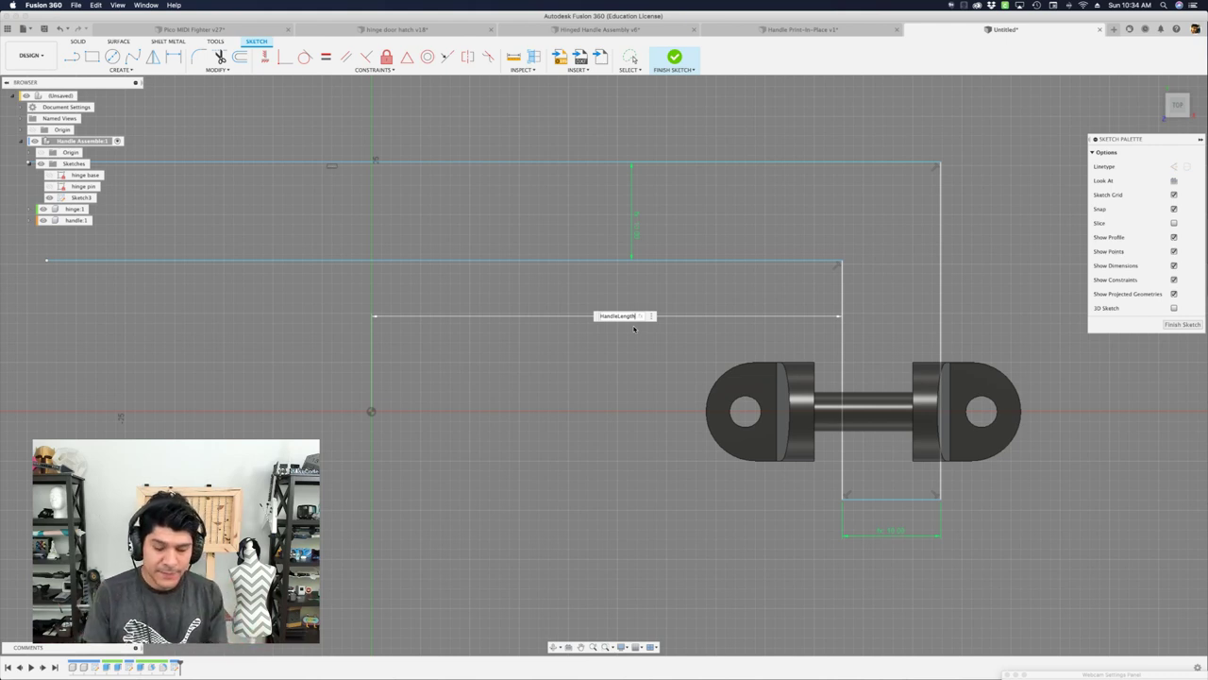
text(/2)
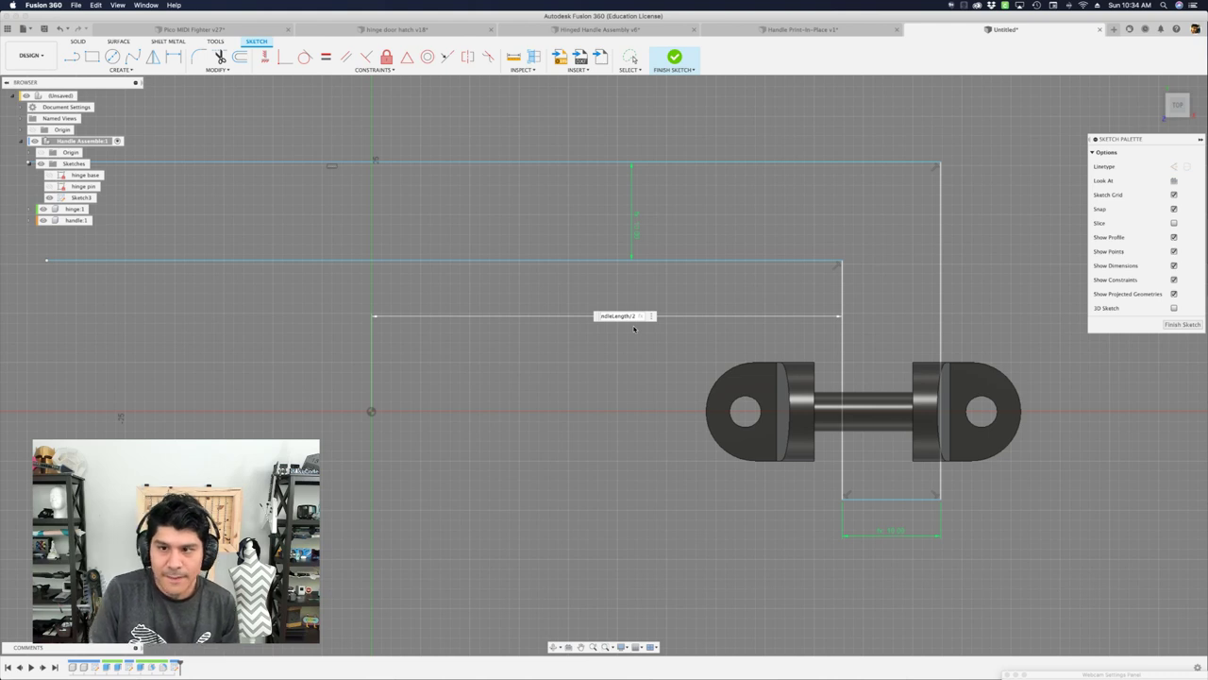
key(Return)
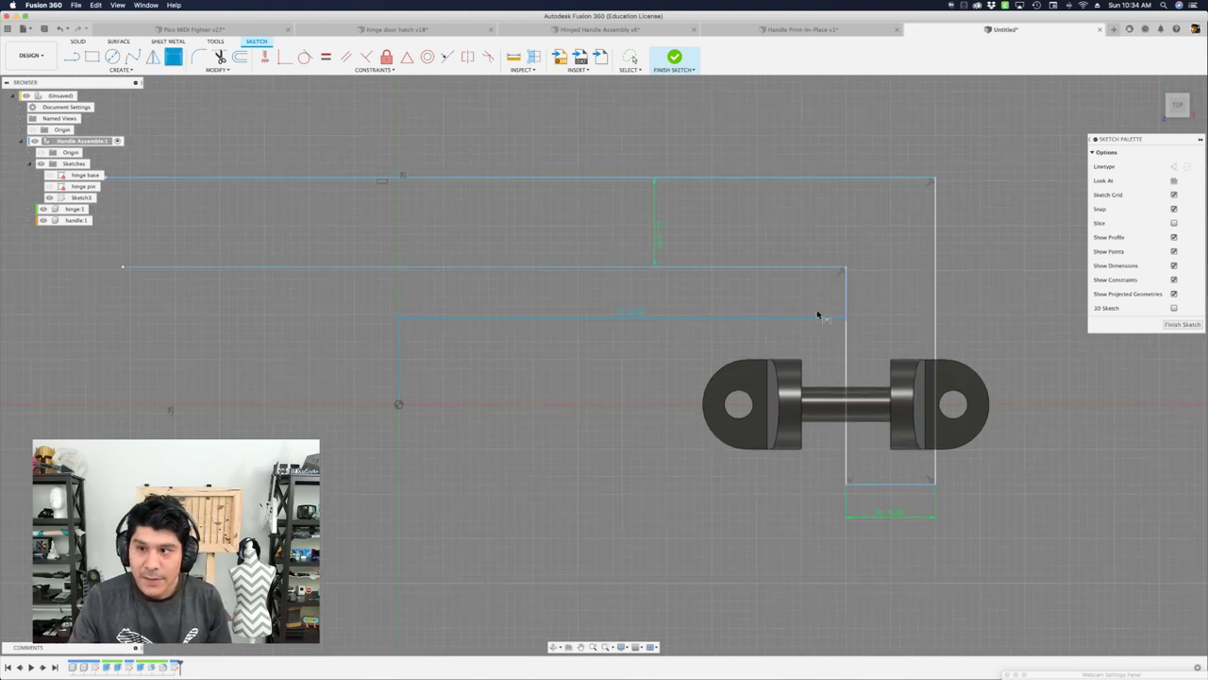
key(Escape)
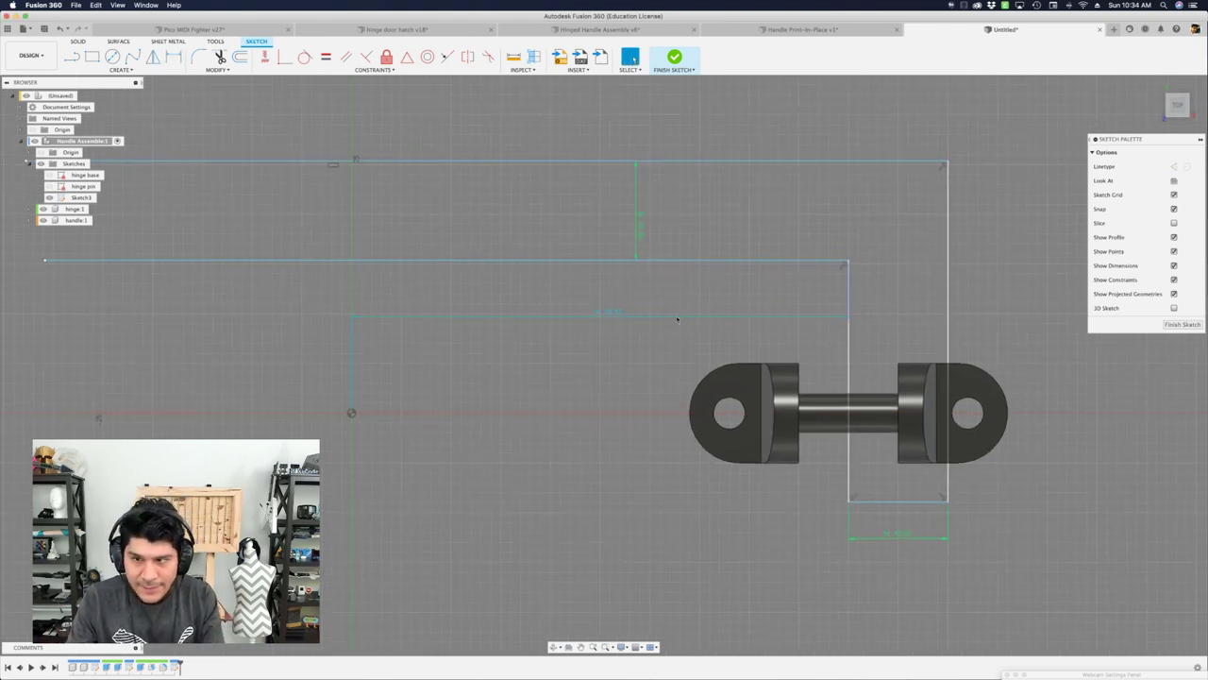
Change the inner leg line's distance from the origin to the expression (HandleLength / 2) - (HandleThickness / 2).
click(849, 281)
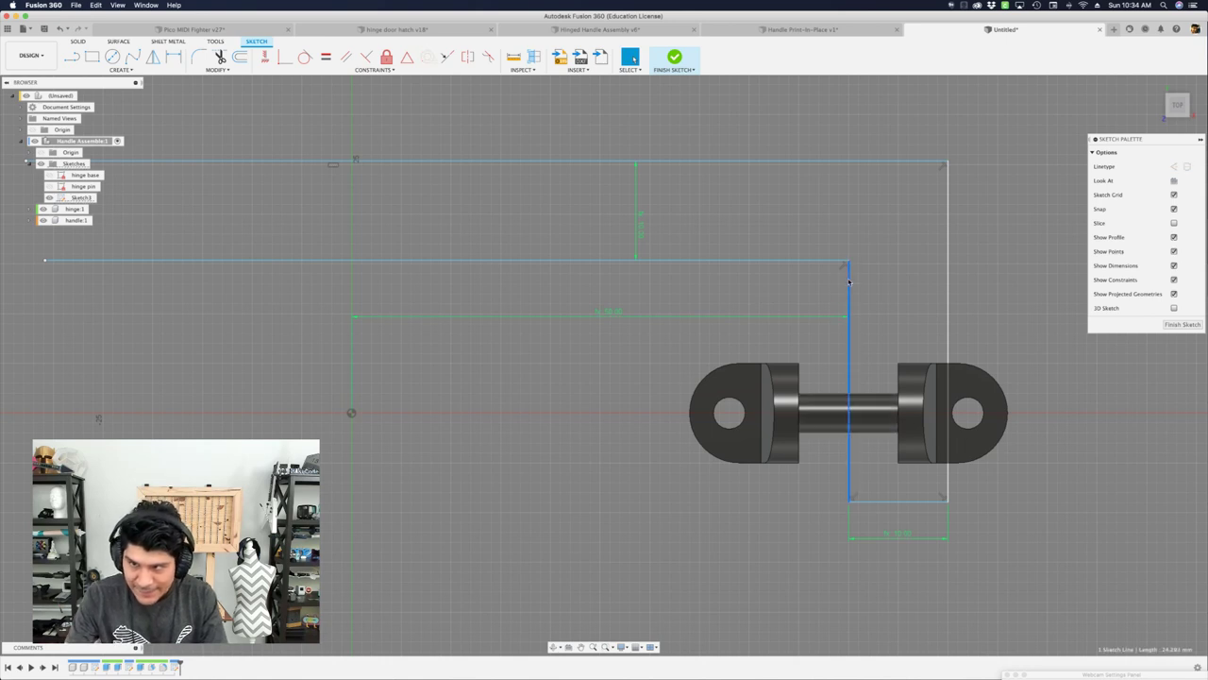
scroll(855, 343, down, 2)
scroll(833, 272, up, 5)
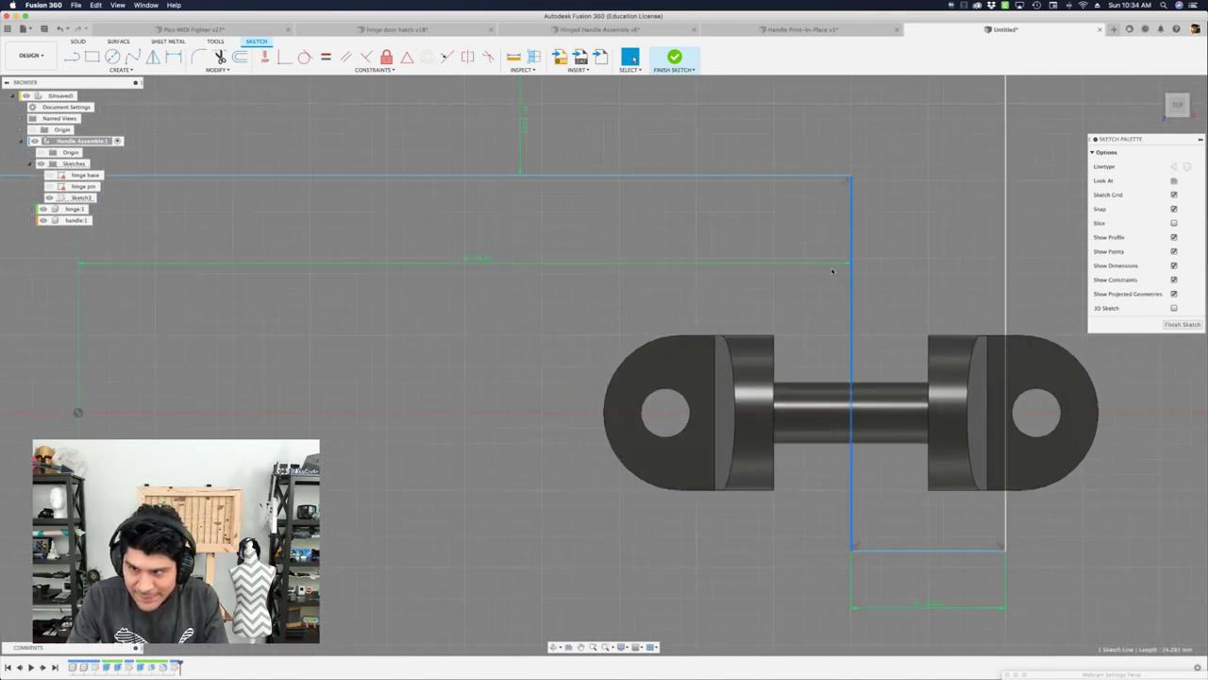
scroll(807, 340, down, 2)
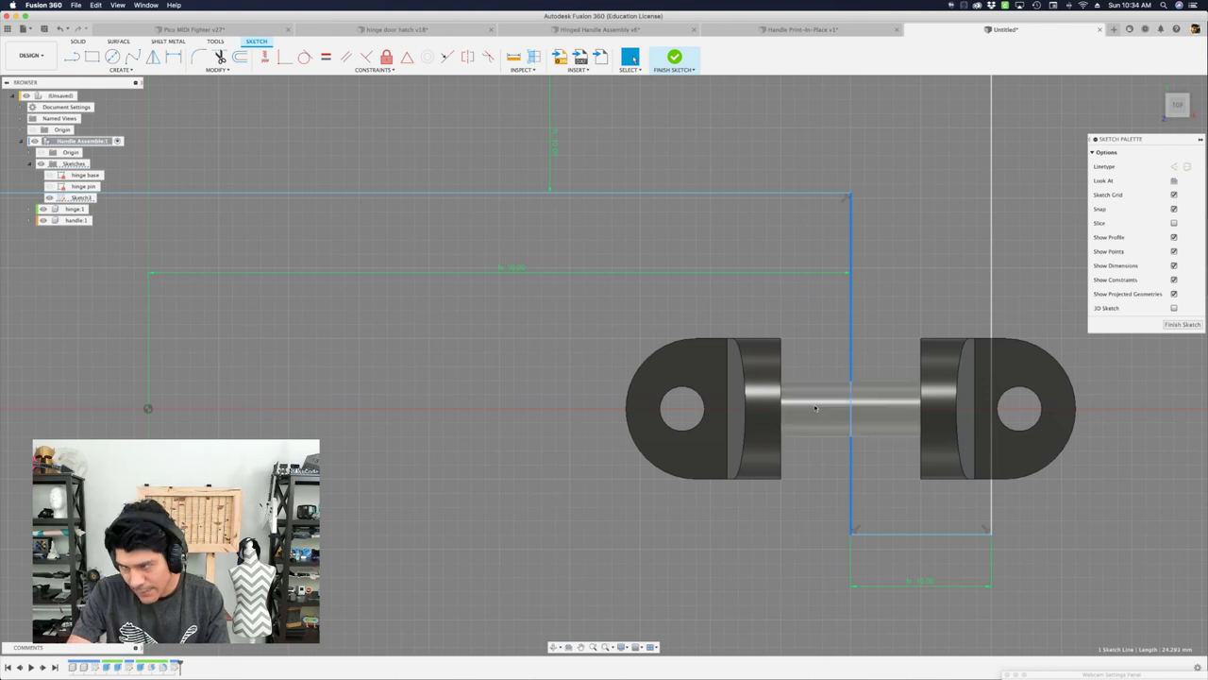
scroll(802, 337, down, 1)
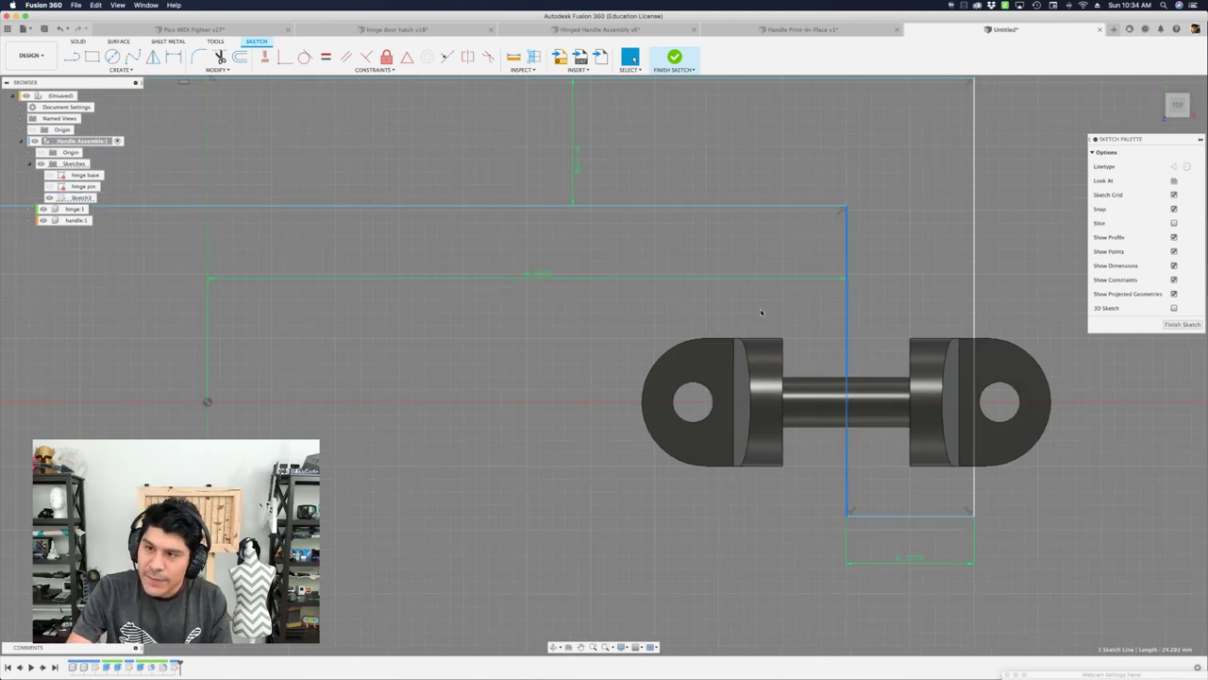
double_click(543, 275)
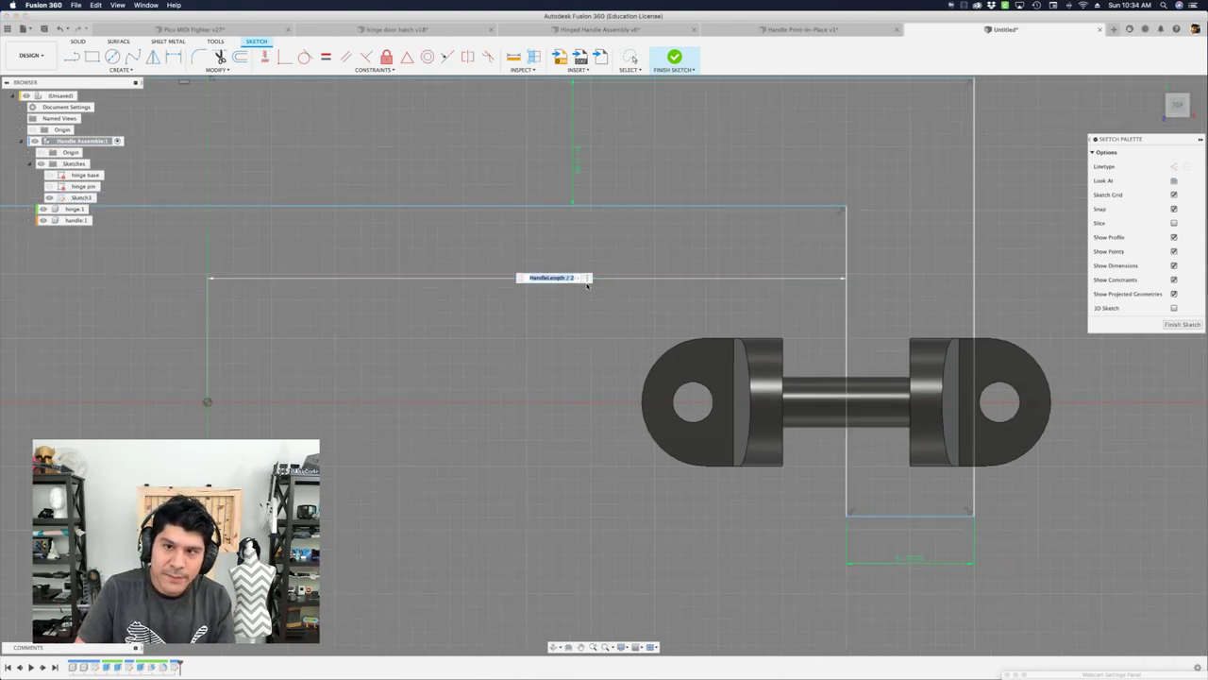
key(Right)
text())
key(super+a)
key(Left)
text(()
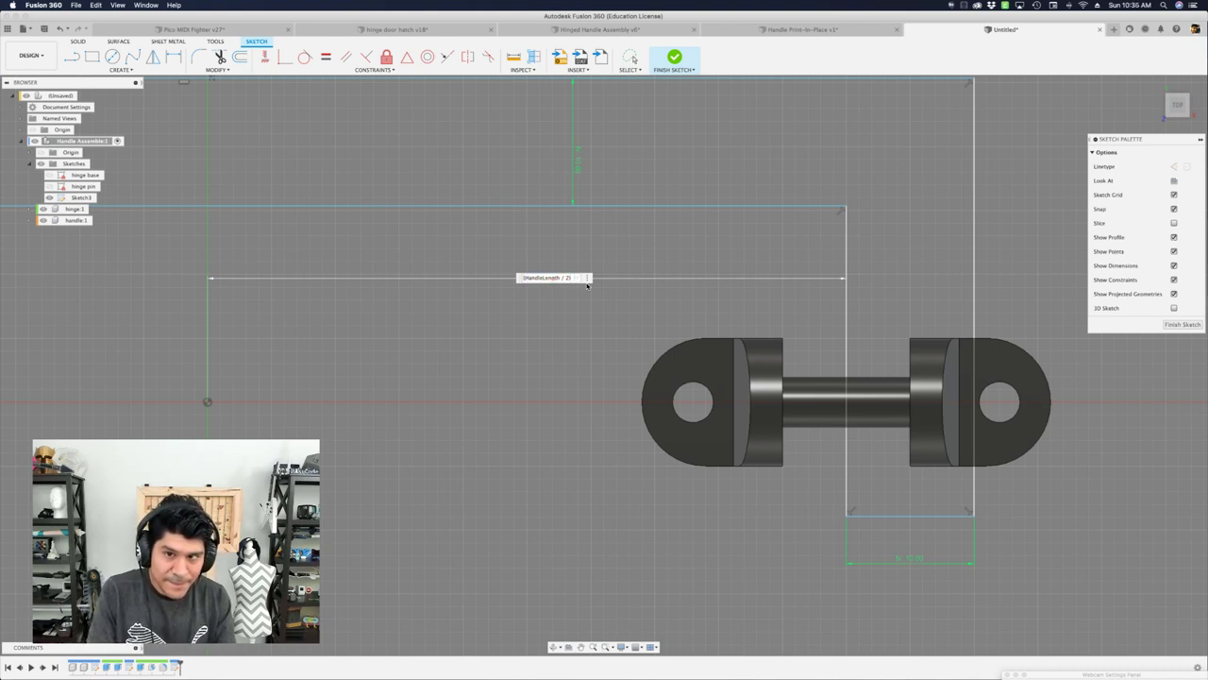
key(super+Right)
text(-)
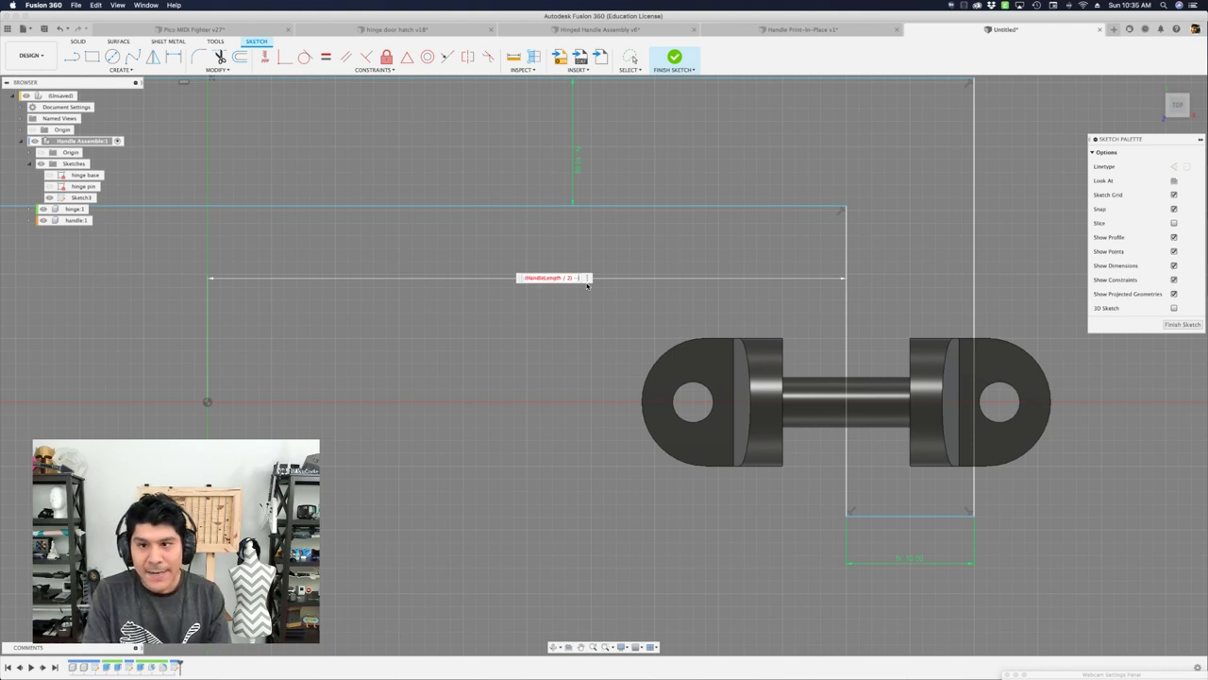
text( m)
key(Down)
key(Down)
key(Return)
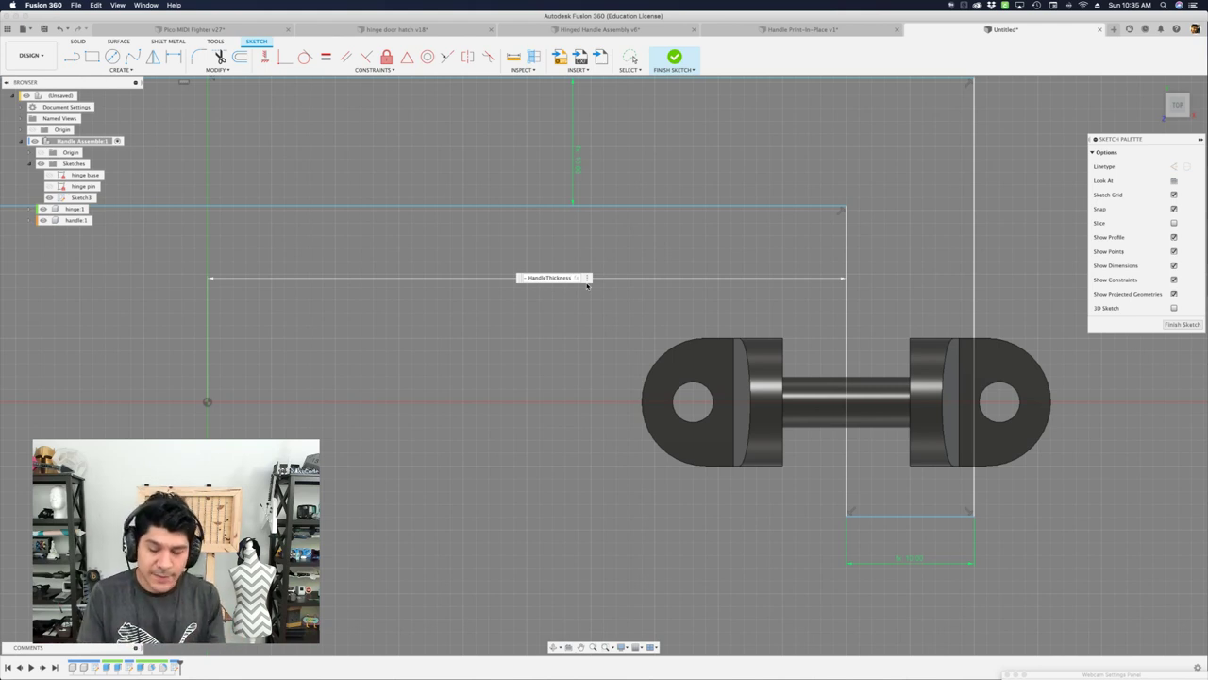
key(BackSpace)
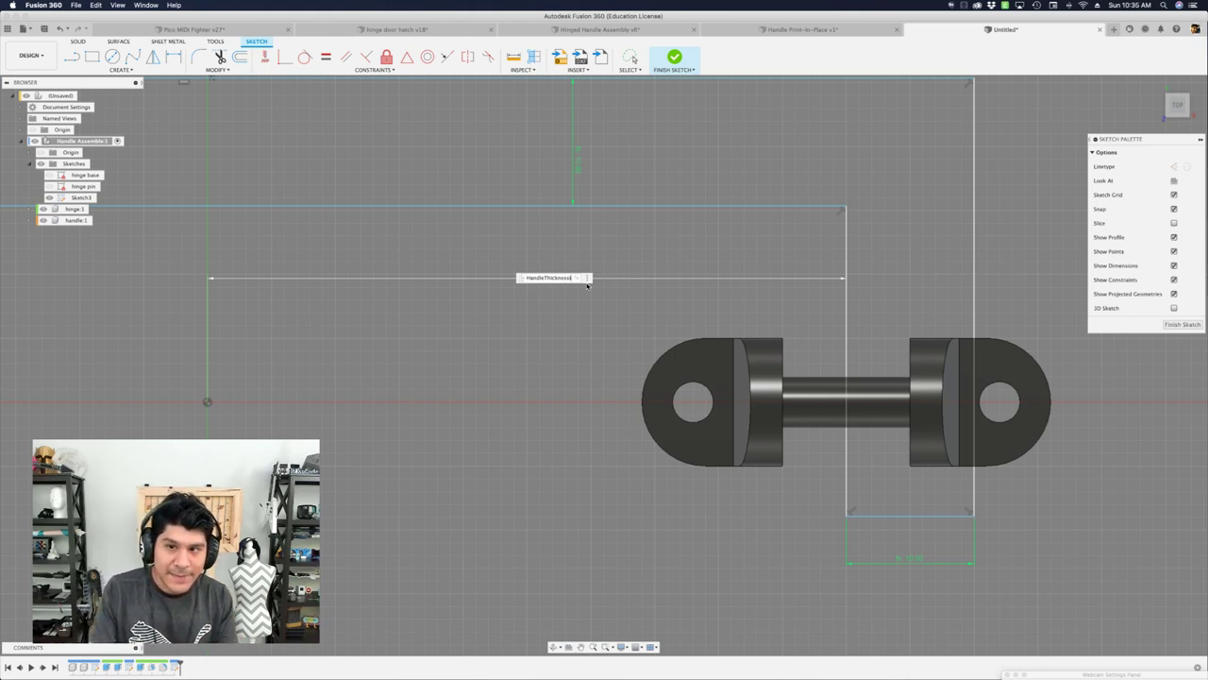
key(Left)
key(Left)
key(Left)
key(Left)
key(Left)
key(Left)
key(Left)
text(()
key(Right)
key(Right)
key(Right)
key(Right)
key(Right)
key(Right)
key(Right)
key(Right)
key(Right)
key(Right)
text(ss))
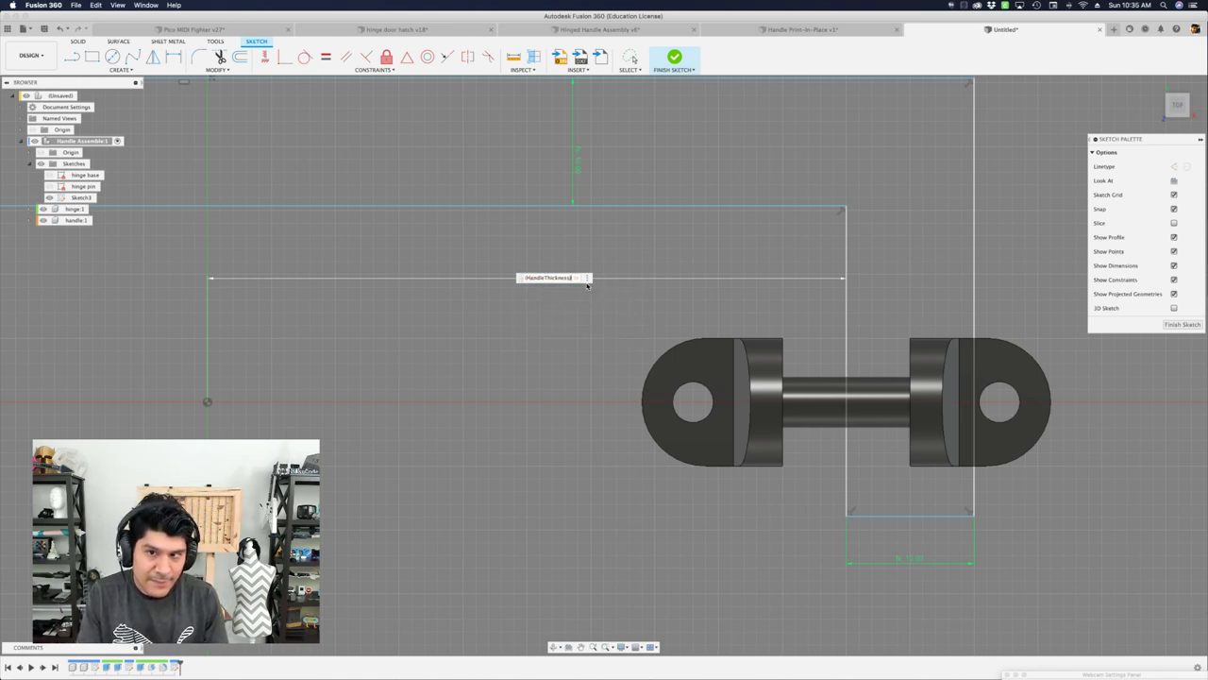
text(/2)
key(Return)
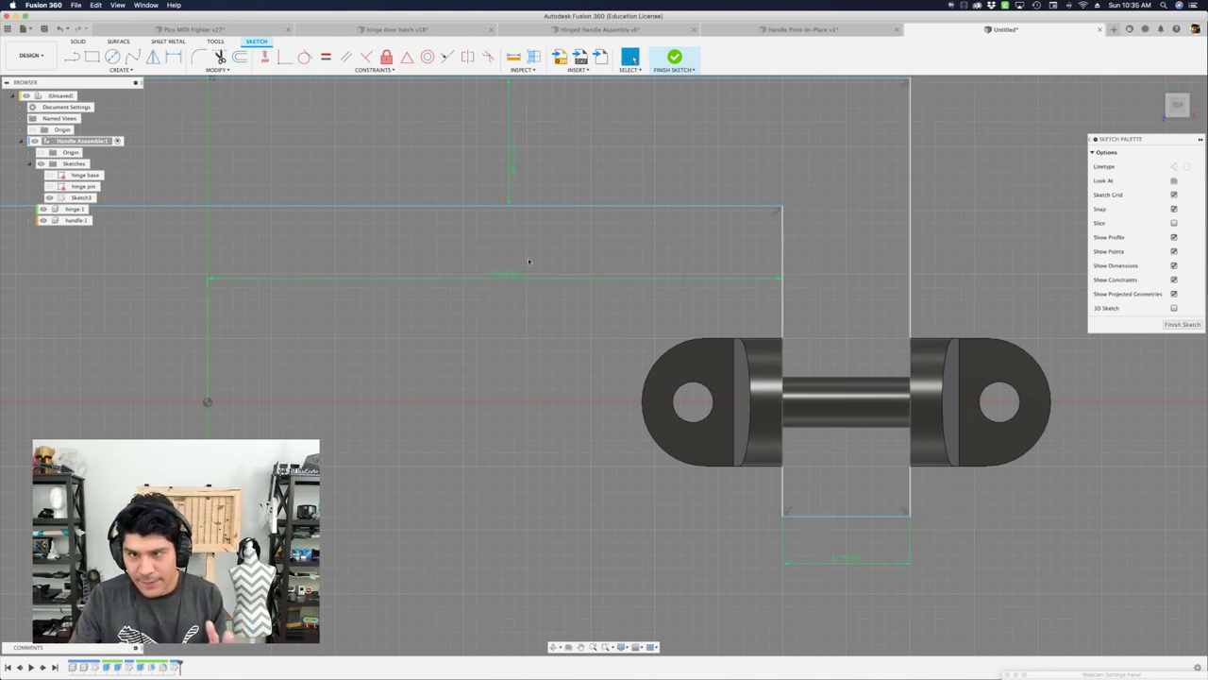
Review the full expression of the inner leg line's distance dimension.
scroll(516, 300, down, 2)
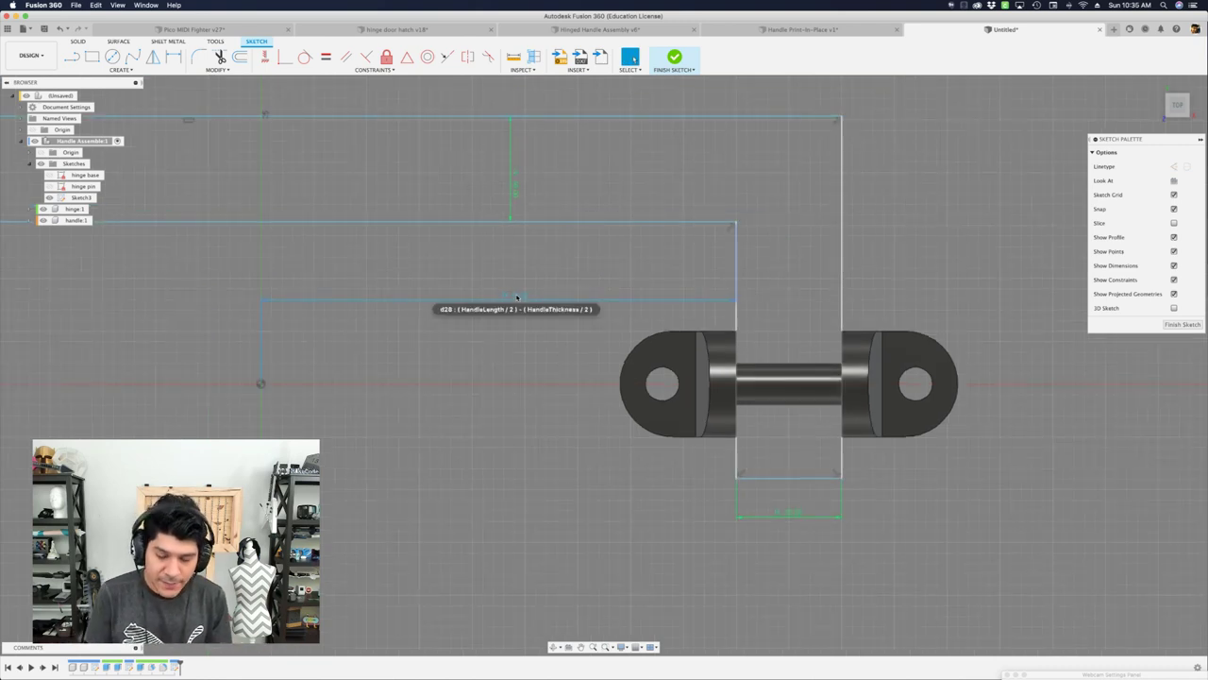
double_click(514, 298)
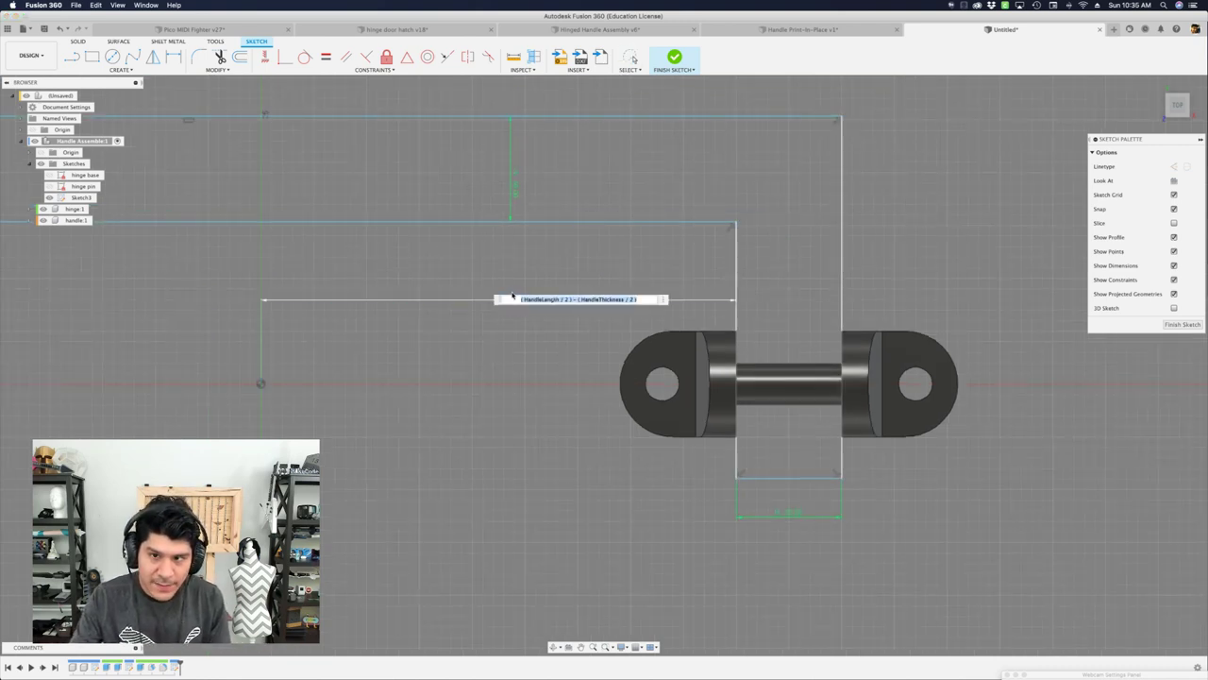
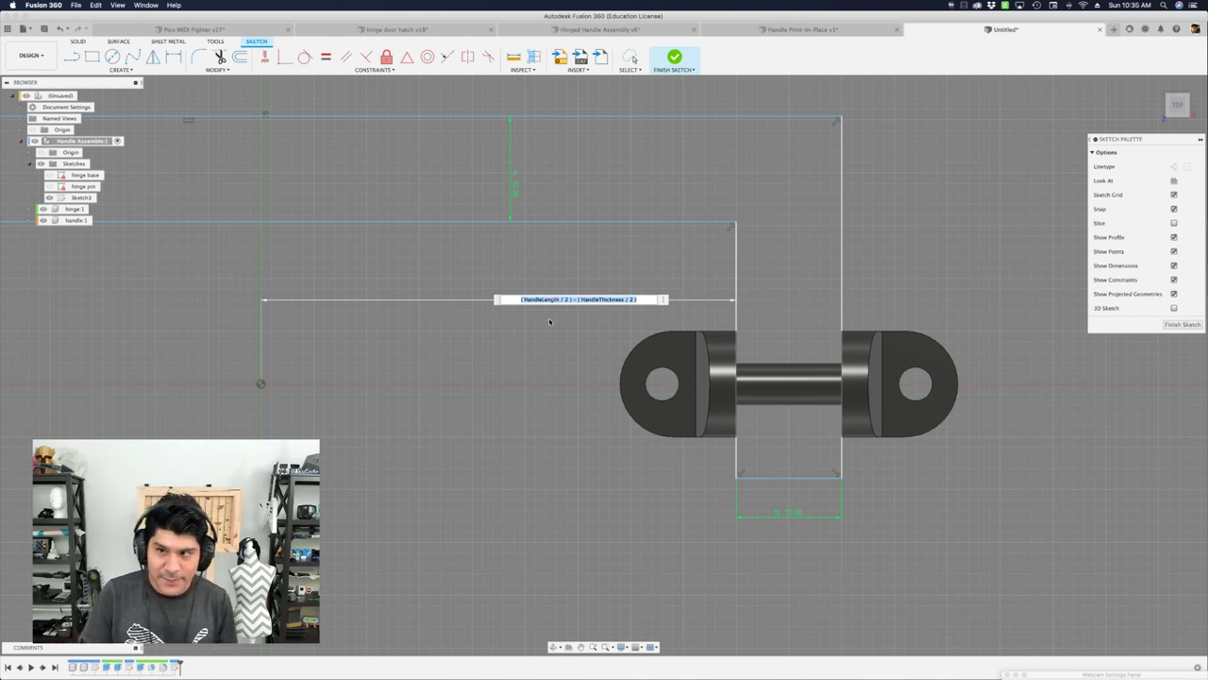
key(Return)
Pull the leg's short end line away from the hinge and dimension its distance from the origin as HandleThickness/2.
scroll(632, 323, down, 3)
scroll(736, 337, up, 6)
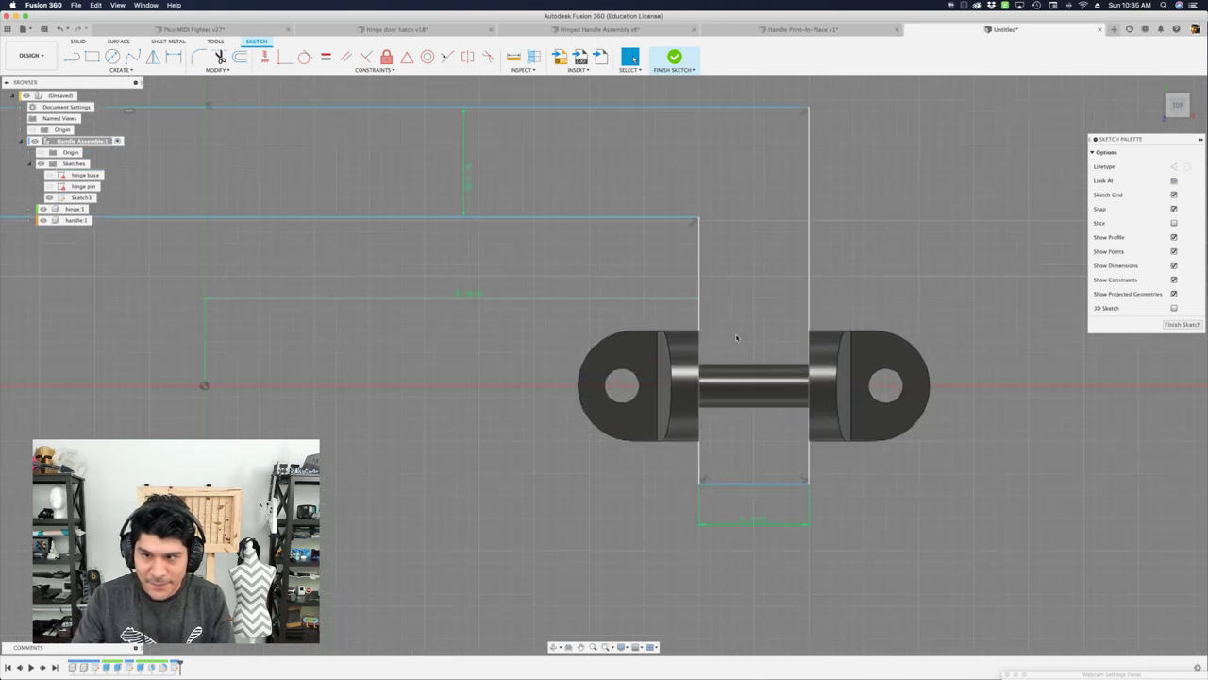
scroll(745, 329, down, 2)
scroll(769, 330, down, 2)
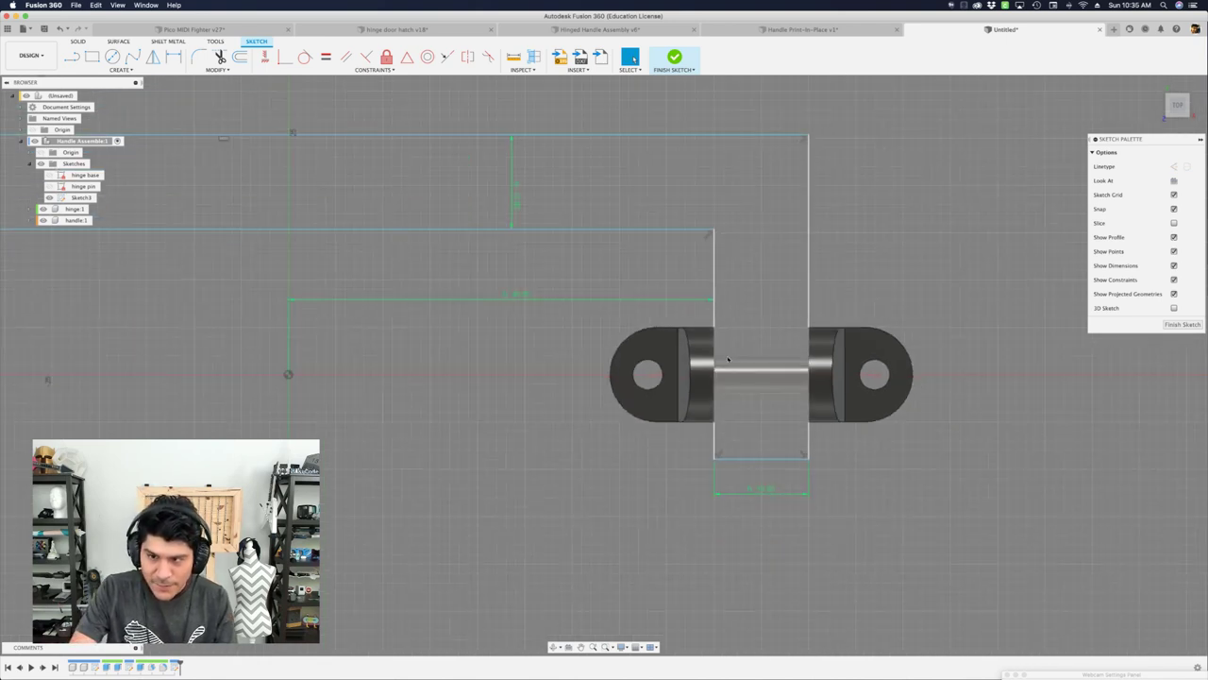
click(746, 417)
mouse_move(747, 416)
mouse_down()
mouse_move(733, 436)
mouse_move(738, 426)
mouse_move(740, 491)
mouse_up()
key(d)
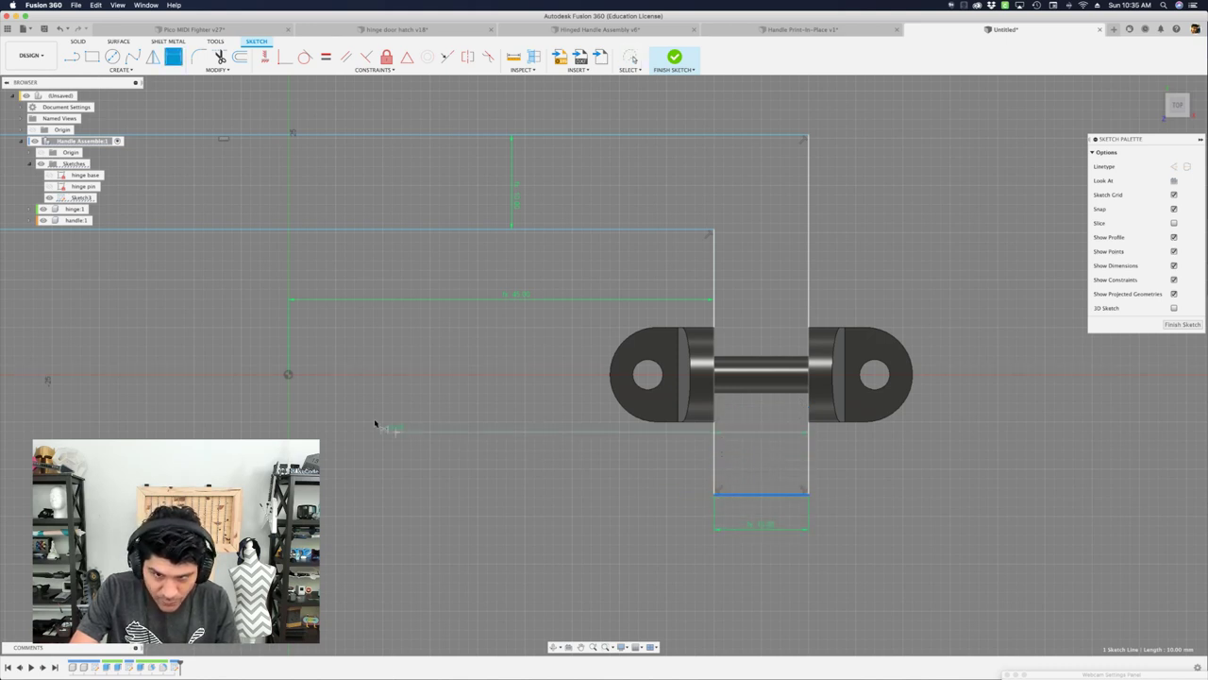
click(289, 373)
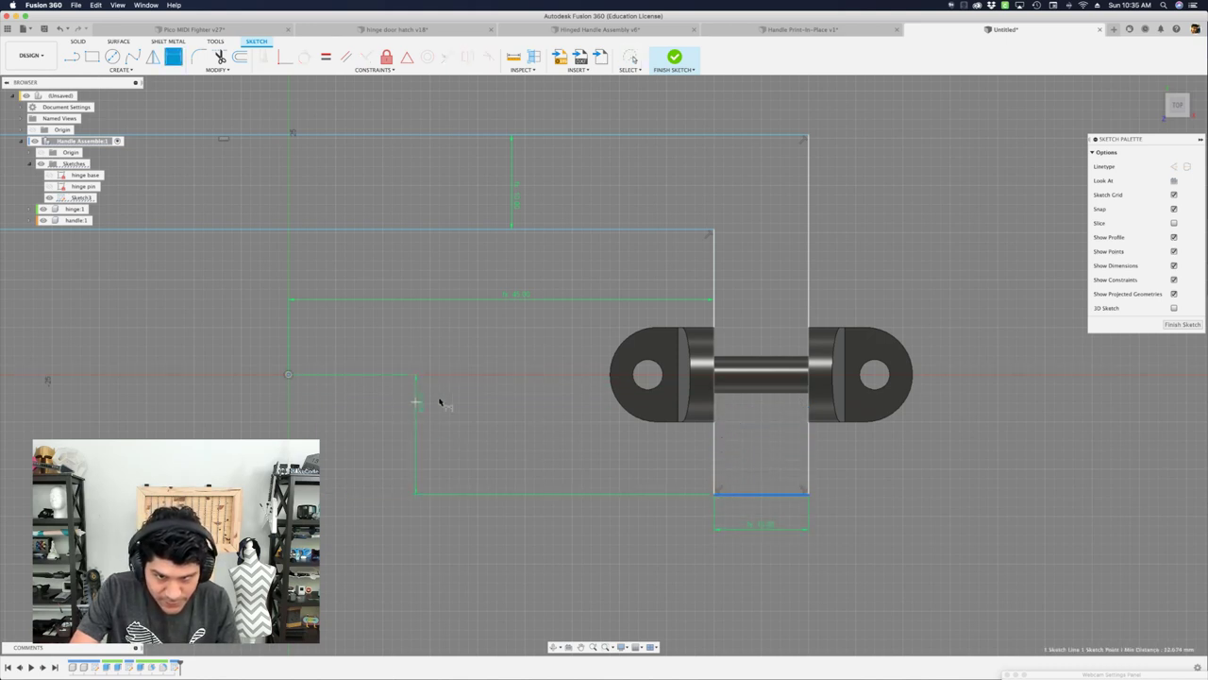
click(790, 422)
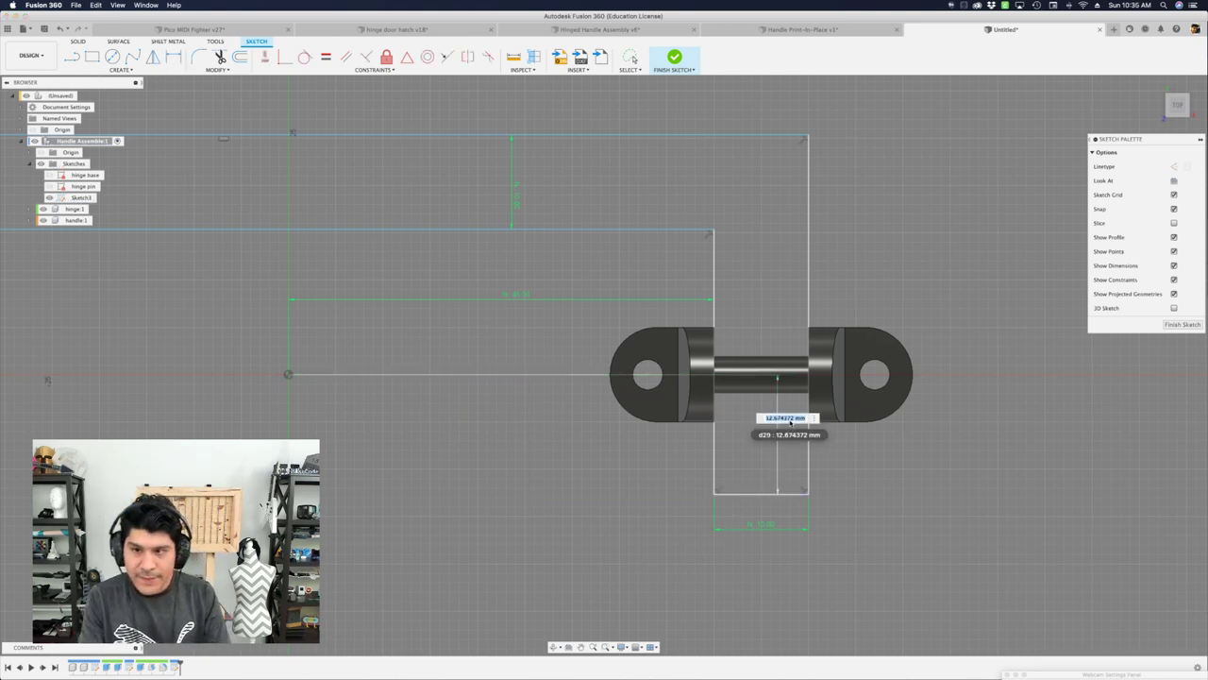
text(handleThickness/2)
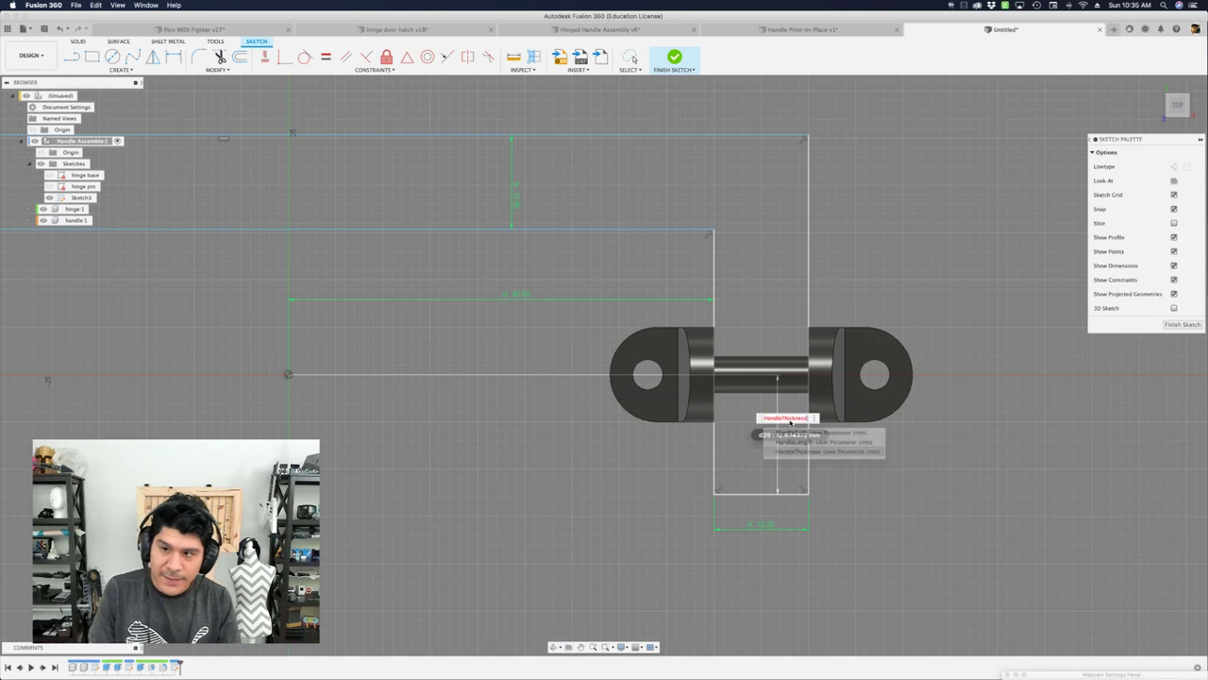
key(Return)
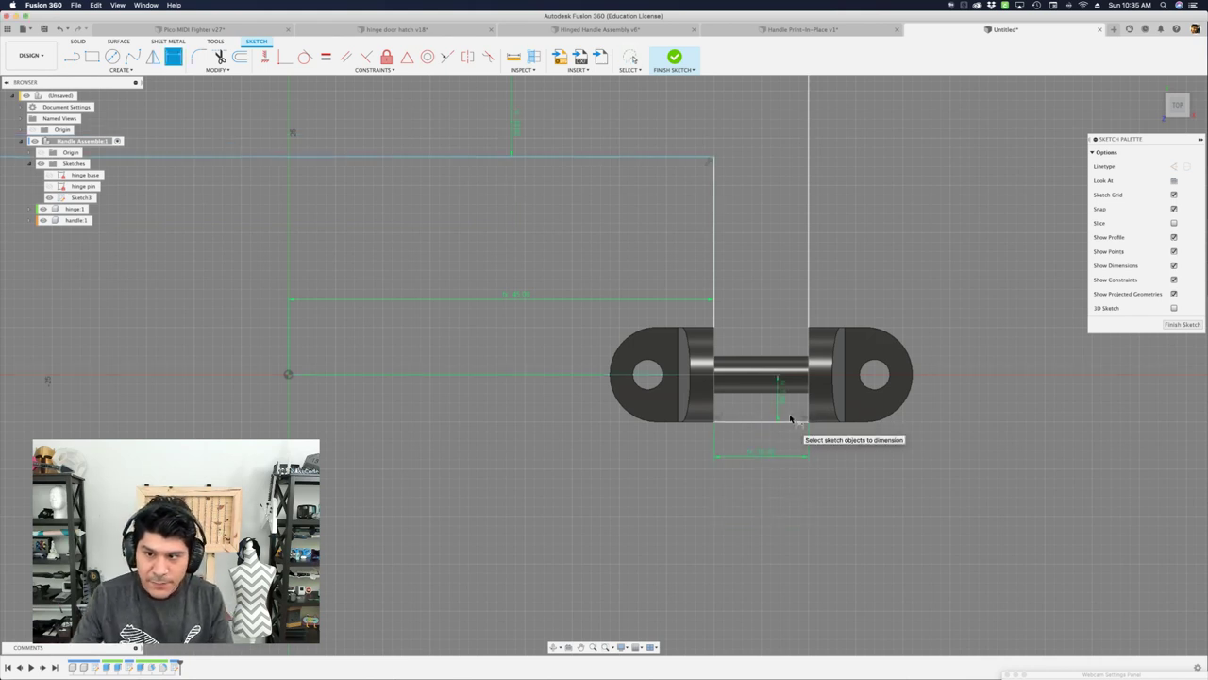
Check the expression behind the inner leg line's distance from the origin.
scroll(729, 422, up, 3)
scroll(718, 416, up, 3)
scroll(686, 423, down, 5)
key(Escape)
scroll(430, 398, down, 2)
mouse_move(453, 363)
middle_down()
mouse_move(531, 366)
mouse_move(584, 391)
middle_up()
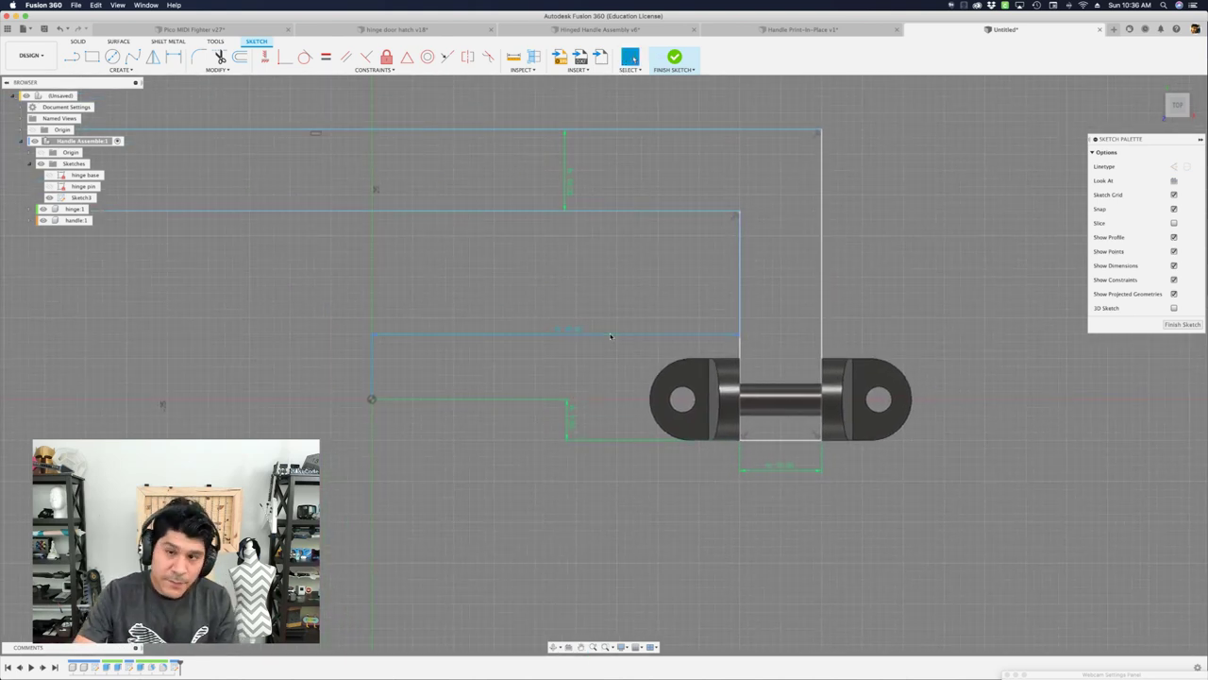
mouse_move(611, 336)
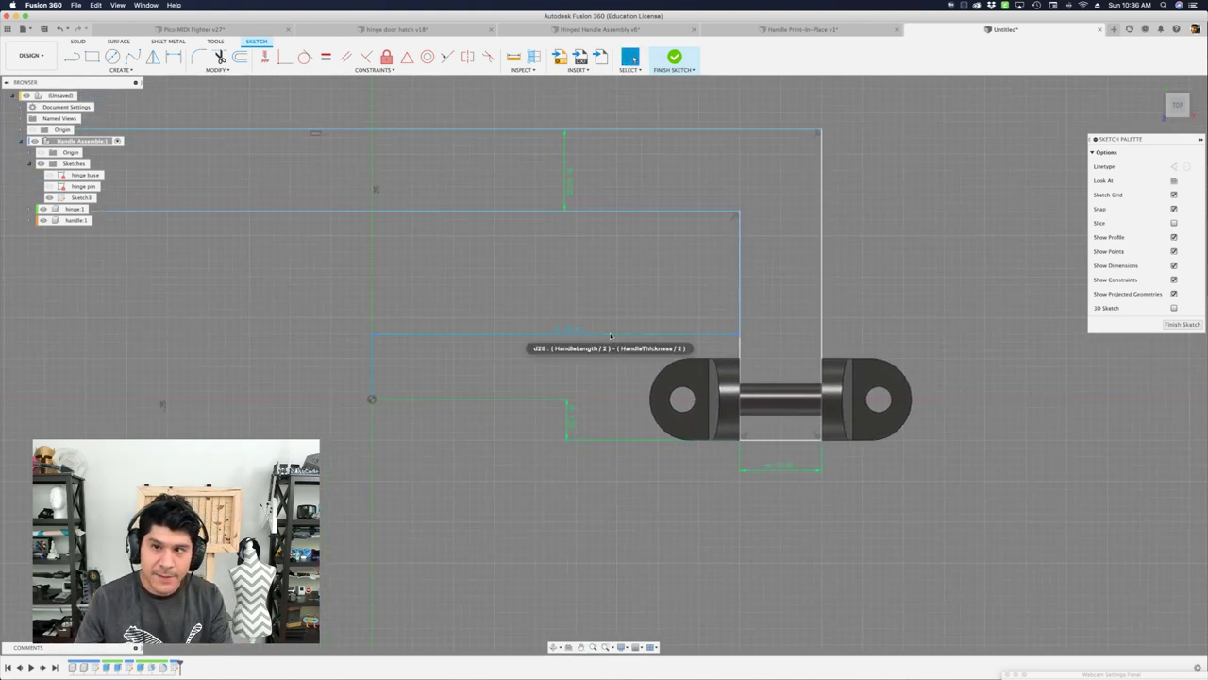
scroll(766, 342, down, 3)
scroll(706, 297, up, 3)
Nudge the inner horizontal line outward and draw a line about 25 mm long from its midpoint to the origin.
mouse_move(688, 227)
mouse_down()
mouse_move(688, 291)
mouse_move(688, 212)
mouse_up()
scroll(688, 209, down, 1)
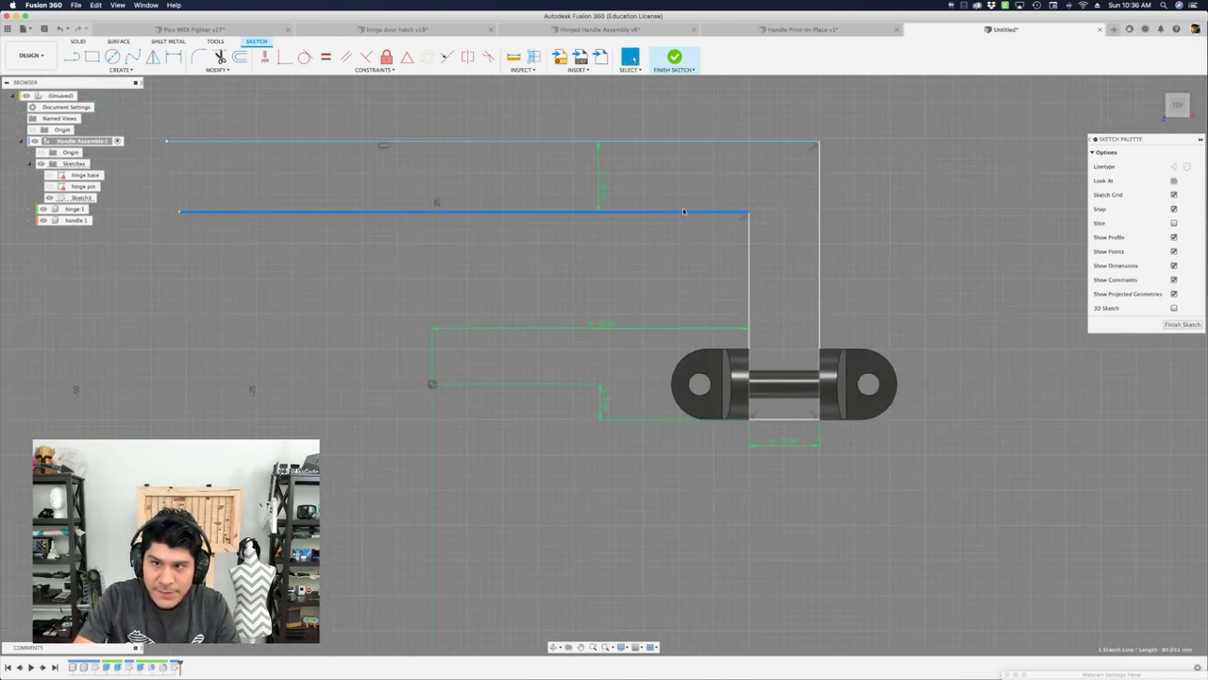
scroll(511, 213, down, 2)
mouse_move(462, 216)
middle_down()
mouse_move(466, 196)
mouse_move(565, 301)
middle_up()
scroll(565, 431, up, 2)
click(574, 329)
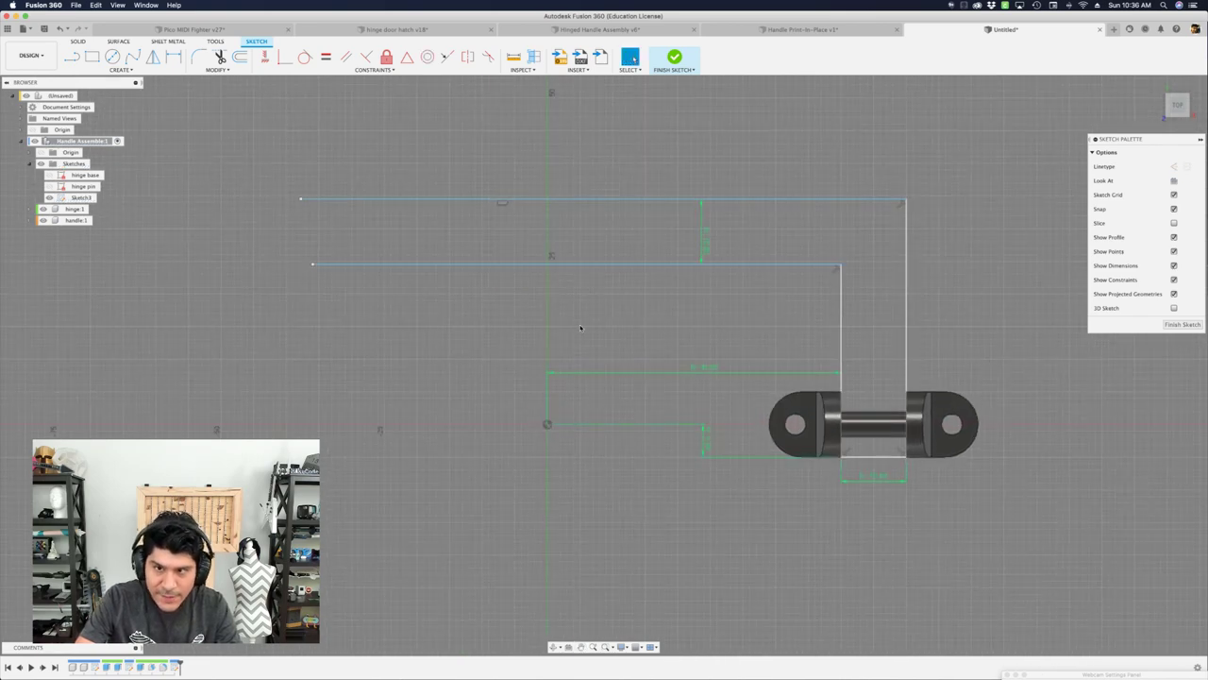
scroll(580, 328, up, 1)
key(l)
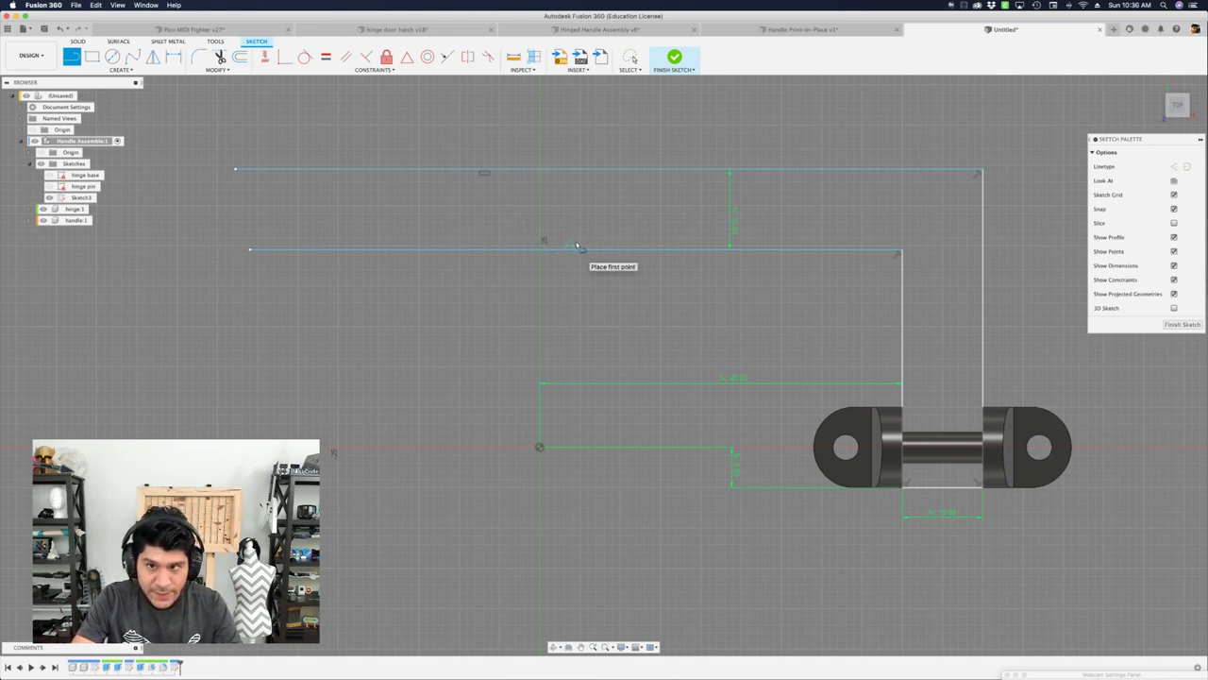
click(576, 248)
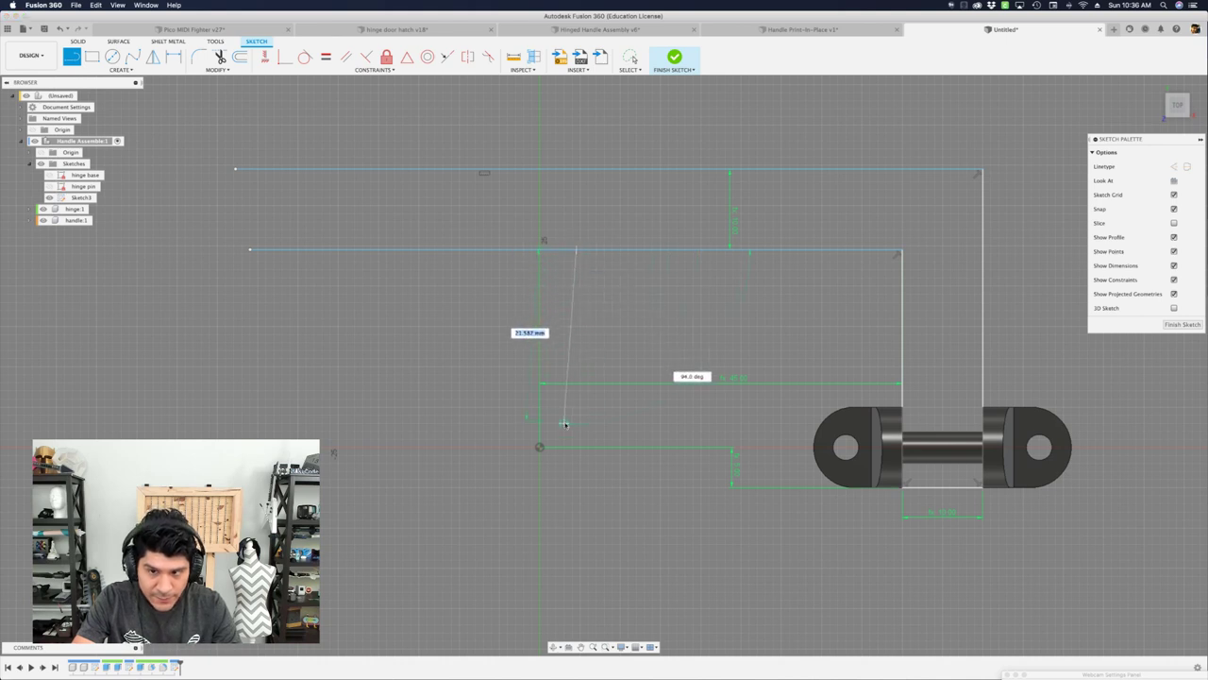
click(540, 448)
key(Escape)
Constrain the slanted line between the origin and the inner horizontal line to be vertical.
click(562, 304)
key(s)
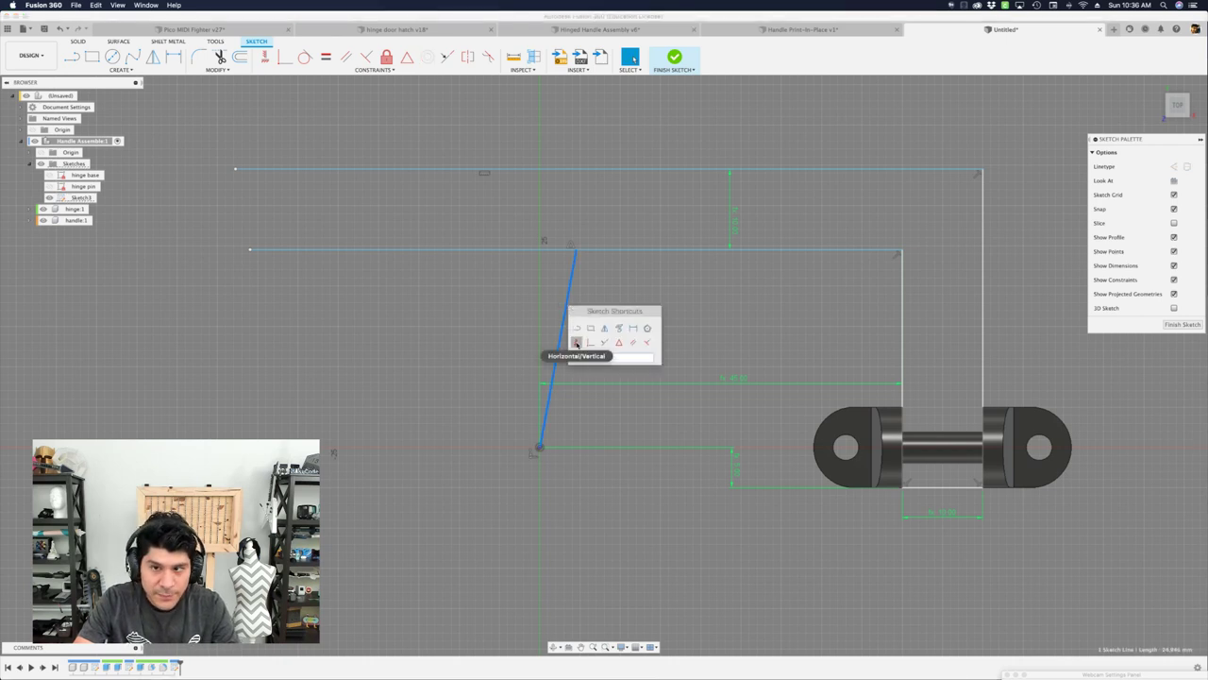
click(576, 343)
scroll(589, 326, down, 2)
scroll(588, 326, up, 2)
middle_drag(592, 329, 606, 344)
Dimension the vertical center line's length at 40 mm using the handle's user parameter.
click(554, 303)
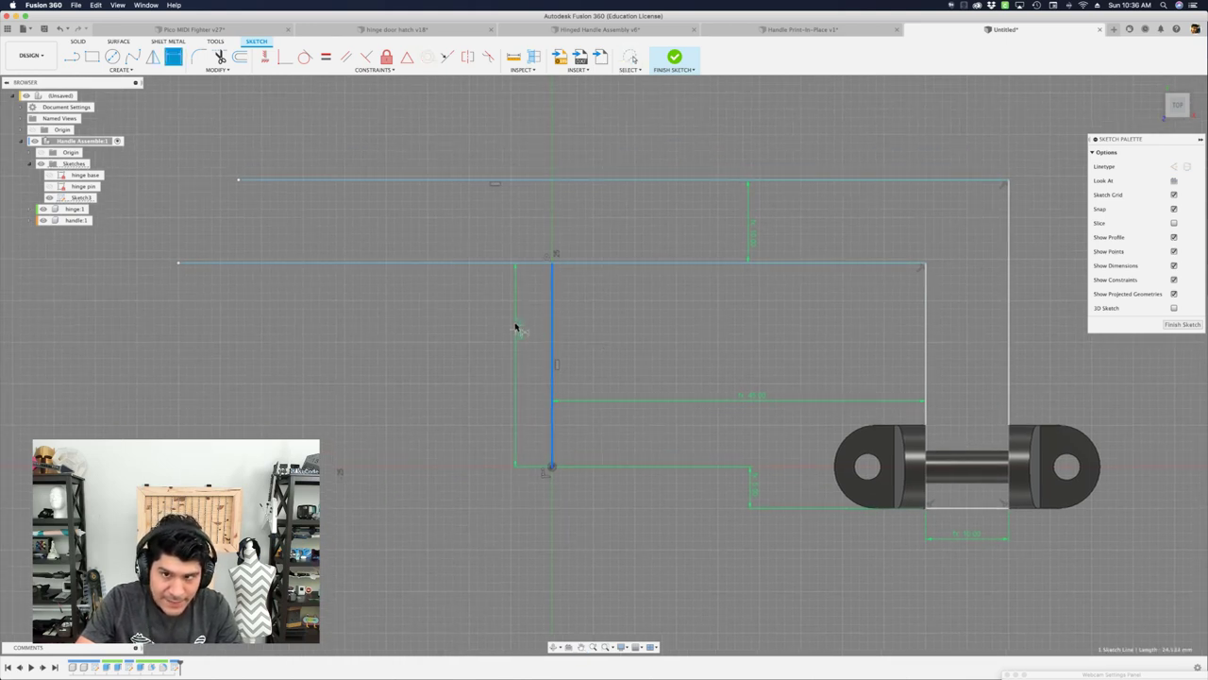
key(o)
text(40)
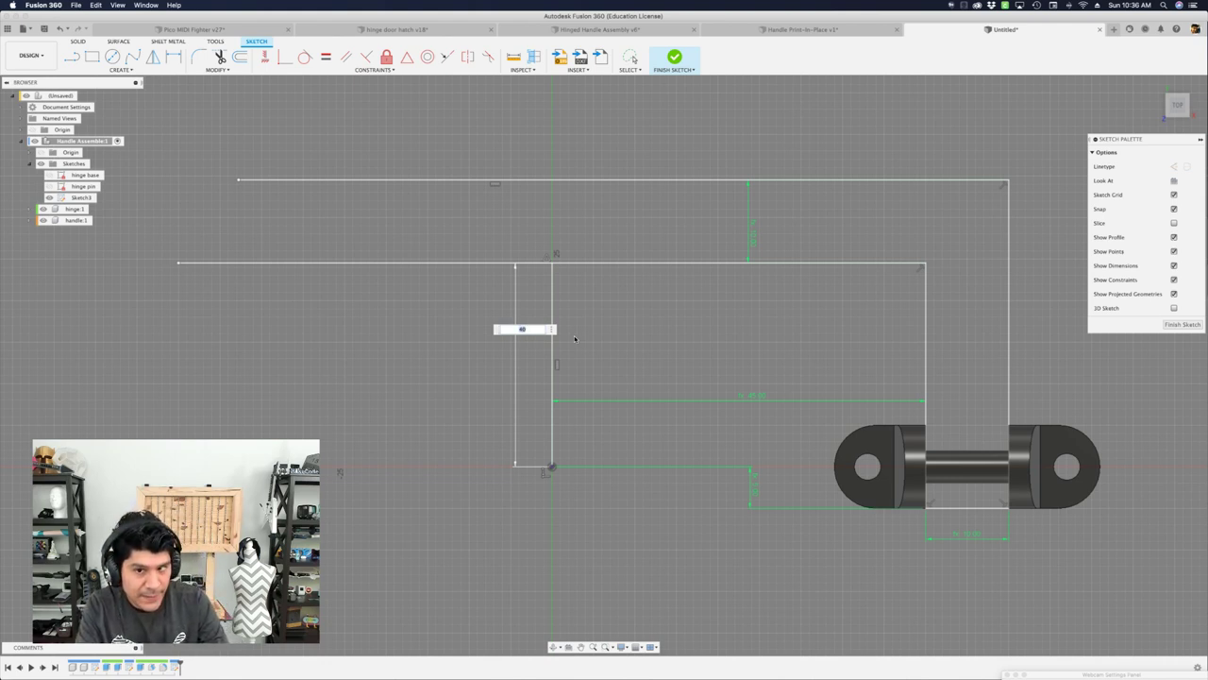
text(han)
key(Return)
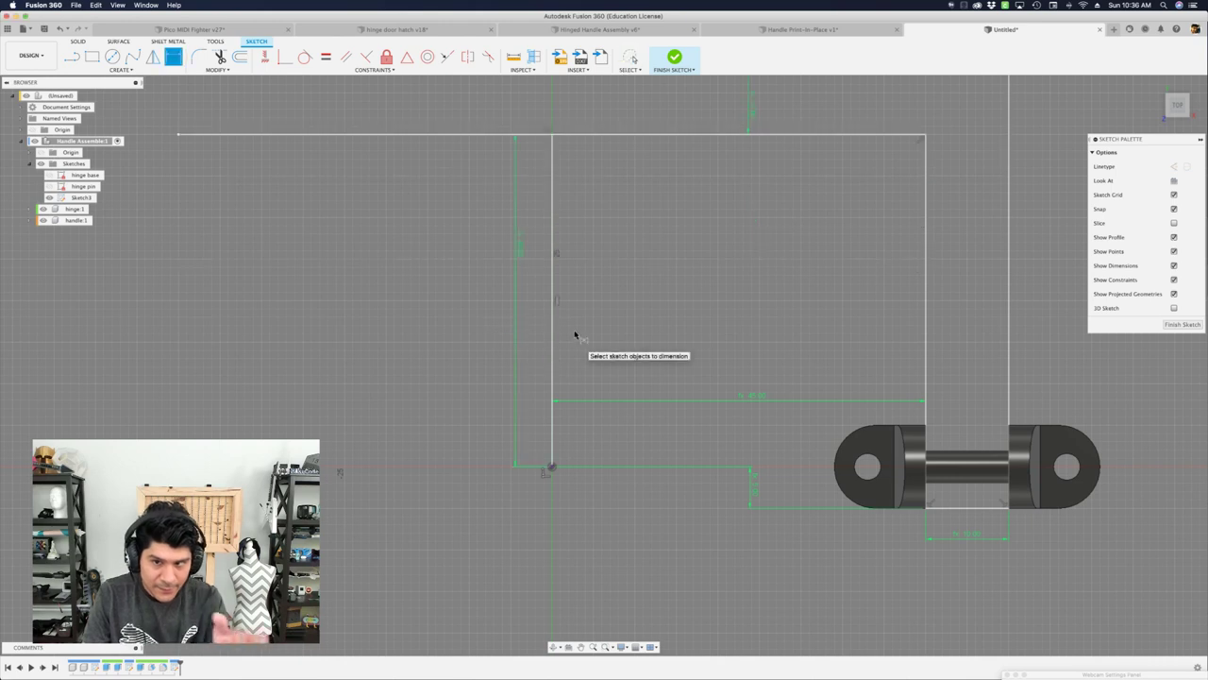
key(Escape)
scroll(579, 353, down, 3)
scroll(598, 214, up, 2)
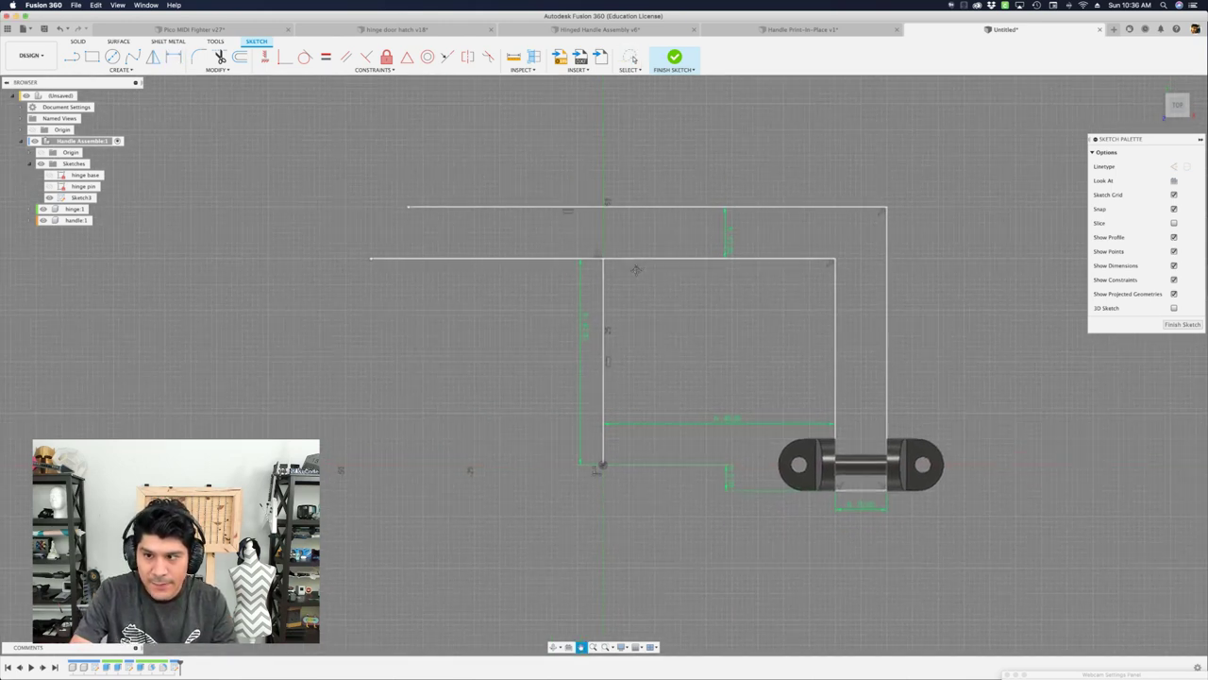
Convert the vertical center line into construction geometry.
click(596, 280)
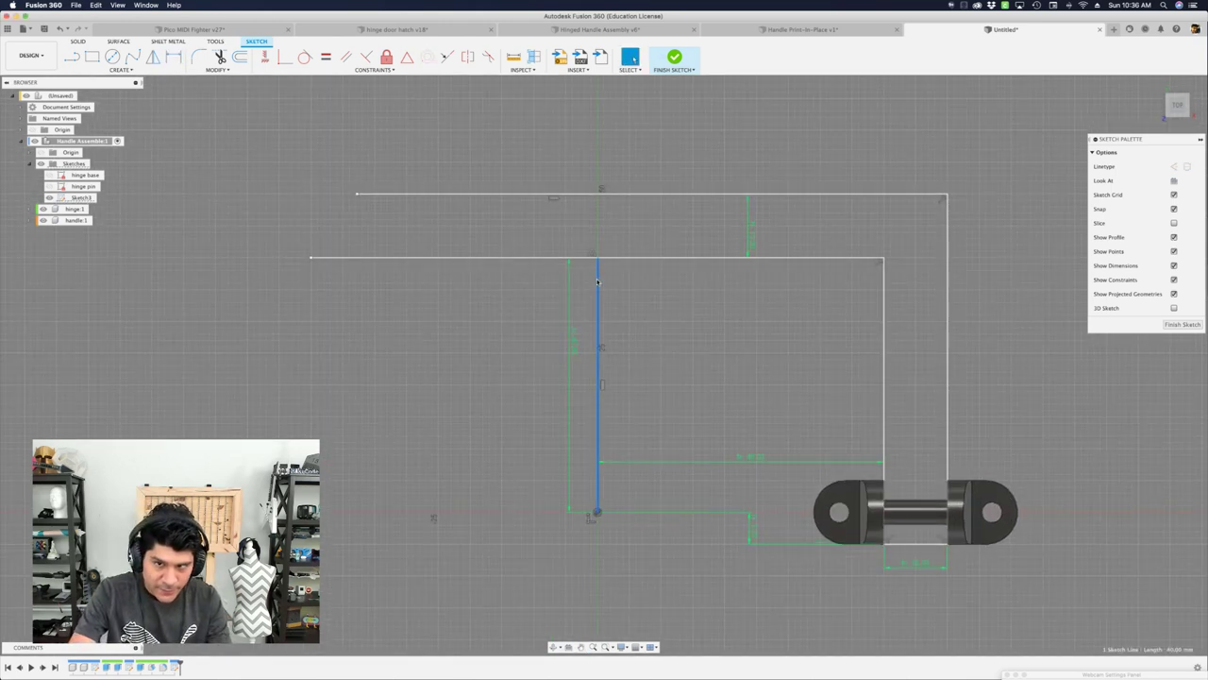
key(x)
key(Escape)
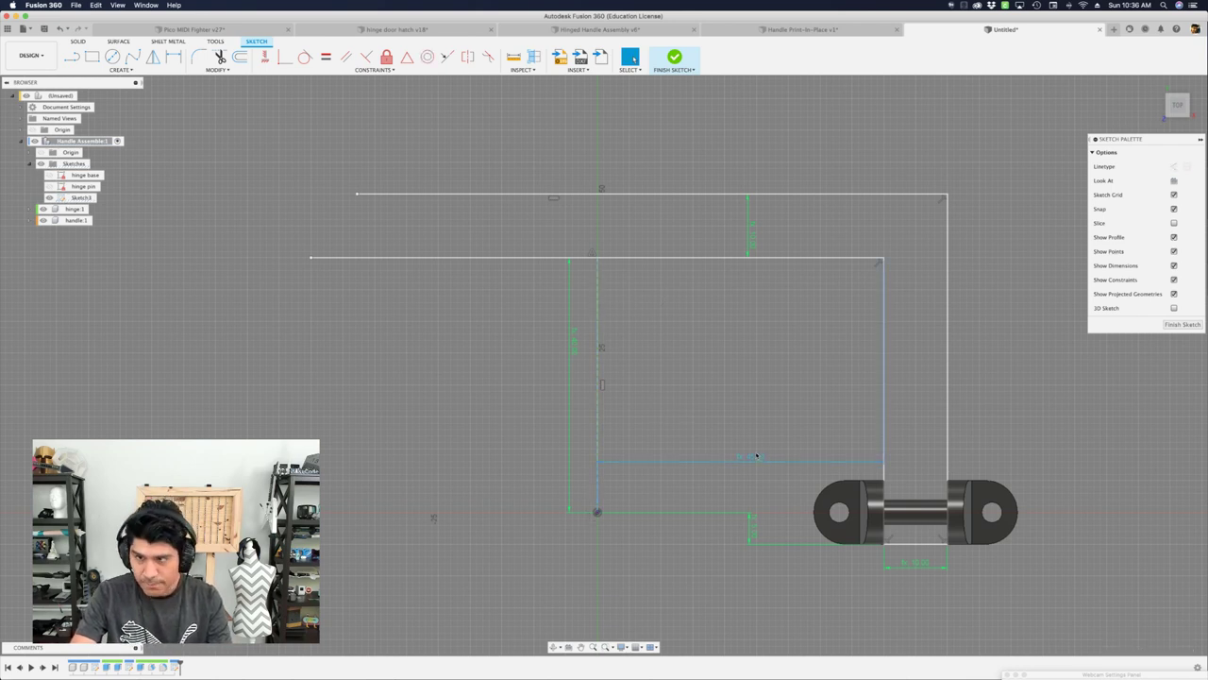
scroll(721, 338, down, 2)
middle_drag(720, 337, 727, 337)
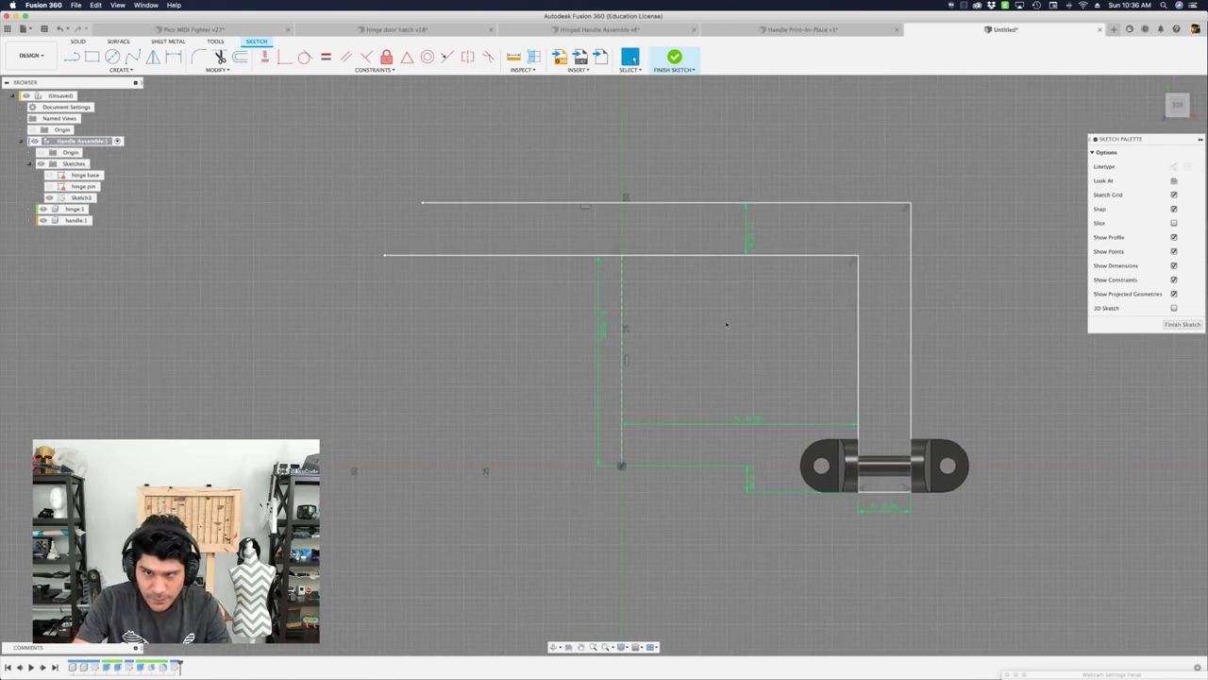
Pull the free end of the outer horizontal line farther out, past the end of the inner line.
click(644, 204)
mouse_move(427, 202)
mouse_down()
mouse_move(291, 202)
mouse_move(652, 202)
mouse_move(344, 219)
mouse_up()
middle_drag(542, 198, 542, 238)
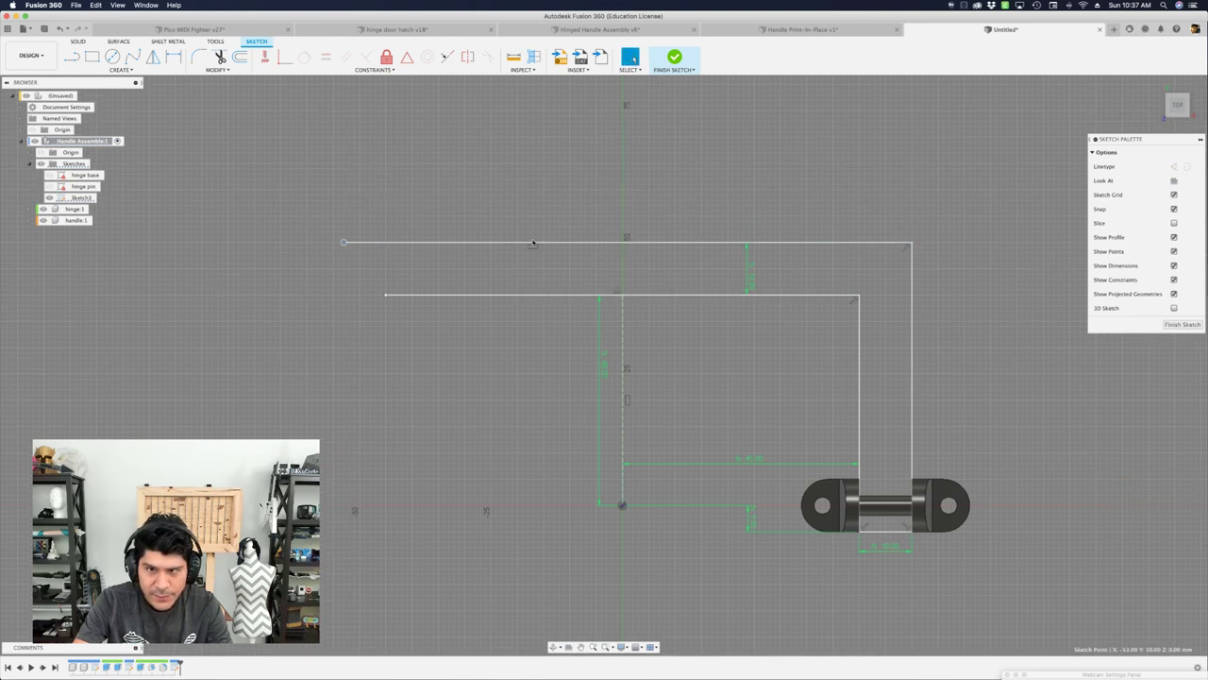
scroll(540, 240, up, 3)
click(499, 322)
scroll(498, 322, down, 3)
key(Escape)
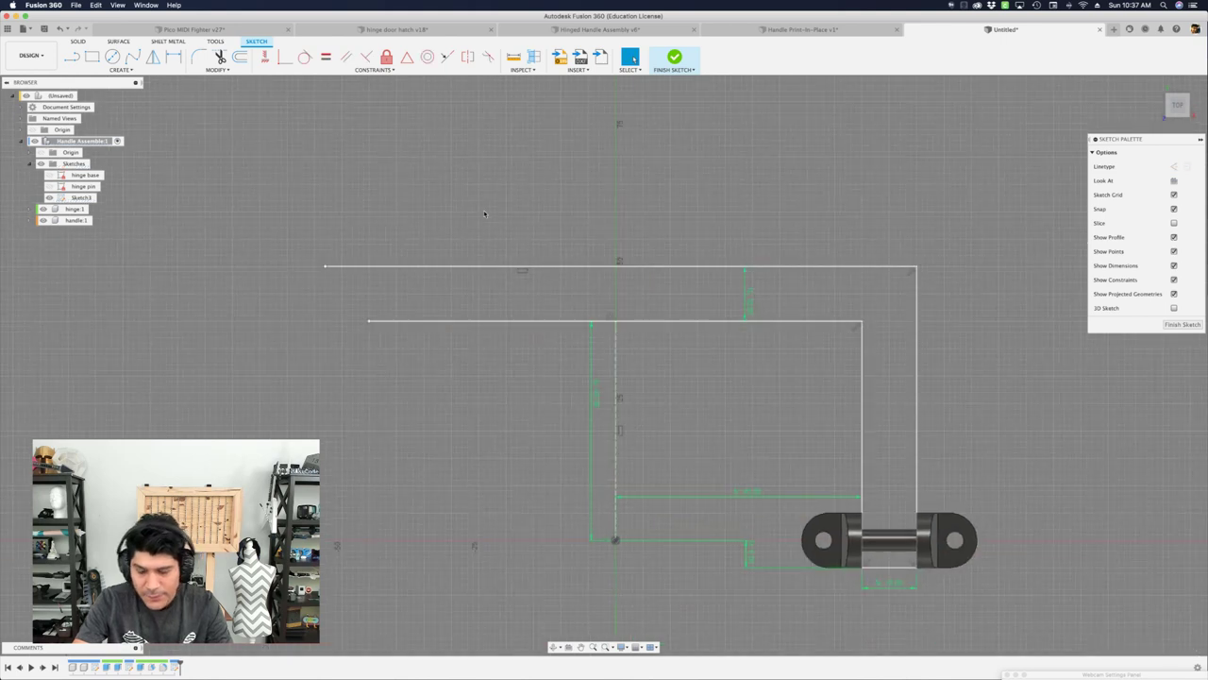
Draw a line about 10 mm long from the outer horizontal line's midpoint to the upper end of the construction line.
key(l)
scroll(578, 264, up, 2)
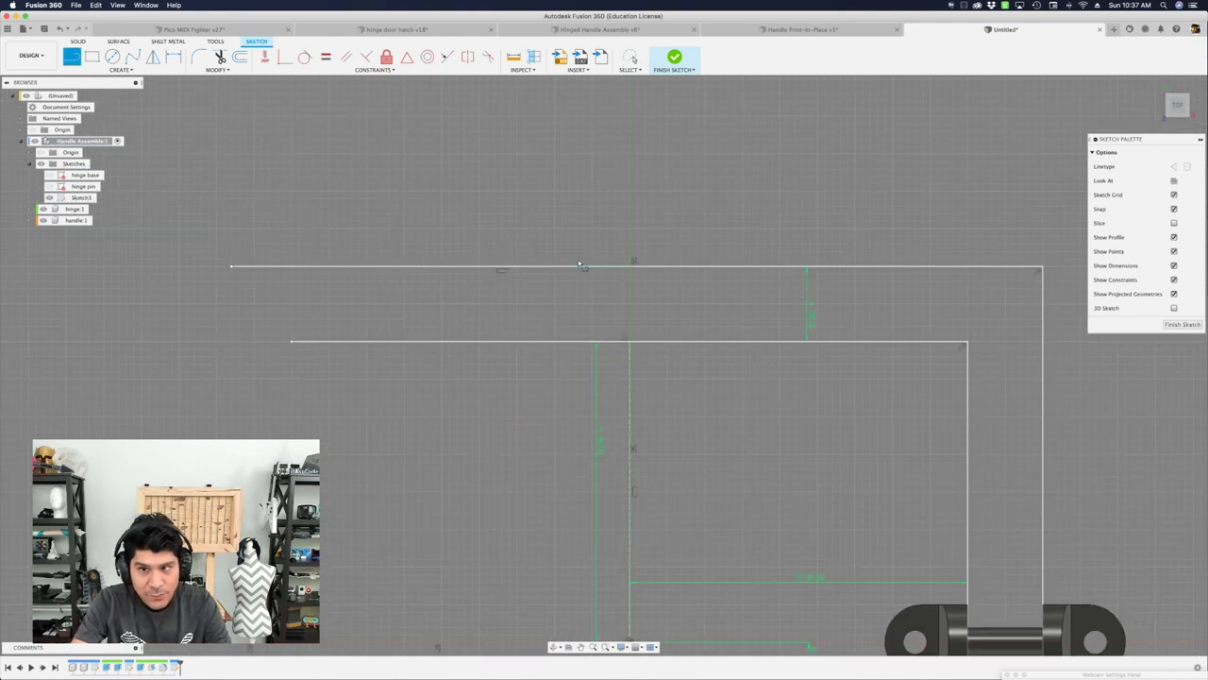
click(636, 264)
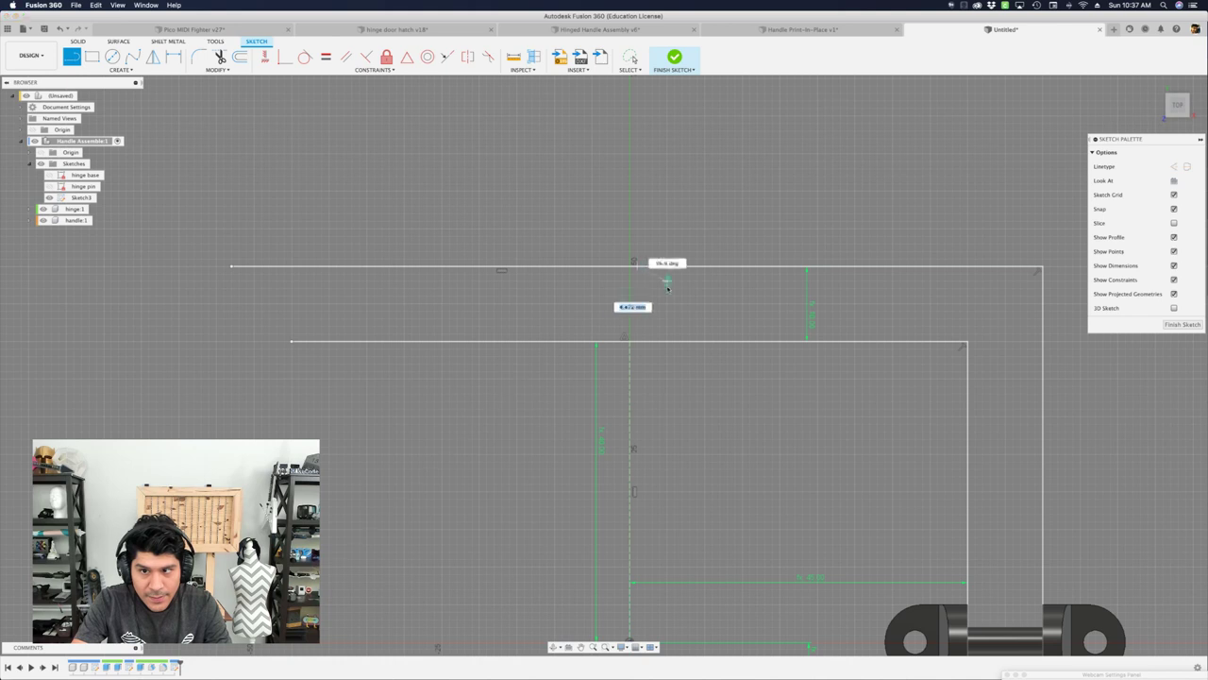
scroll(631, 345, up, 2)
click(631, 341)
key(Escape)
Constrain the short line between the two horizontal lines to be vertical and make it construction geometry.
click(638, 255)
key(s)
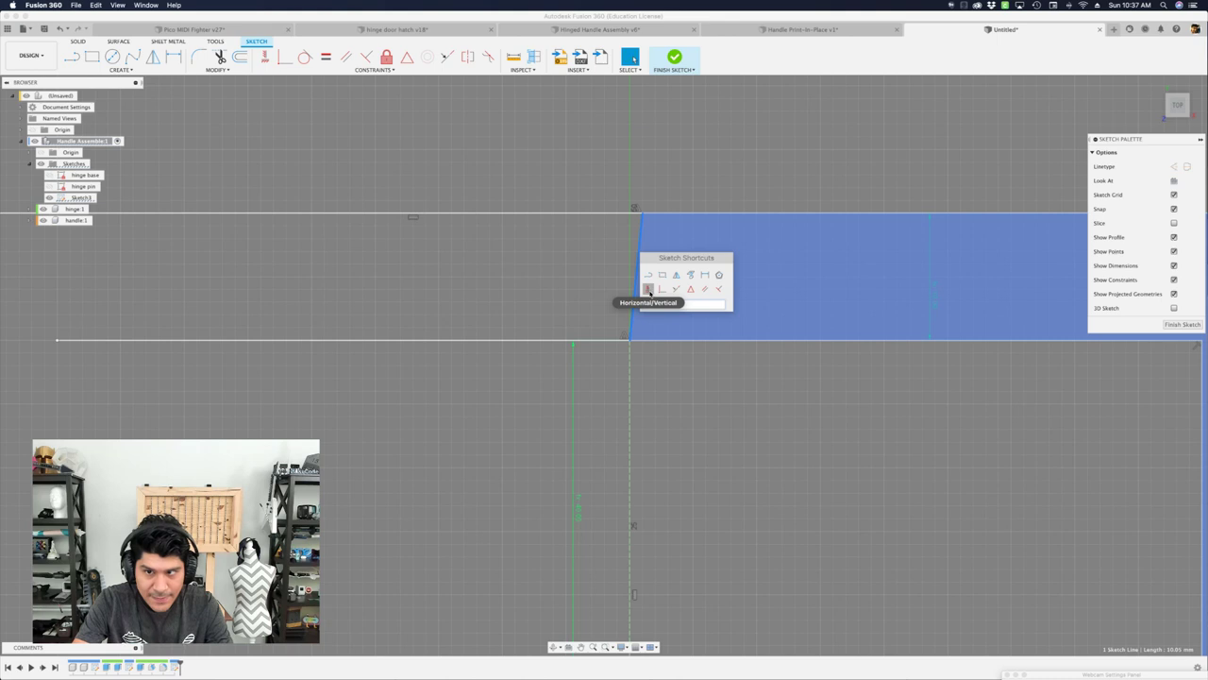
click(648, 290)
key(Escape)
scroll(631, 233, down, 3)
mouse_move(634, 232)
middle_down()
mouse_move(514, 257)
mouse_move(530, 255)
middle_up()
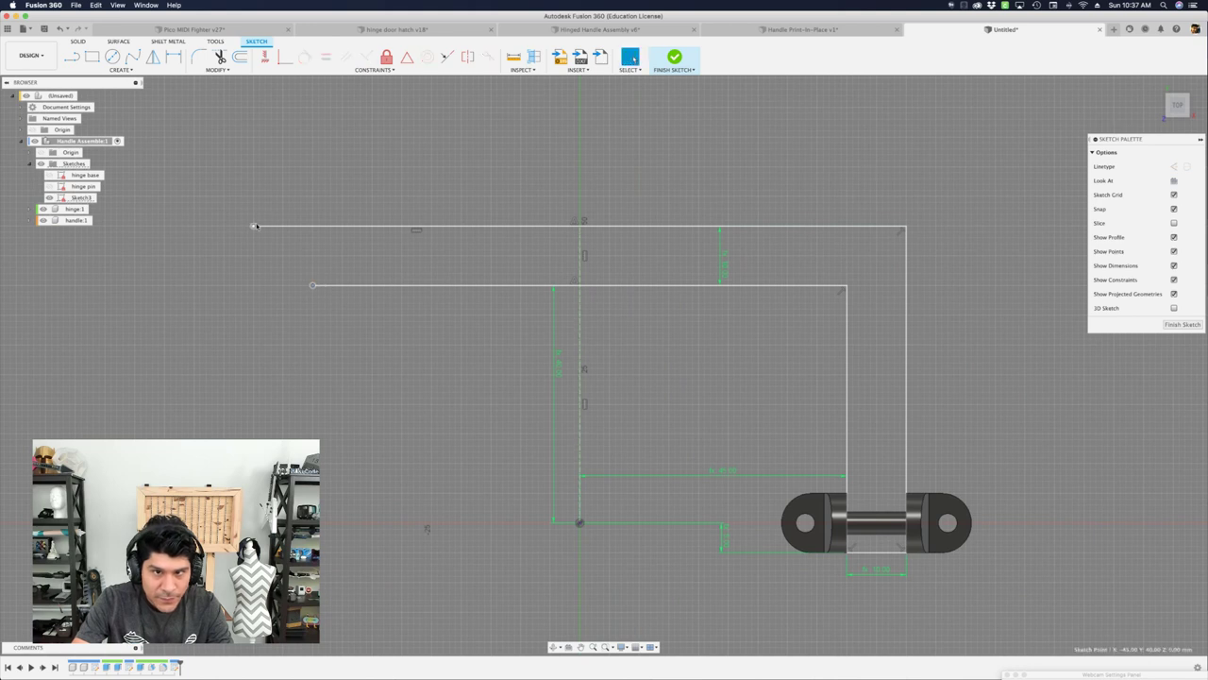
click(409, 229)
click(409, 227)
key(Escape)
scroll(472, 189, down, 1)
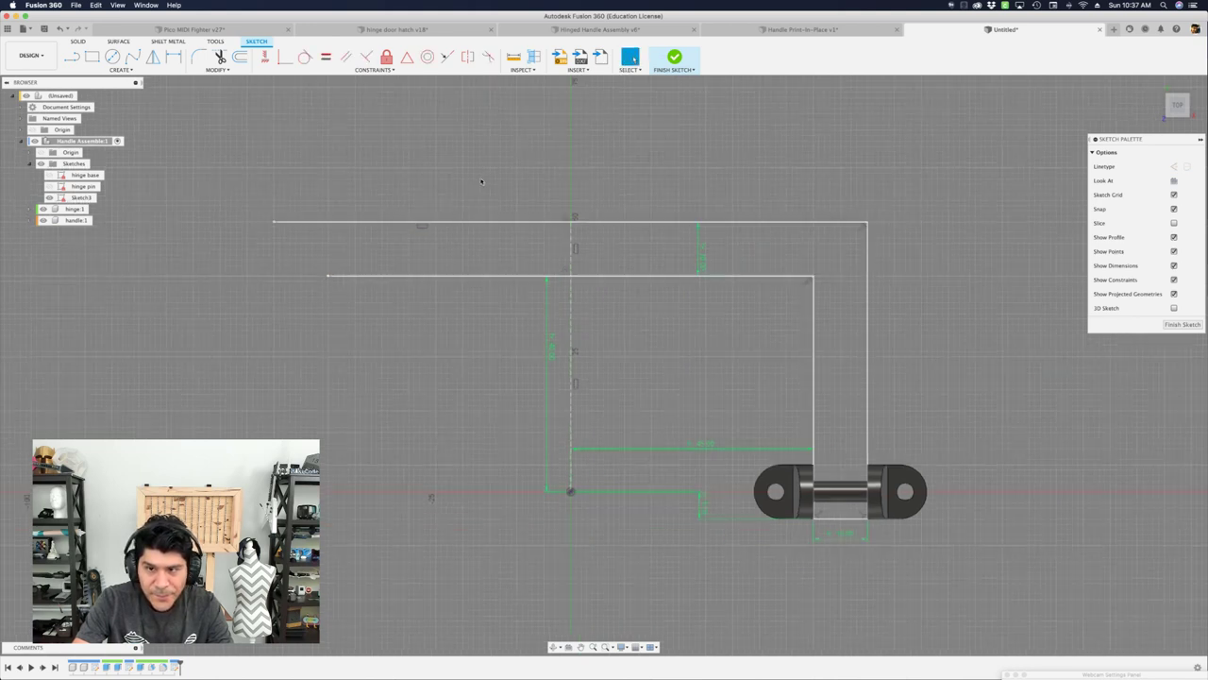
scroll(873, 352, up, 2)
key(Escape)
click(796, 283)
middle_drag(705, 290, 817, 309)
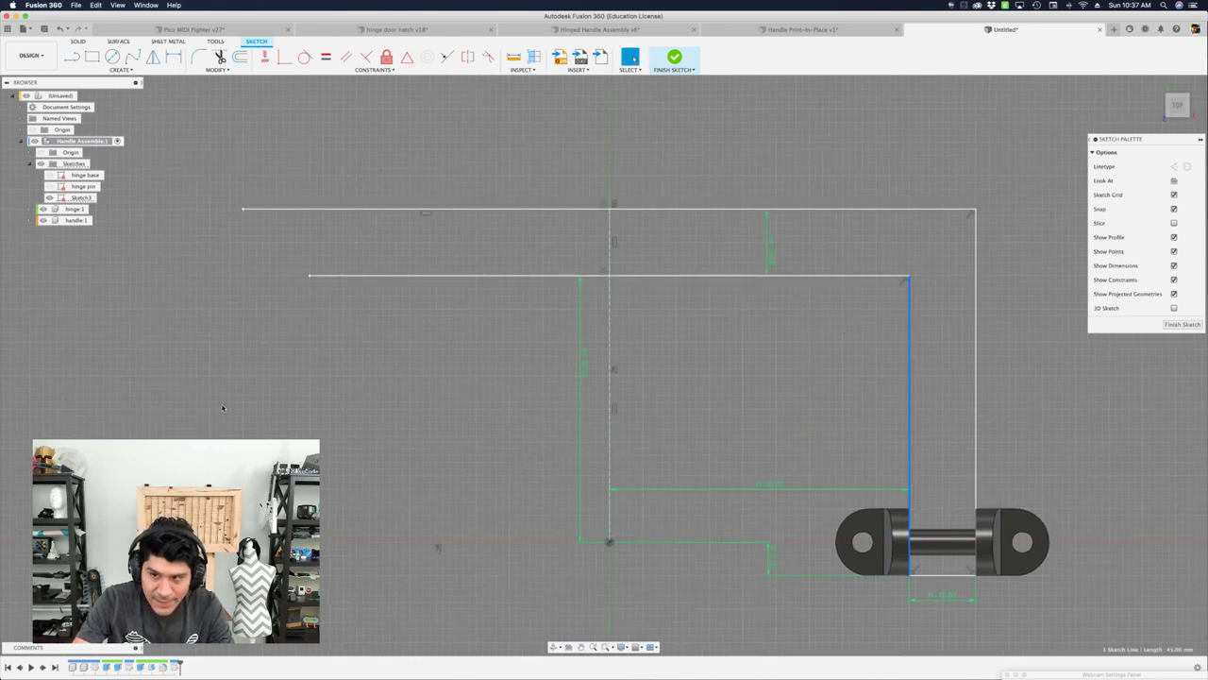
click(976, 368)
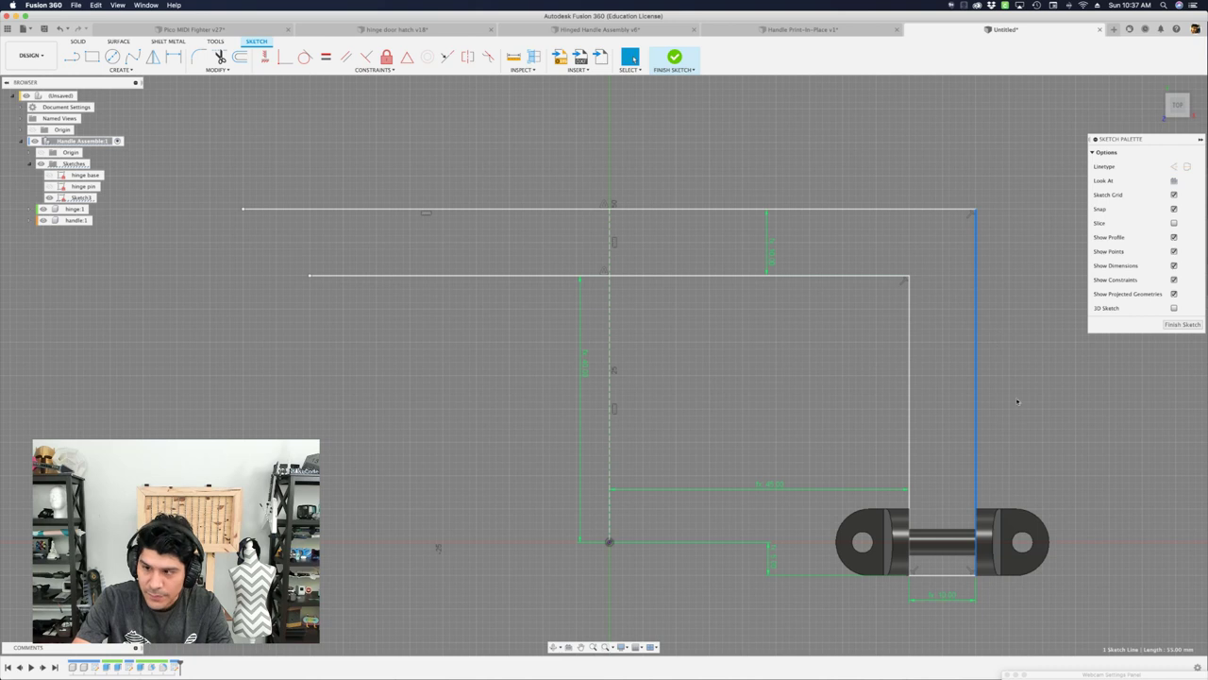
scroll(1016, 404, up, 2)
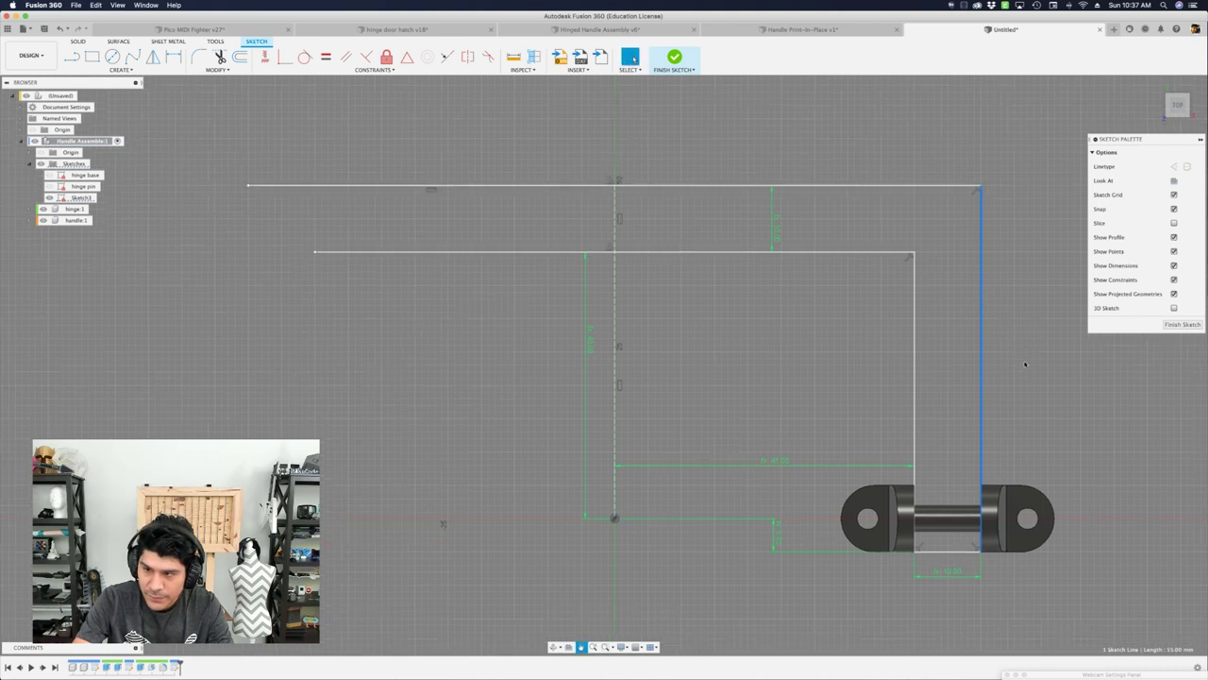
Mirror the leg's inner, outer and short end lines about the vertical construction line to close the handle profile.
click(908, 258)
shift+click(940, 555)
shift+click(981, 440)
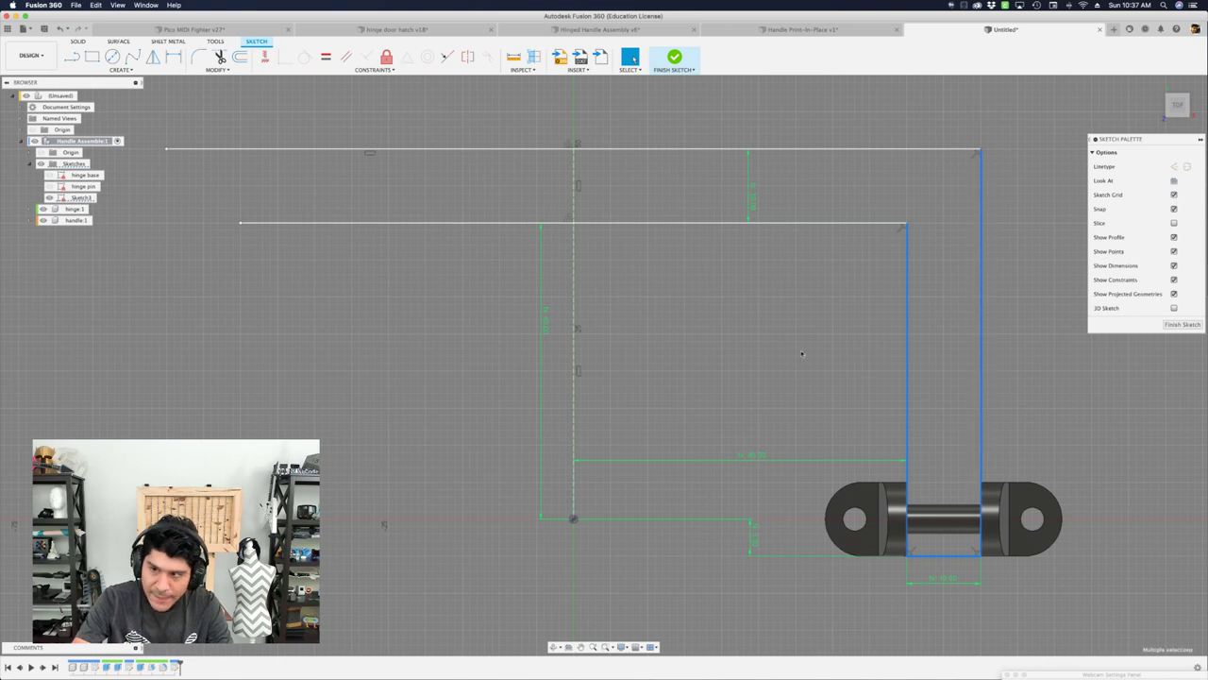
key(s)
click(827, 376)
click(1143, 166)
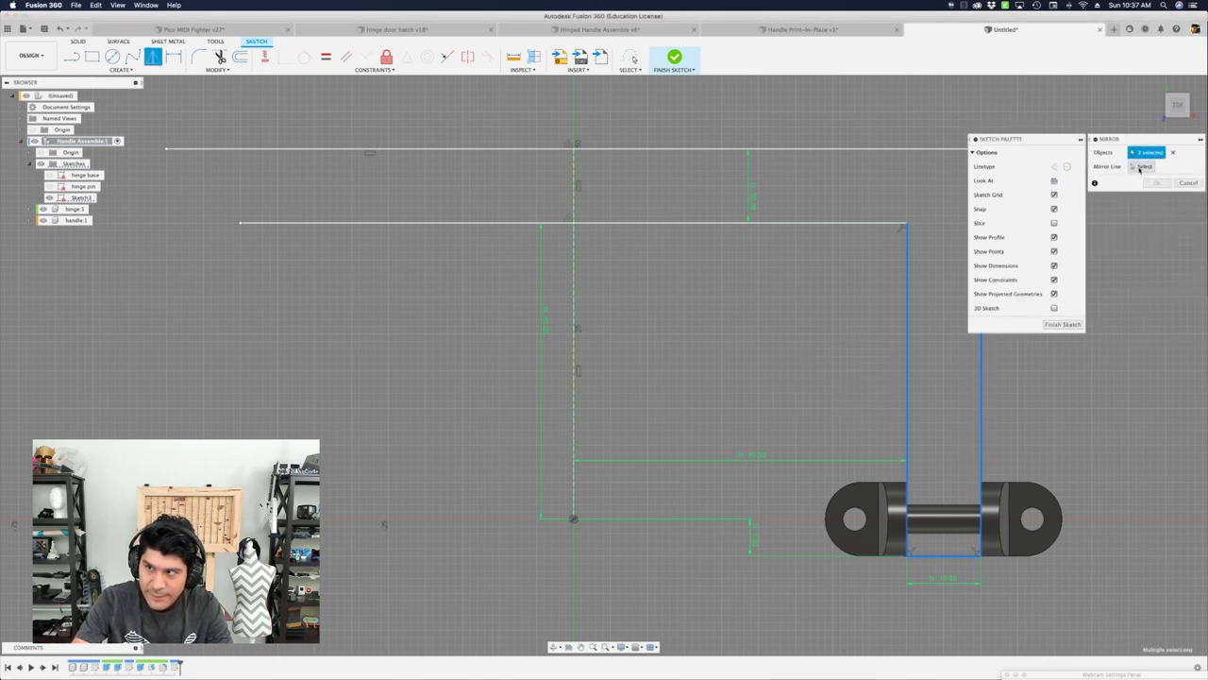
click(574, 264)
scroll(350, 244, down, 1)
scroll(162, 265, up, 2)
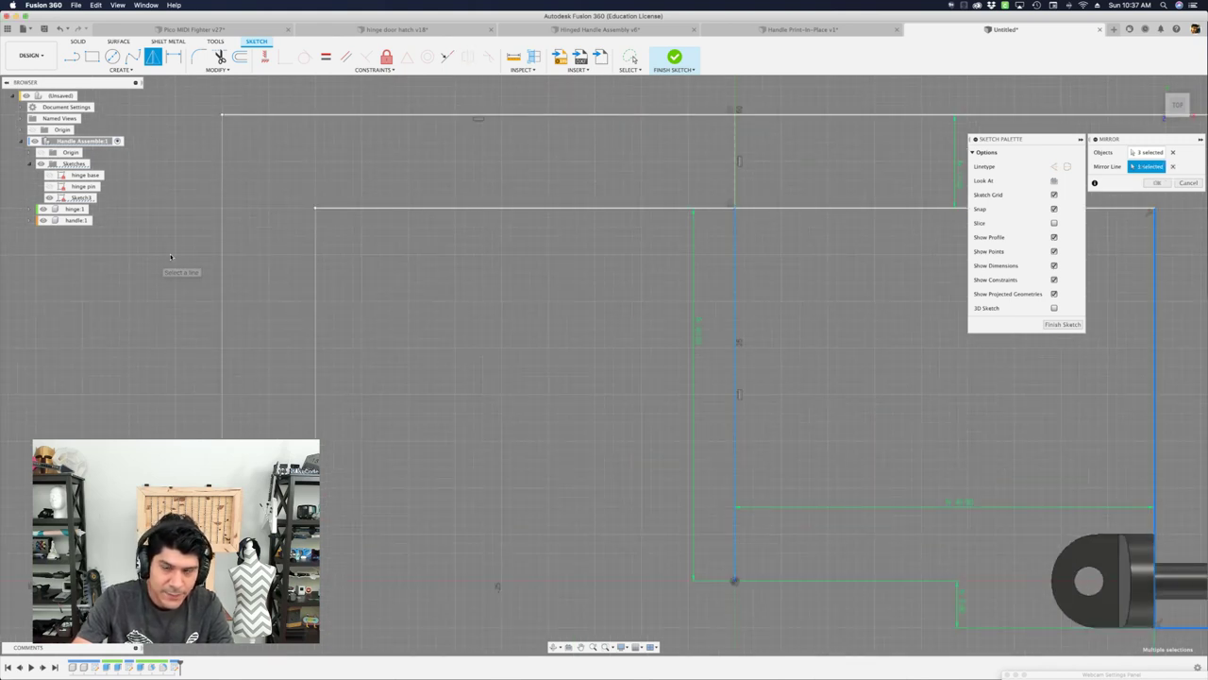
key(Return)
scroll(689, 404, down, 3)
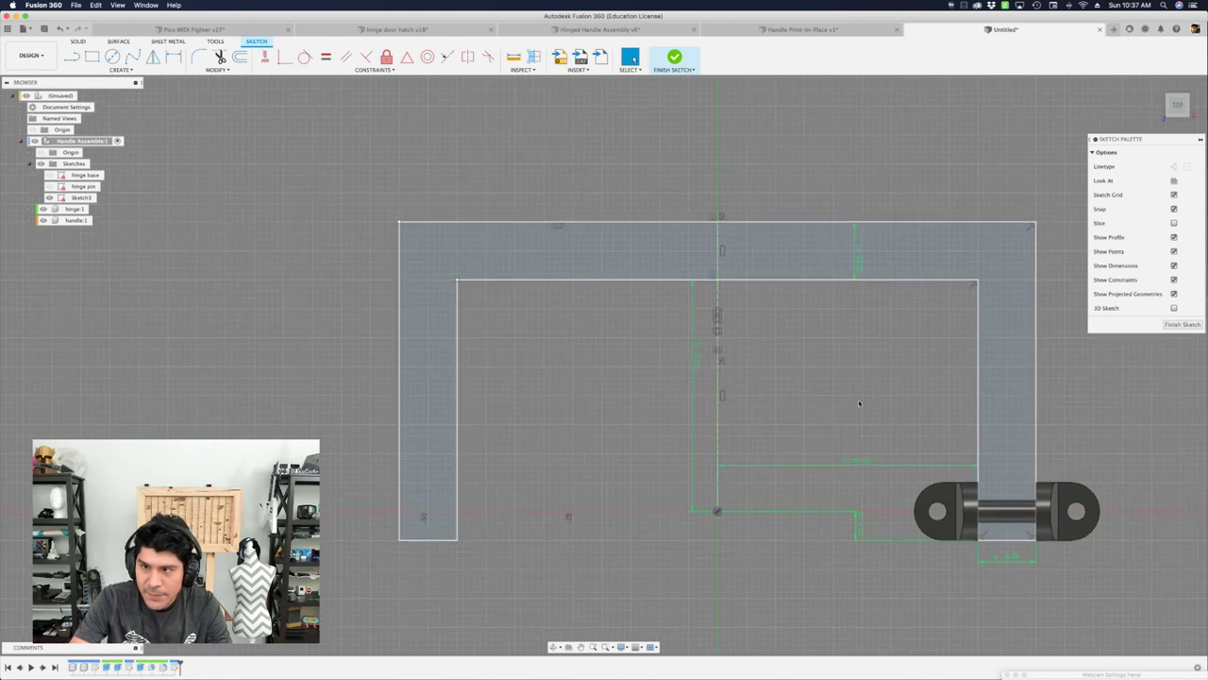
Rename the current sketch as "handle profile".
middle_drag(689, 404, 603, 377)
click(774, 228)
scroll(920, 378, up, 1)
scroll(913, 365, down, 1)
double_click(84, 197)
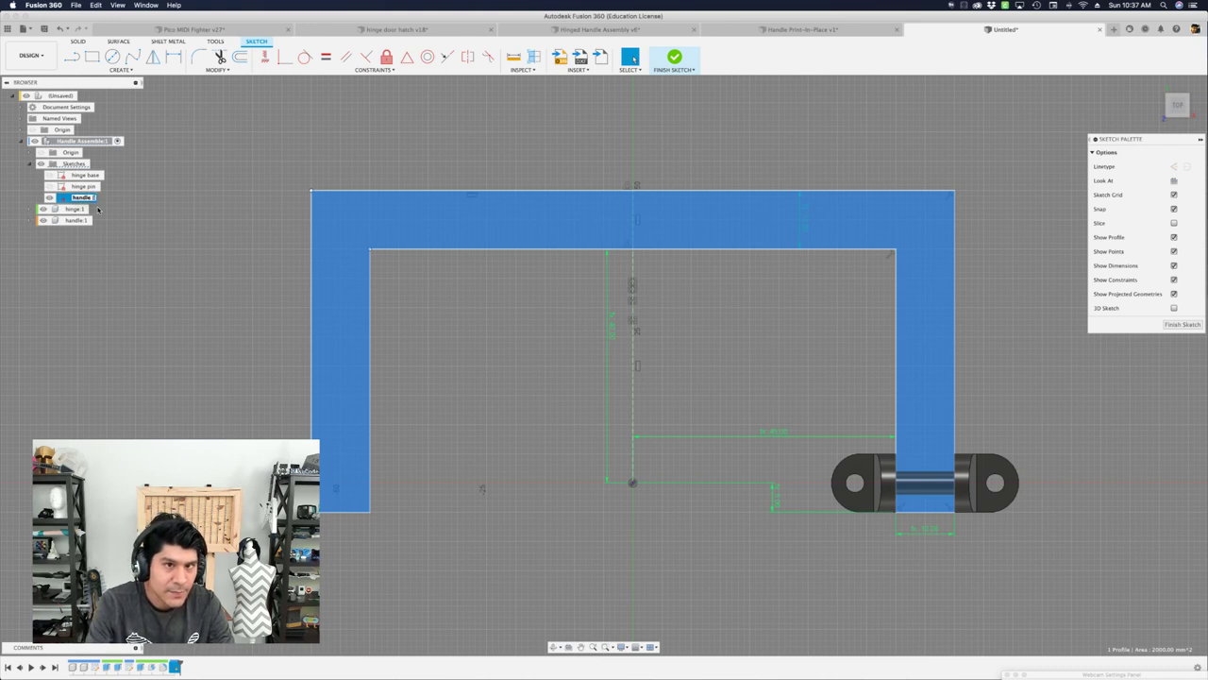
text(handle [rpfo)
key(BackSpace)
key(BackSpace)
key(BackSpace)
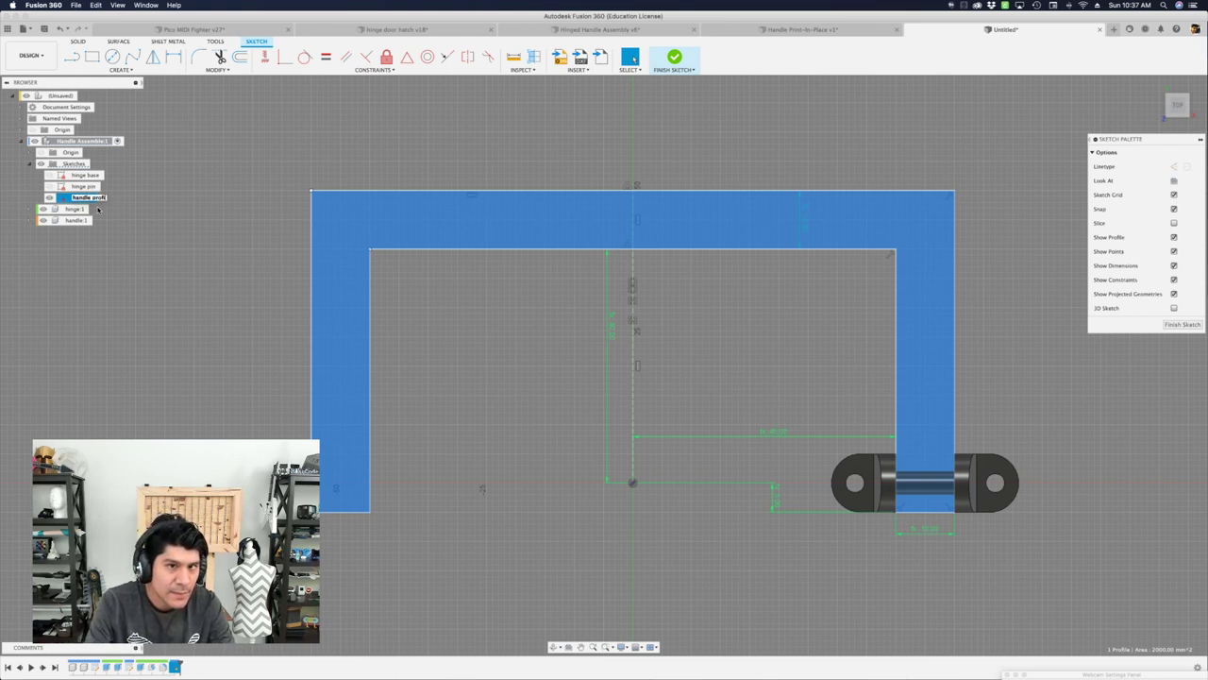
key(Return)
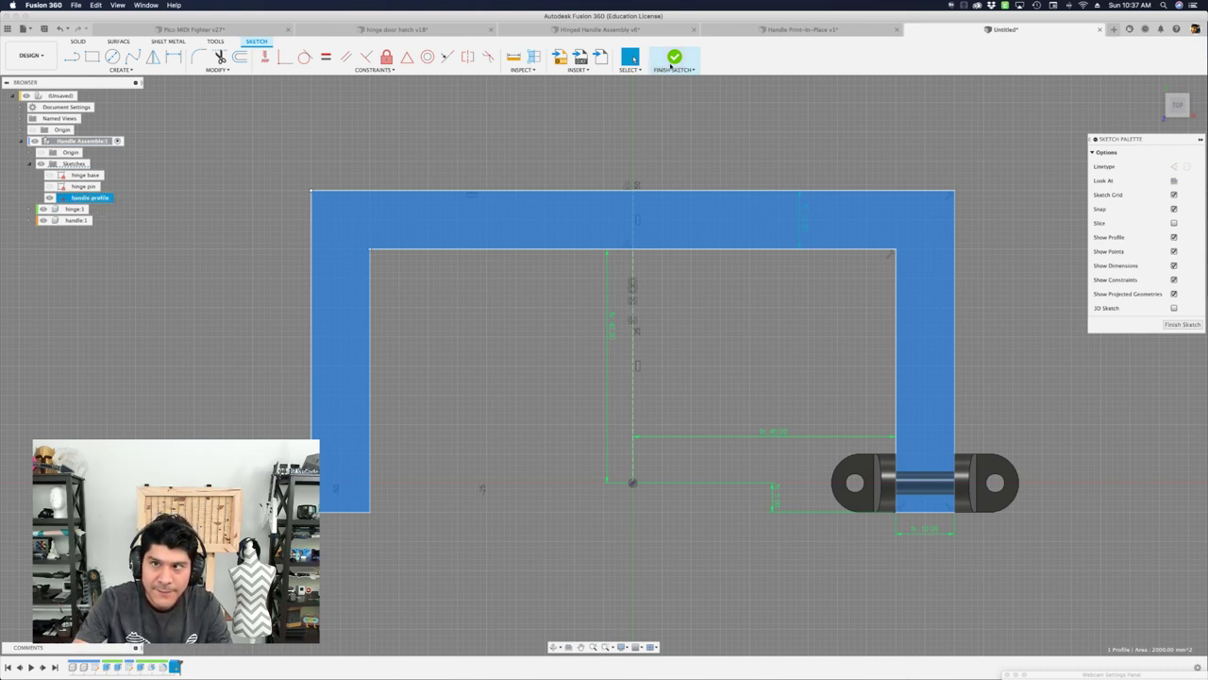
Finish the sketch and activate the handle component.
click(674, 58)
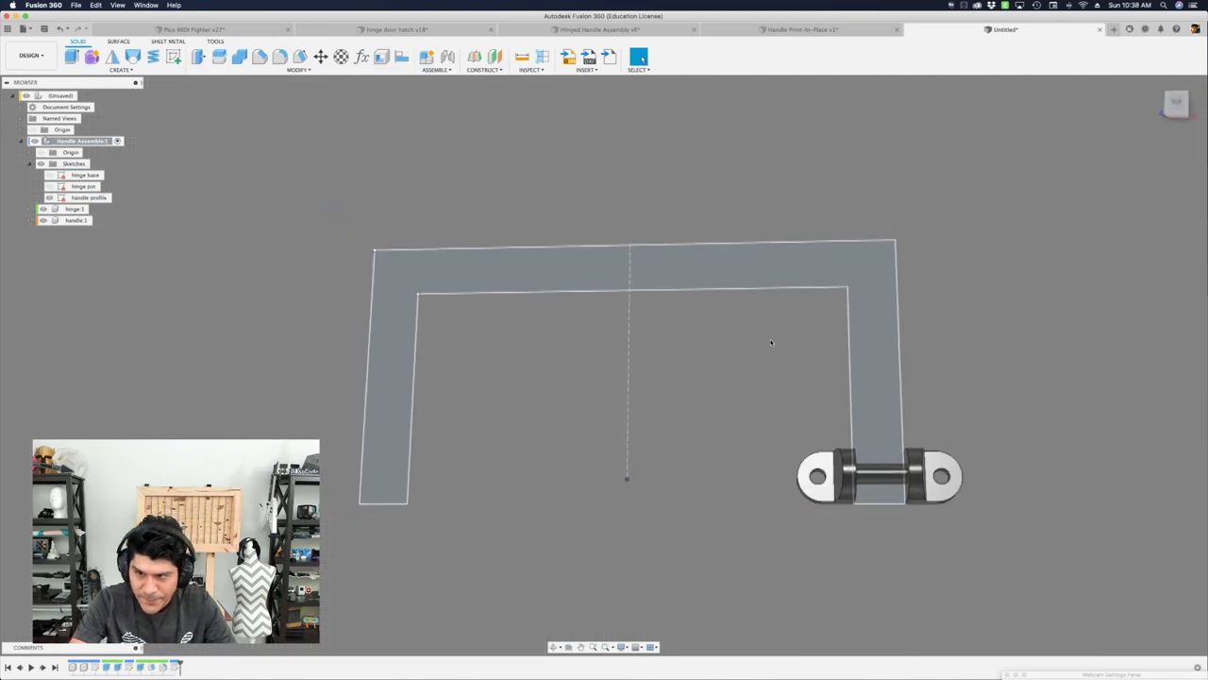
click(80, 220)
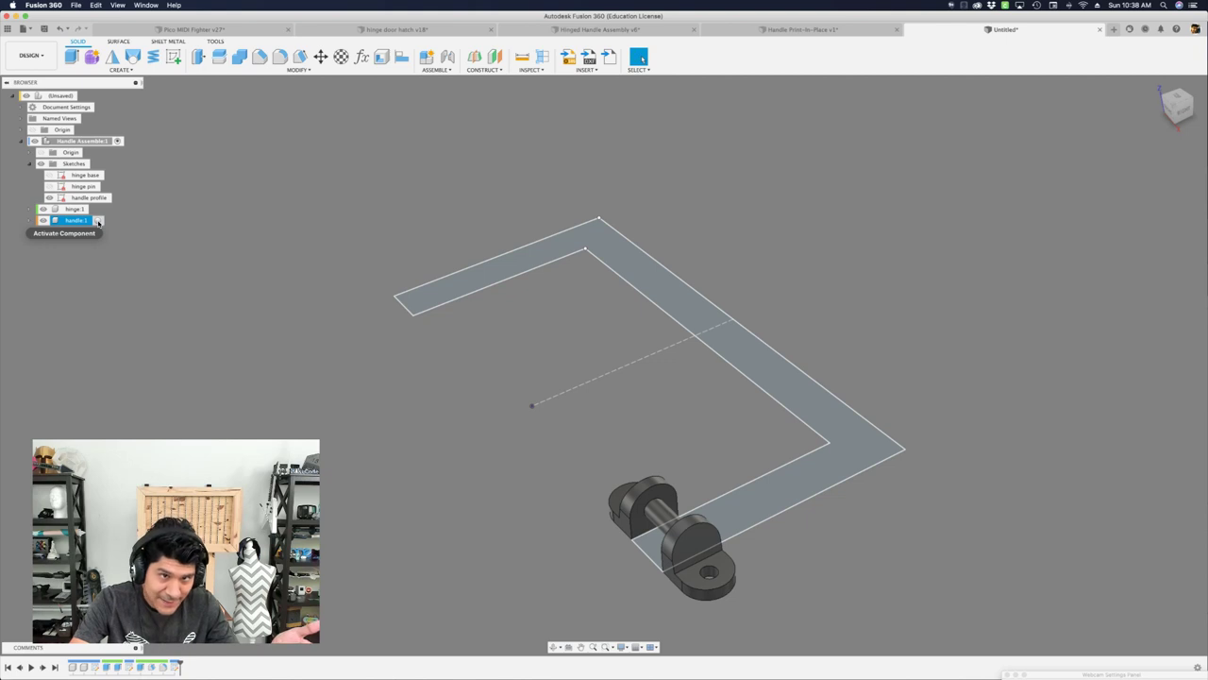
click(98, 221)
Extrude the U-shaped handle profile as a new body with the distance set to HandleThickness.
click(445, 285)
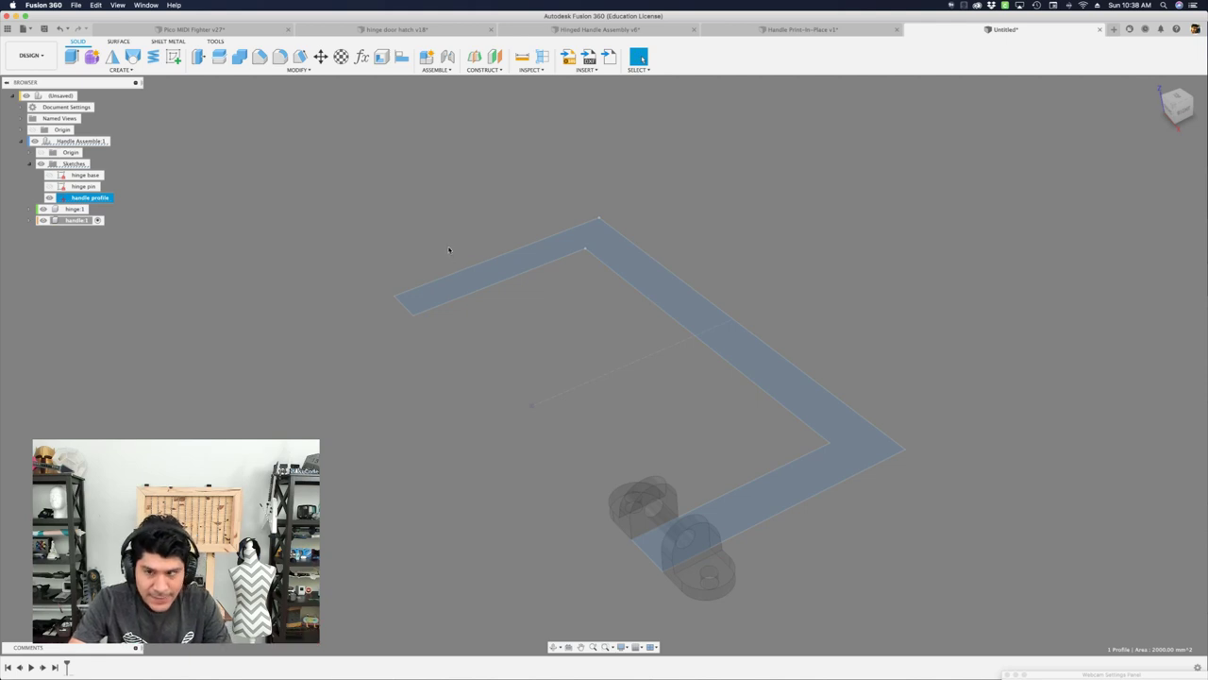
key(e)
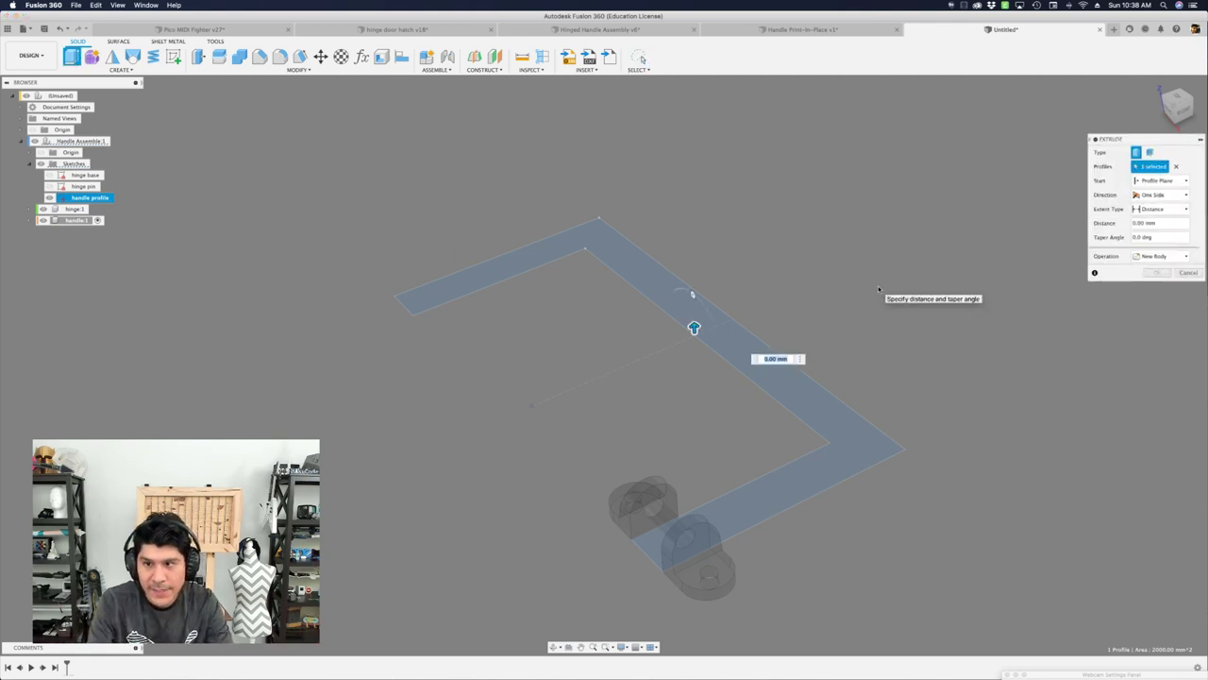
text(ha)
key(Down)
key(Down)
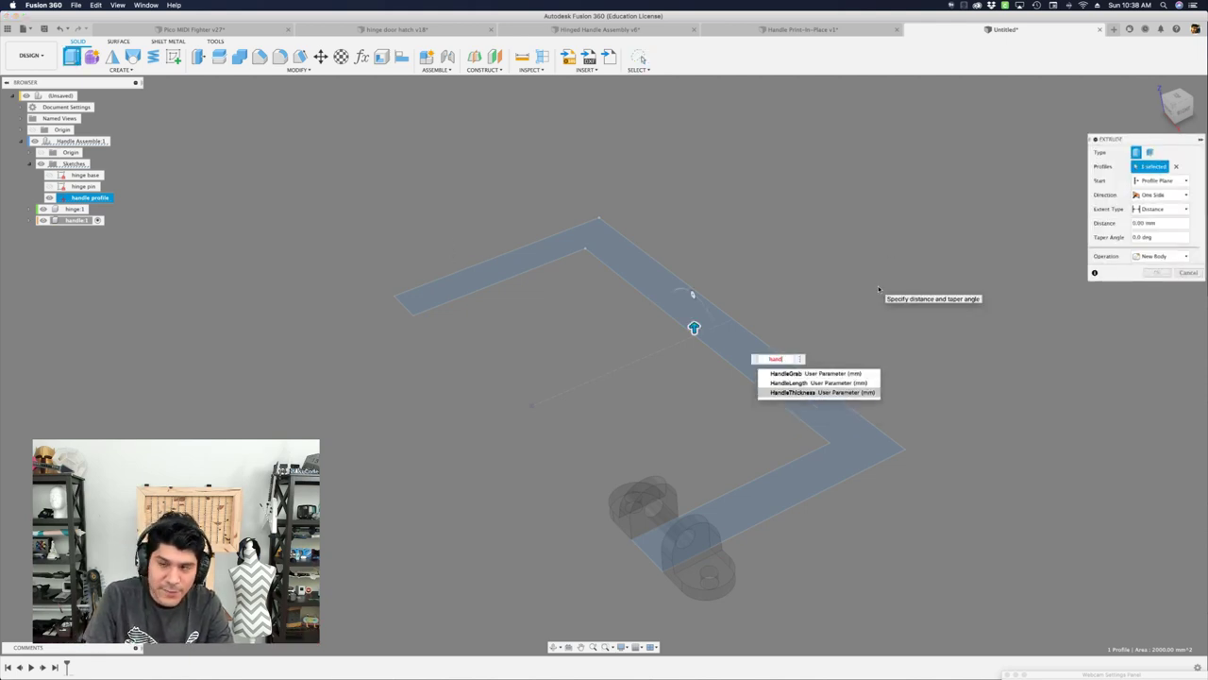
key(Return)
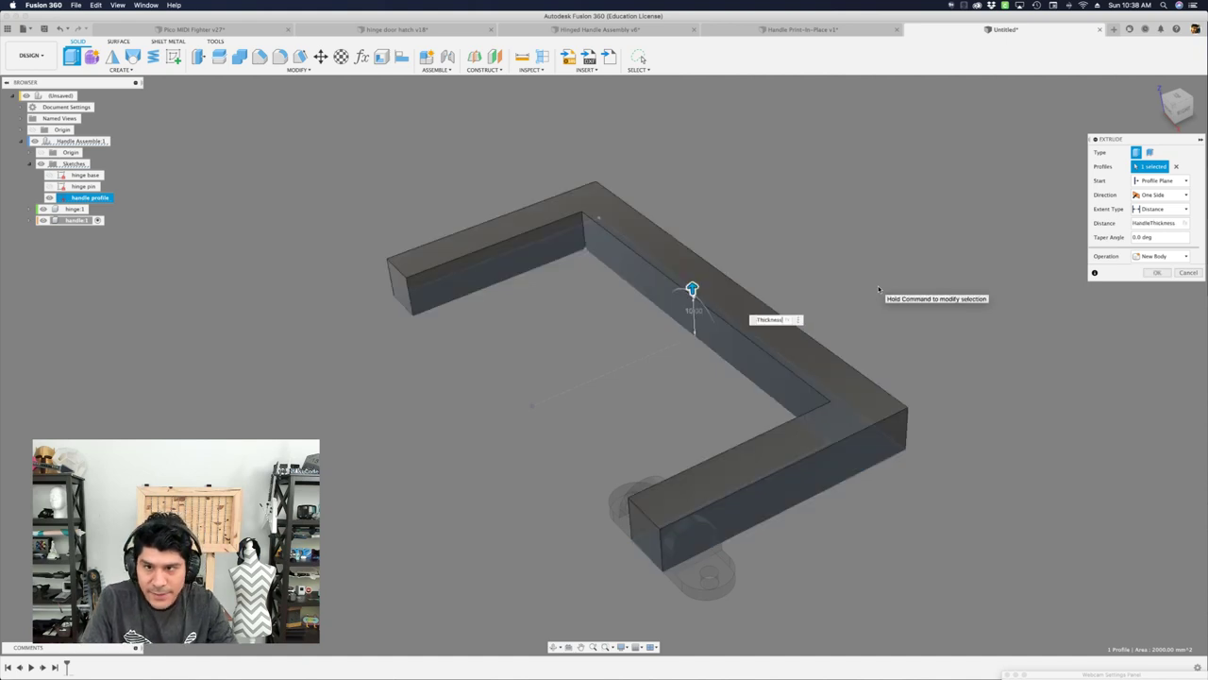
key(Return)
Activate the top-level component of the unsaved design.
shift+middle_drag(872, 290, 587, 387)
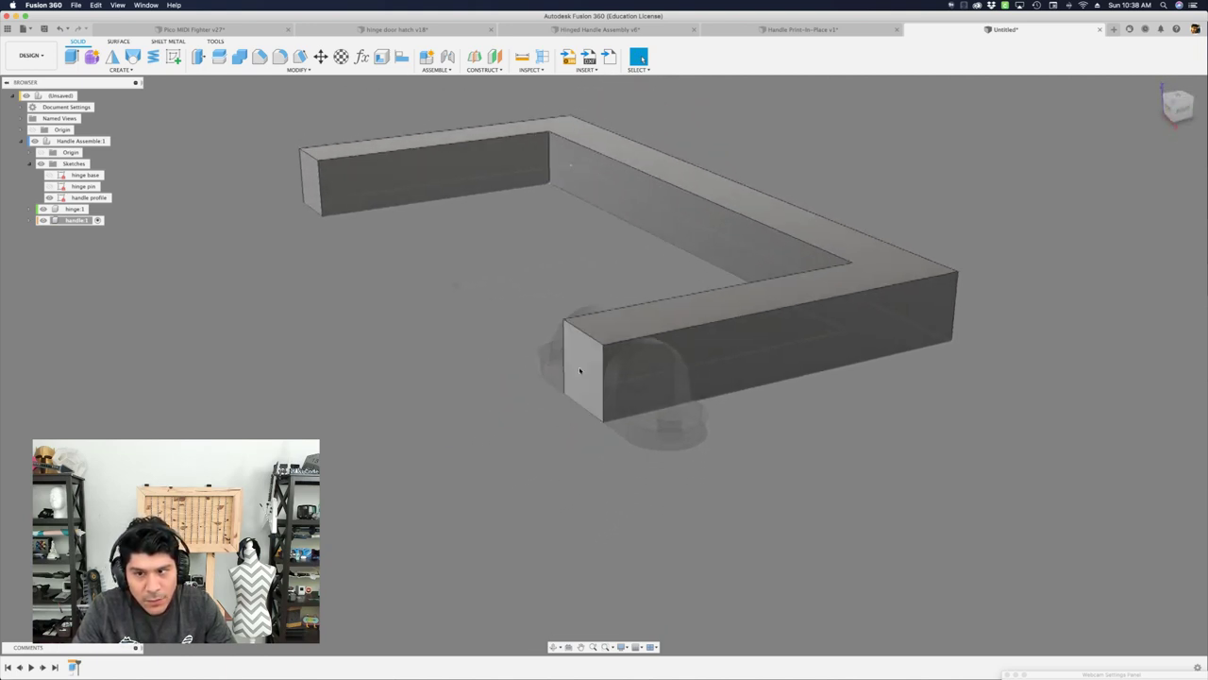
scroll(587, 387, up, 3)
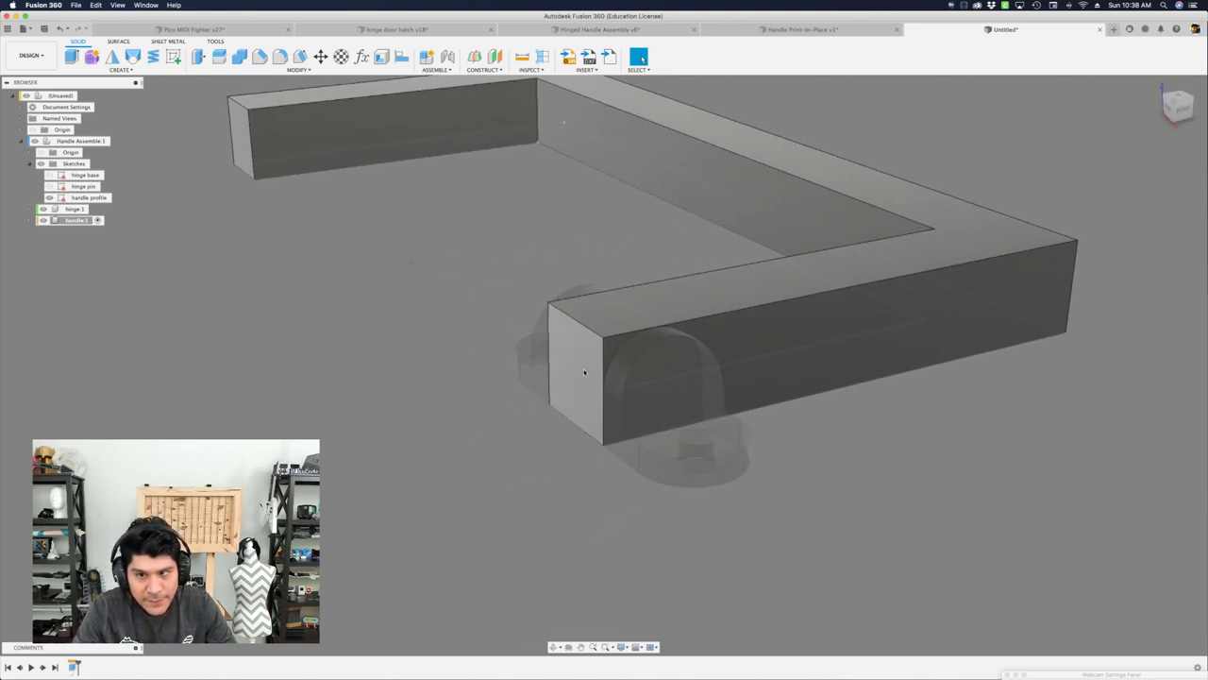
shift+middle_drag(584, 357, 470, 353)
scroll(621, 372, up, 1)
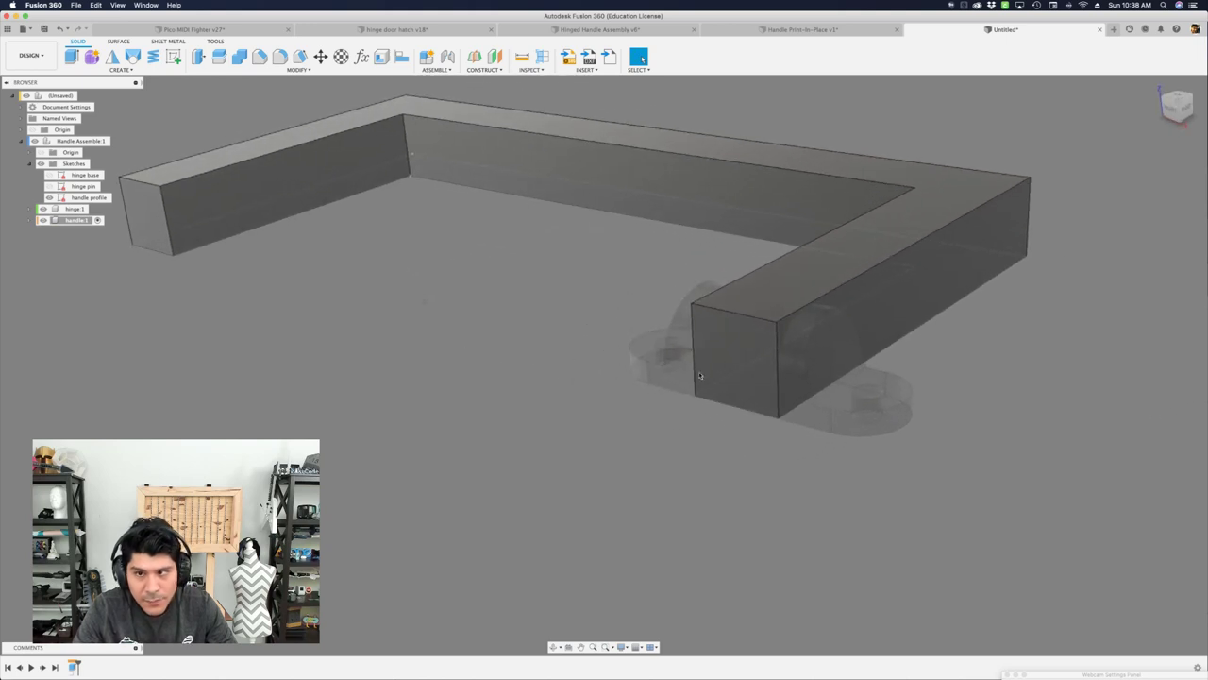
scroll(705, 370, up, 2)
scroll(705, 370, down, 1)
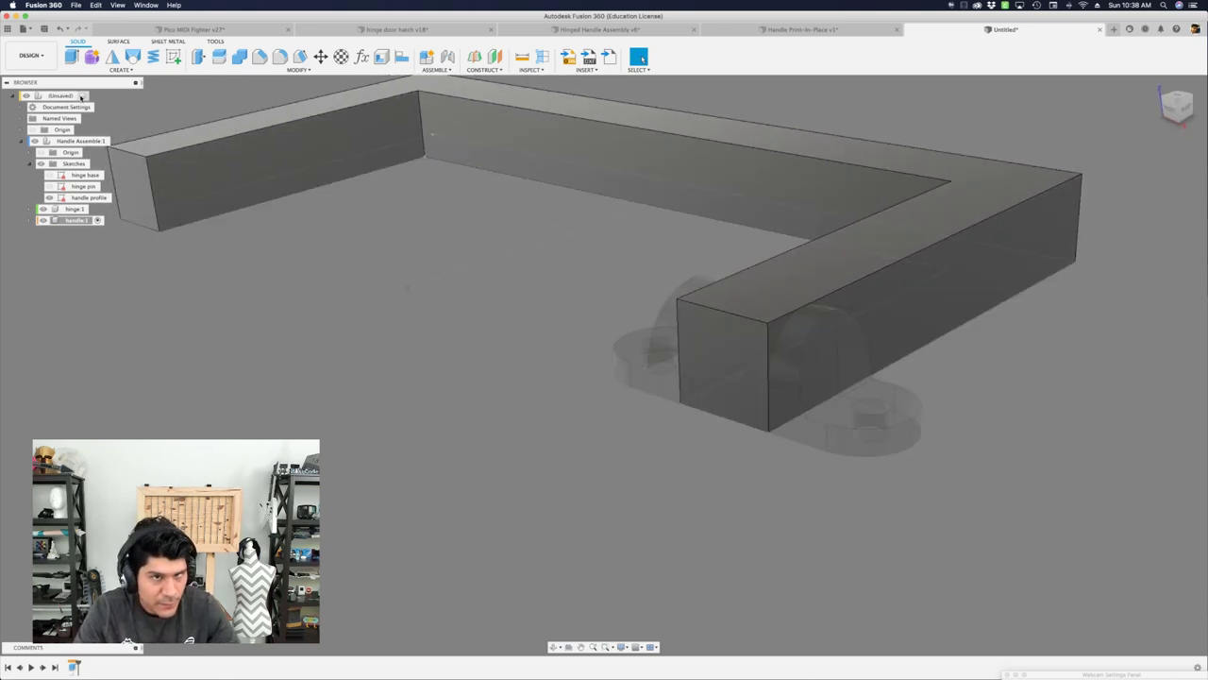
click(84, 96)
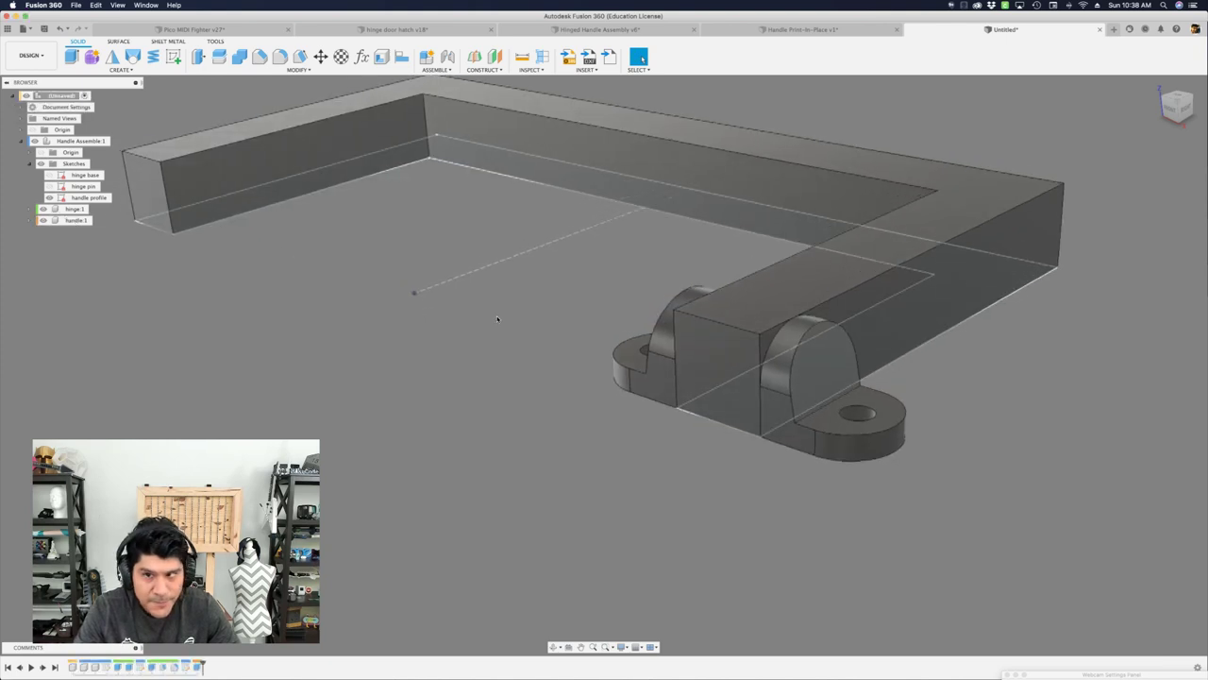
shift+middle_drag(814, 355, 693, 319)
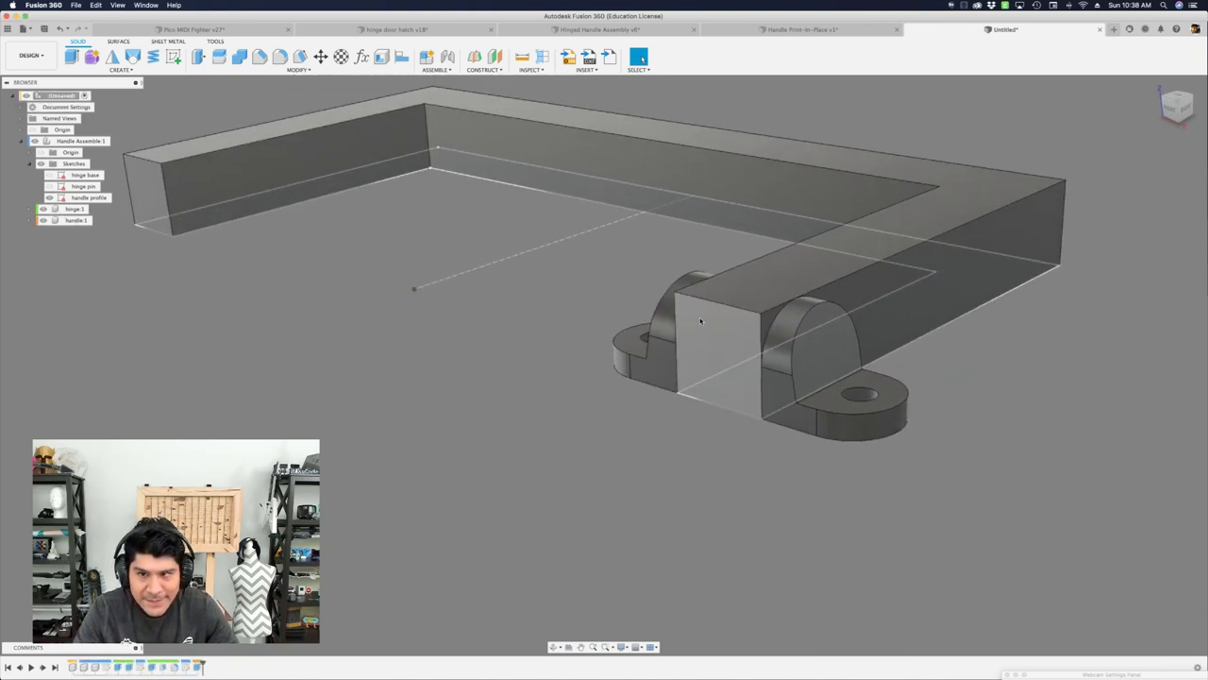
click(700, 319)
scroll(700, 319, down, 2)
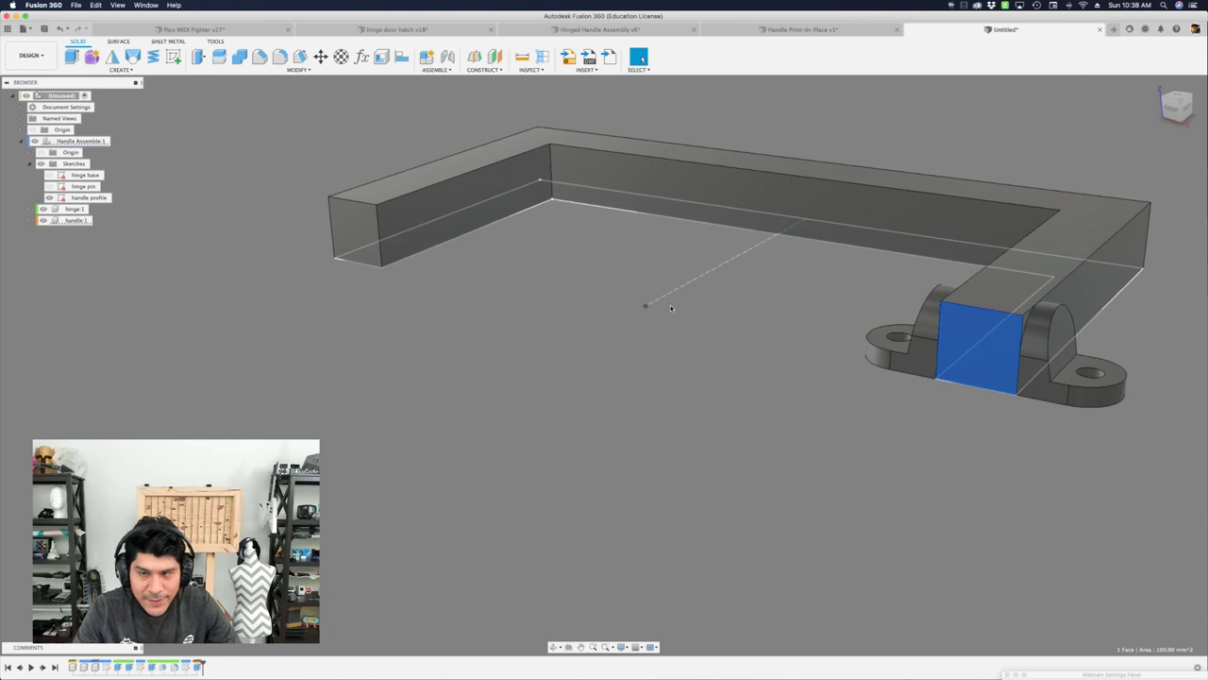
click(346, 234)
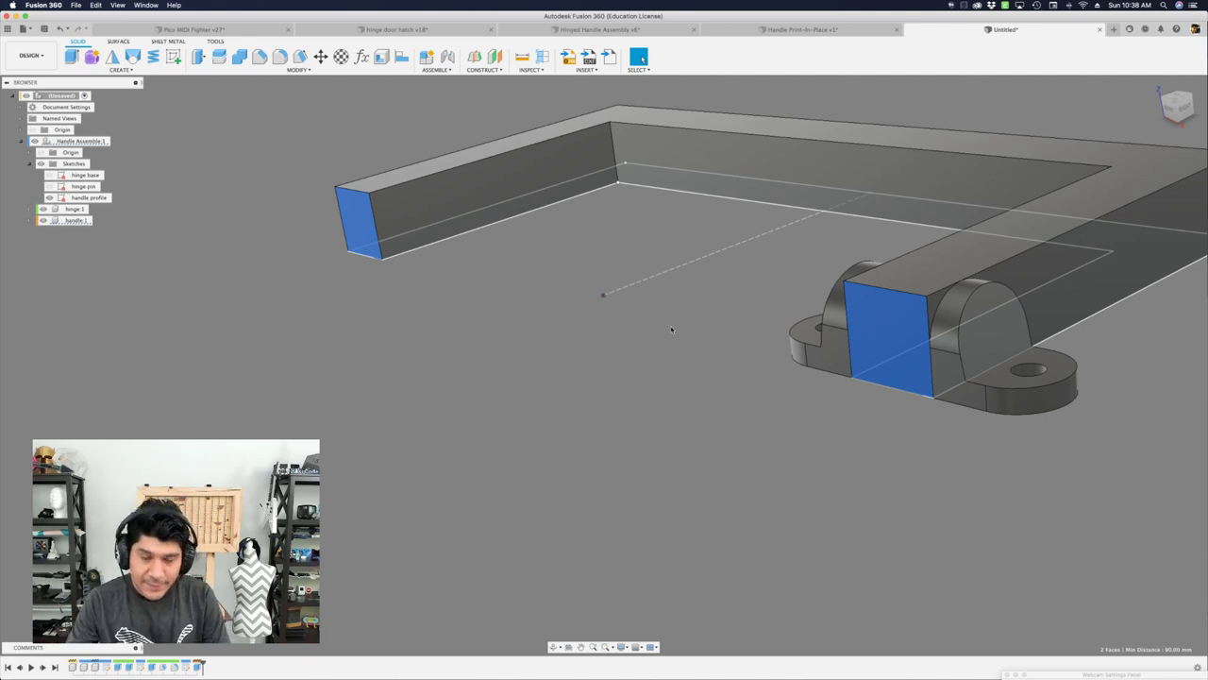
key(q)
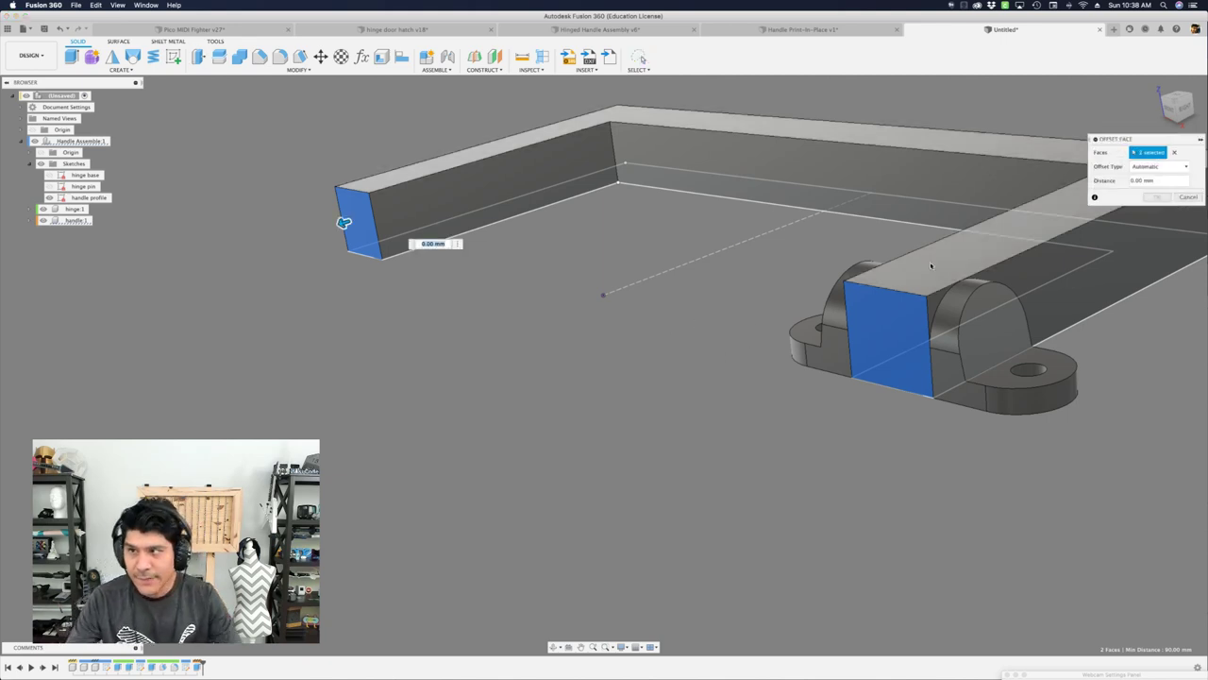
click(1150, 167)
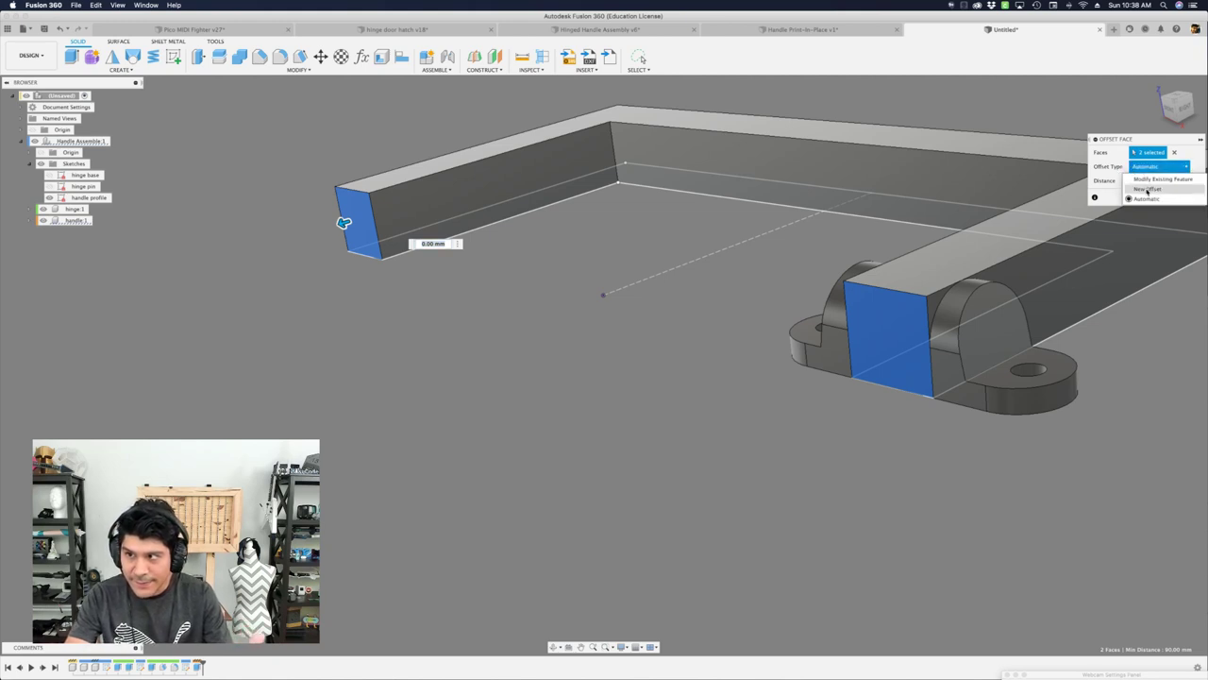
click(1147, 189)
click(1144, 180)
text(-Ha)
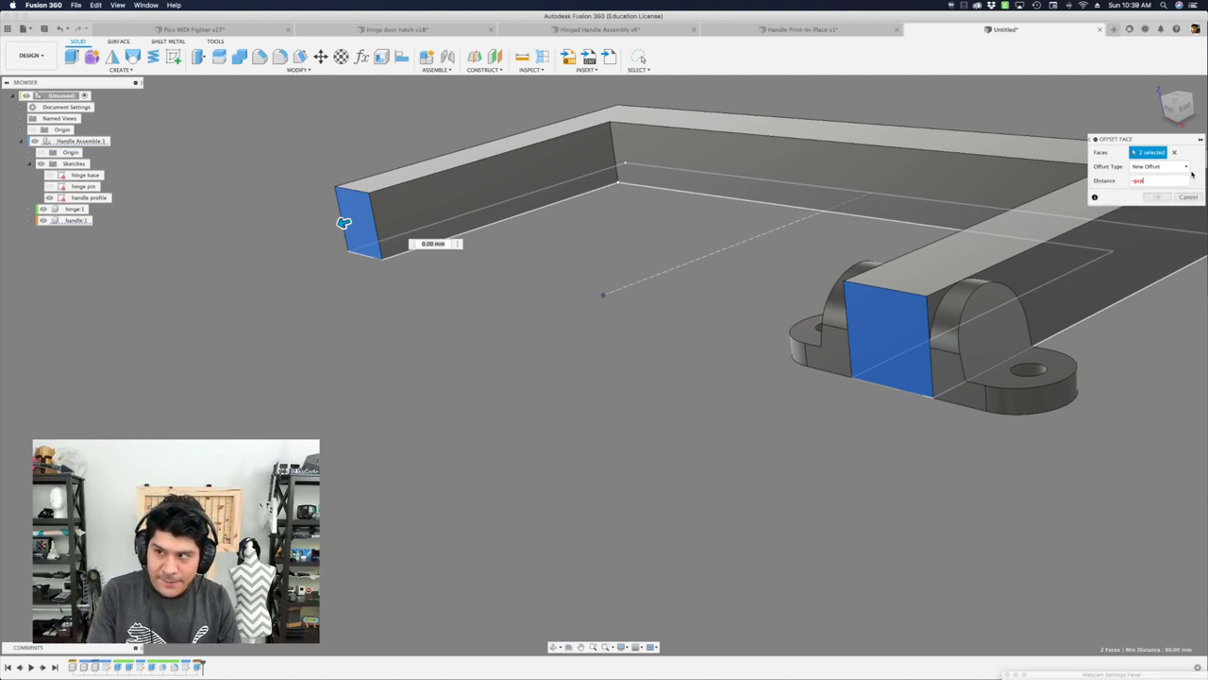
click(1189, 196)
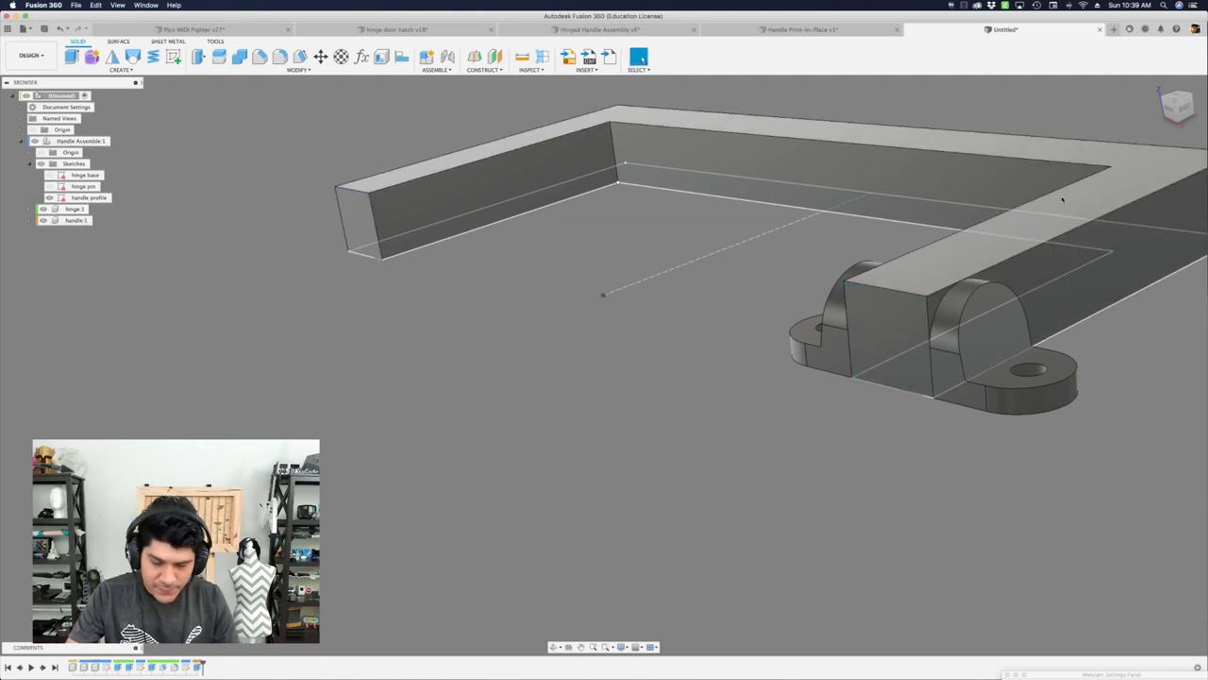
Add a user parameter named gap in mm with the expression 0.4.
key(p)
drag(602, 381, 539, 276)
click(555, 307)
text(gap)
key(Tab)
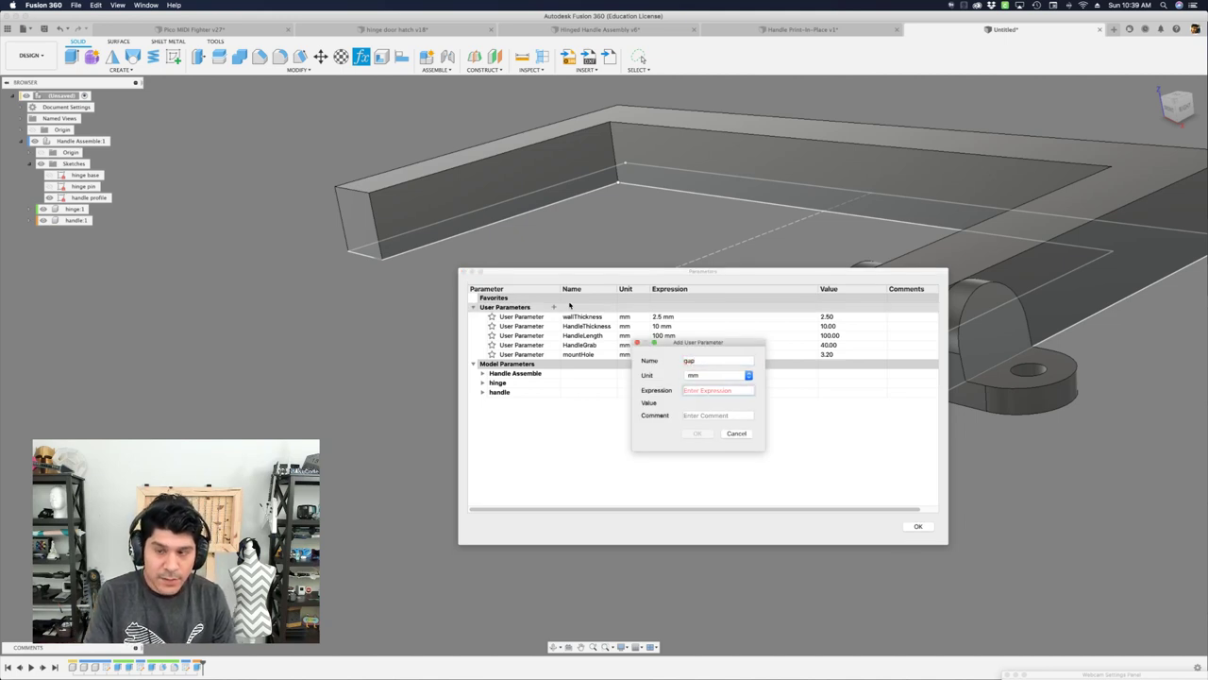
text(0.4)
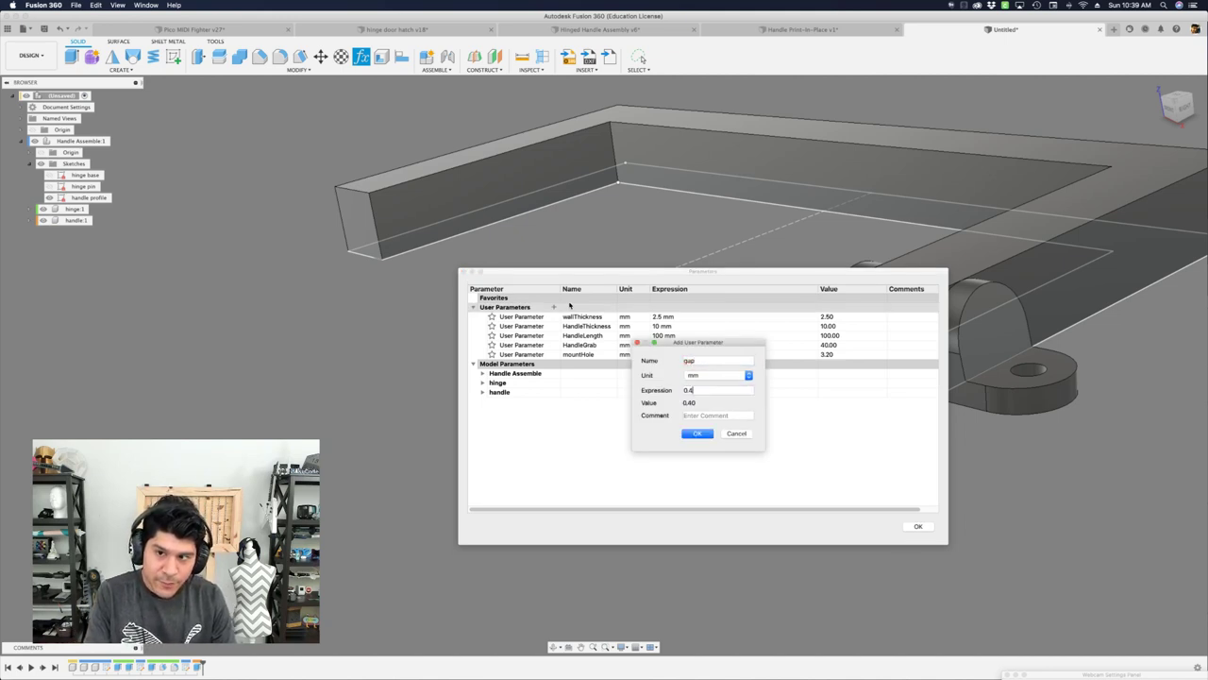
key(Return)
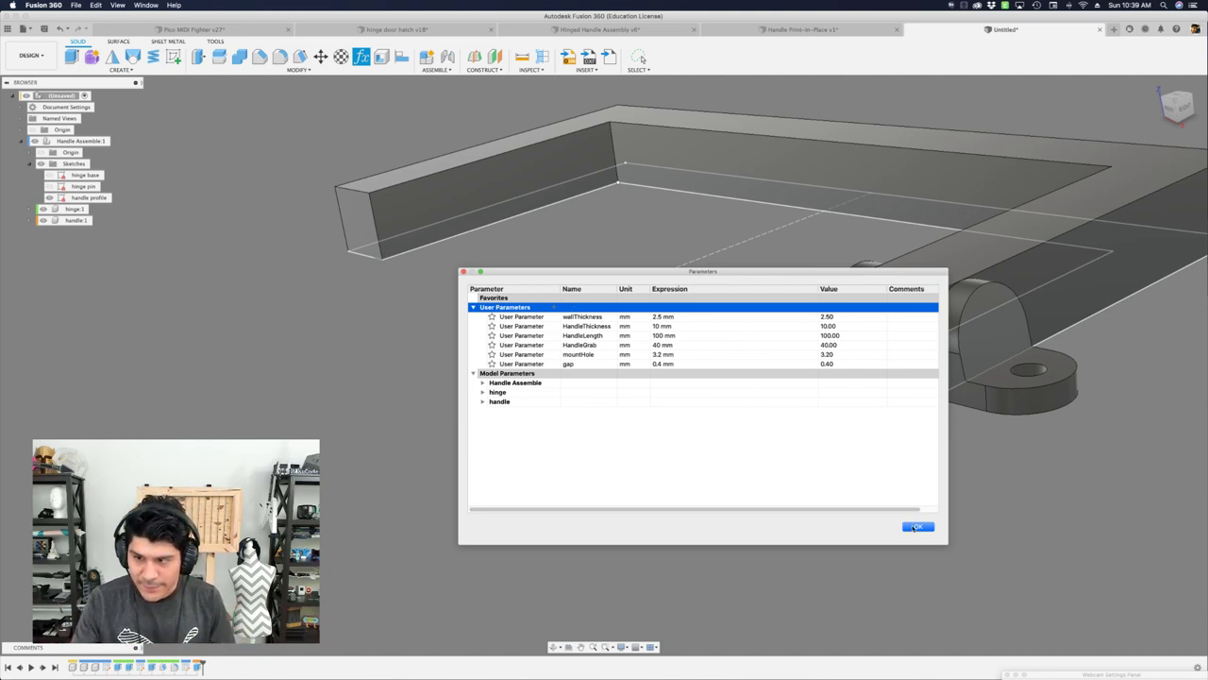
key(Return)
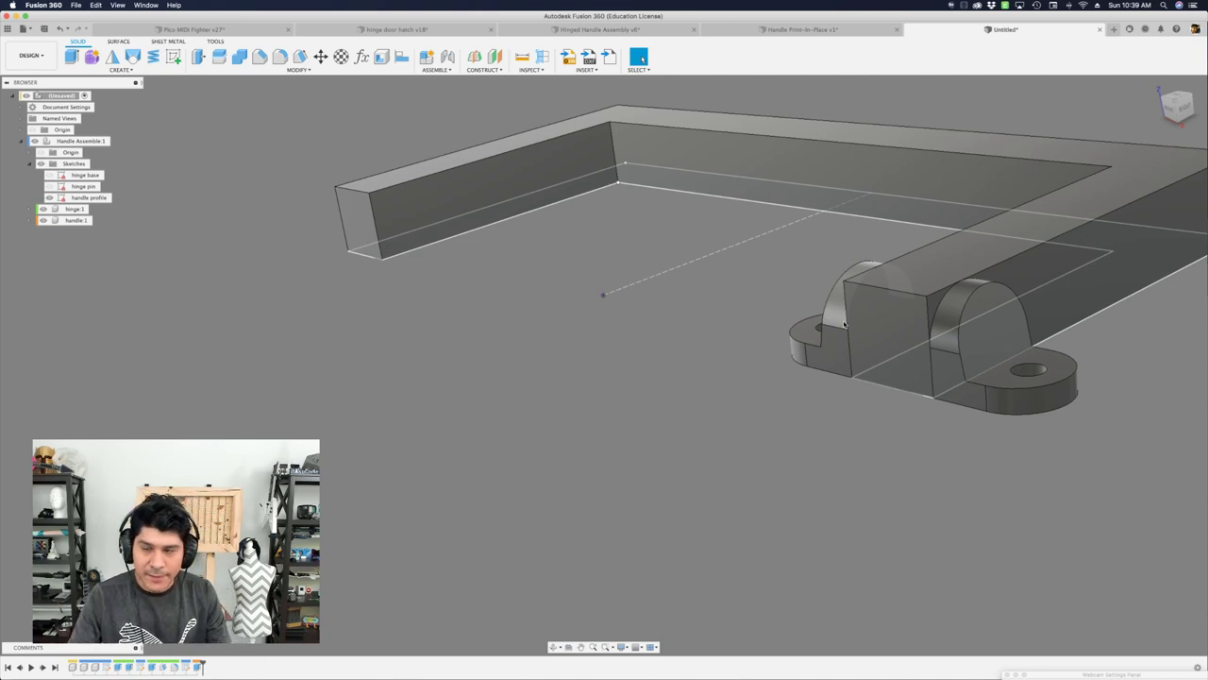
Offset the end faces of both handle legs by -gap, using the New Offset type.
scroll(902, 321, up, 1)
click(902, 318)
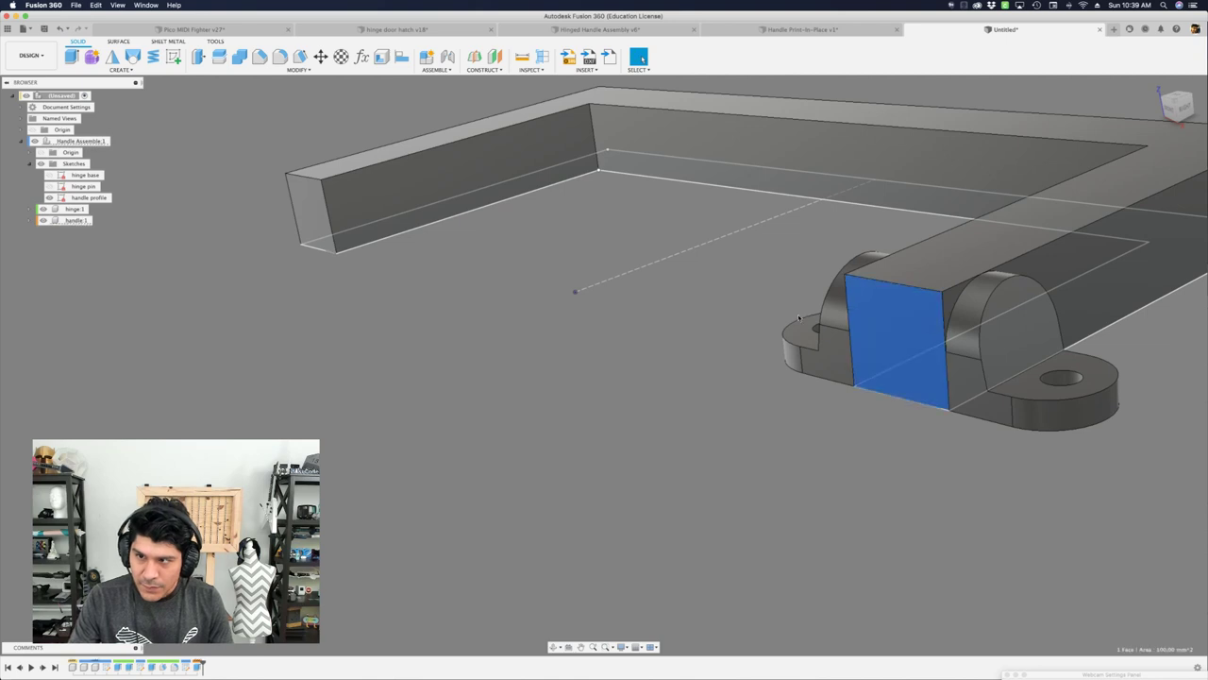
scroll(897, 317, down, 2)
shift+click(415, 234)
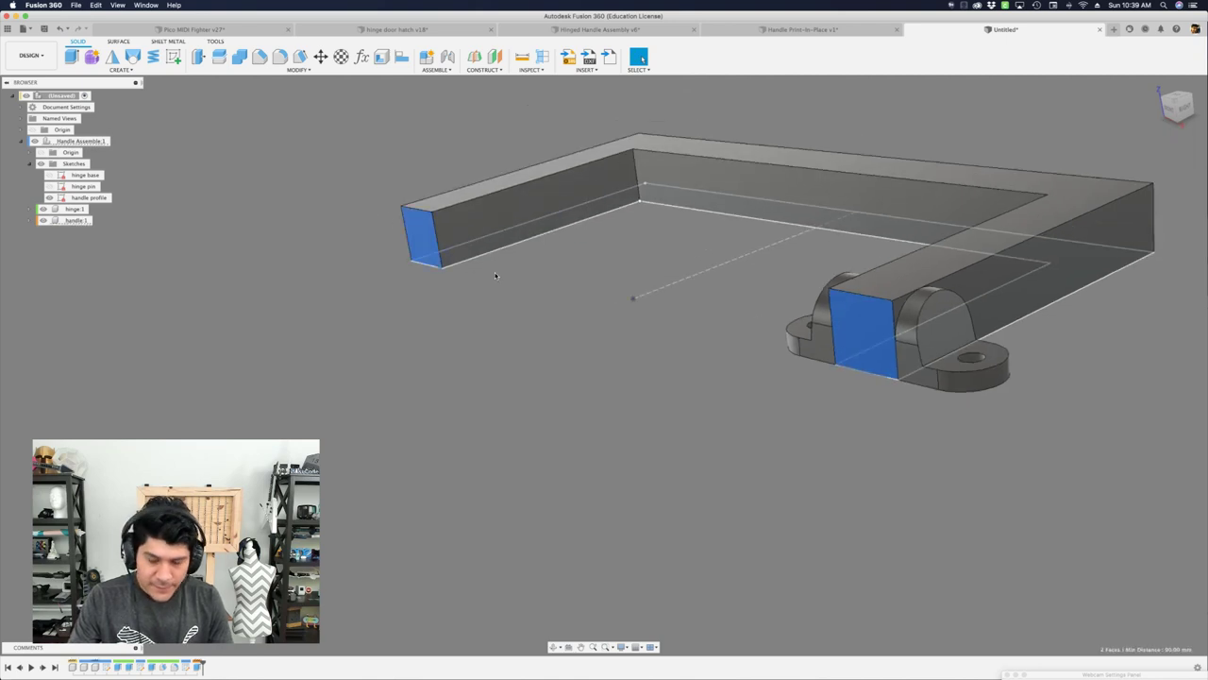
key(q)
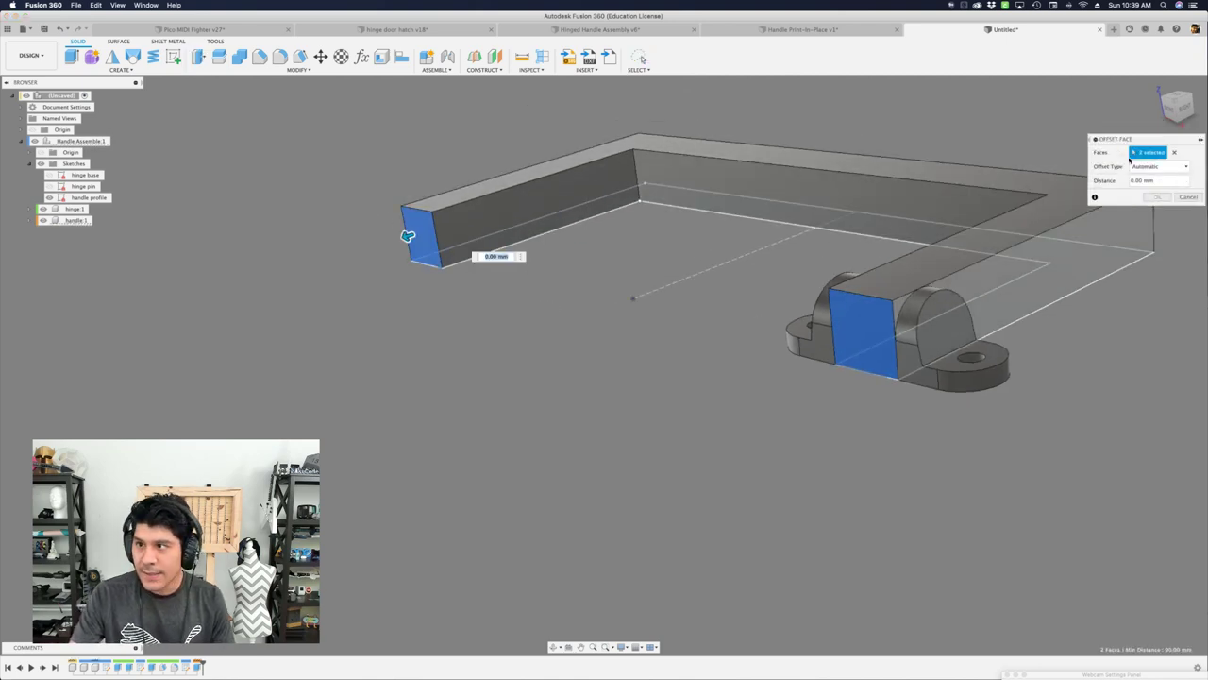
click(1149, 167)
click(1161, 186)
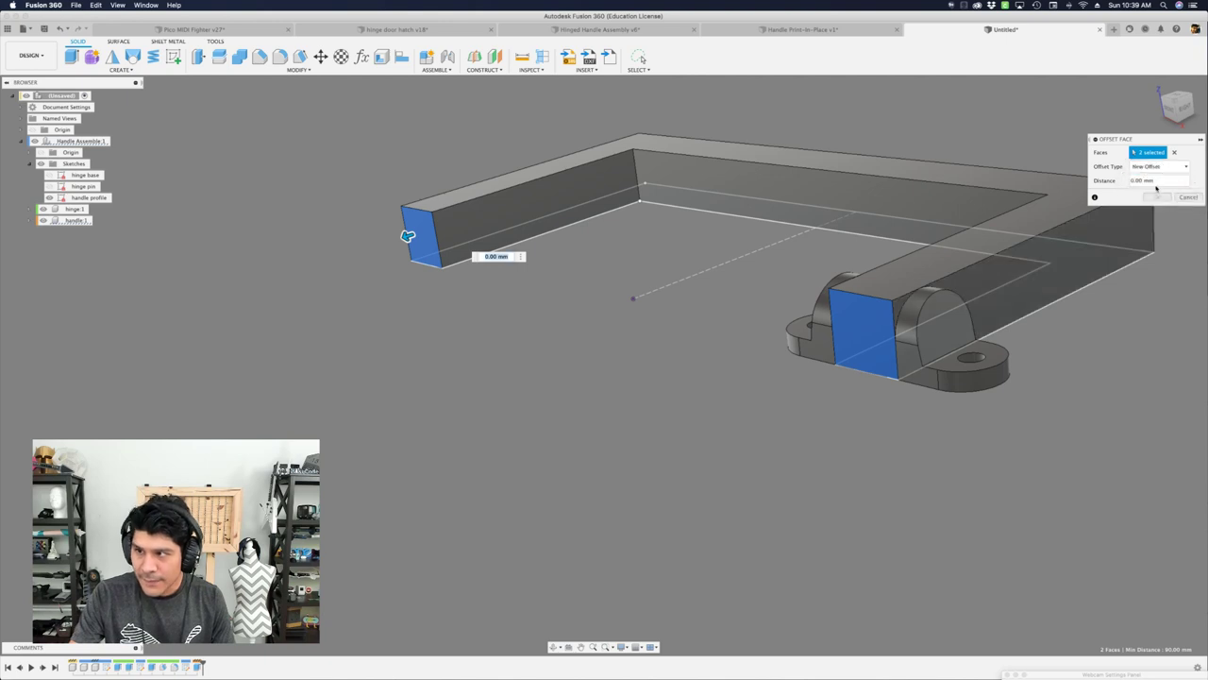
click(1159, 180)
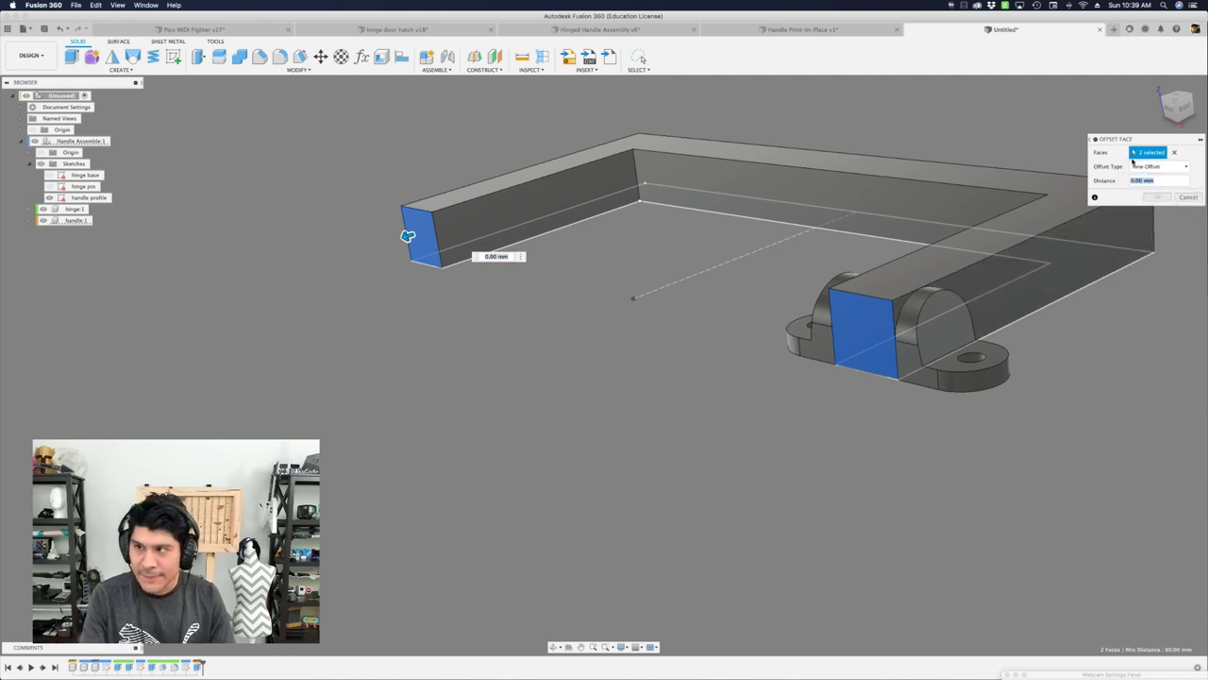
text(-ga)
key(Return)
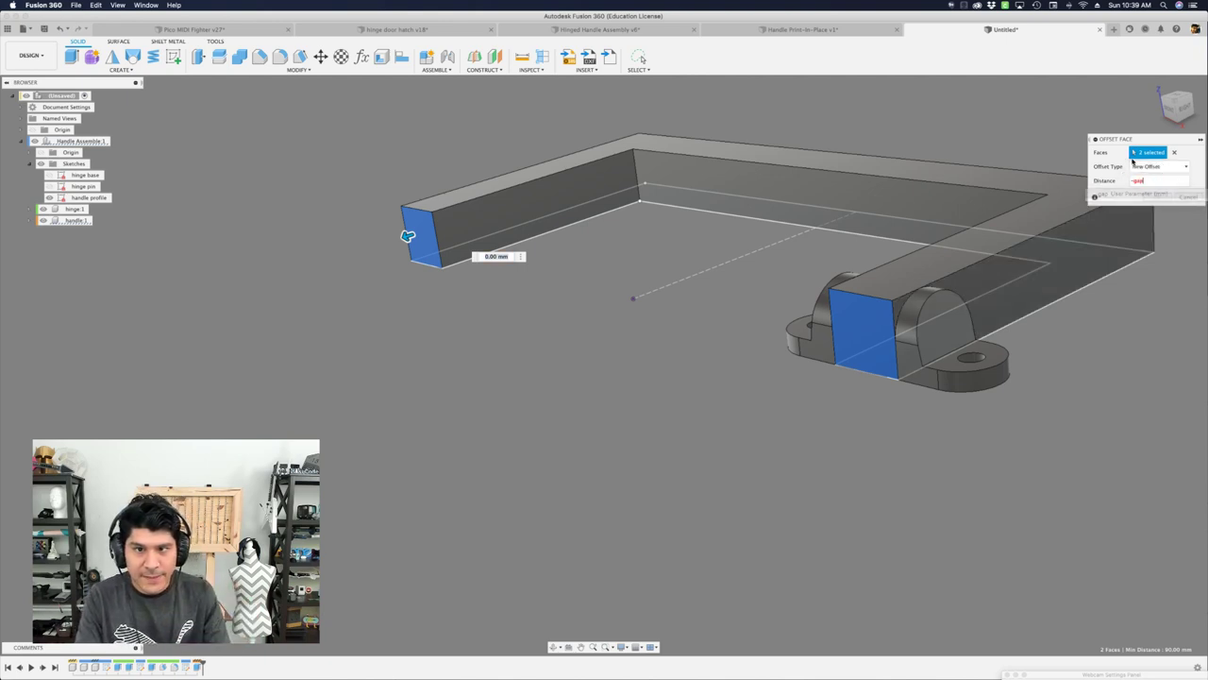
scroll(698, 401, up, 5)
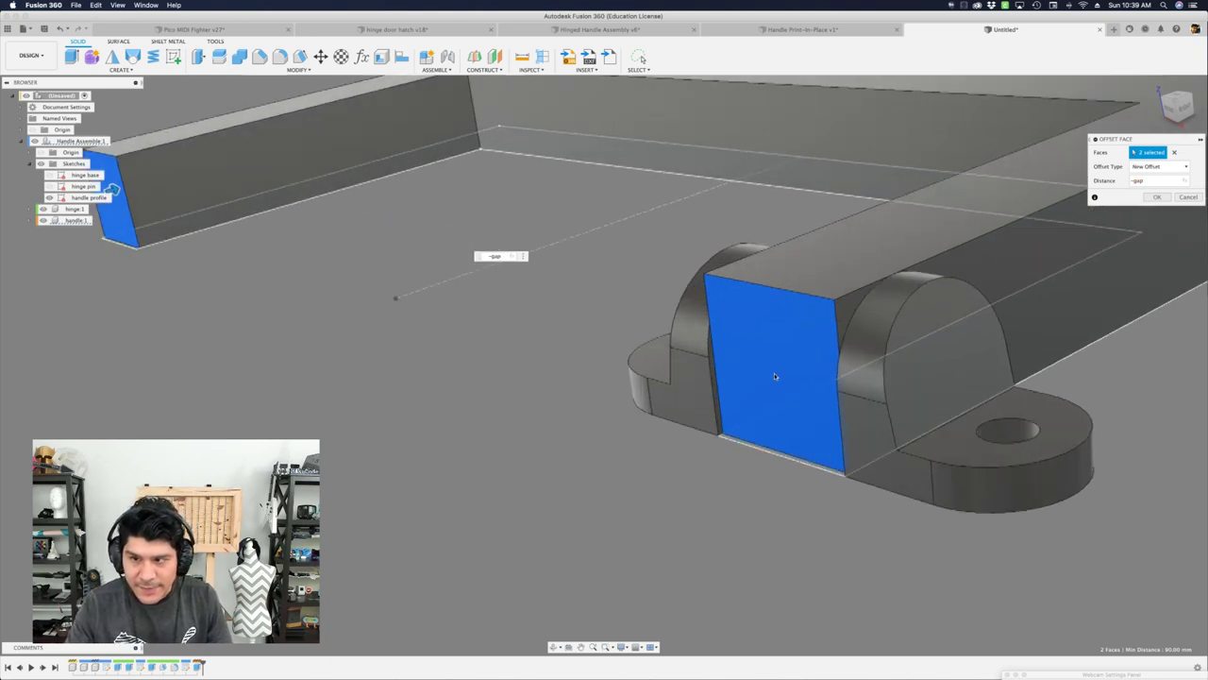
scroll(697, 396, down, 5)
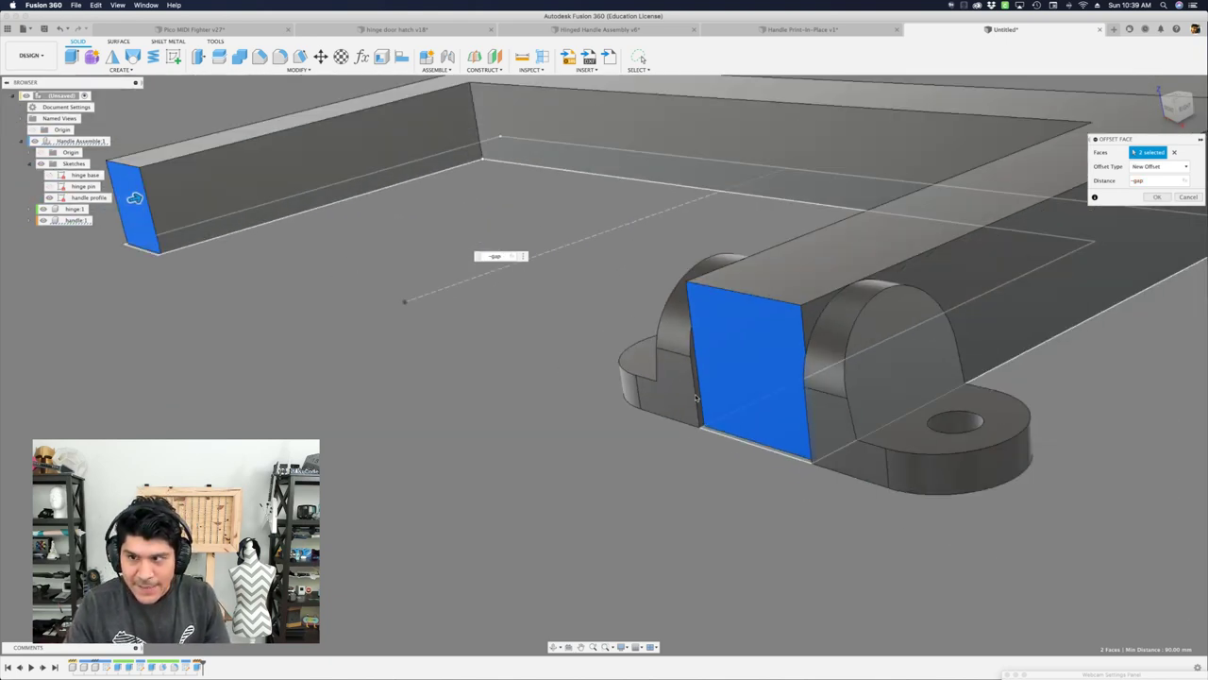
key(Return)
scroll(722, 393, down, 2)
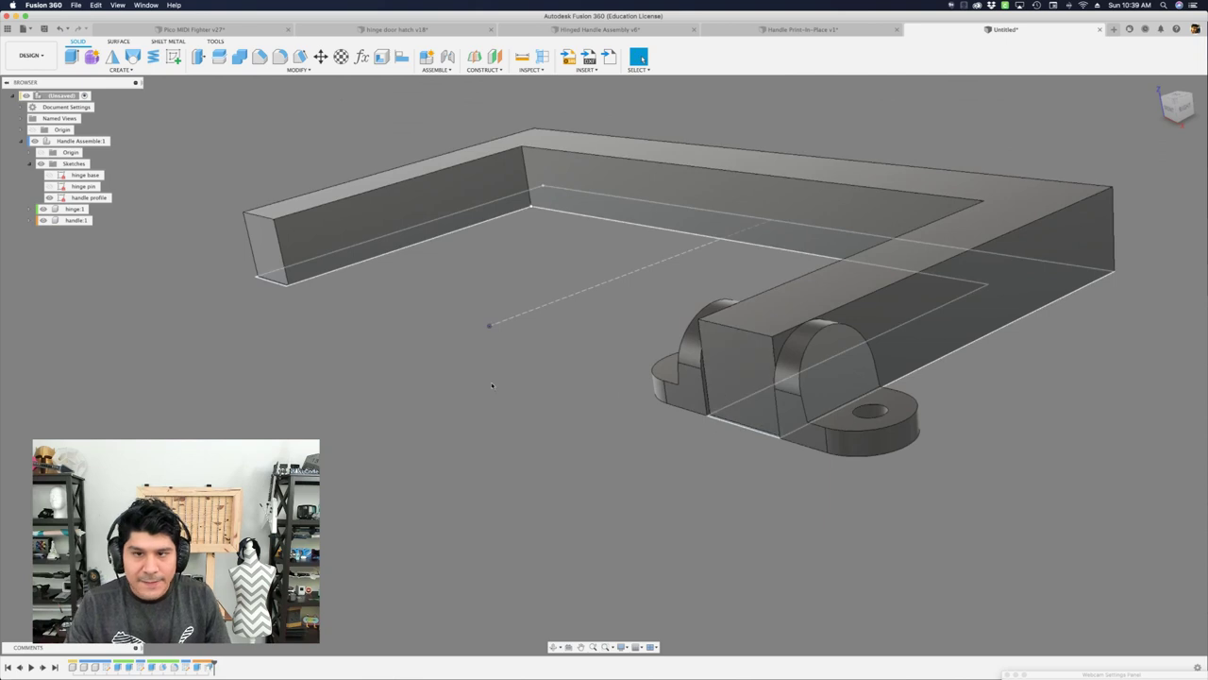